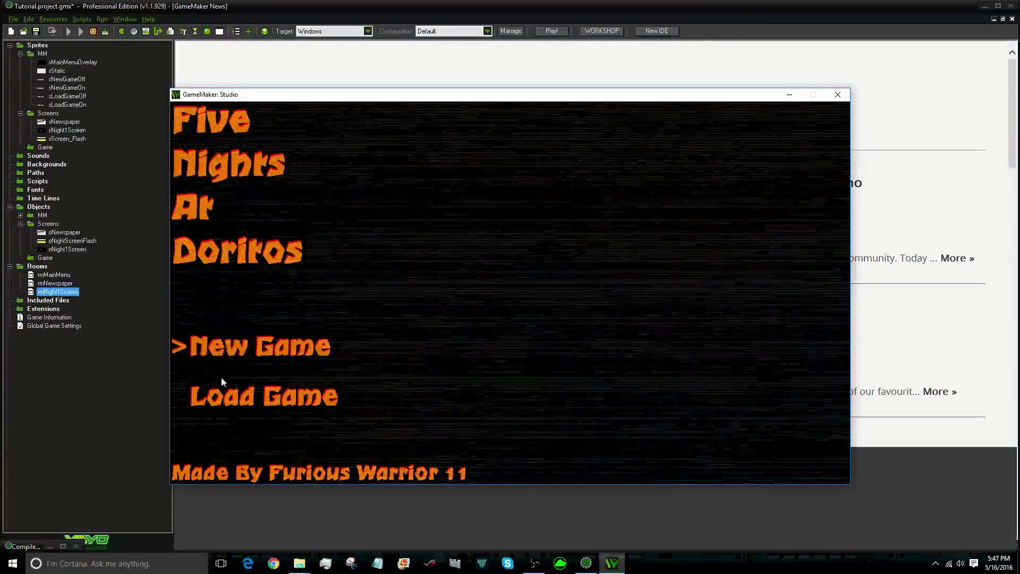
# Test the New Game option in the running game through to the Night 1 screen and close the game window
pyautogui.click(232, 344)
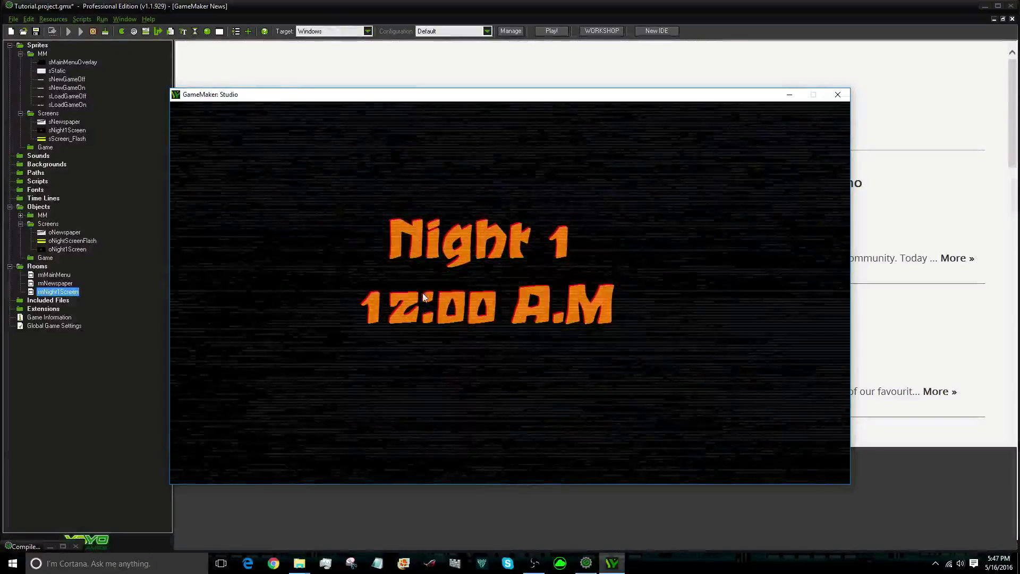
pyautogui.click(837, 94)
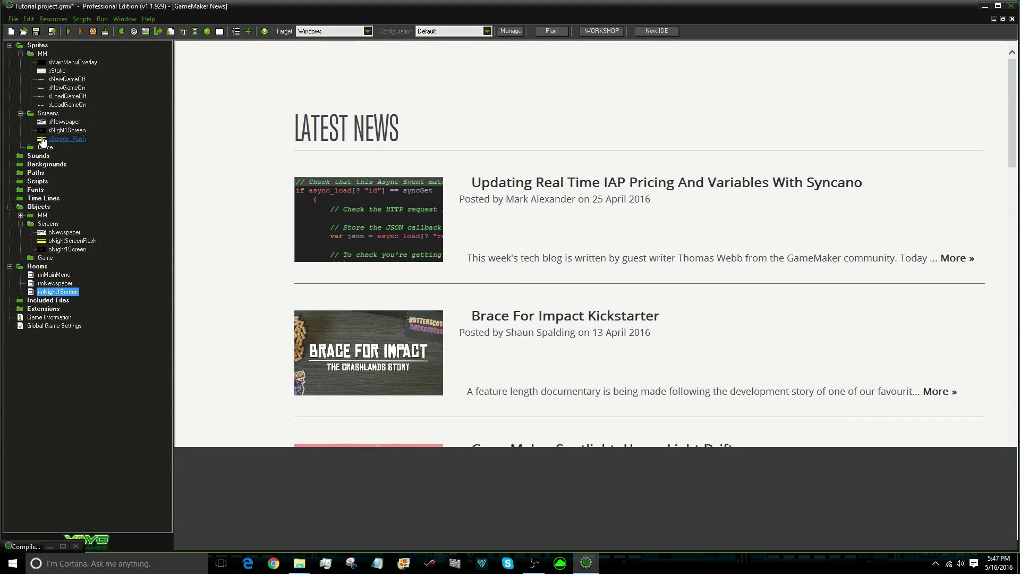
# Create a new background resource and name it bckOffice
pyautogui.rightClick(46, 166)
pyautogui.click(45, 171)
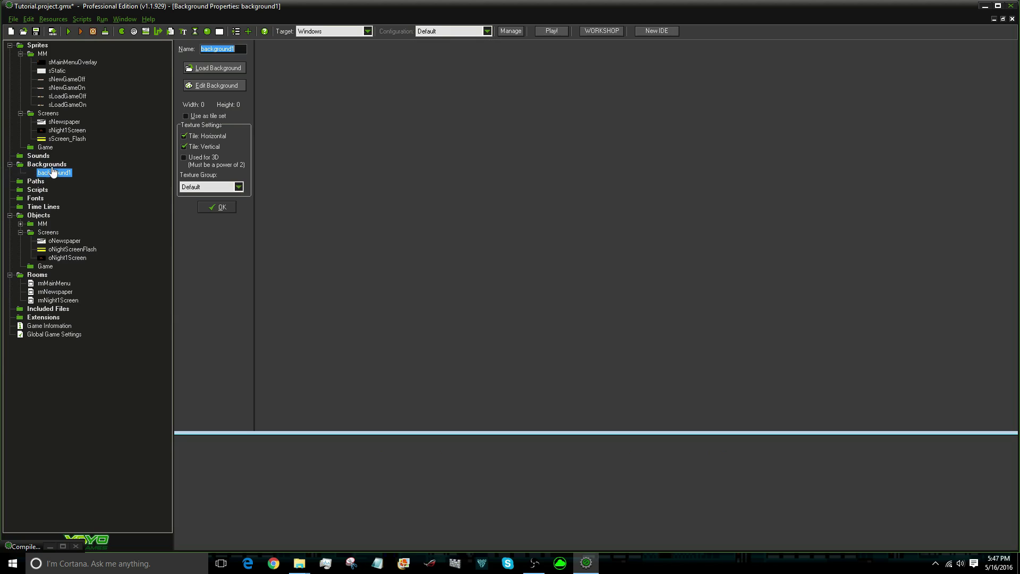
pyautogui.write('bckOffice')
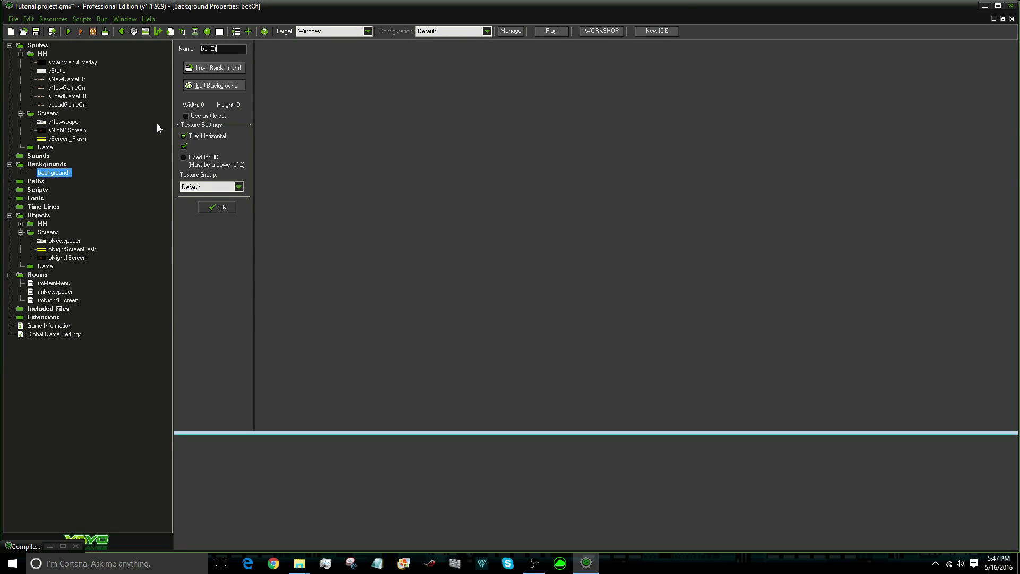
# Create a blank 1280 by 720 image for the bckOffice background
pyautogui.click(199, 84)
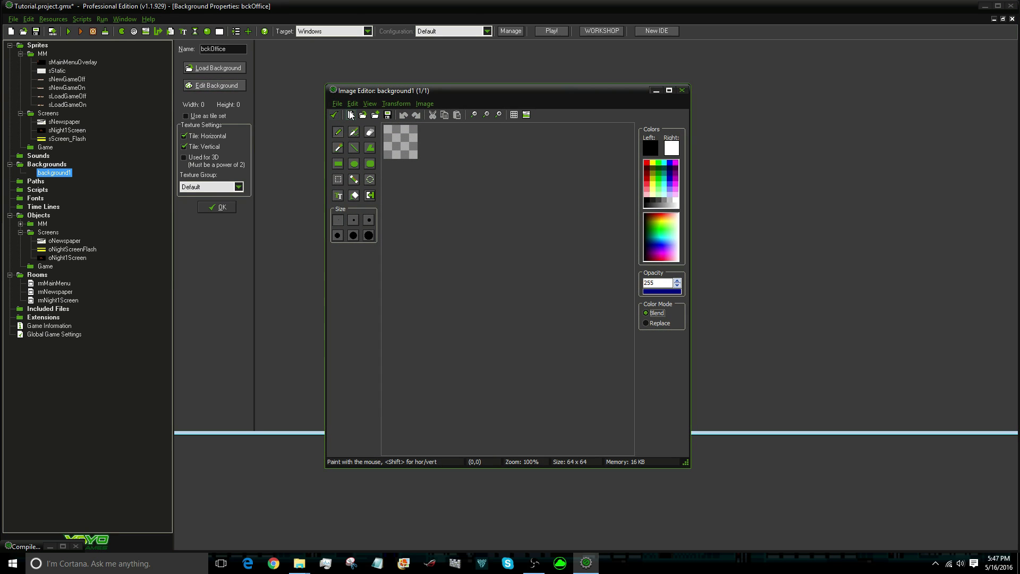
pyautogui.click(351, 115)
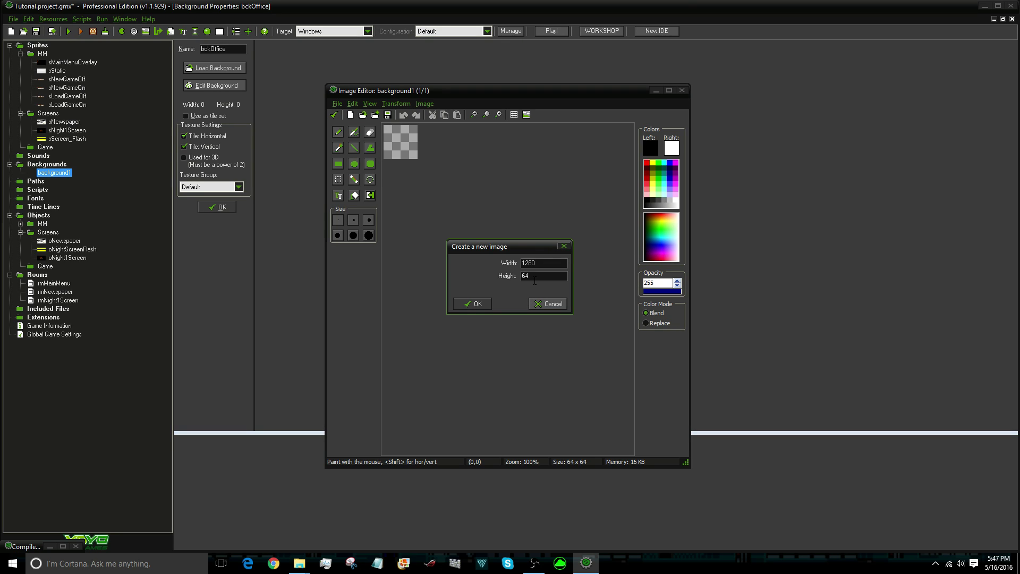
pyautogui.write('720')
pyautogui.click(476, 304)
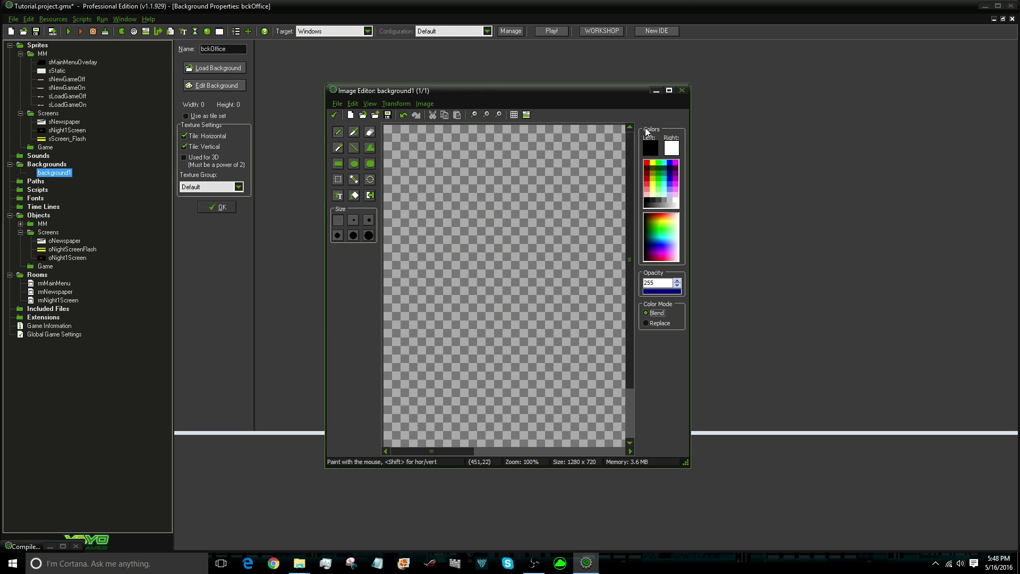
# Flood-fill the whole background canvas with light grey
pyautogui.click(669, 90)
pyautogui.click(25, 110)
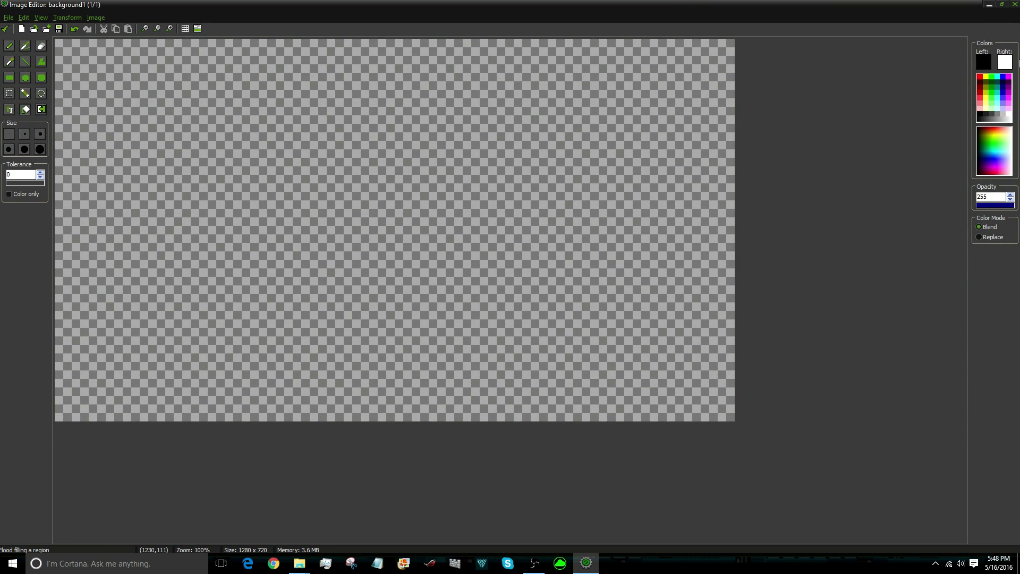
pyautogui.click(1003, 114)
pyautogui.click(126, 175)
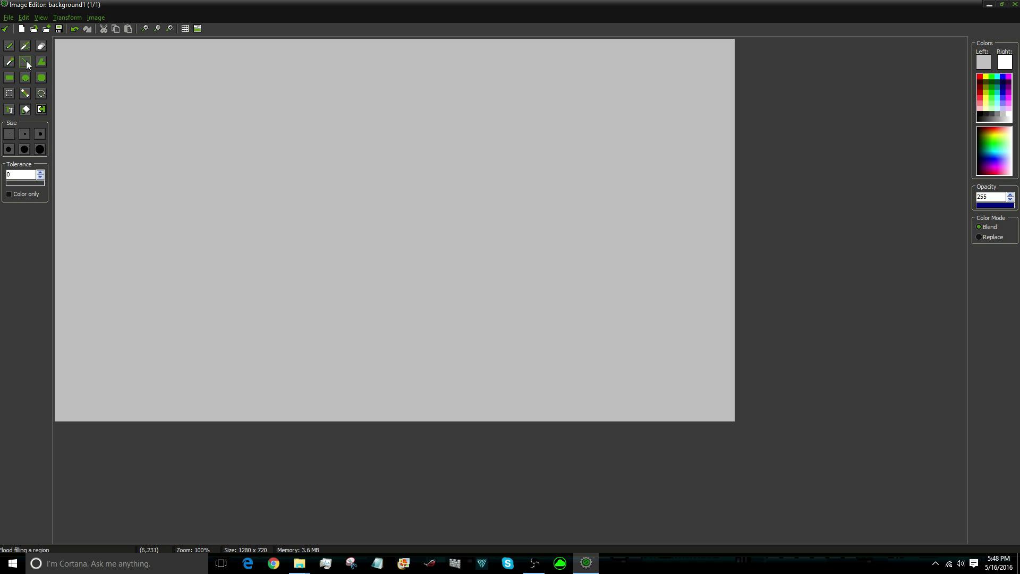
# Draw a grey office room with thick black wall edges and a black-outlined brown desk, and keep the image
pyautogui.click(27, 61)
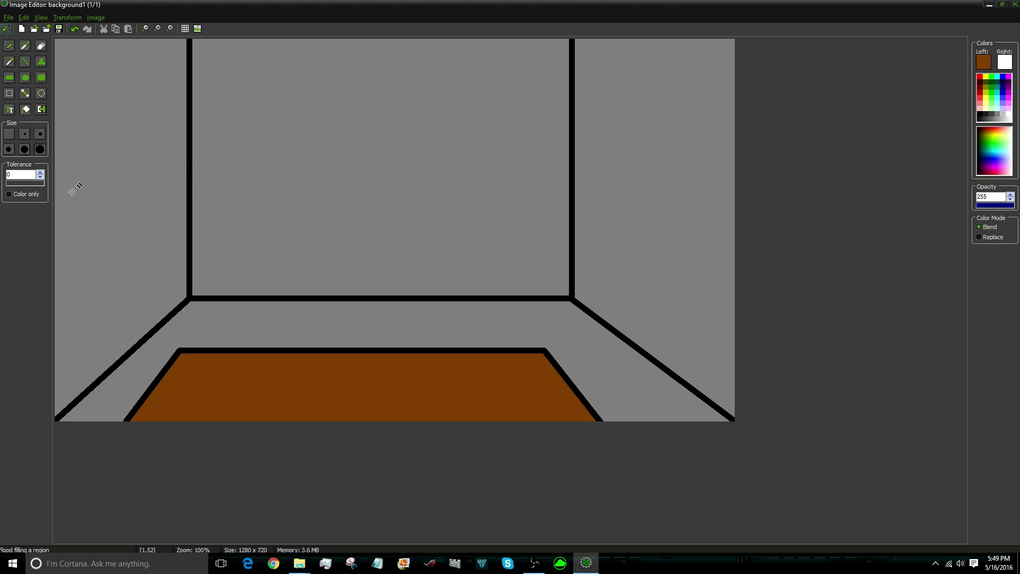
pyautogui.click(980, 113)
pyautogui.click(25, 61)
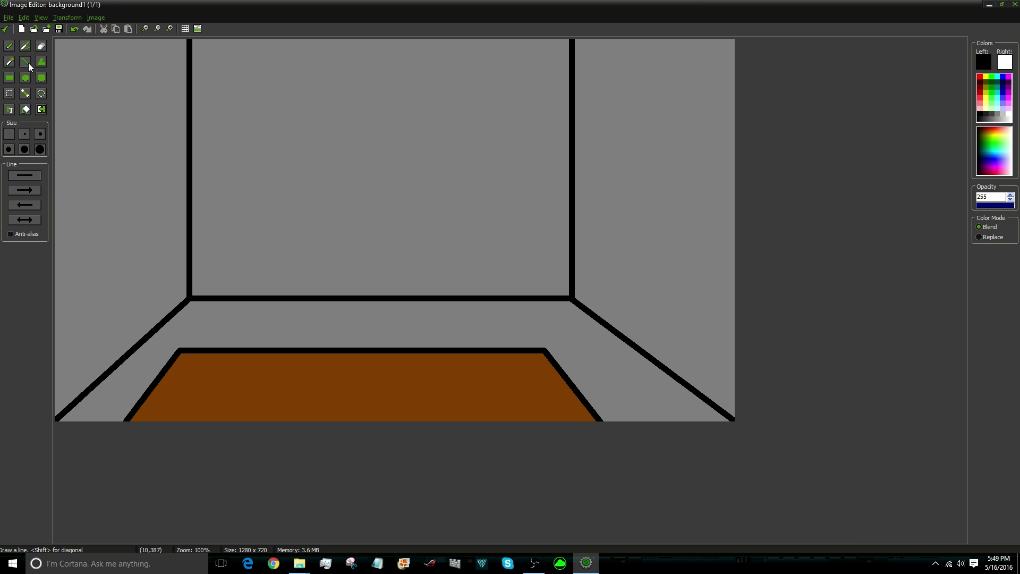
pyautogui.click(8, 29)
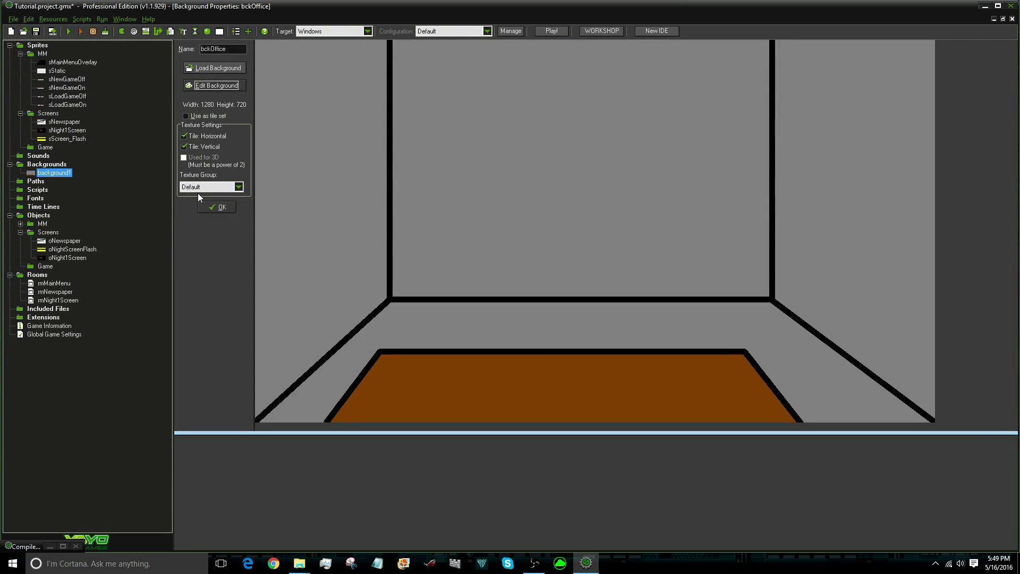
# Copy a region of about 219 by 204 pixels around the desk's left half from the office image, and close the background's properties
pyautogui.click(212, 85)
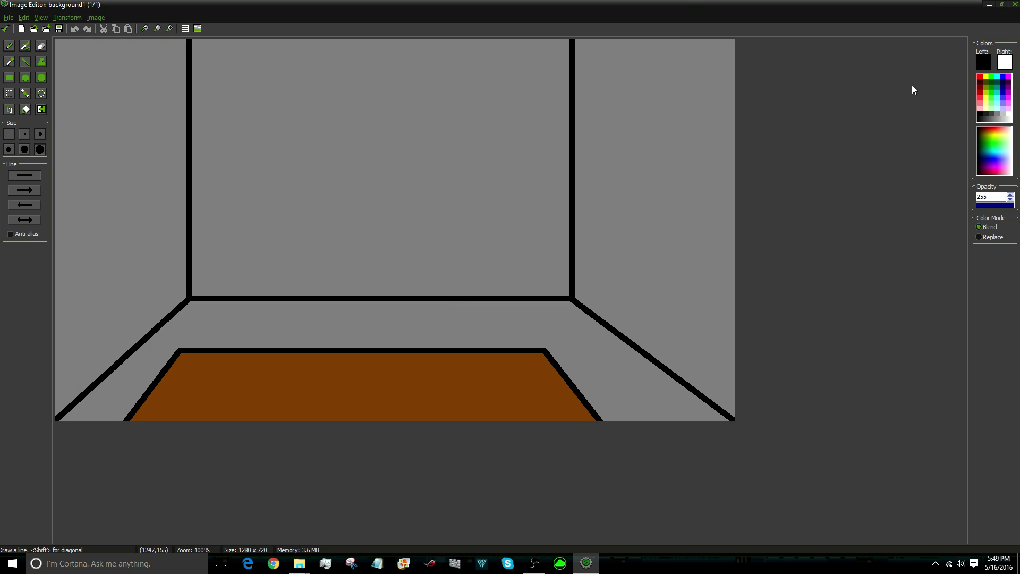
pyautogui.click(9, 93)
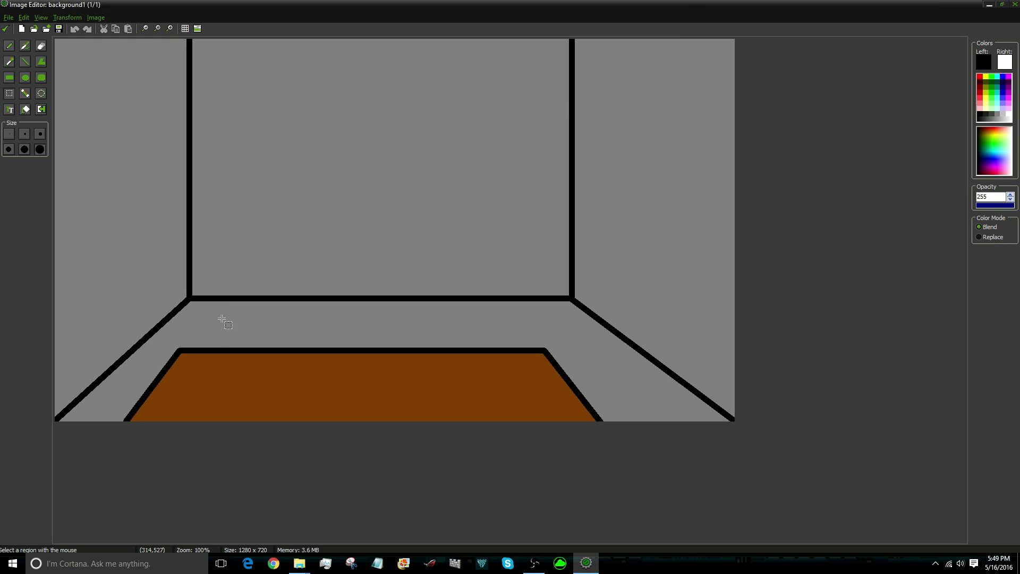
pyautogui.moveTo(206, 308); pyautogui.dragTo(322, 416)
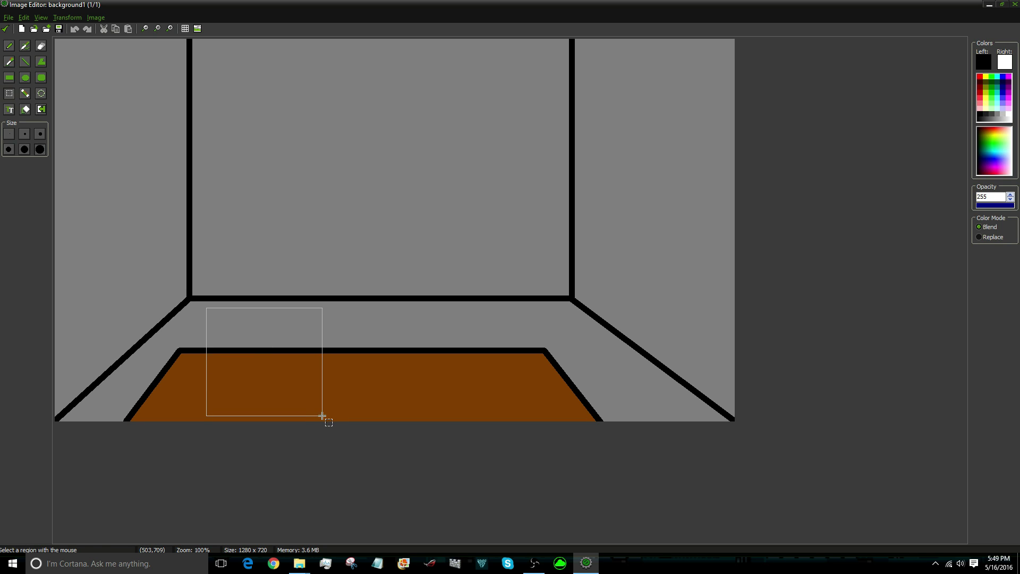
pyautogui.click(118, 27)
pyautogui.click(6, 28)
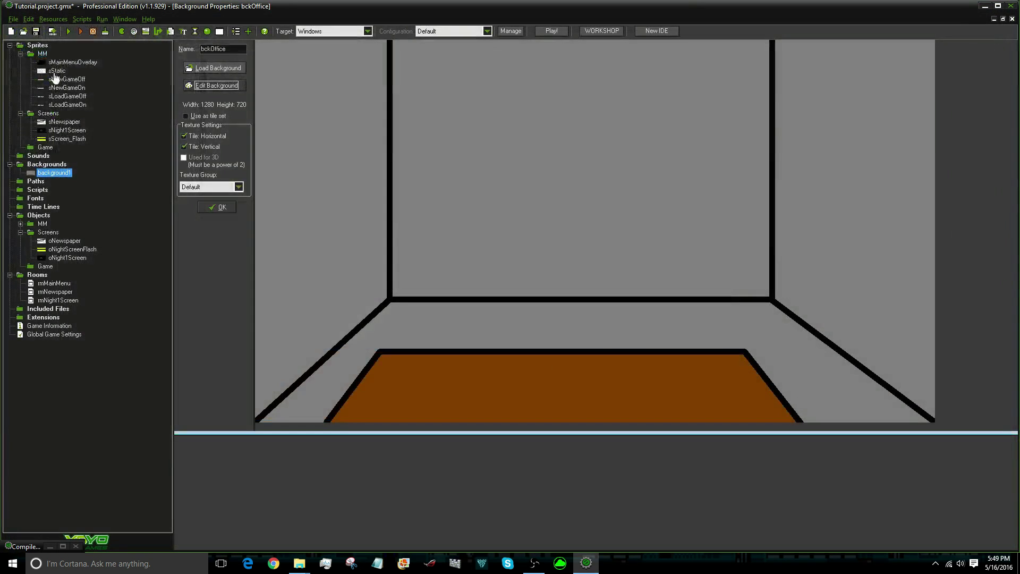
pyautogui.click(212, 210)
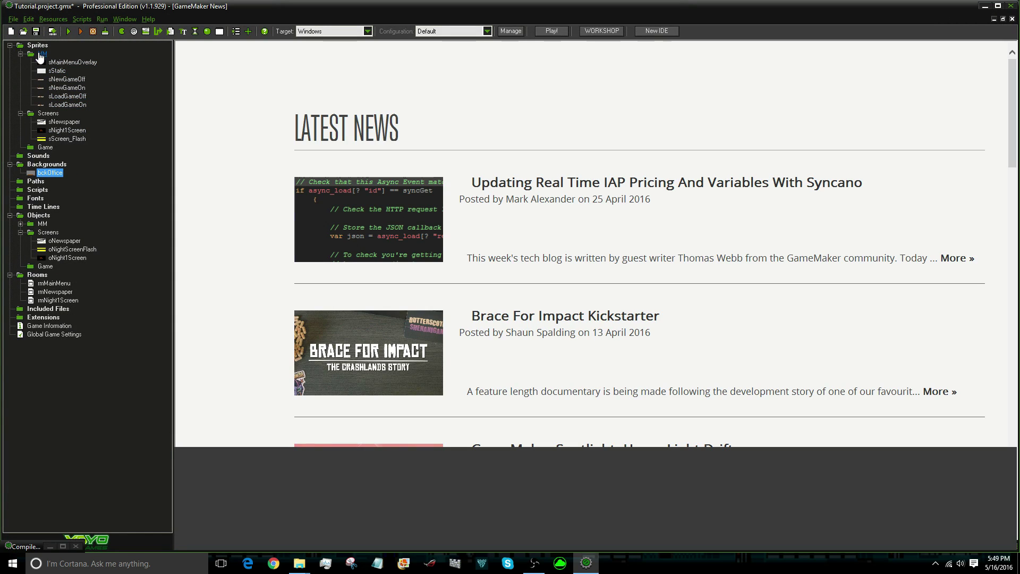
pyautogui.rightClick(45, 147)
pyautogui.click(148, 154)
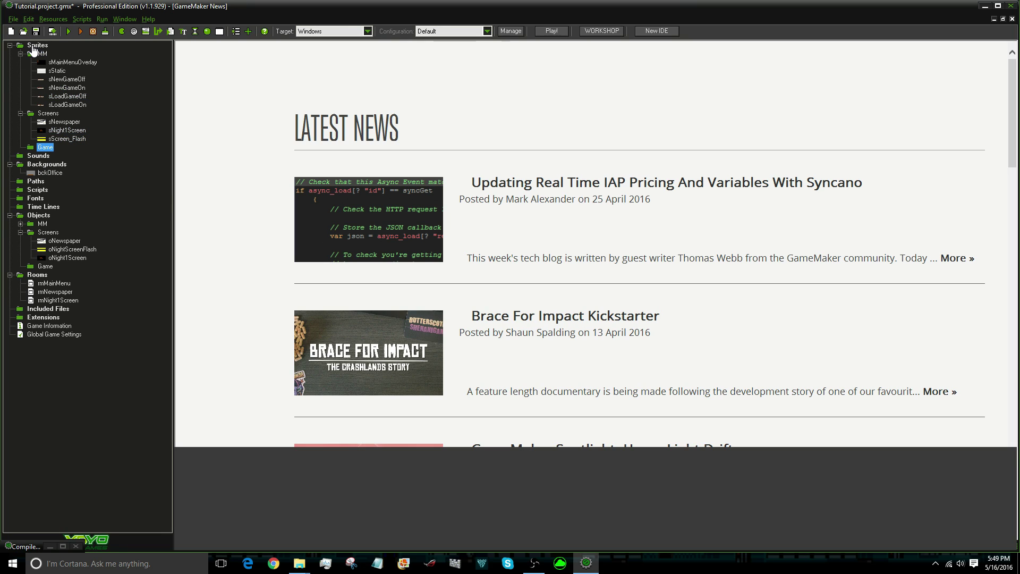
pyautogui.rightClick(33, 46)
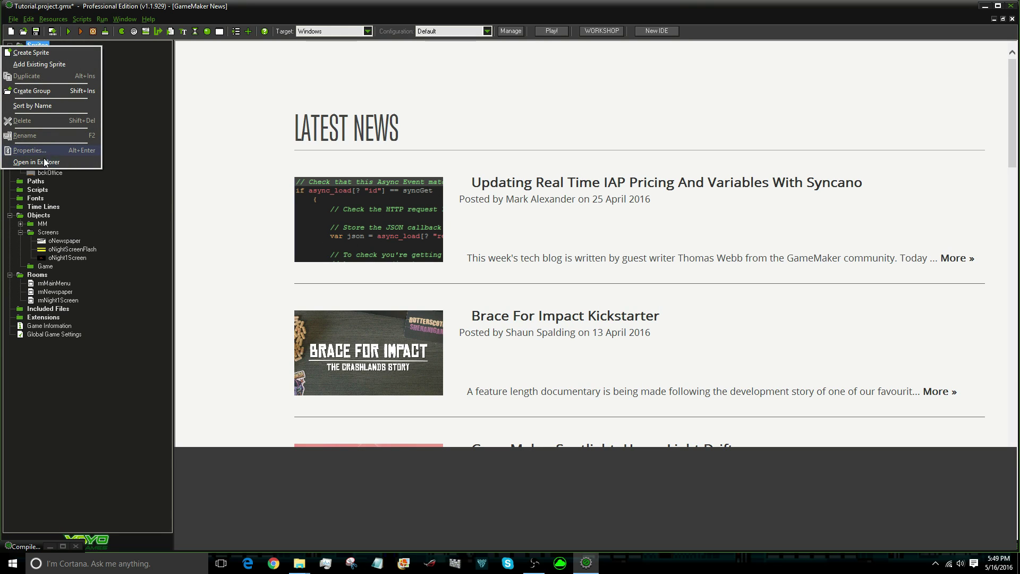
pyautogui.click(119, 110)
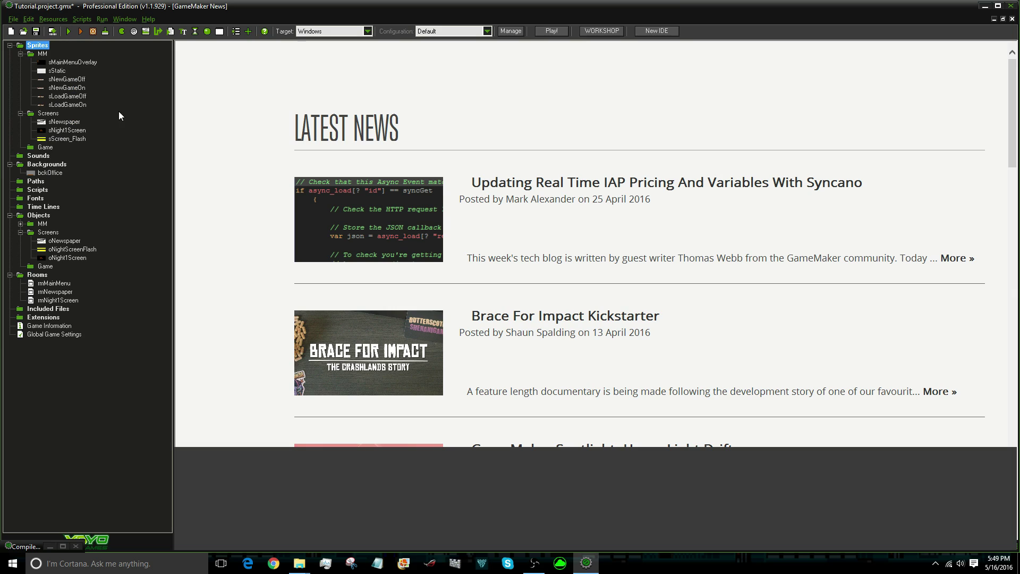
# Create a new sprite in the Game sprite group and name it sFan
pyautogui.rightClick(41, 147)
pyautogui.click(40, 155)
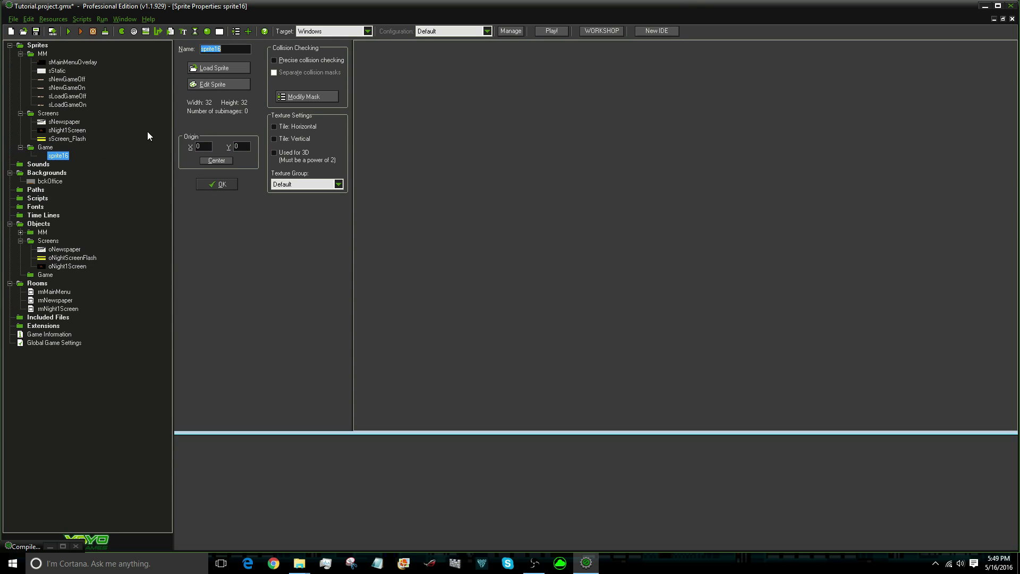
pyautogui.write('sFan')
# Give sFan one blank 219 by 204 frame, using the pasted office region to set the size and removing that region's frame
pyautogui.click(215, 85)
pyautogui.click(664, 101)
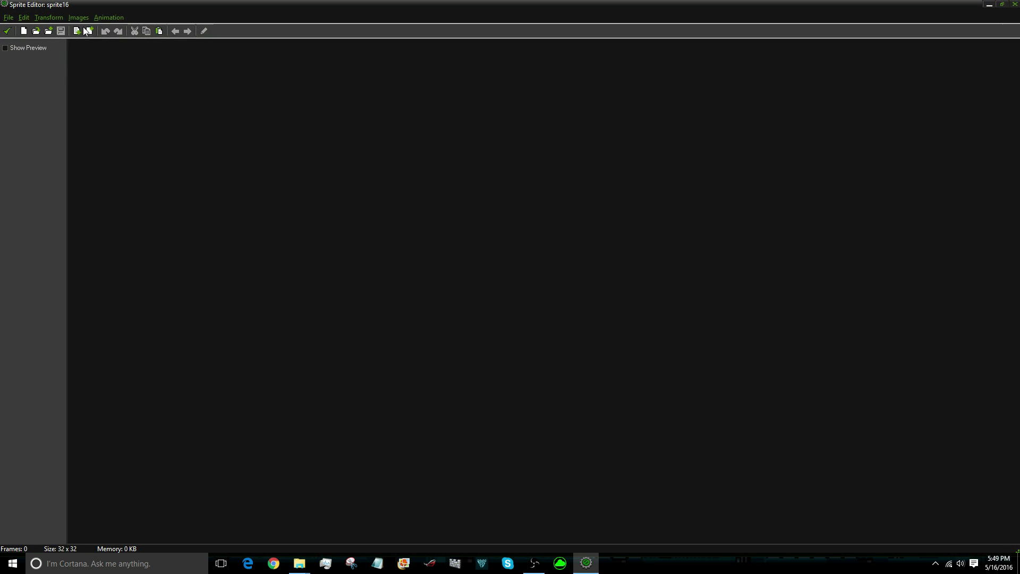
pyautogui.click(89, 31)
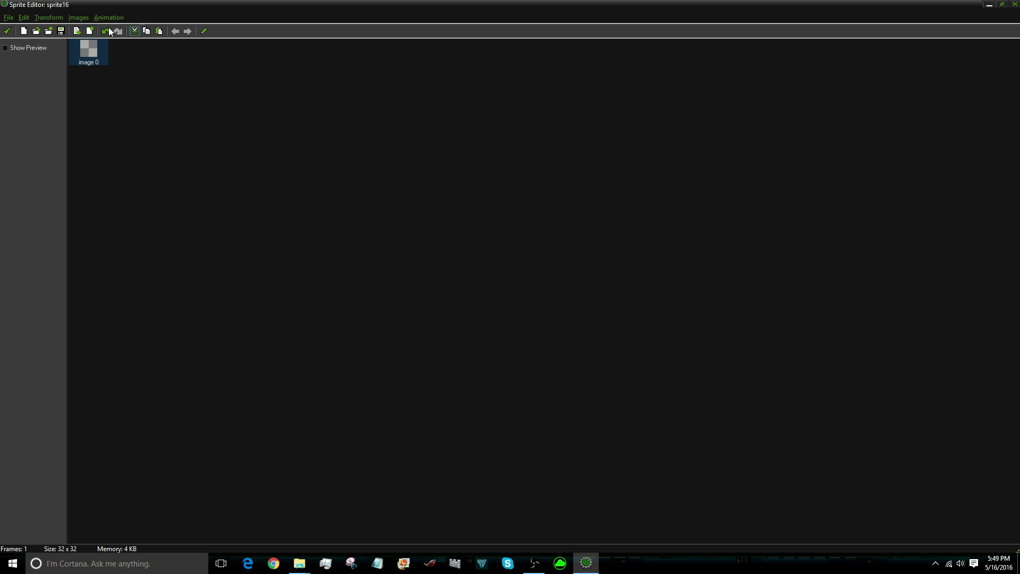
pyautogui.click(106, 31)
pyautogui.click(160, 30)
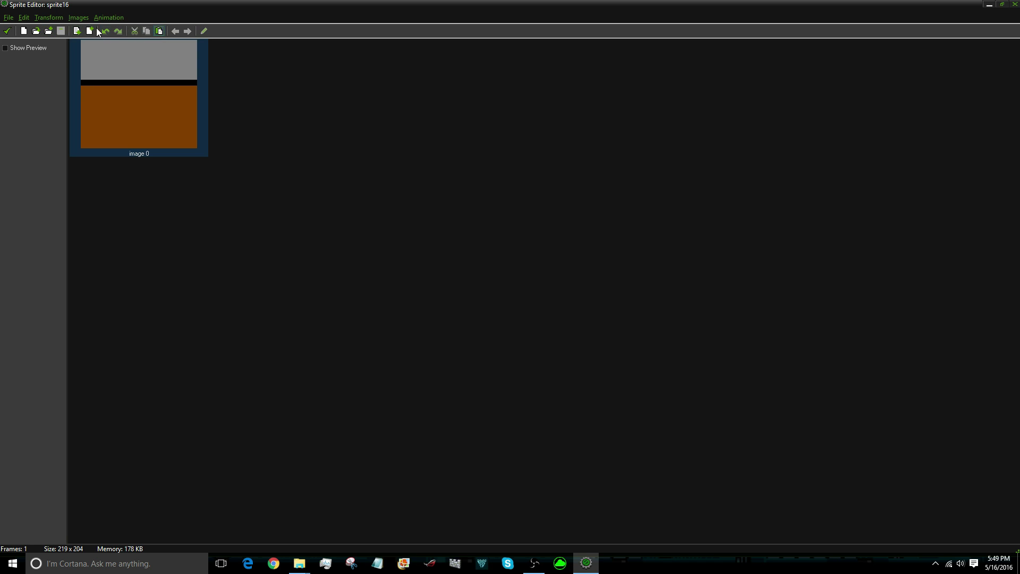
pyautogui.click(89, 31)
pyautogui.press('Delete')
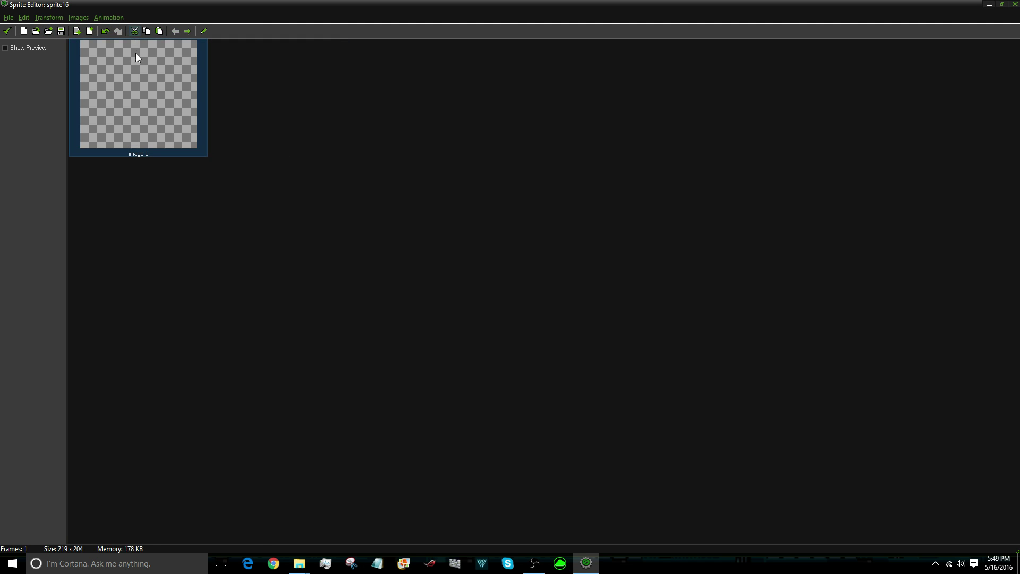
# Draw a fan with a black oval head, black stand and grey base with a red panel and red and green buttons, and keep it
pyautogui.doubleClick(136, 53)
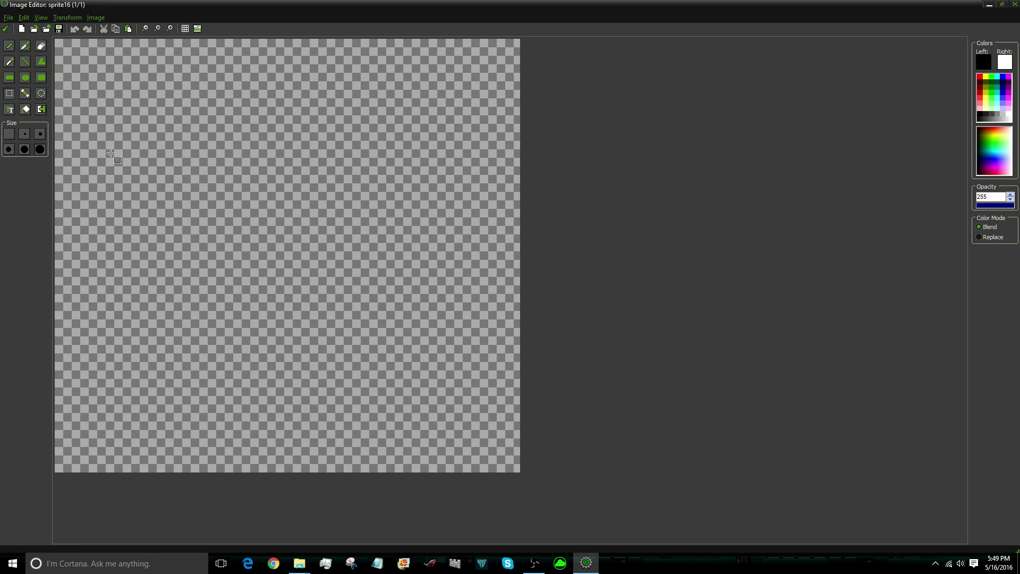
pyautogui.press('l')
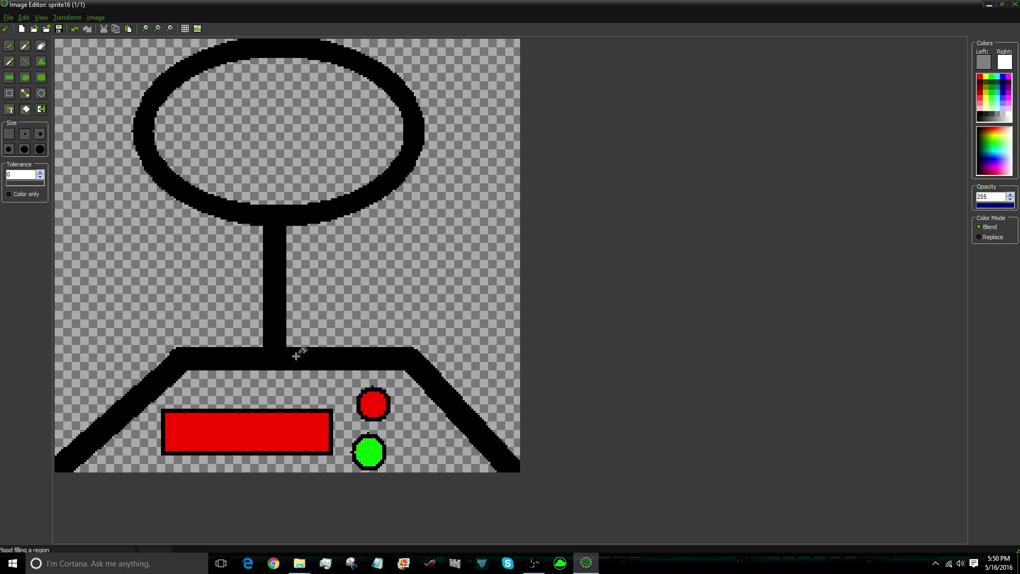
pyautogui.click(285, 380)
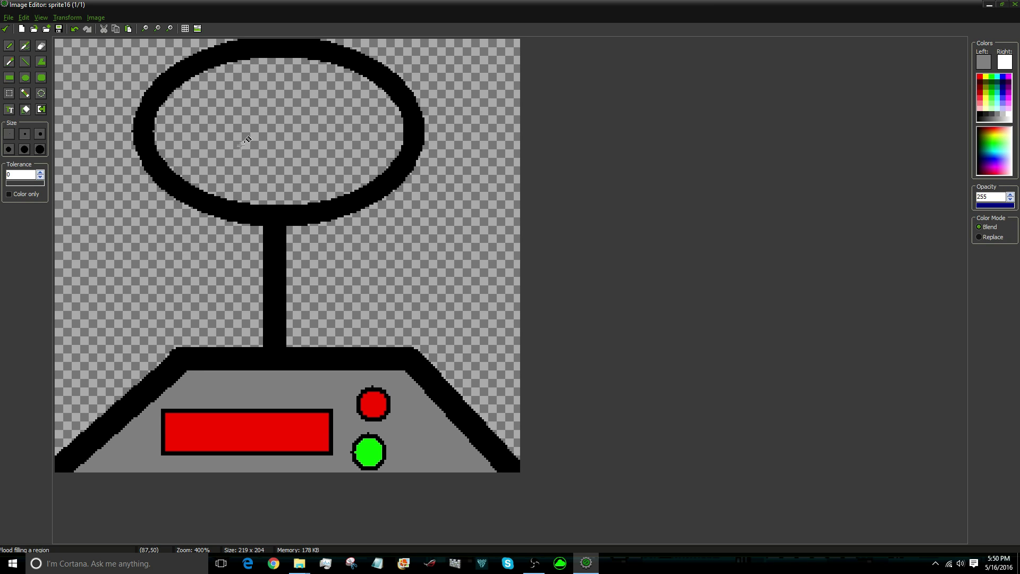
pyautogui.click(24, 62)
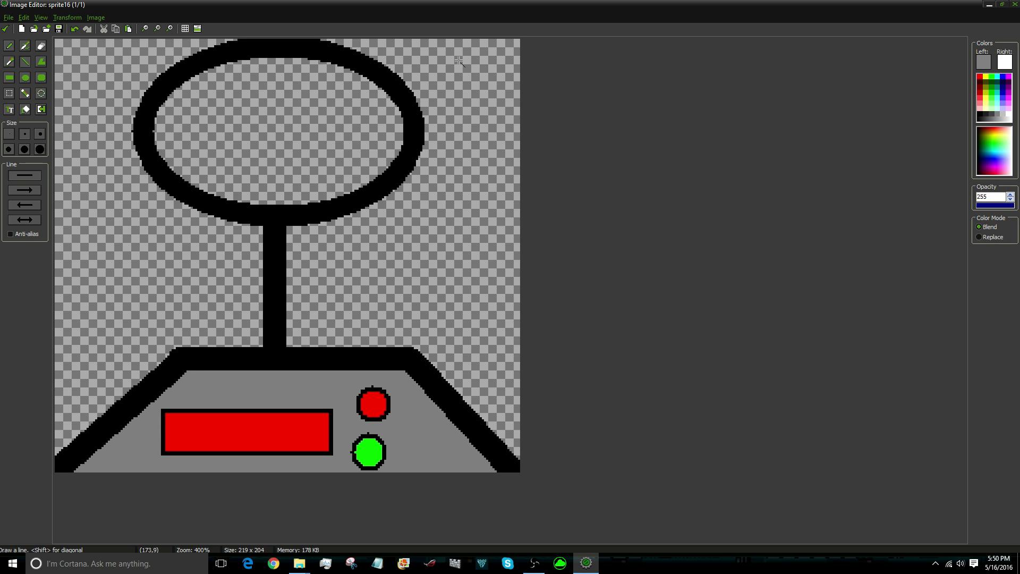
pyautogui.click(979, 113)
pyautogui.click(7, 29)
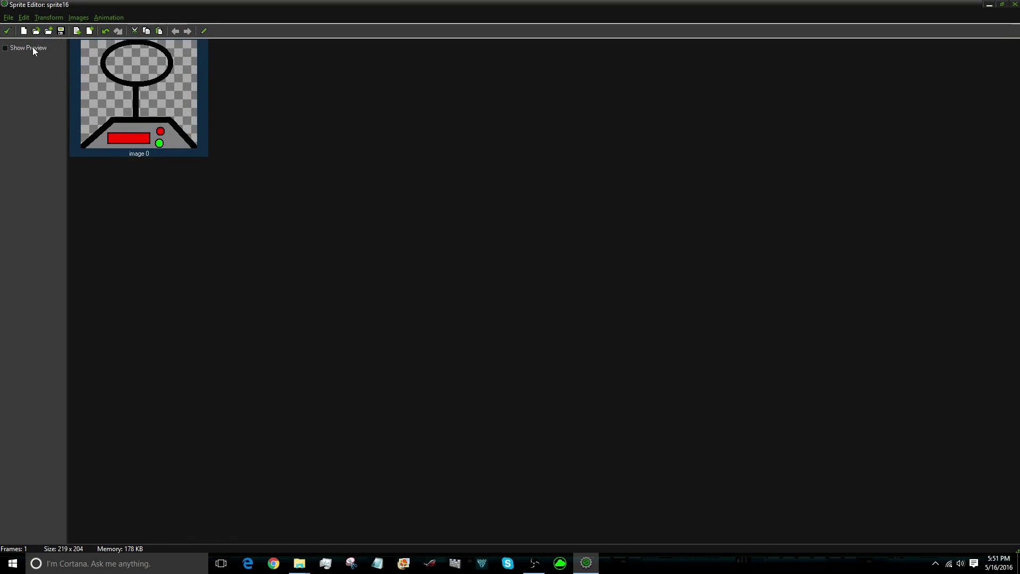
# Duplicate the fan frame so the sprite has two identical frames, cutting the surplus copy
pyautogui.click(147, 31)
pyautogui.click(160, 30)
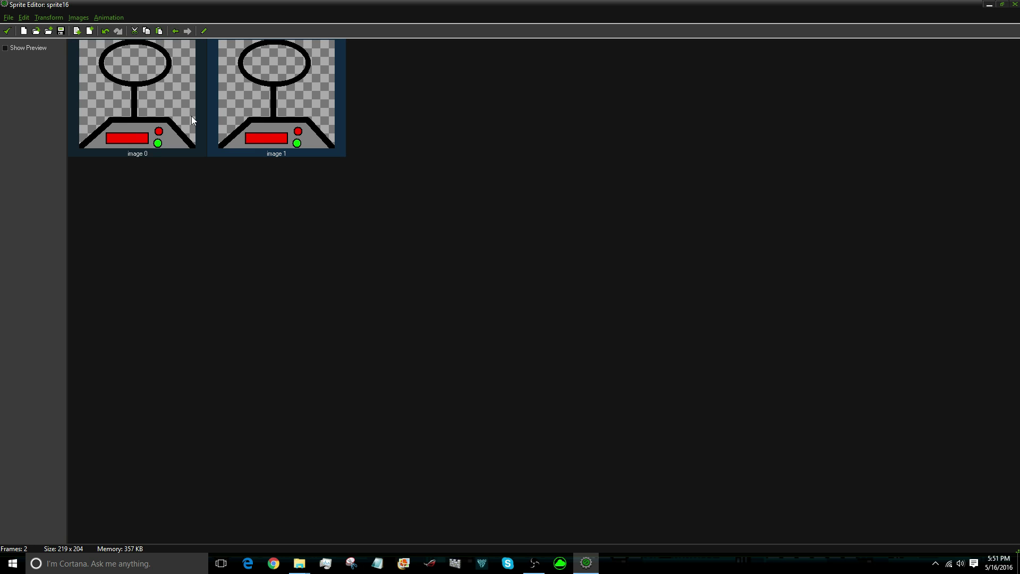
pyautogui.click(159, 31)
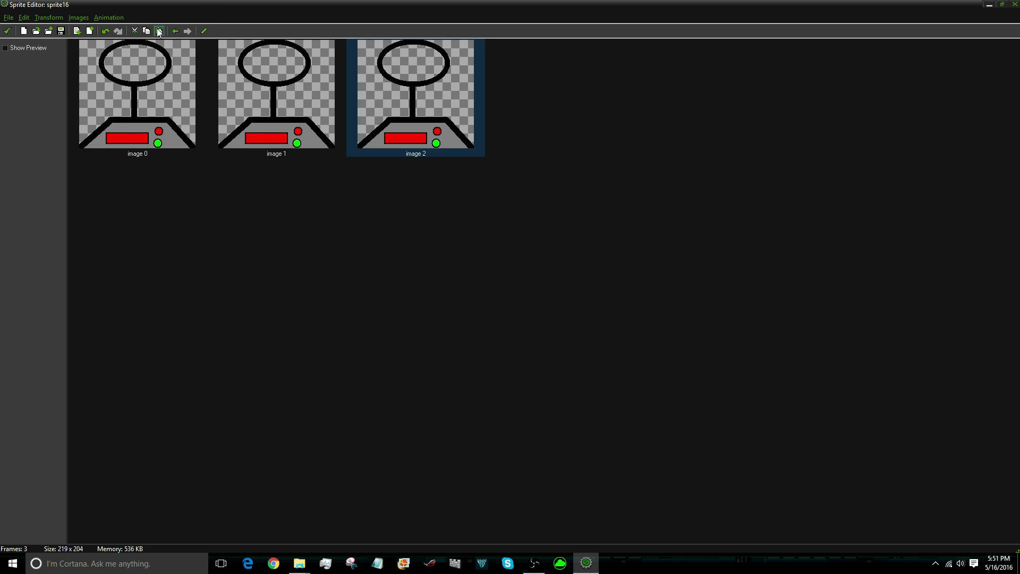
pyautogui.click(134, 31)
# Draw a thin black vertical line through the middle of the oval fan head in the first frame
pyautogui.doubleClick(124, 94)
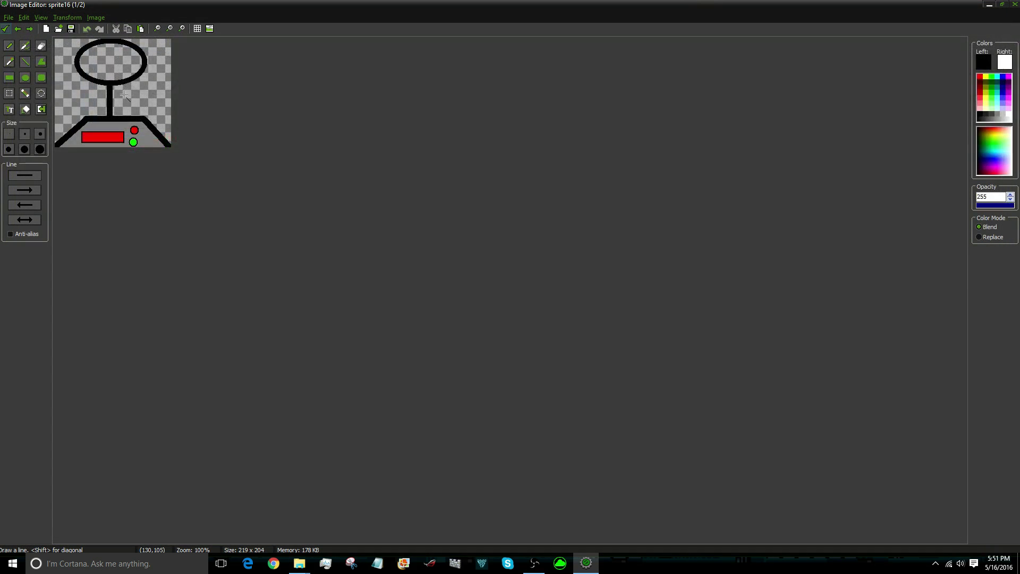
pyautogui.scroll(4, 122, 79)
pyautogui.scroll(-1, 330, 74)
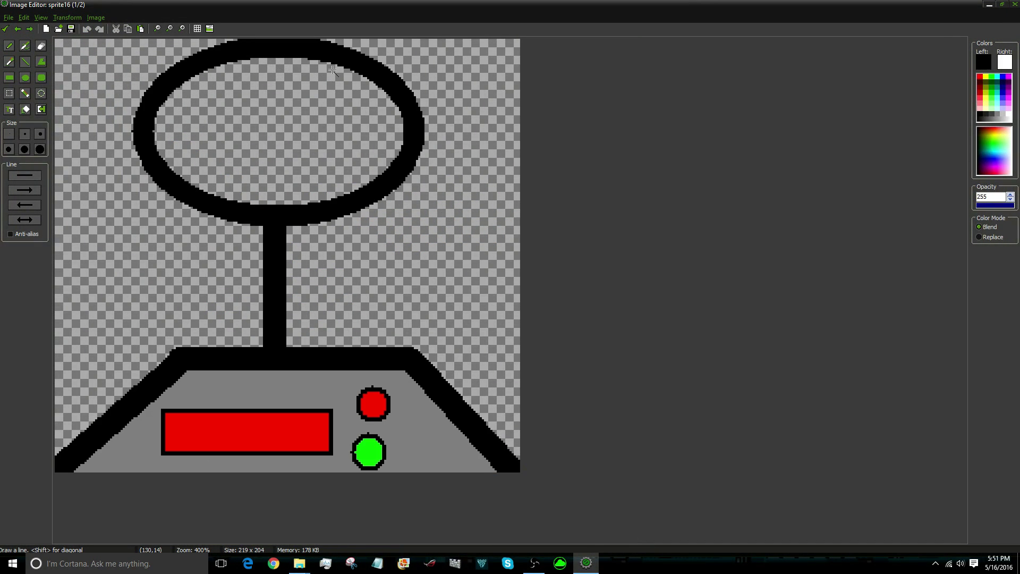
pyautogui.moveTo(274, 55)
pyautogui.mouseDown()
pyautogui.moveTo(260, 154)
pyautogui.moveTo(274, 213)
pyautogui.mouseUp()
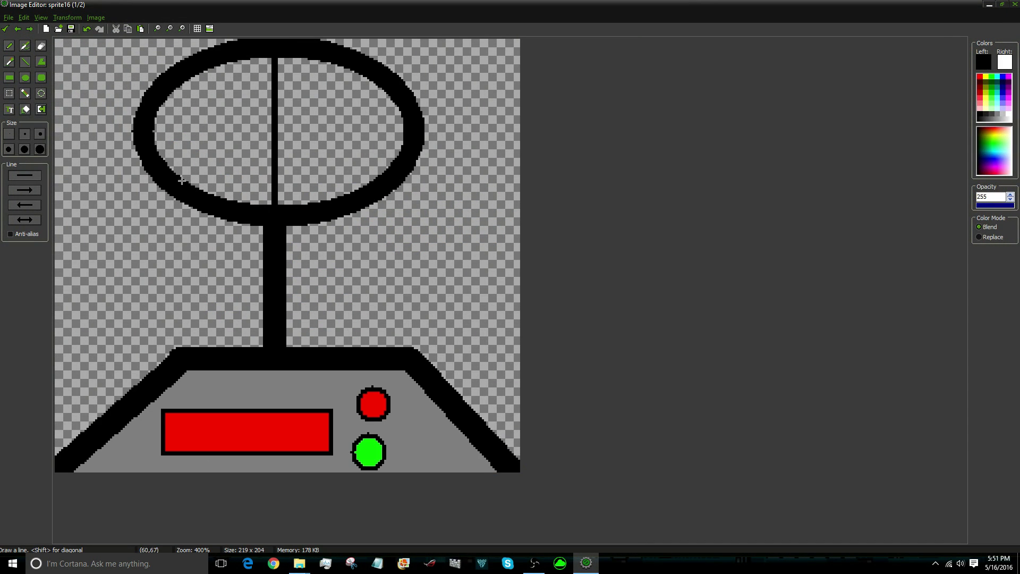
# Draw a thin black horizontal line across the middle of the first frame's fan head, undoing a stray diagonal, and keep the frame
pyautogui.moveTo(181, 181); pyautogui.dragTo(380, 75)
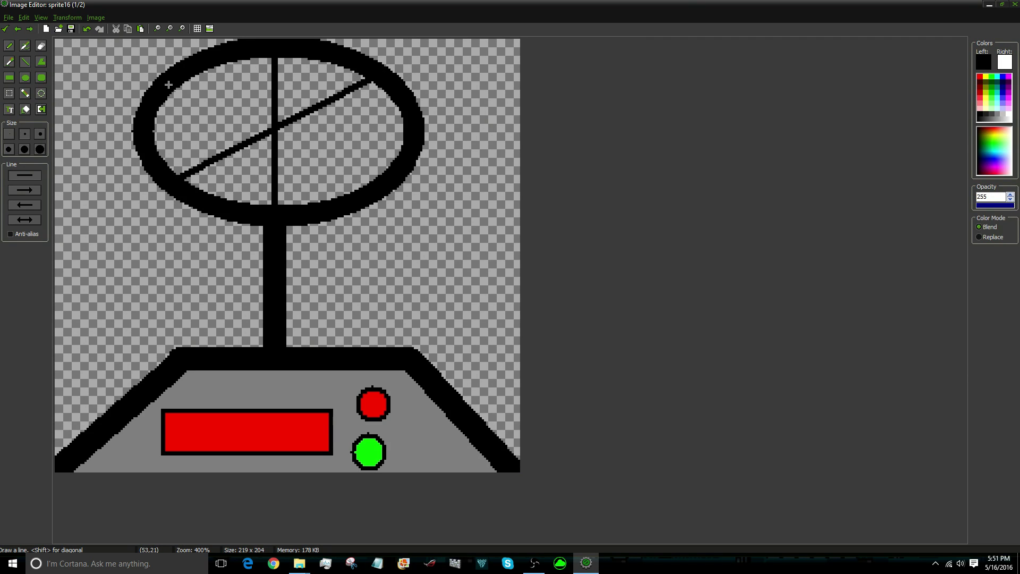
pyautogui.click(86, 28)
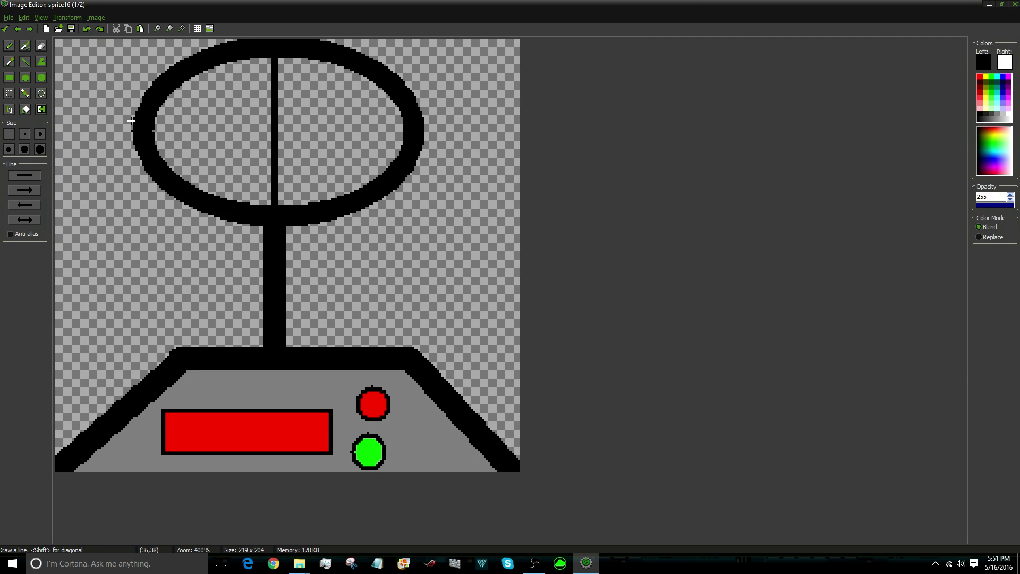
pyautogui.moveTo(147, 131); pyautogui.dragTo(414, 135)
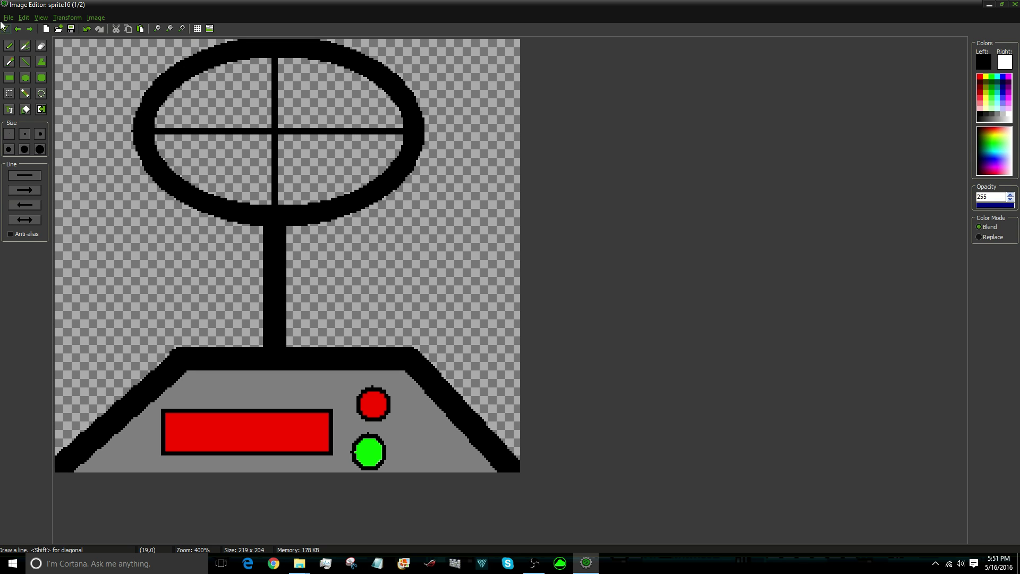
pyautogui.click(5, 28)
# Draw two thin black diagonal lines crossing inside the second frame's oval fan head and keep the frame
pyautogui.doubleClick(247, 90)
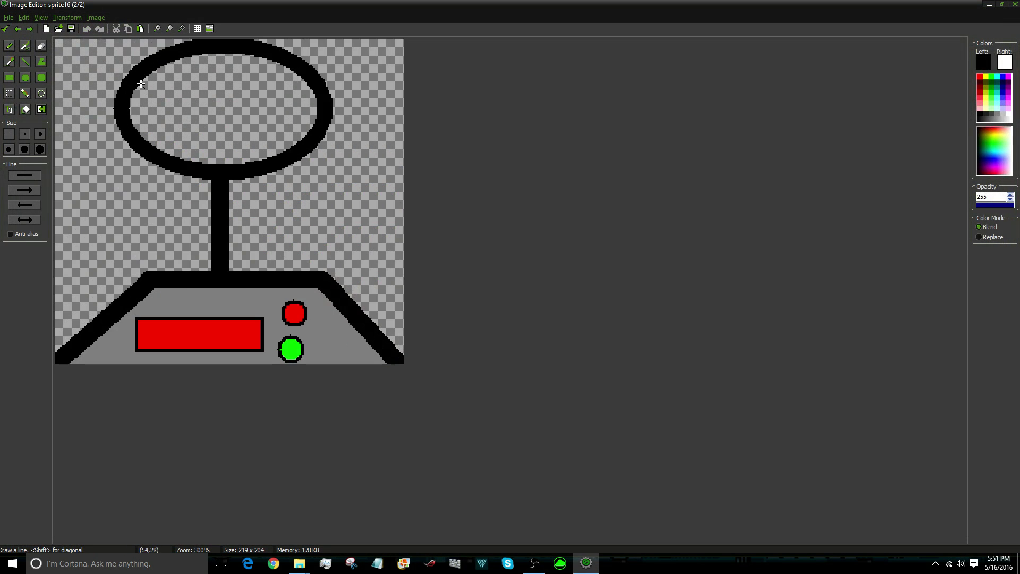
pyautogui.scroll(1, 146, 84)
pyautogui.moveTo(194, 73); pyautogui.dragTo(357, 190)
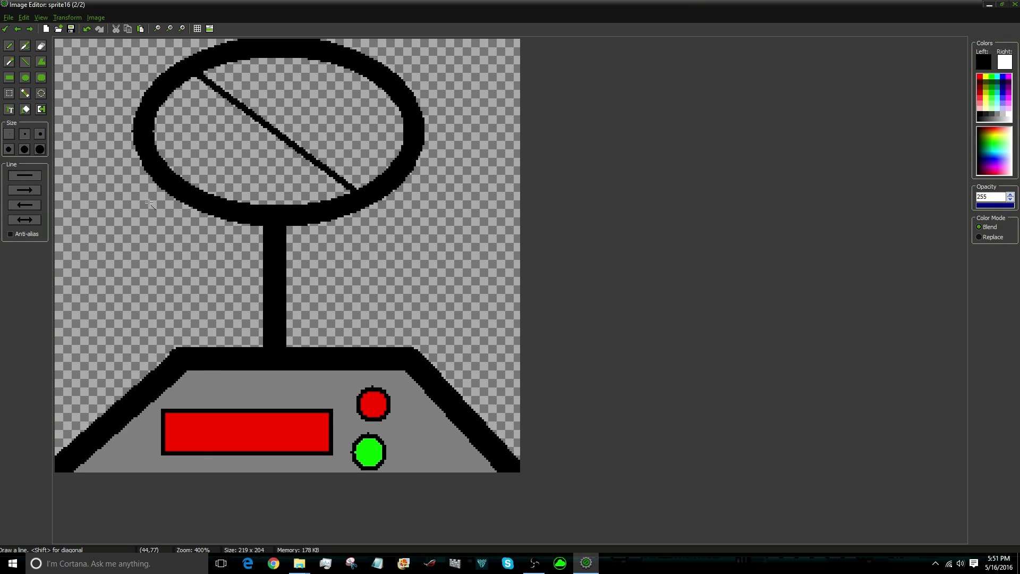
pyautogui.moveTo(197, 187)
pyautogui.mouseDown()
pyautogui.moveTo(340, 93)
pyautogui.moveTo(354, 61)
pyautogui.moveTo(348, 68)
pyautogui.mouseUp()
pyautogui.click(6, 29)
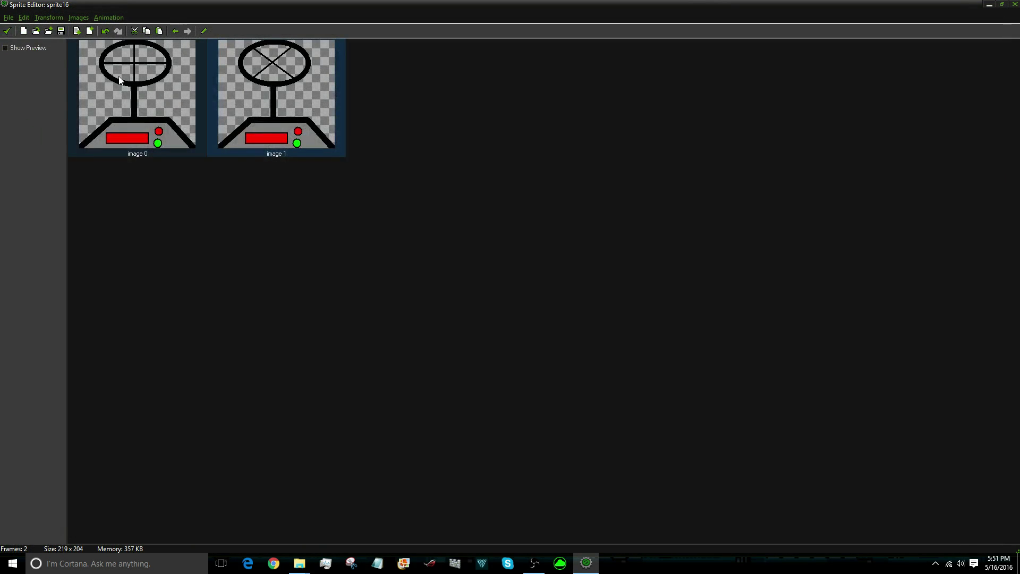
# Duplicate the upright-cross fan frame until there are six of them ahead of the diagonal-cross frame
pyautogui.click(160, 31)
pyautogui.click(159, 32)
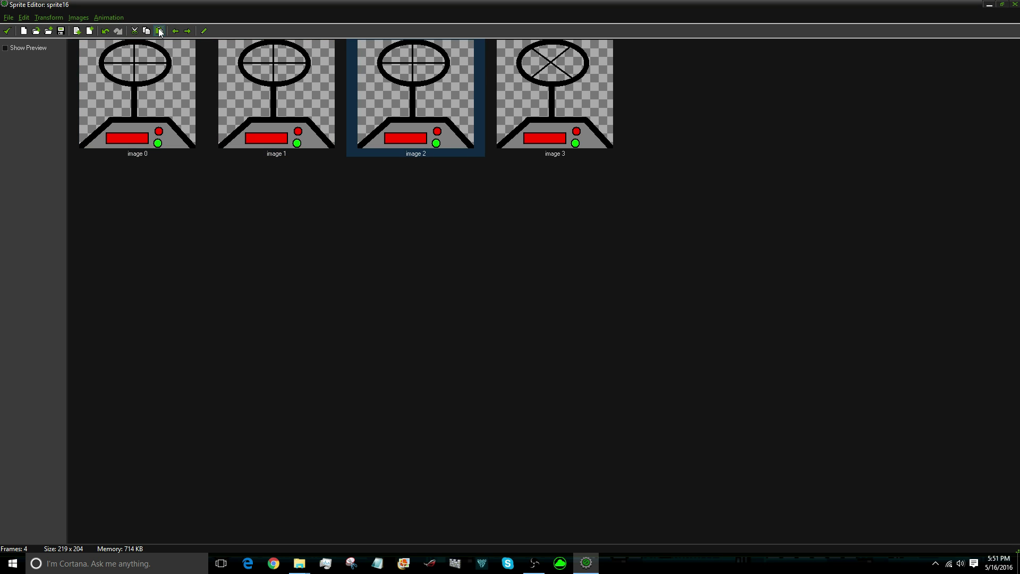
pyautogui.click(159, 31)
pyautogui.click(159, 31)
pyautogui.click(160, 31)
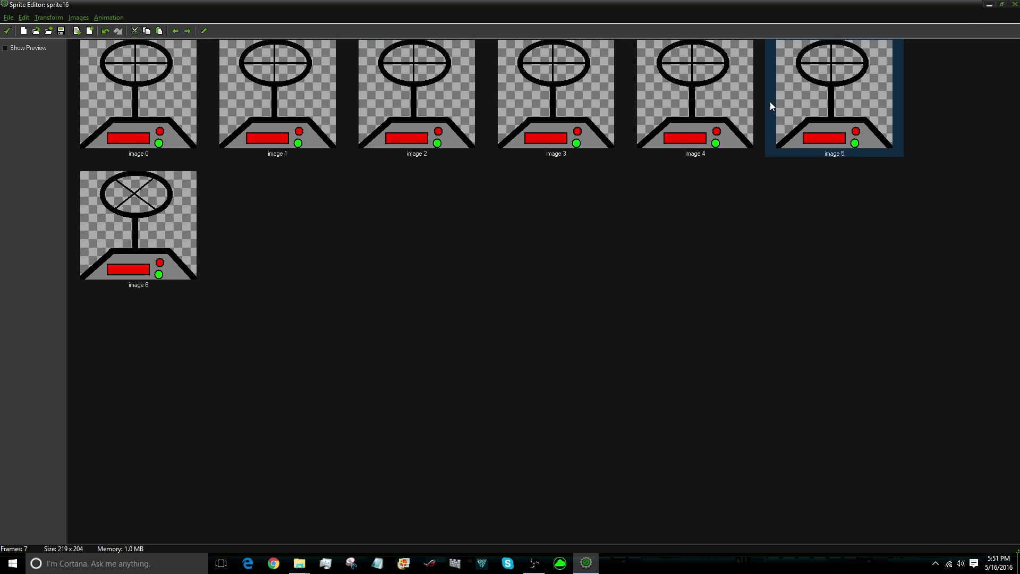
# Duplicate the diagonal-cross fan frame until there are six of them at the end of the sprite
pyautogui.click(138, 228)
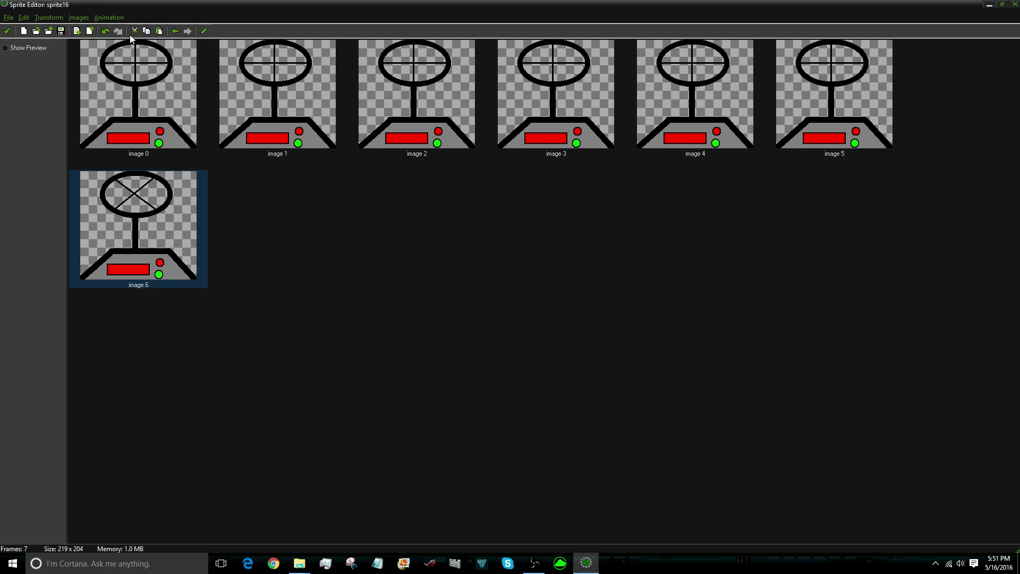
pyautogui.click(159, 31)
pyautogui.click(159, 32)
pyautogui.click(159, 31)
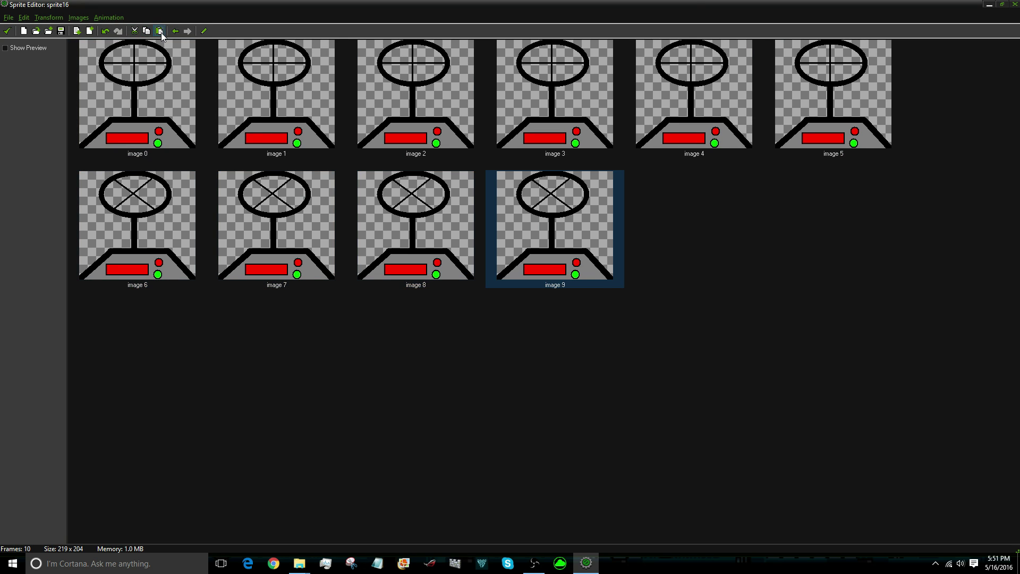
pyautogui.click(159, 31)
pyautogui.click(160, 31)
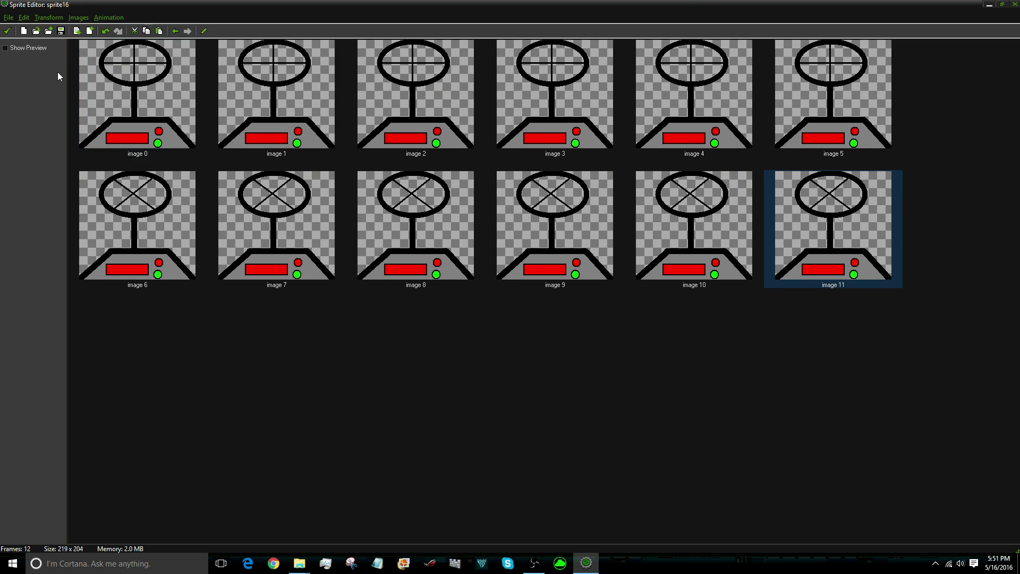
# Preview the twelve-frame fan animation, enlarging the preview area for it and shrinking it again
pyautogui.moveTo(67, 77); pyautogui.dragTo(563, 110)
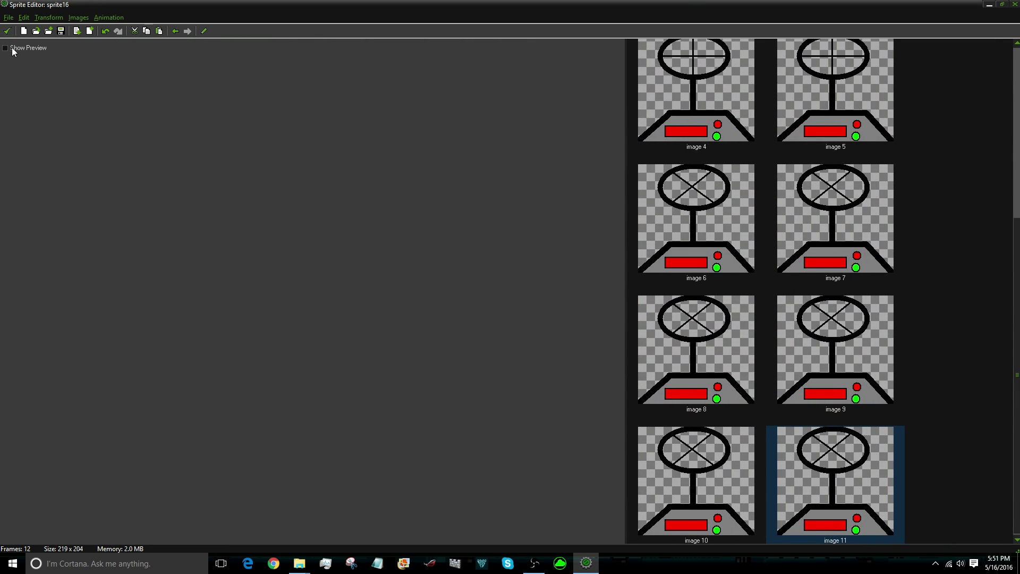
pyautogui.click(13, 49)
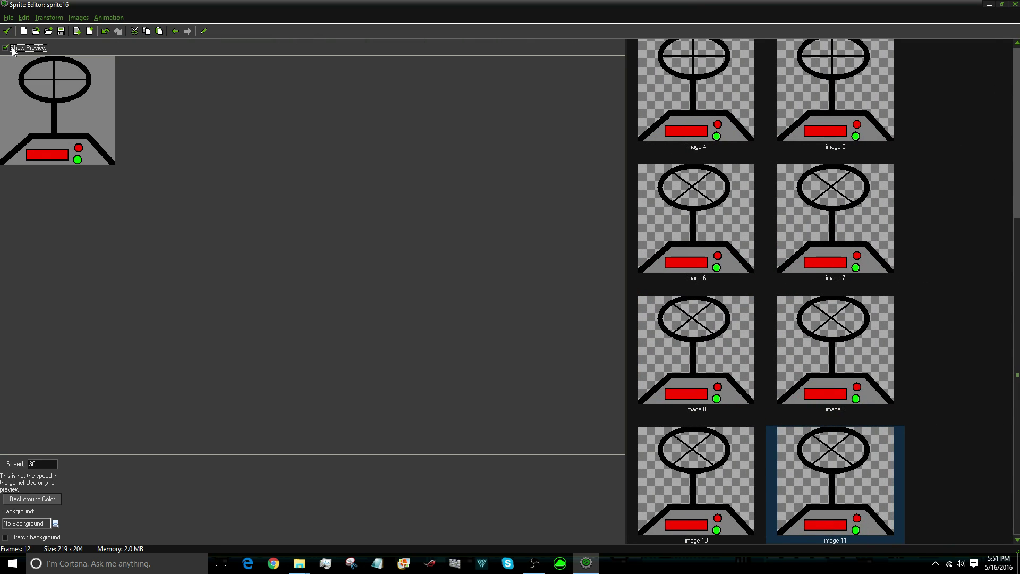
pyautogui.click(19, 47)
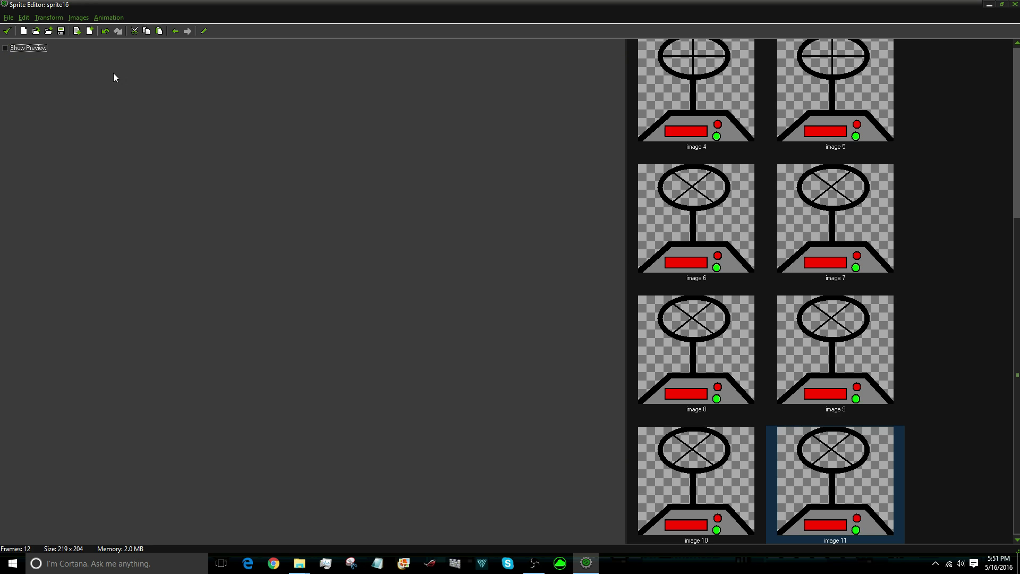
pyautogui.doubleClick(625, 214)
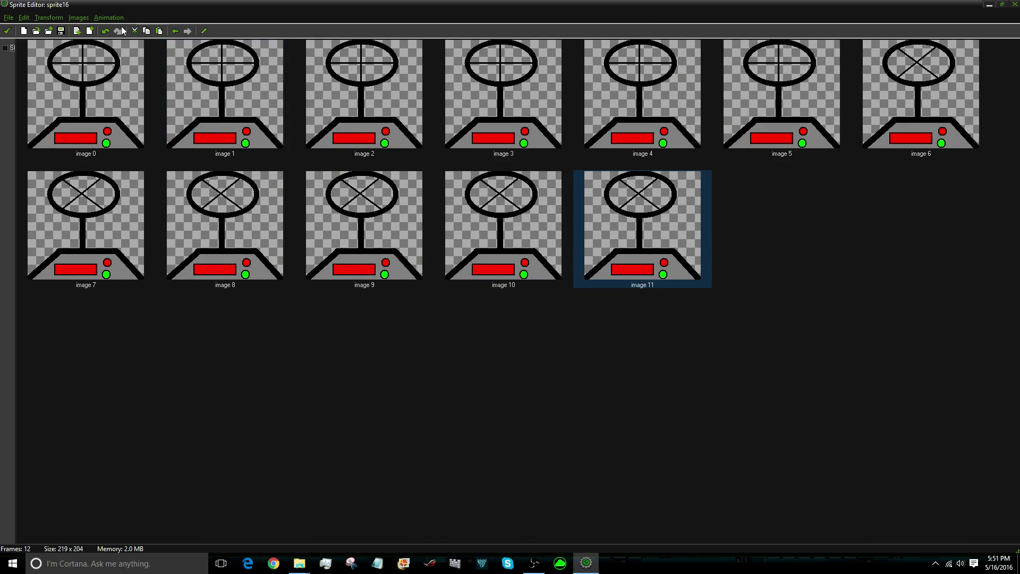
# Cut two diagonal-cross frames and two upright-cross frames, leaving four of each
pyautogui.click(134, 31)
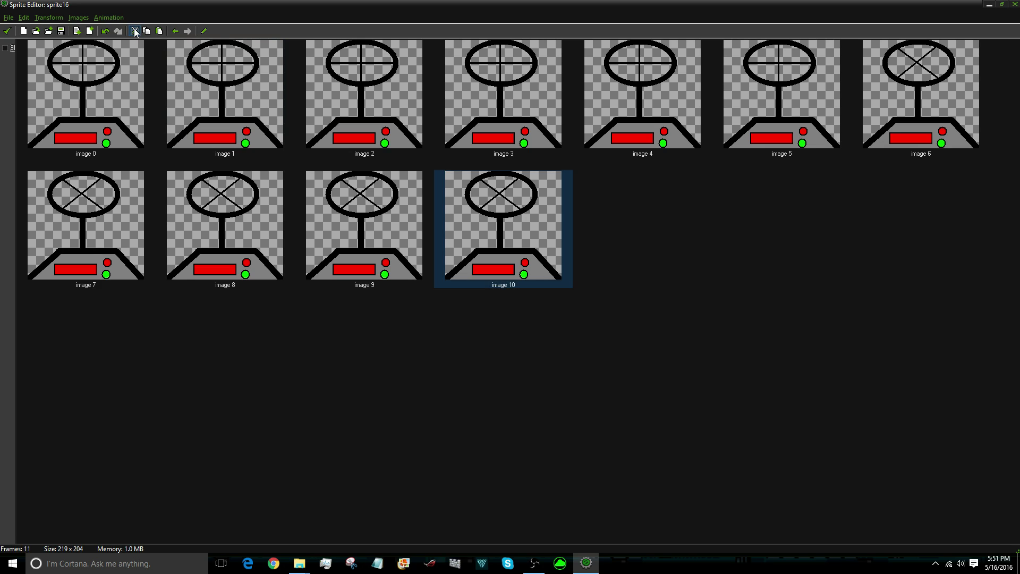
pyautogui.click(135, 31)
pyautogui.click(341, 114)
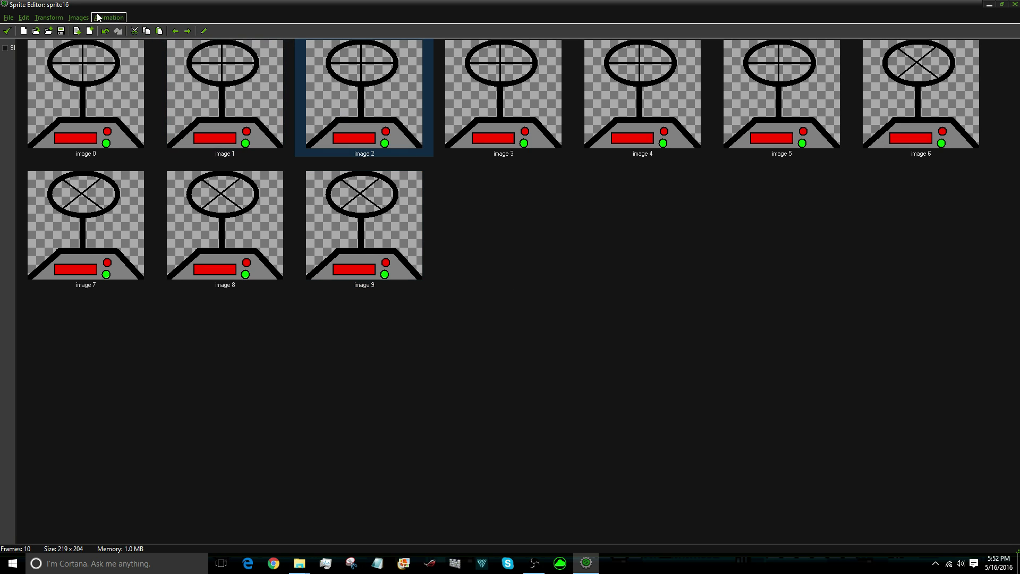
pyautogui.click(136, 32)
pyautogui.click(135, 32)
# Preview the shortened fan animation in an enlarged preview area and save the fan sprite
pyautogui.moveTo(12, 51)
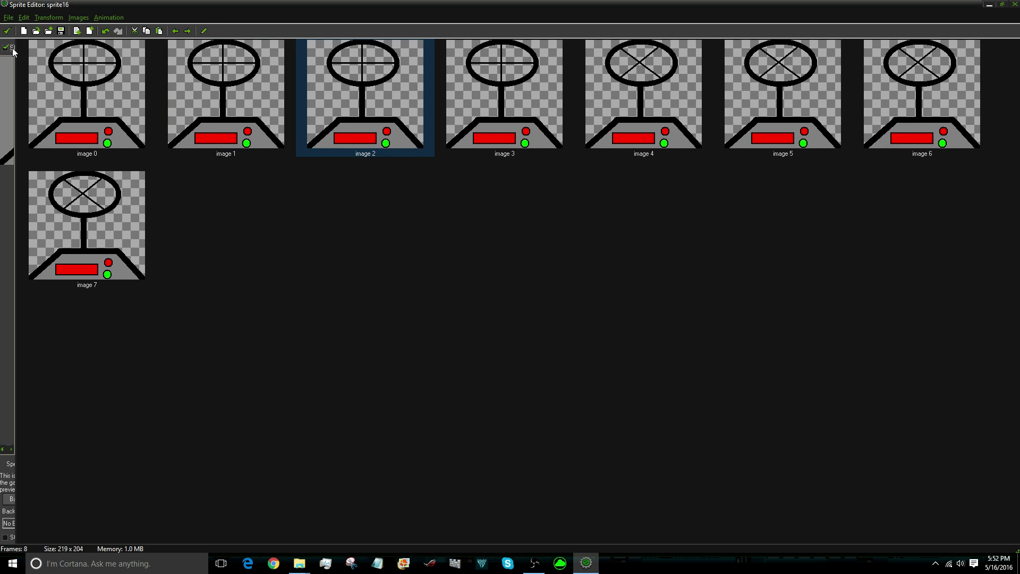
pyautogui.moveTo(14, 50); pyautogui.dragTo(351, 53)
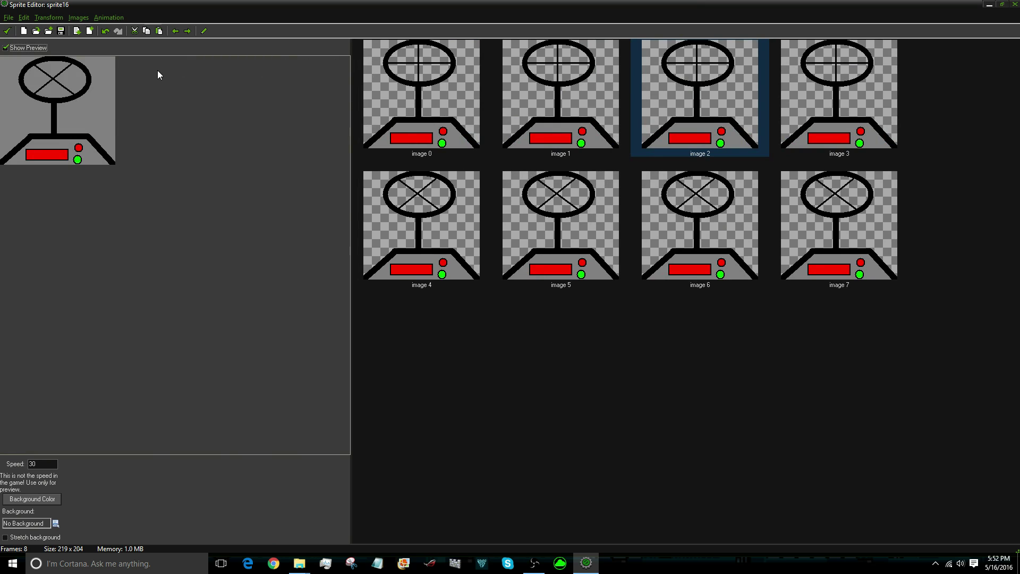
pyautogui.click(8, 31)
pyautogui.click(200, 183)
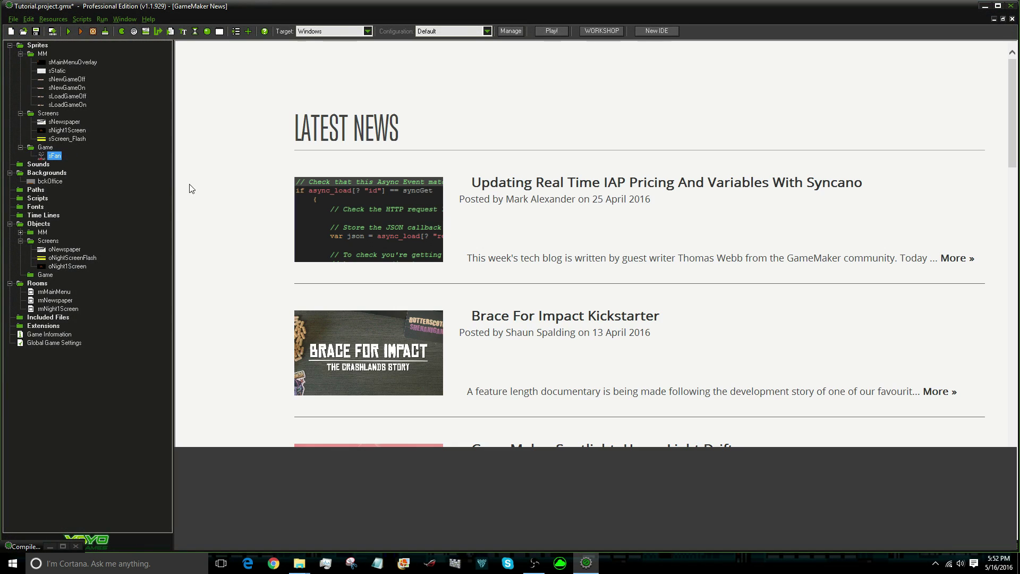
# Create an object named oFan in the Game object group, assign it the sFan sprite and save it
pyautogui.rightClick(41, 280)
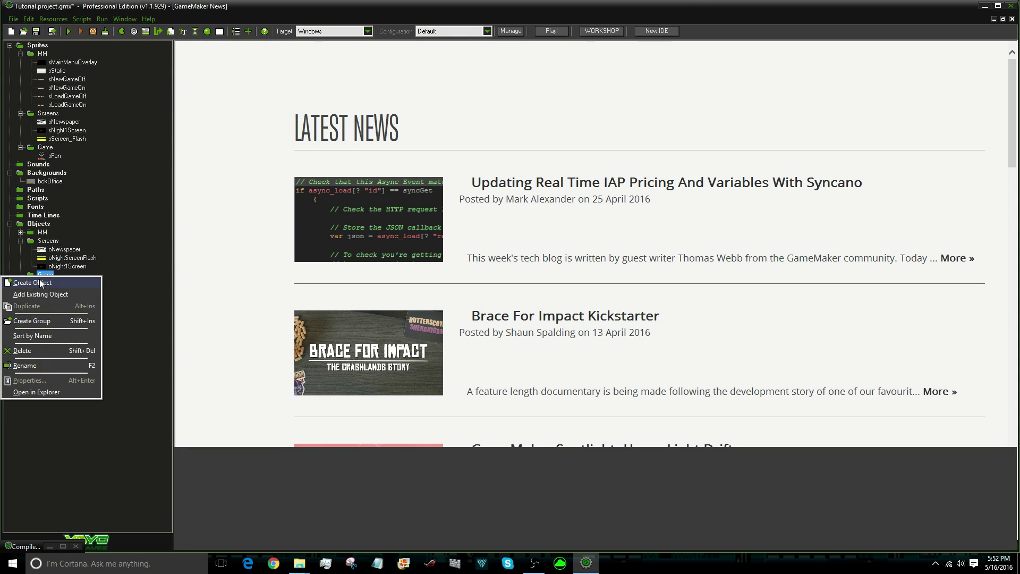
pyautogui.click(45, 276)
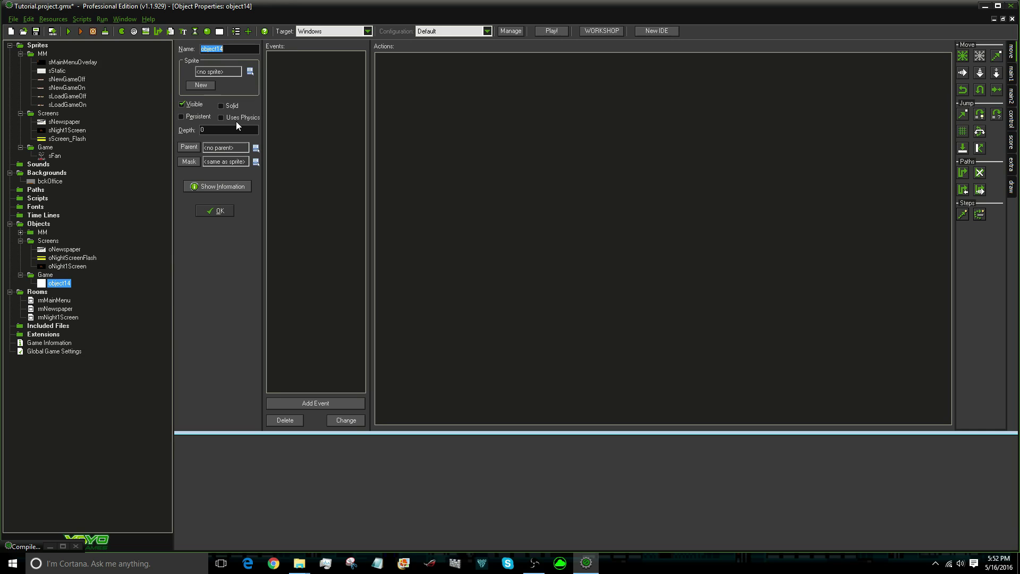
pyautogui.write('oFan')
pyautogui.doubleClick(221, 131)
pyautogui.click(251, 104)
pyautogui.click(205, 73)
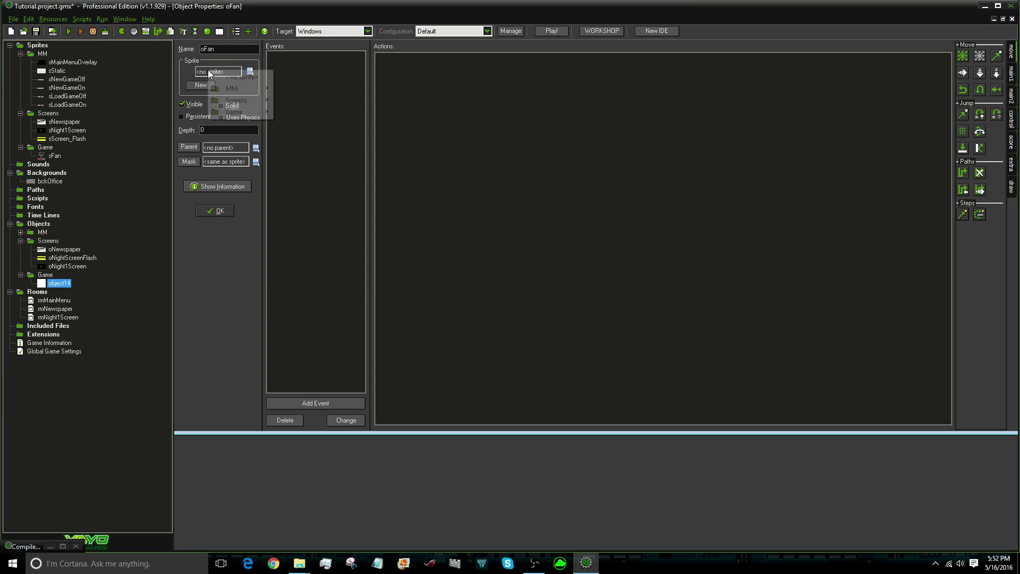
pyautogui.moveTo(239, 112)
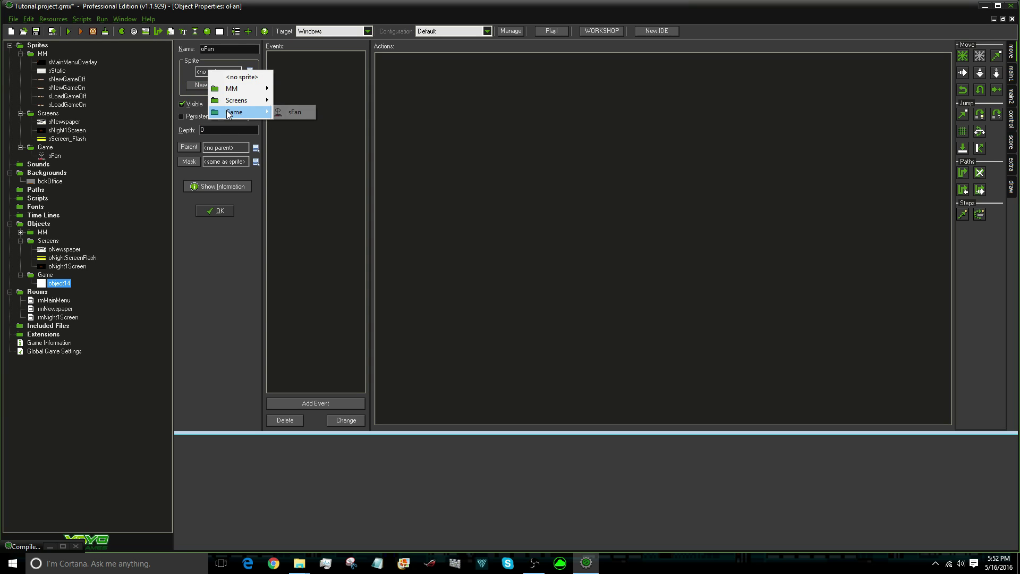
pyautogui.click(299, 114)
pyautogui.click(217, 210)
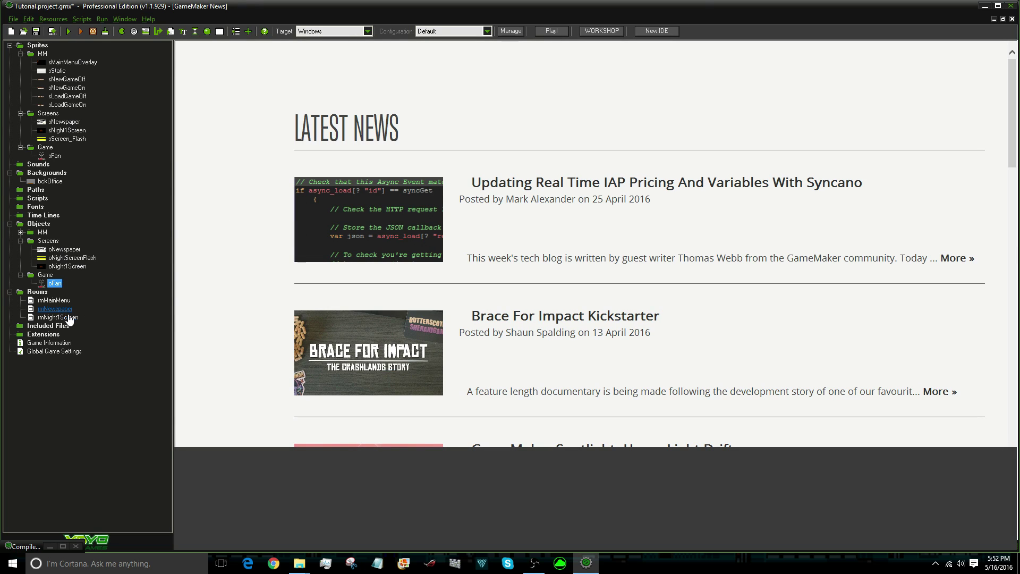
# Check the rmNight1Screen room, close it, and create a new room named rmOffice
pyautogui.doubleClick(71, 317)
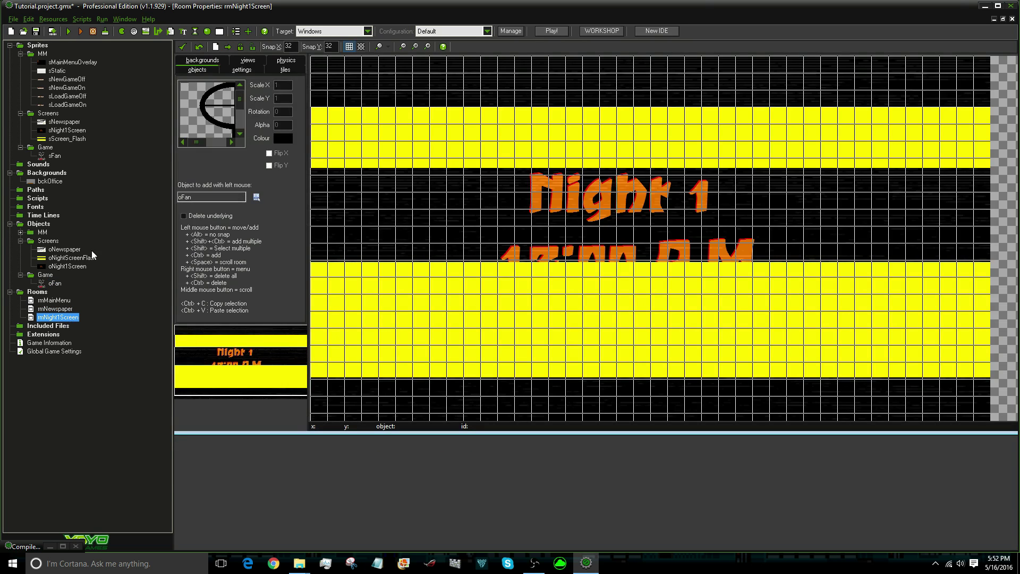
pyautogui.click(182, 46)
pyautogui.rightClick(31, 293)
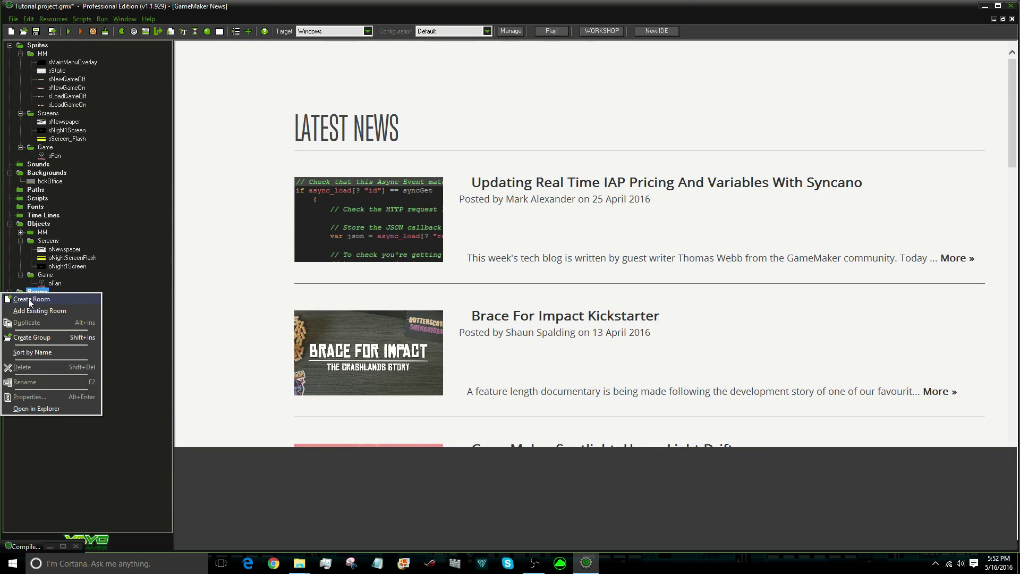
pyautogui.click(29, 296)
pyautogui.click(242, 70)
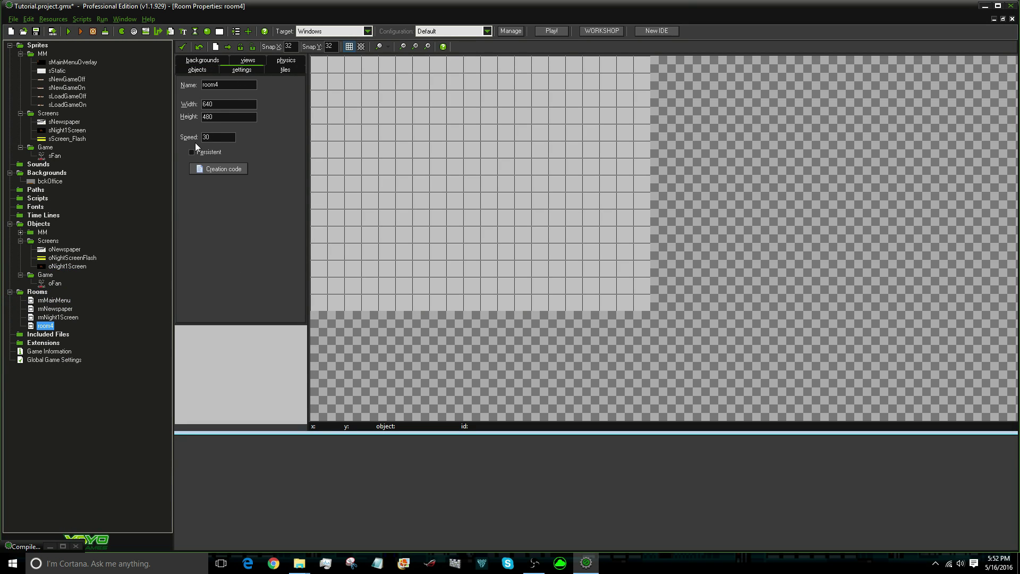
pyautogui.doubleClick(224, 85)
pyautogui.write('rmOffice')
# Set the rmOffice room's width to 1280 and height to 720
pyautogui.moveTo(218, 104); pyautogui.dragTo(189, 112)
pyautogui.write('128')
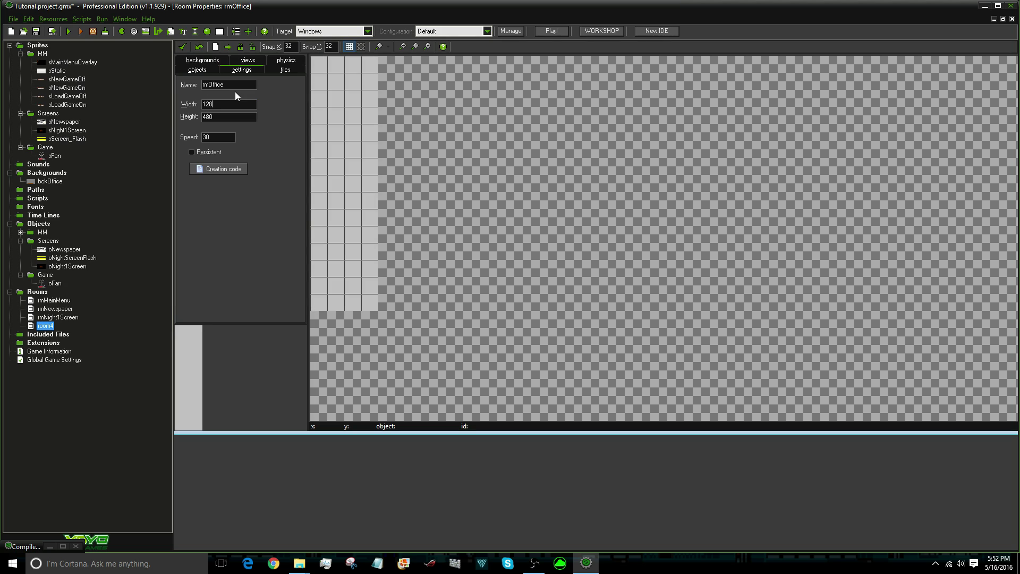
pyautogui.write('0')
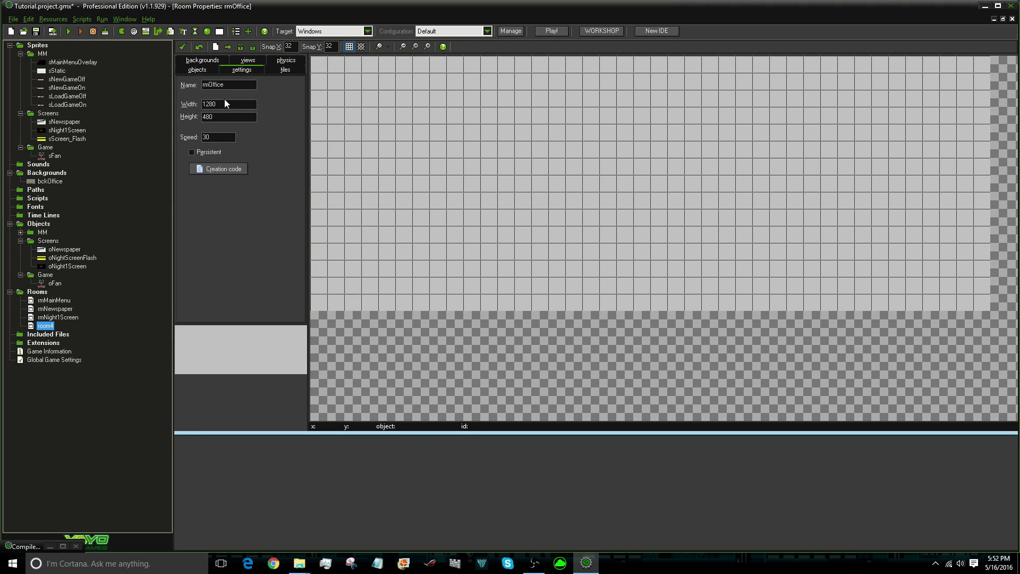
pyautogui.doubleClick(222, 118)
pyautogui.write('720')
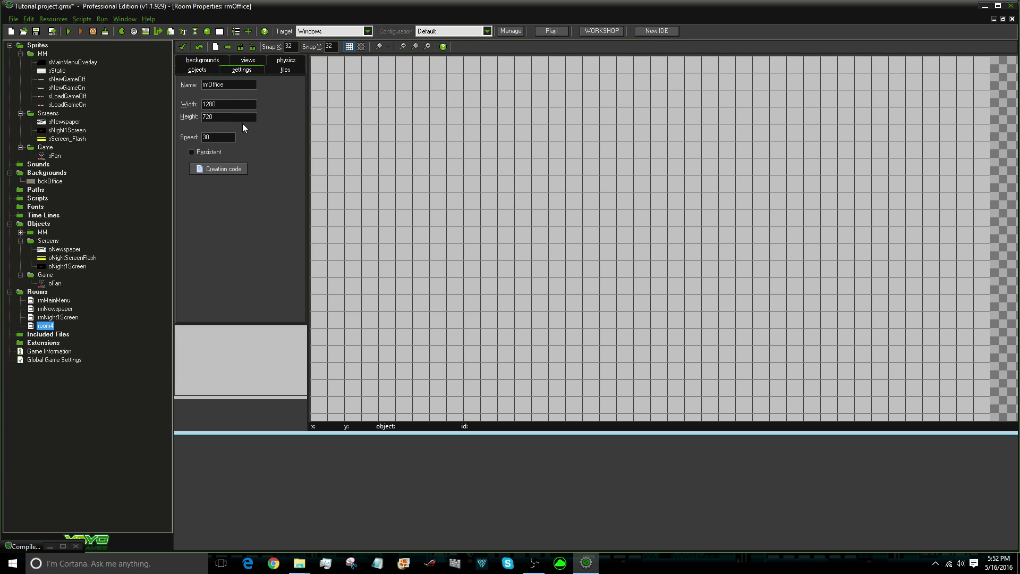
pyautogui.scroll(-1, 543, 244)
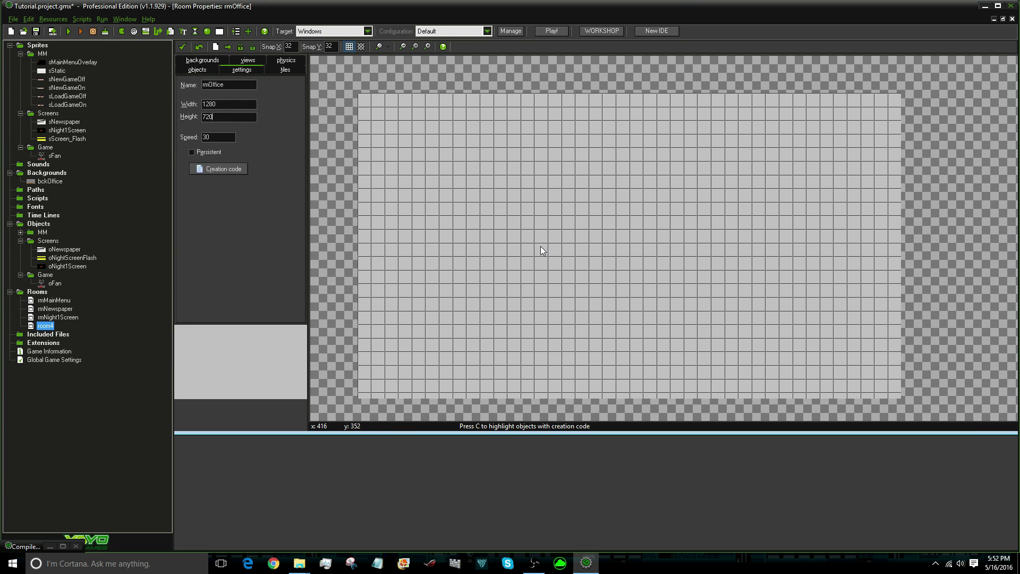
pyautogui.moveTo(540, 247)
pyautogui.mouseDown(button='middle')
pyautogui.moveTo(515, 244)
pyautogui.moveTo(531, 259)
pyautogui.mouseUp(button='middle')
pyautogui.scroll(-2, 518, 243)
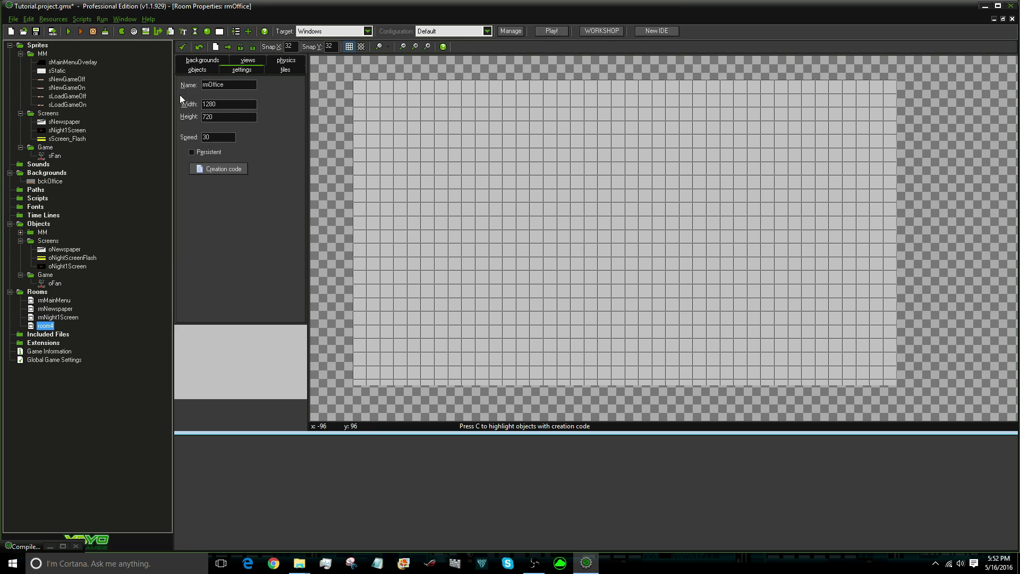
# Assign bckOffice as Background 0 of the rmOffice room
pyautogui.click(215, 61)
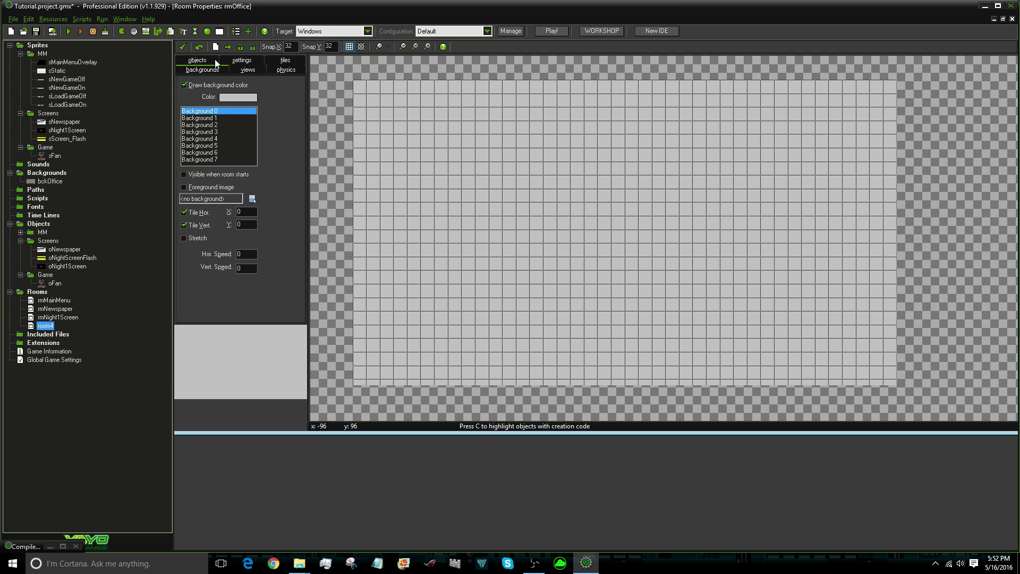
pyautogui.click(212, 201)
pyautogui.click(244, 220)
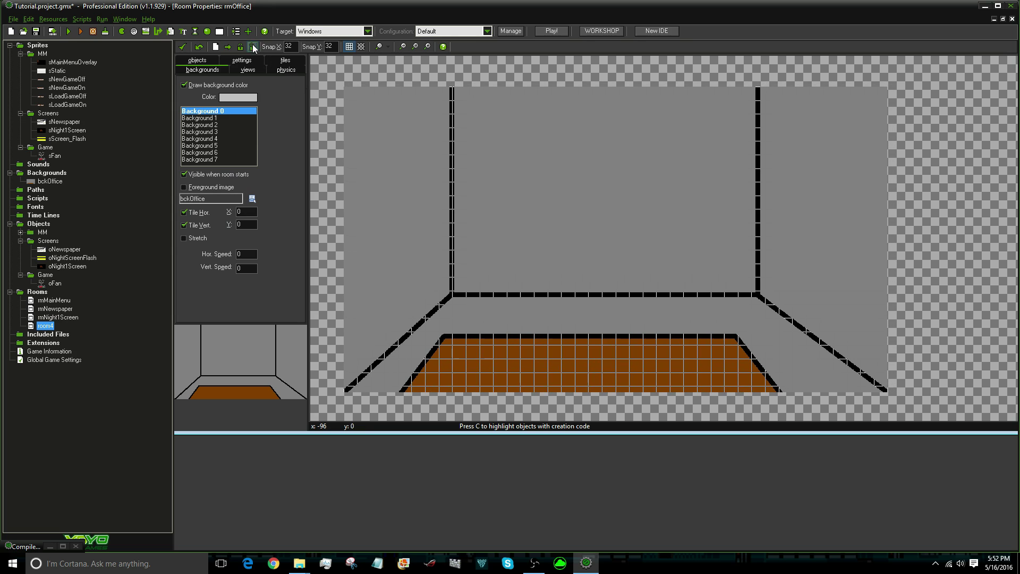
# Place an oFan instance on the brown desk in rmOffice, right of centre, and save the room
pyautogui.click(206, 61)
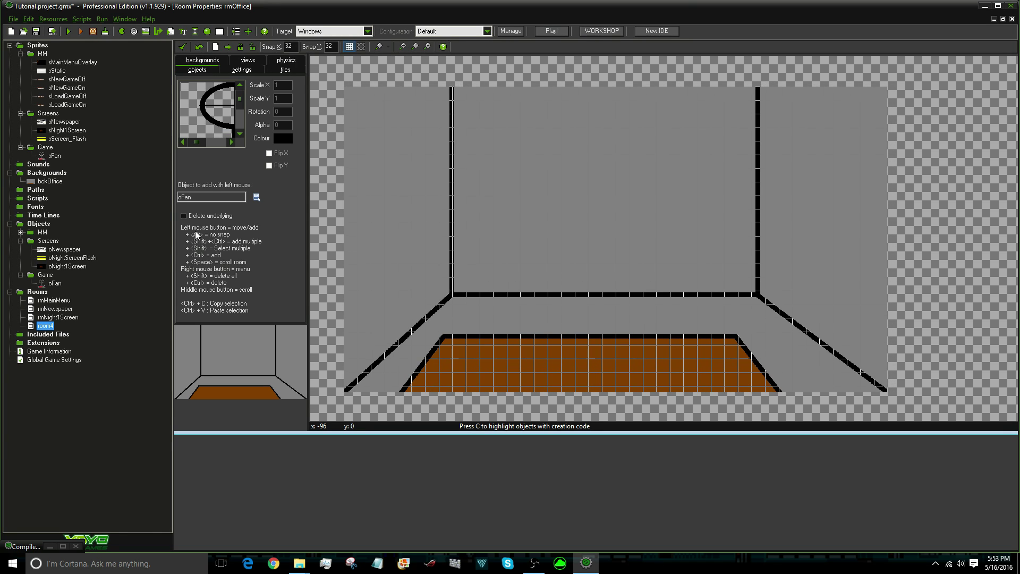
pyautogui.click(387, 230)
pyautogui.moveTo(388, 230); pyautogui.dragTo(643, 308)
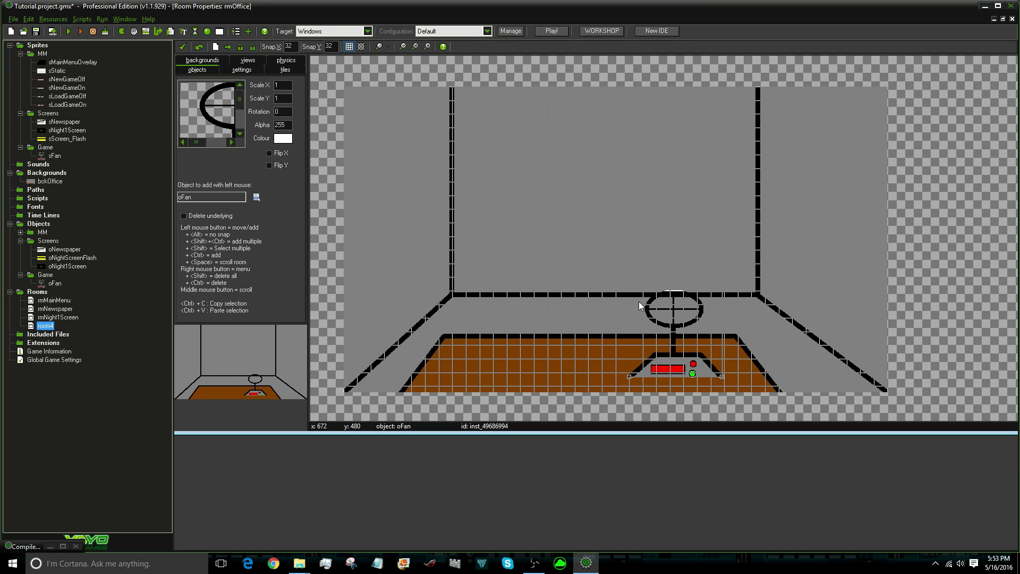
pyautogui.click(182, 46)
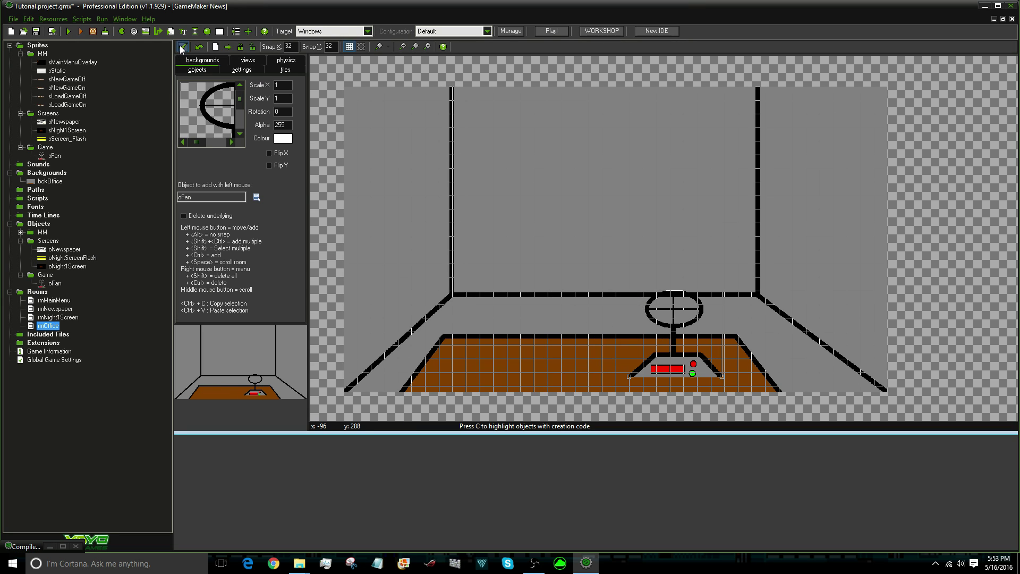
# Add a Set Alarm action of 30 steps for Alarm 0 to the Create event of oNight1Screen
pyautogui.doubleClick(80, 267)
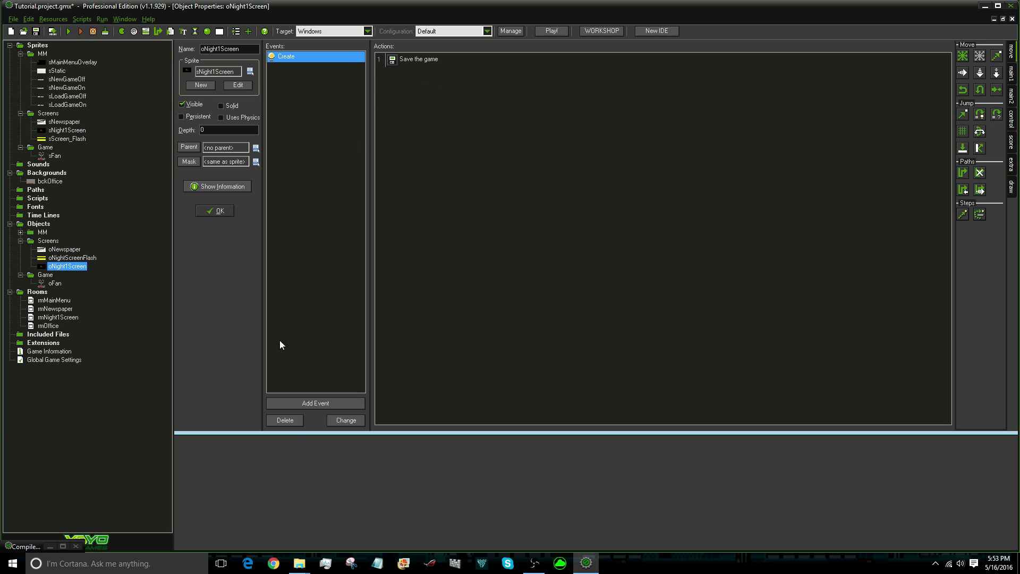
pyautogui.click(1013, 73)
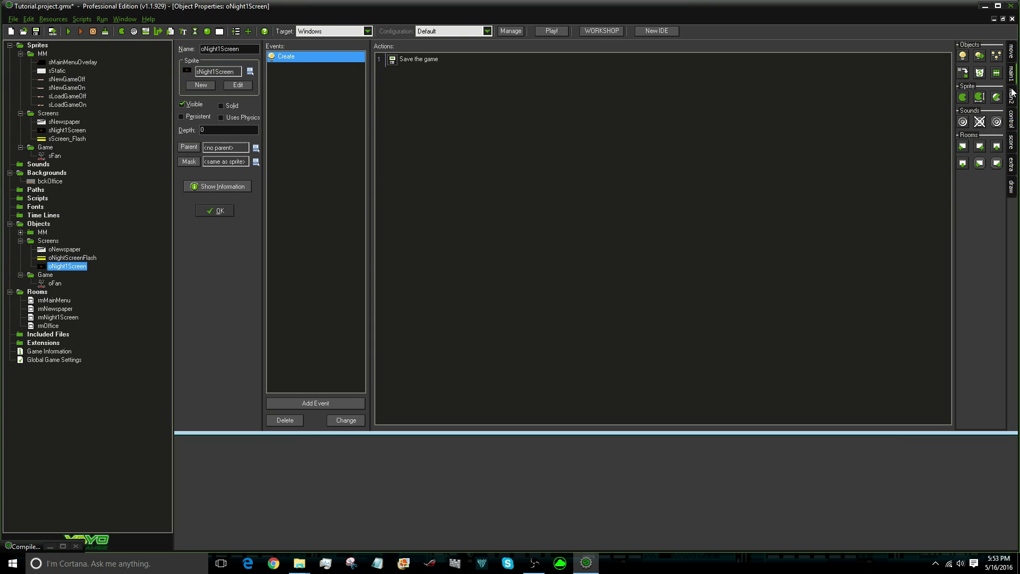
pyautogui.click(1012, 93)
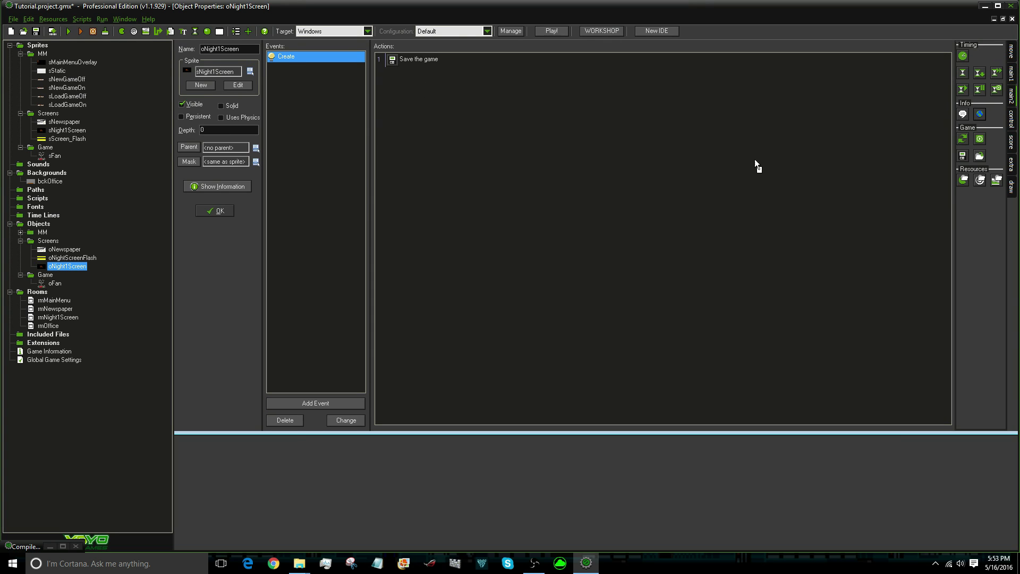
pyautogui.moveTo(757, 166); pyautogui.dragTo(605, 171)
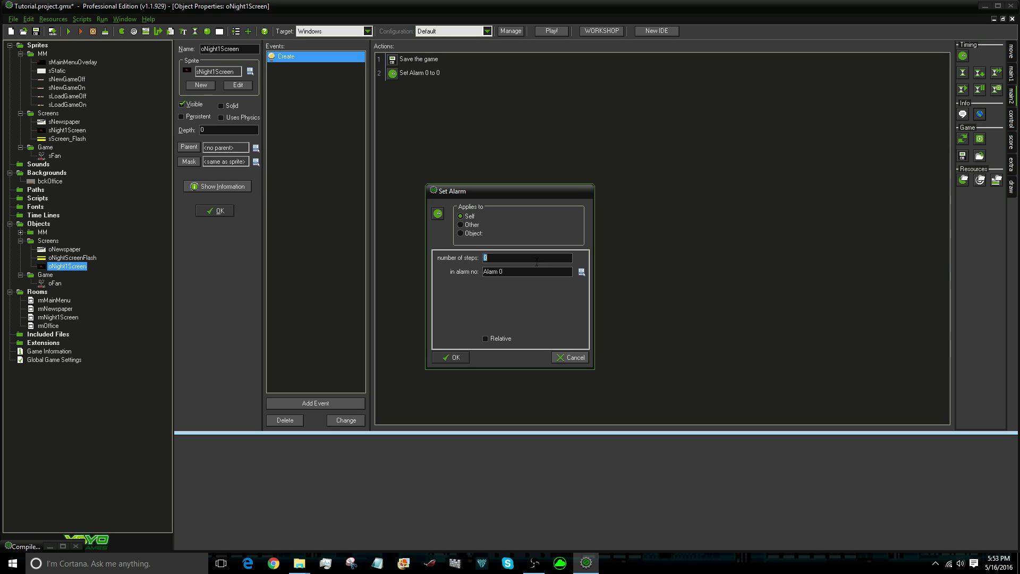
pyautogui.click(455, 357)
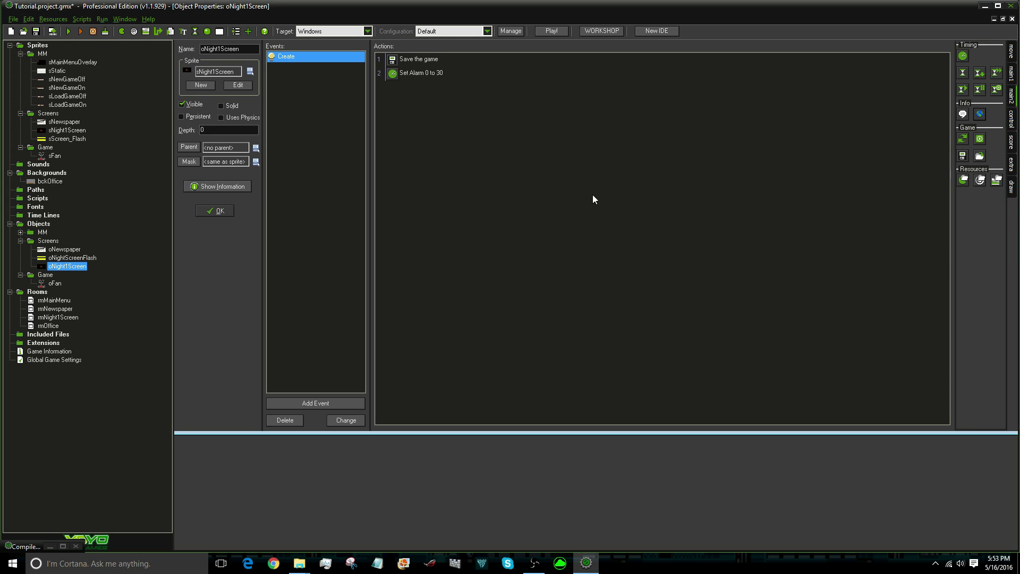
# Add an action to the Create event that sets the variable n1screen to 7
pyautogui.click(1013, 118)
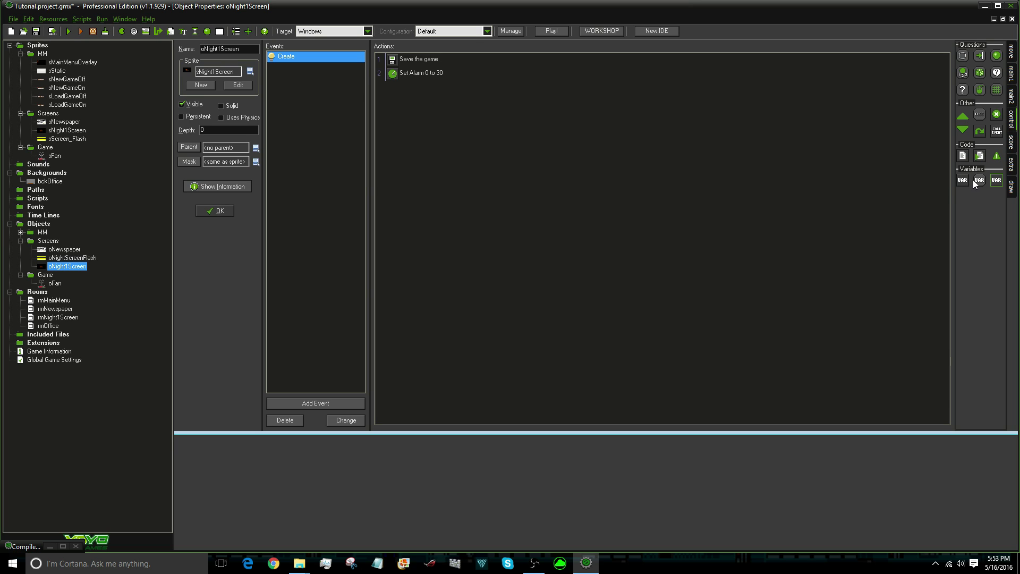
pyautogui.moveTo(979, 180); pyautogui.dragTo(526, 196)
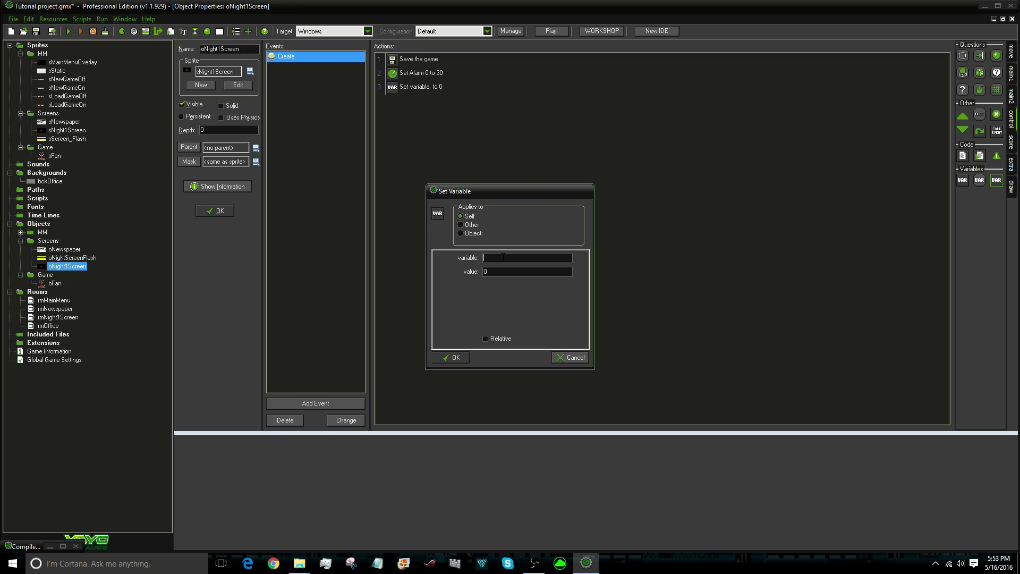
pyautogui.write('n1screen')
pyautogui.press('Return')
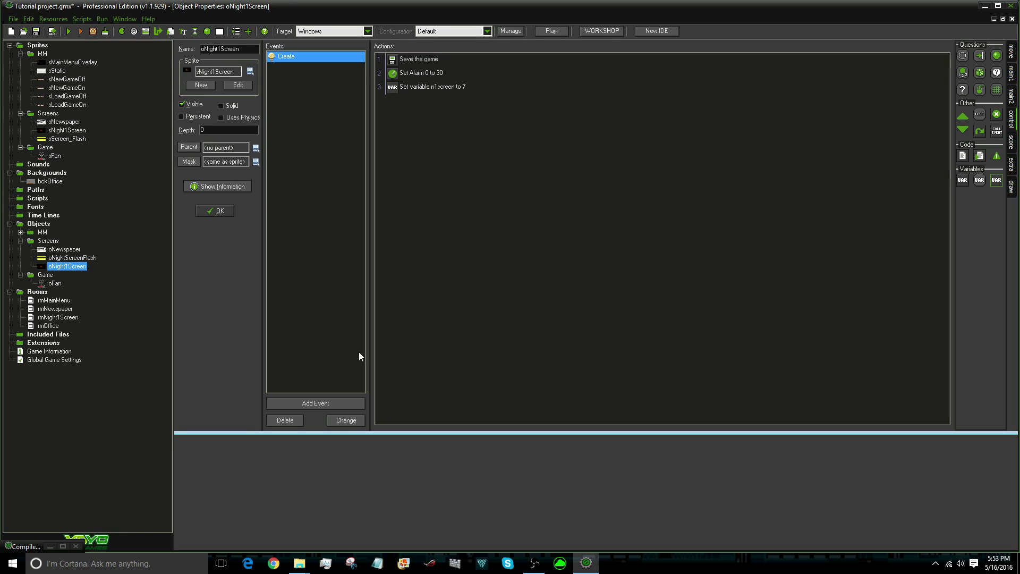
# Add an Alarm 0 event to oNight1Screen with an action that sets Alarm 0 to 30 steps
pyautogui.click(326, 399)
pyautogui.click(492, 260)
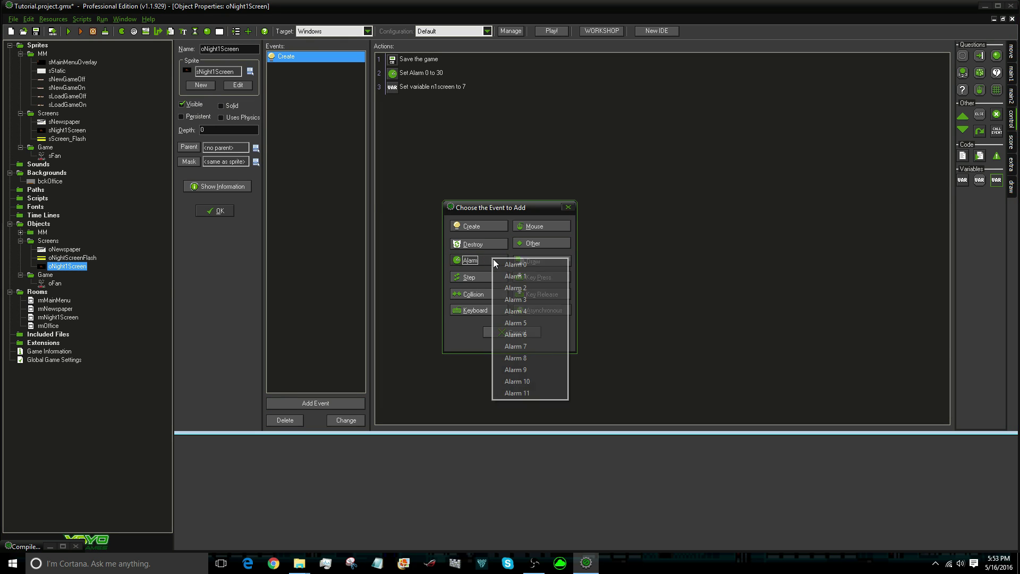
pyautogui.click(508, 264)
pyautogui.click(1011, 96)
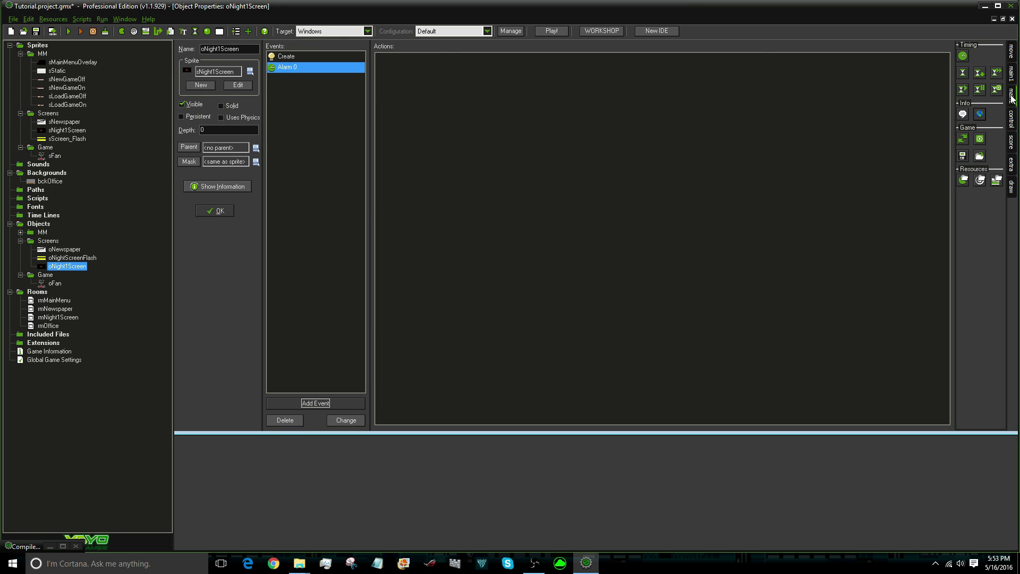
pyautogui.click(1014, 72)
pyautogui.click(1012, 90)
pyautogui.moveTo(964, 58); pyautogui.dragTo(815, 154)
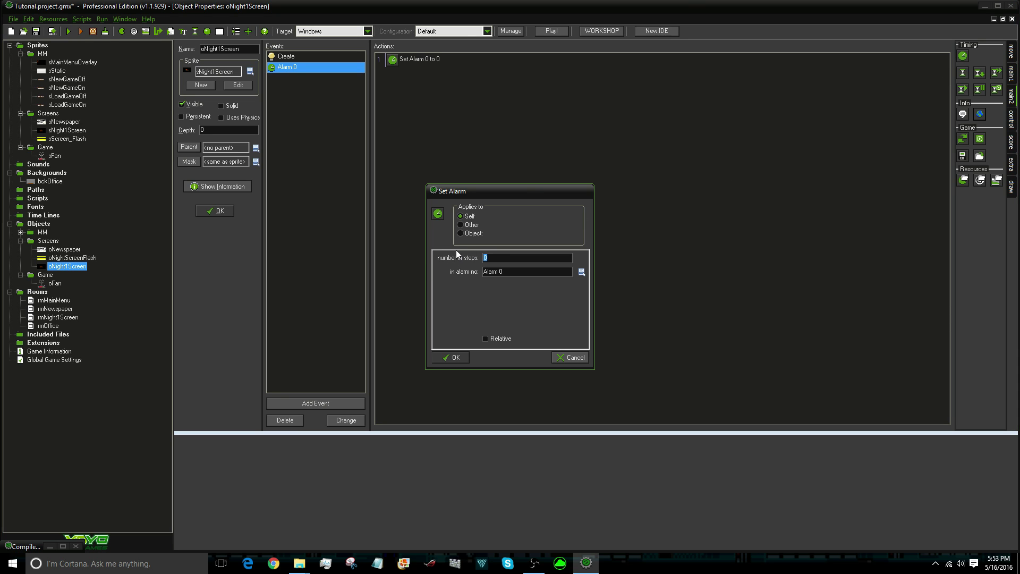
pyautogui.write('30')
pyautogui.press('Return')
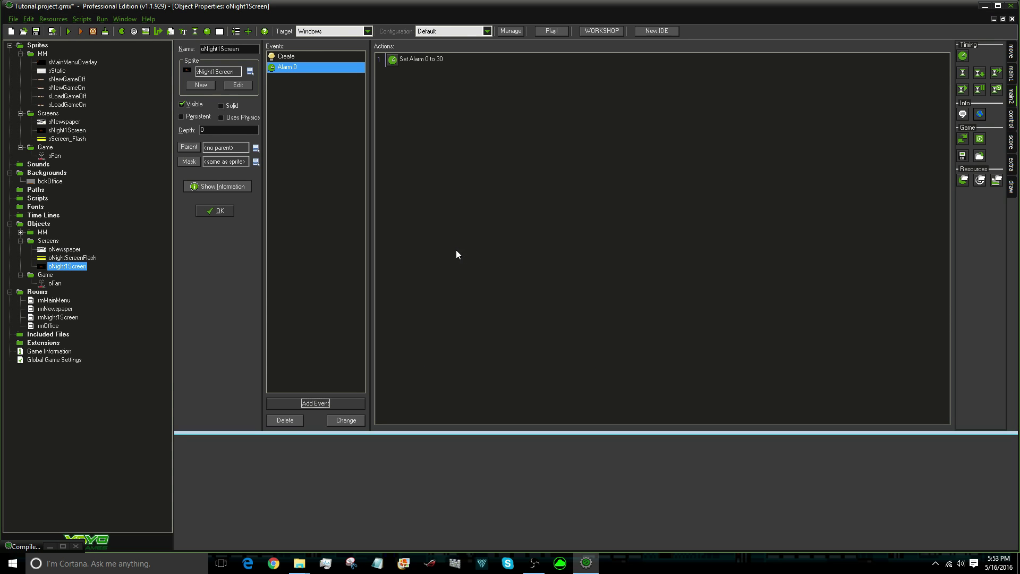
# Add a Set Variable action to the Alarm 0 event, leaving its values at the defaults
pyautogui.click(1015, 110)
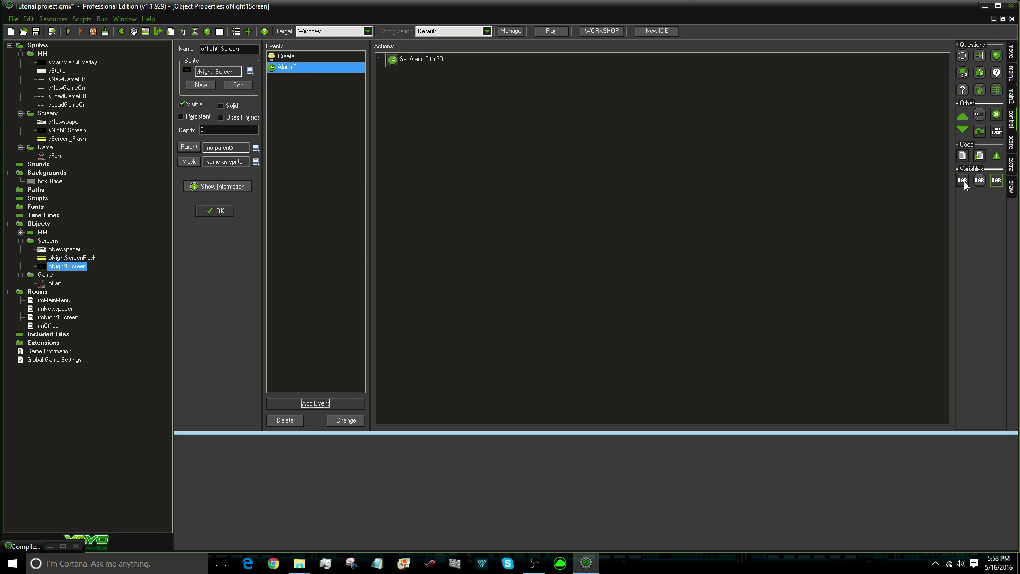
pyautogui.moveTo(963, 182); pyautogui.dragTo(522, 143)
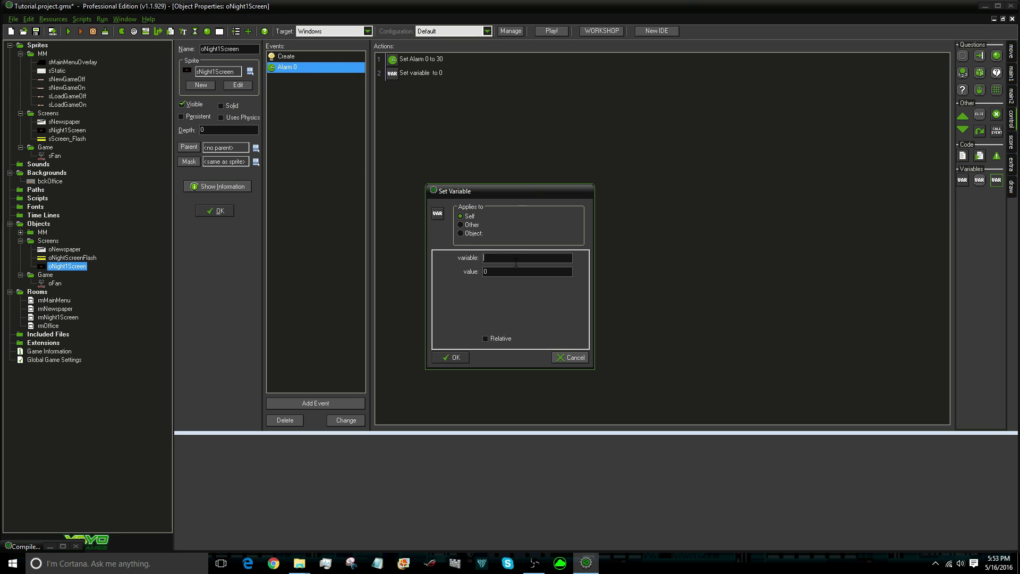
pyautogui.click(567, 357)
pyautogui.rightClick(411, 74)
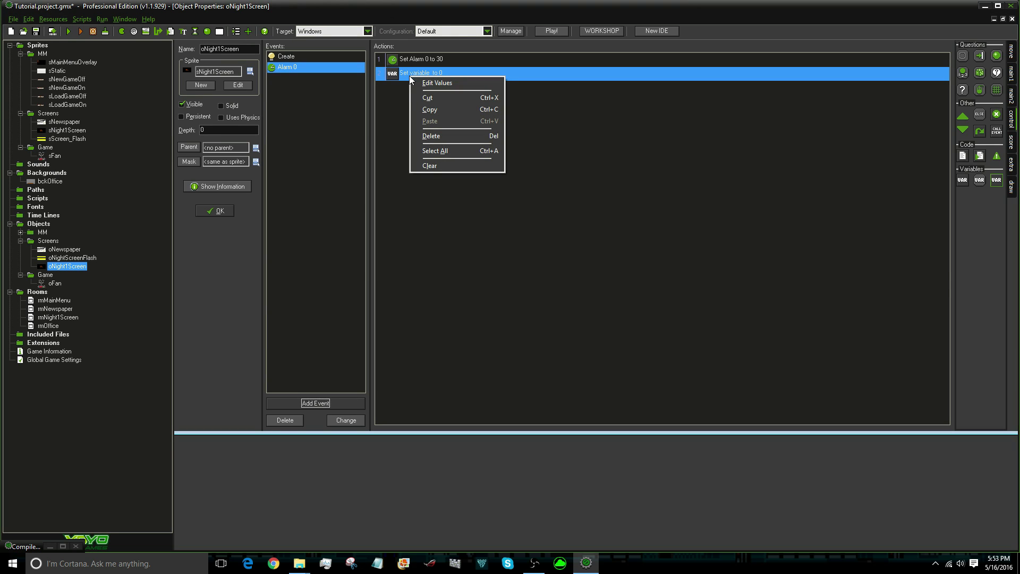
pyautogui.click(396, 75)
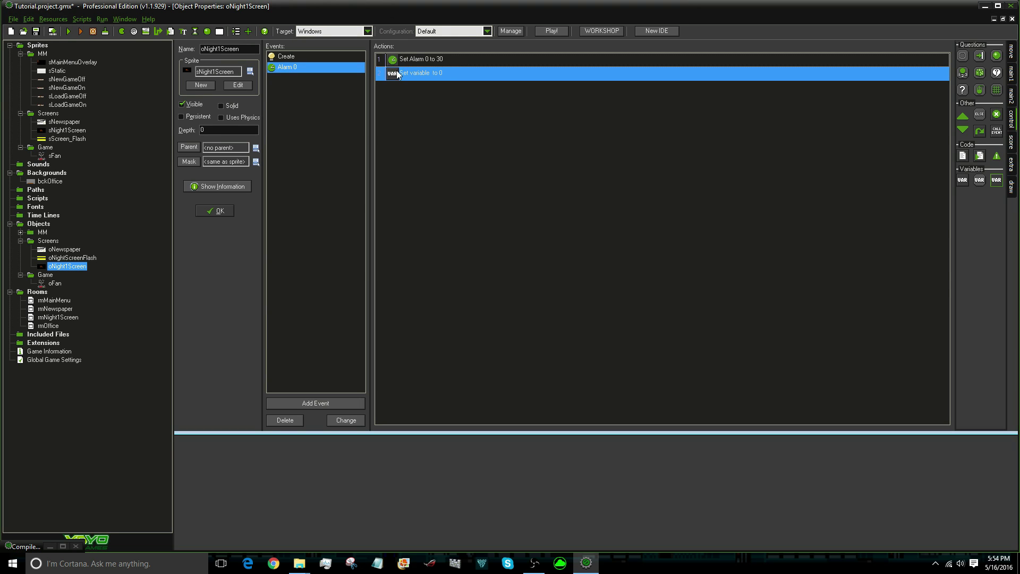
pyautogui.moveTo(397, 75)
pyautogui.mouseDown()
pyautogui.moveTo(398, 60)
pyautogui.moveTo(402, 118)
pyautogui.moveTo(401, 68)
pyautogui.mouseUp()
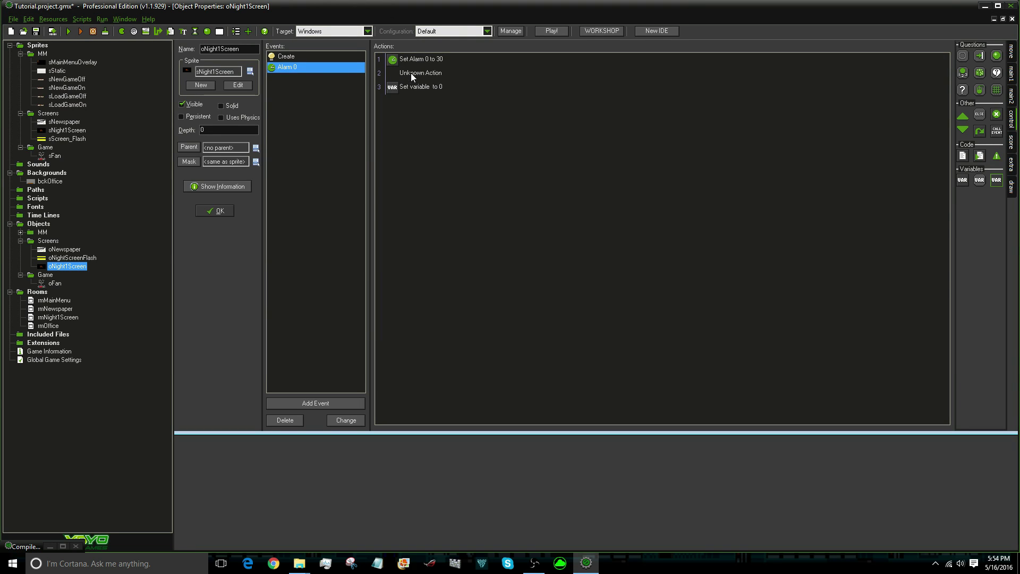
pyautogui.rightClick(410, 74)
pyautogui.click(436, 132)
# Move the Set Alarm action below the Set Variable action, and make the latter change n1screen by -1, relative
pyautogui.click(407, 60)
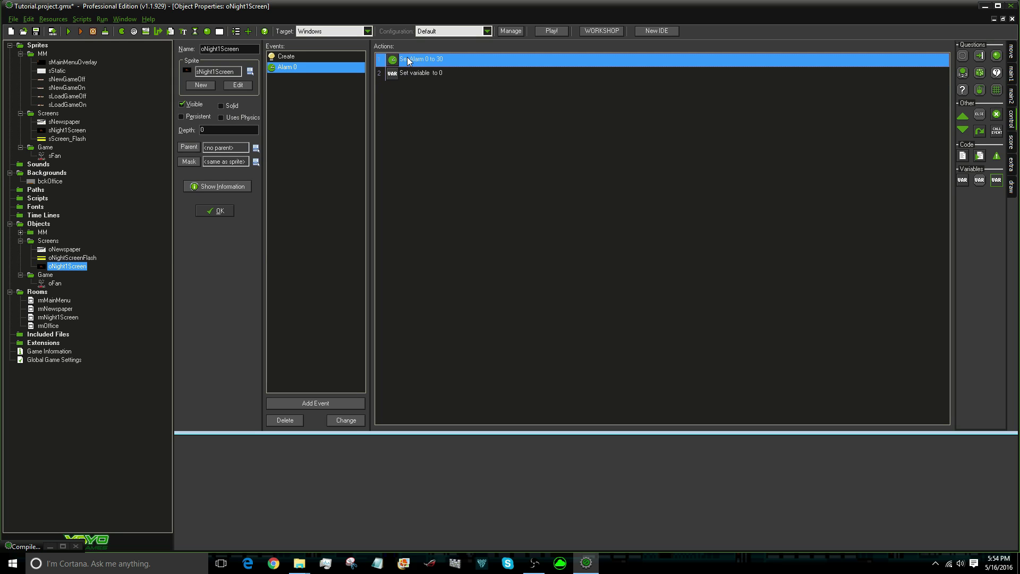
pyautogui.moveTo(408, 60); pyautogui.dragTo(409, 104)
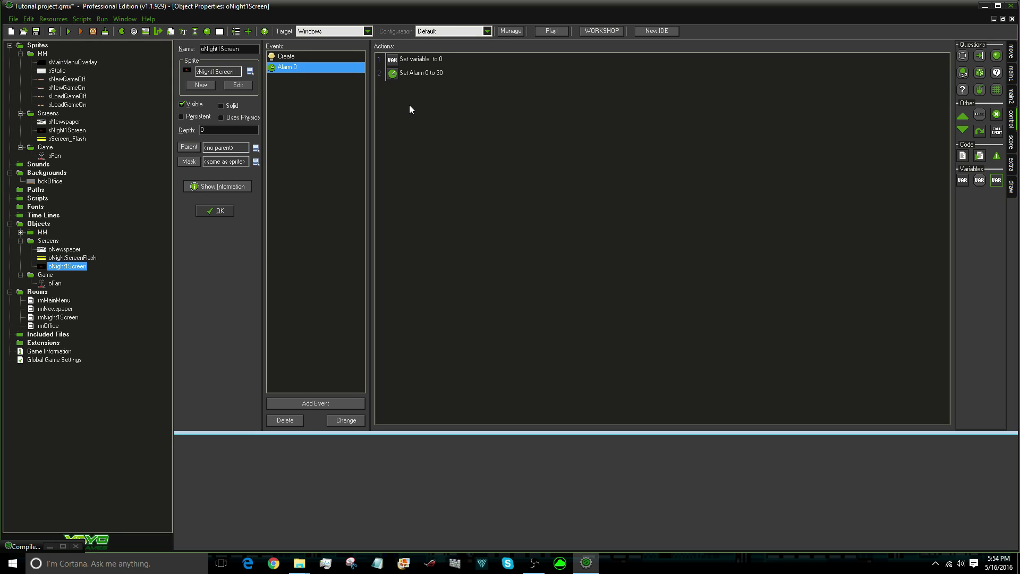
pyautogui.doubleClick(411, 58)
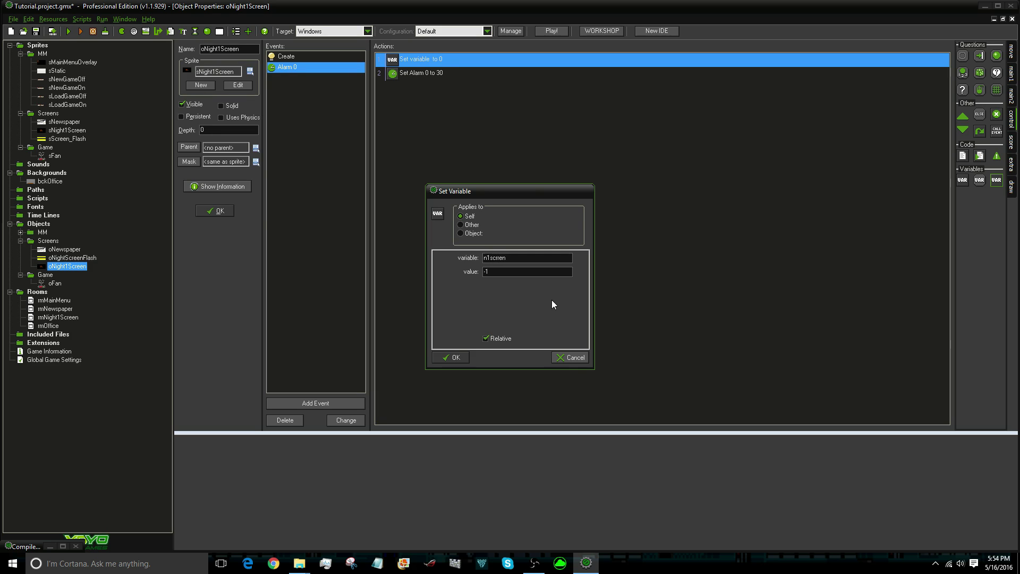
pyautogui.press('BackSpace')
pyautogui.press('BackSpace')
pyautogui.press('BackSpace')
pyautogui.write('reen\\')
pyautogui.press('Escape')
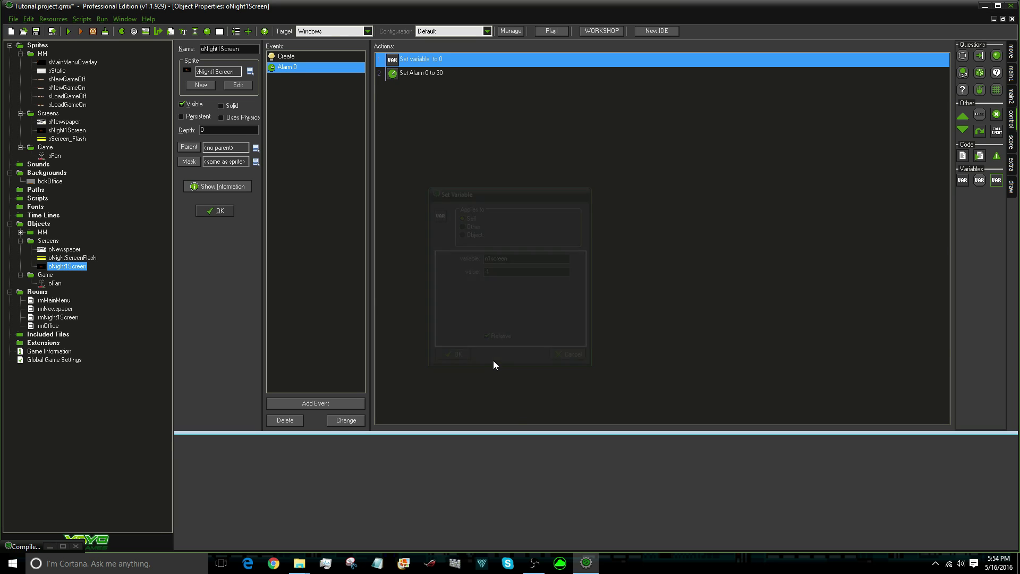
# Add a Test Variable action to the Alarm 0 event that checks whether n1screen is equal to 0
pyautogui.moveTo(978, 181); pyautogui.dragTo(476, 173)
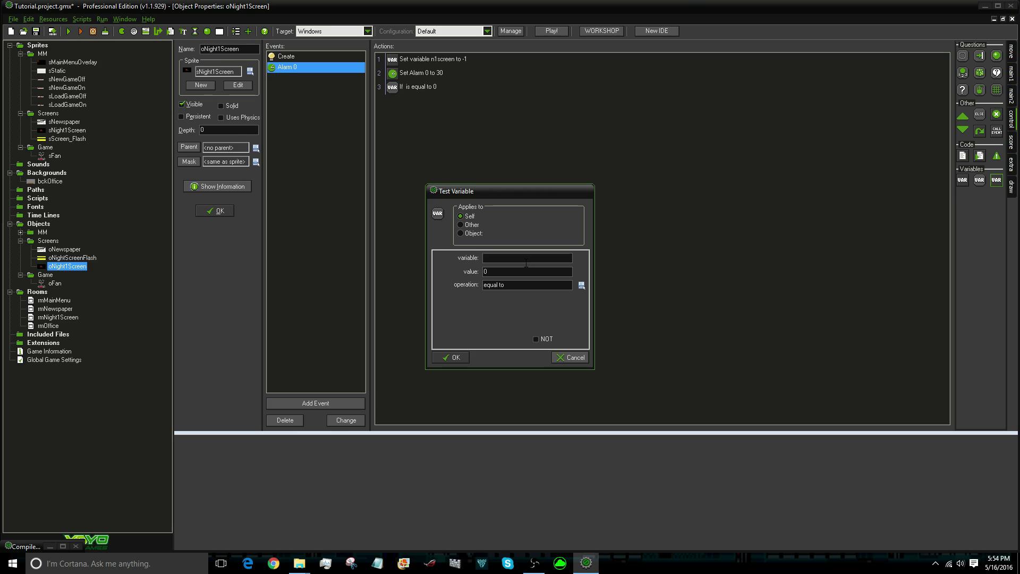
pyautogui.write('n1screen')
pyautogui.click(451, 356)
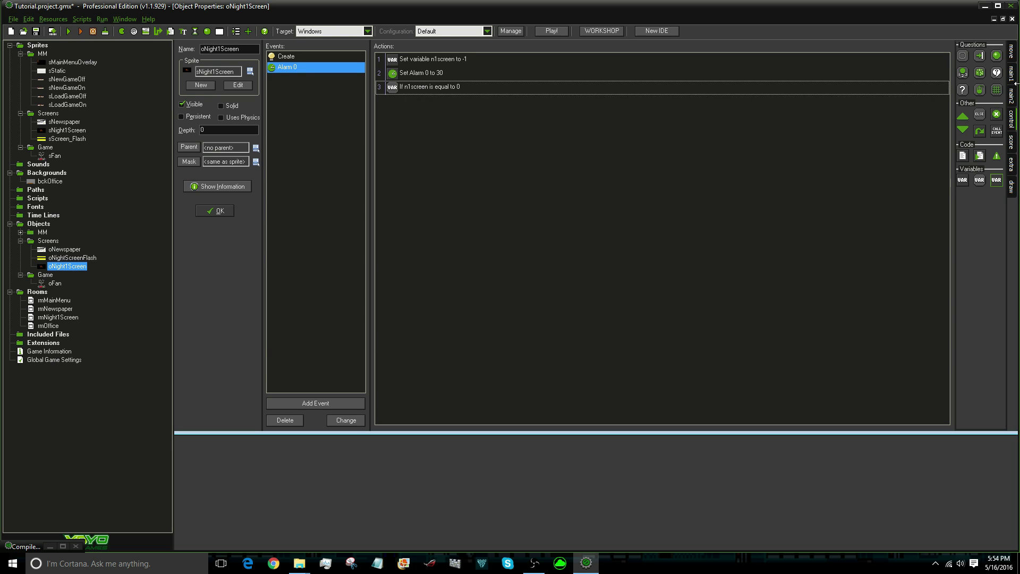
# Add a start and end block under the n1screen test containing a go to next room action, and save the object
pyautogui.moveTo(963, 116); pyautogui.dragTo(919, 168)
pyautogui.click(1013, 77)
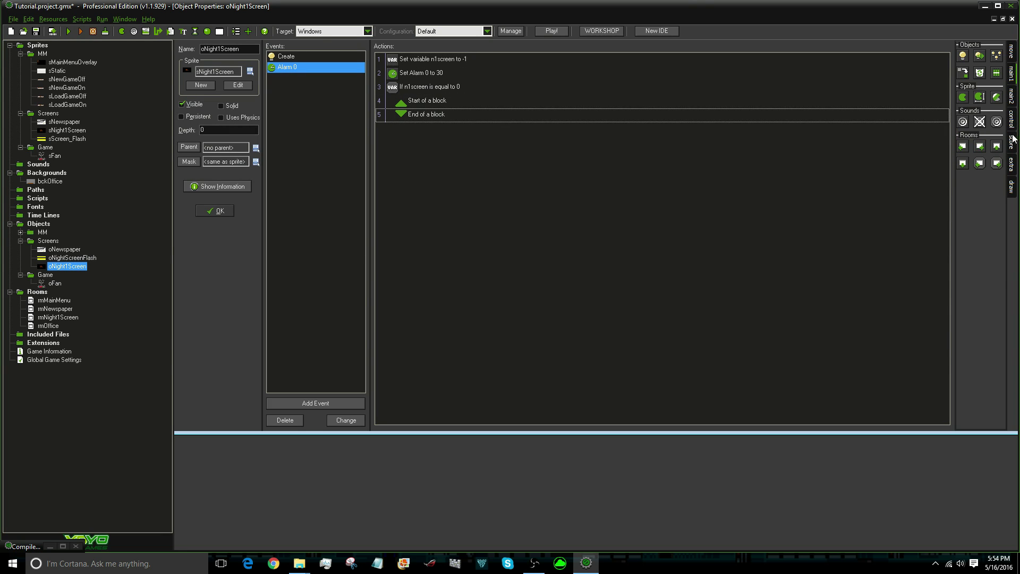
pyautogui.moveTo(981, 147); pyautogui.dragTo(430, 111)
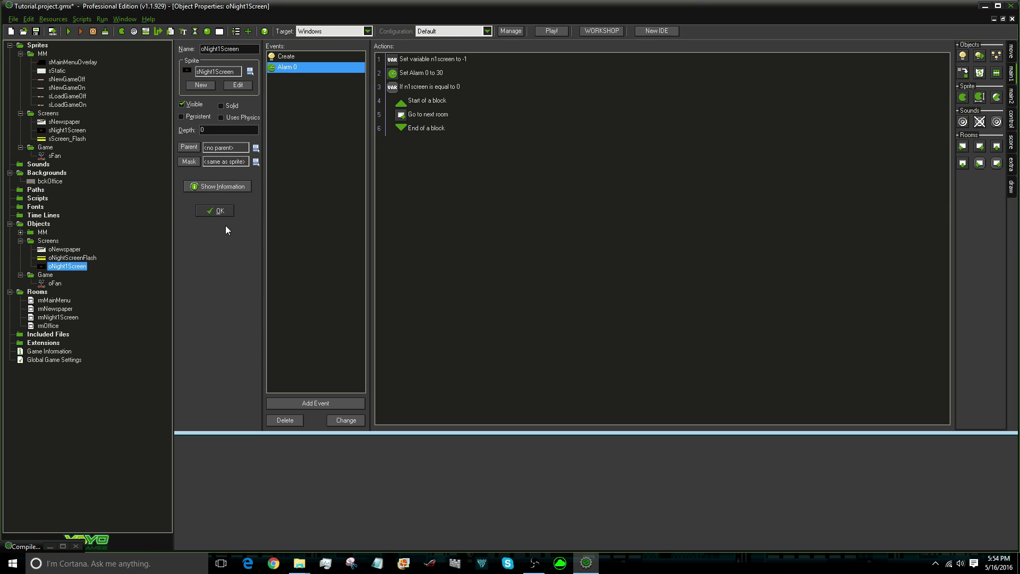
pyautogui.click(214, 211)
# Run the game, start a new game to check that it reaches the office, and close the game window
pyautogui.click(71, 30)
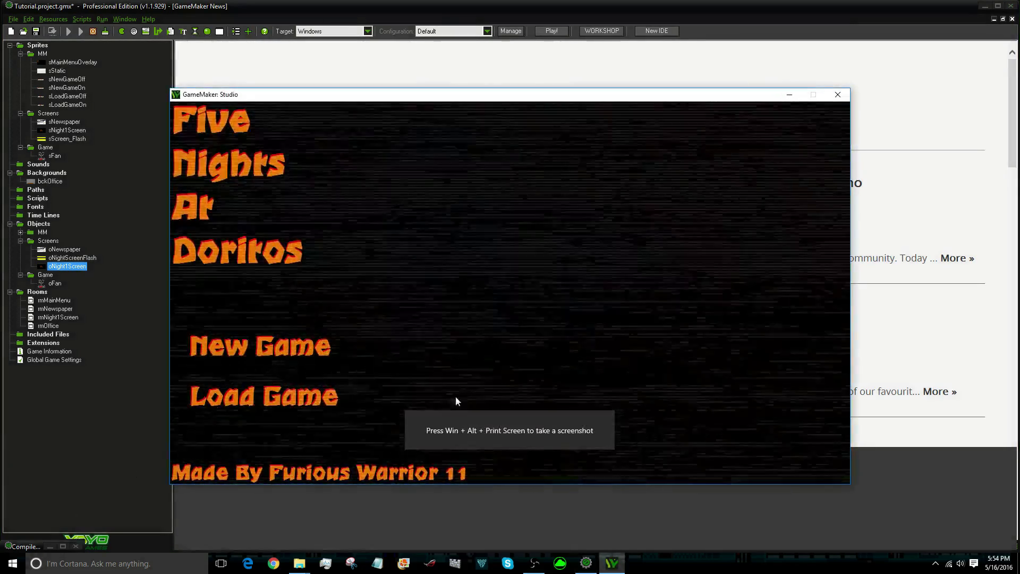
pyautogui.click(288, 346)
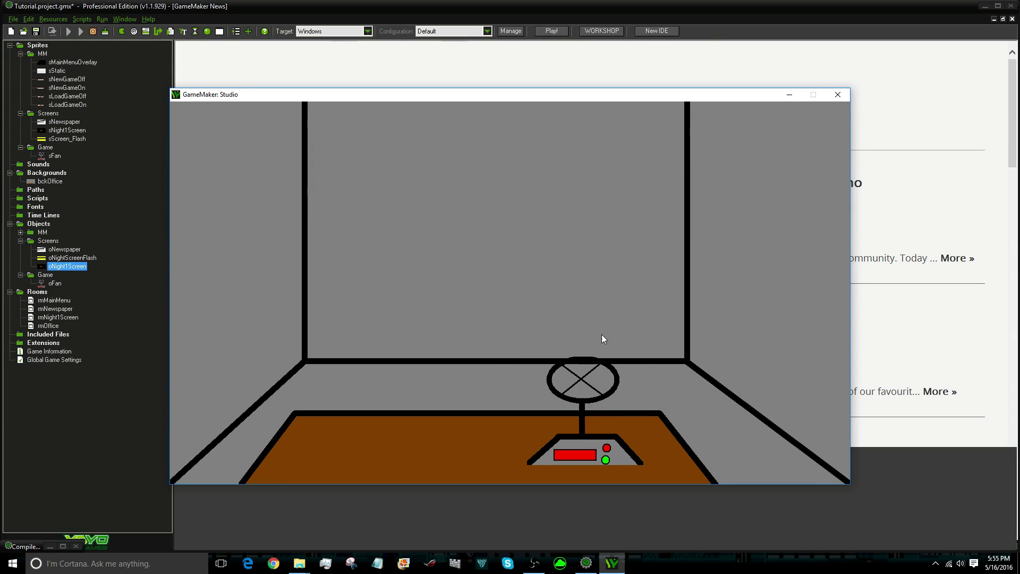
pyautogui.click(838, 95)
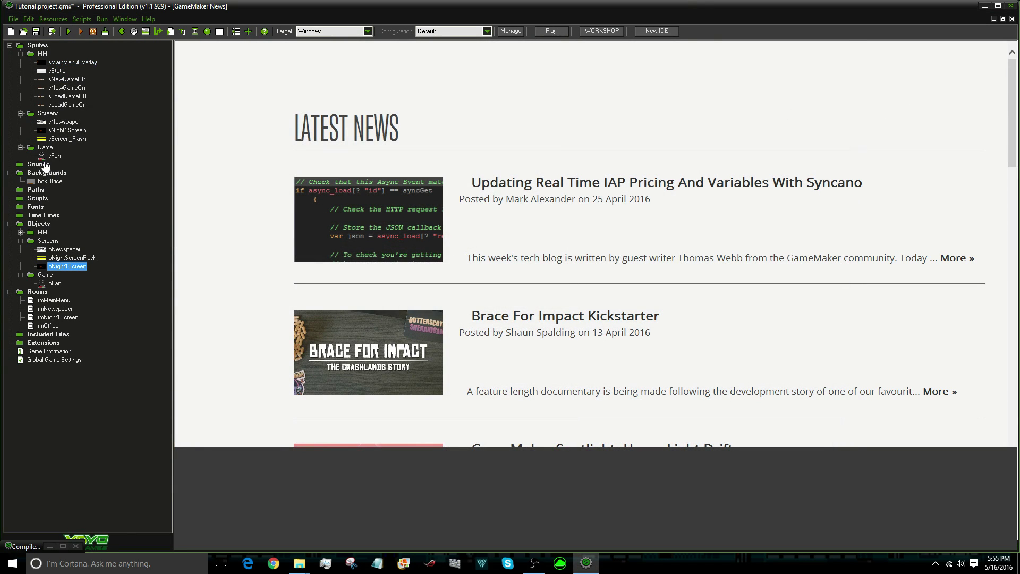
# Open the first frame of the sFan sprite for editing and flood-fill the fan's black outline with dark grey
pyautogui.doubleClick(53, 156)
pyautogui.click(206, 85)
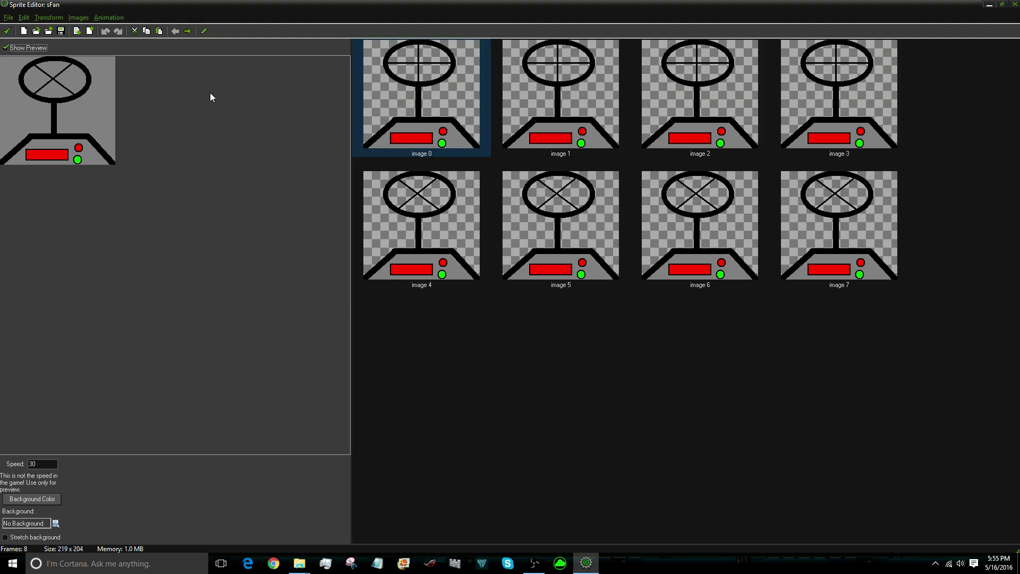
pyautogui.doubleClick(458, 116)
pyautogui.scroll(1, 201, 128)
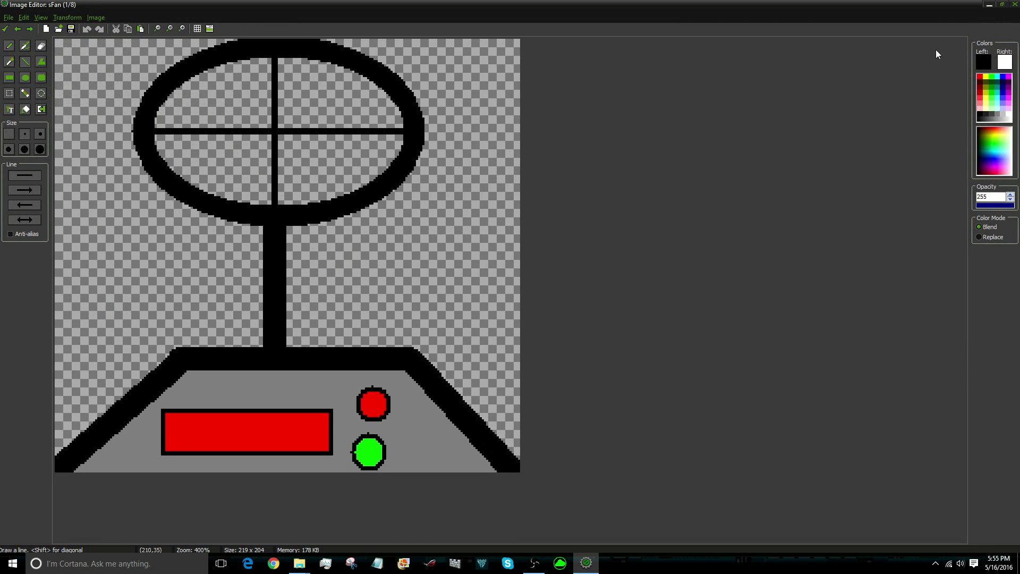
pyautogui.click(997, 113)
pyautogui.click(982, 113)
pyautogui.click(988, 113)
pyautogui.click(25, 108)
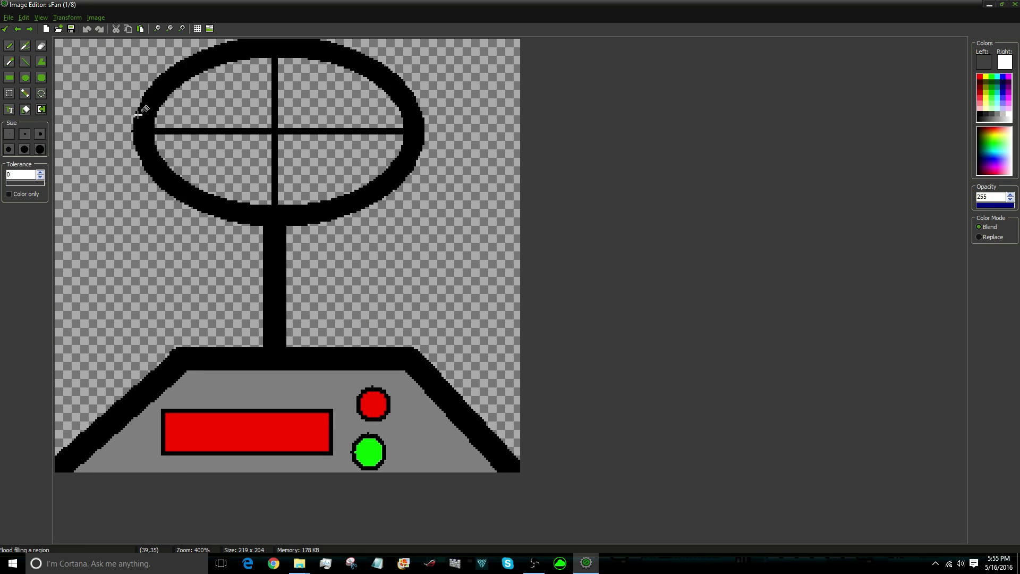
pyautogui.click(139, 114)
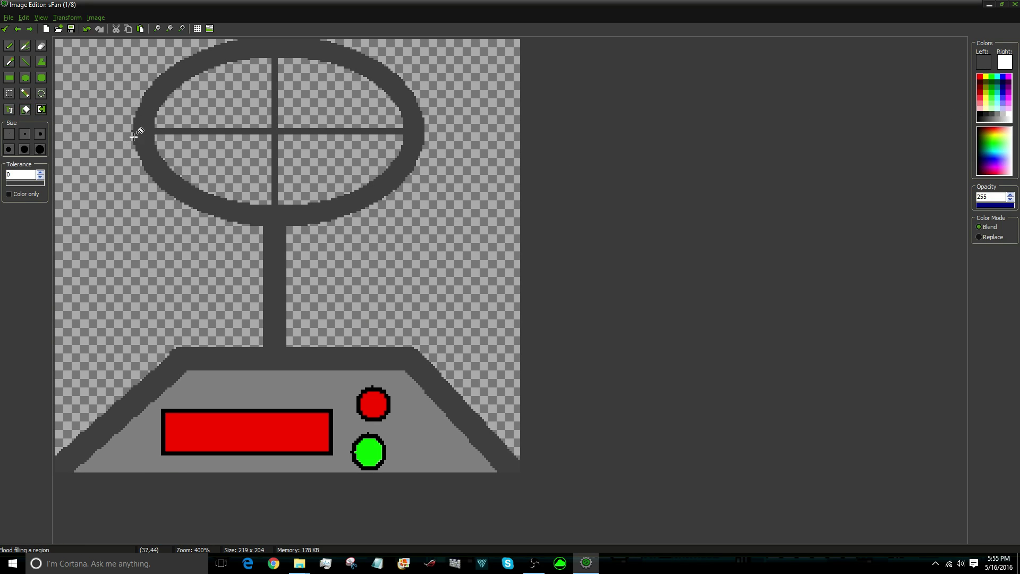
# Flood-fill the black fan outline with dark grey in the second to fifth frames of sFan
pyautogui.click(5, 29)
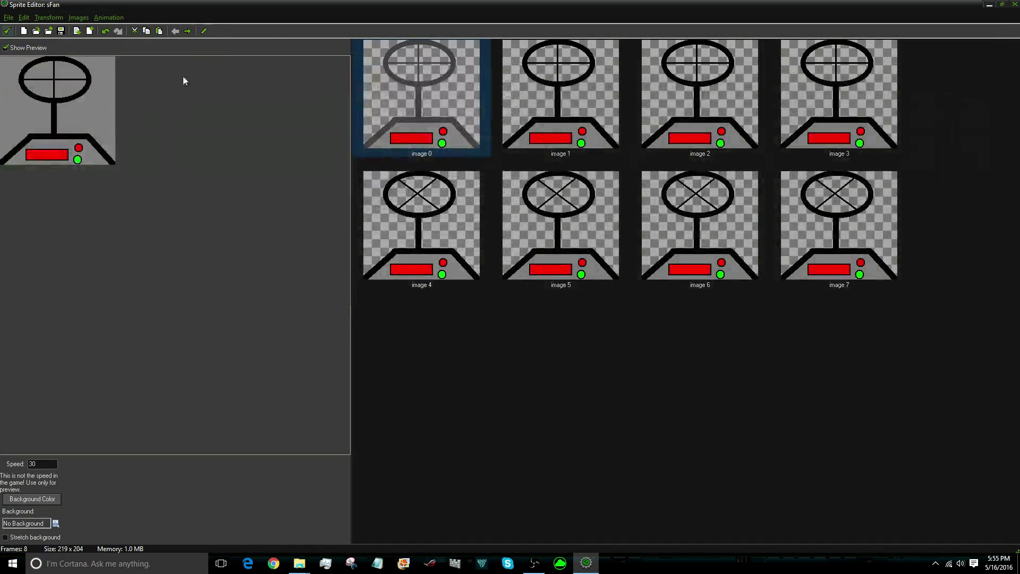
pyautogui.doubleClick(598, 81)
pyautogui.click(149, 139)
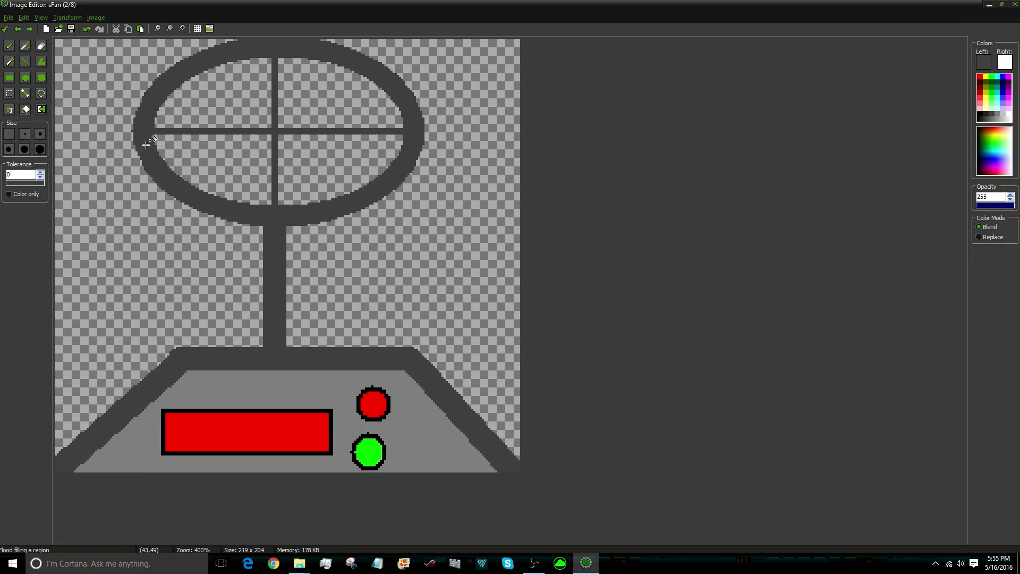
pyautogui.click(30, 28)
pyautogui.click(159, 90)
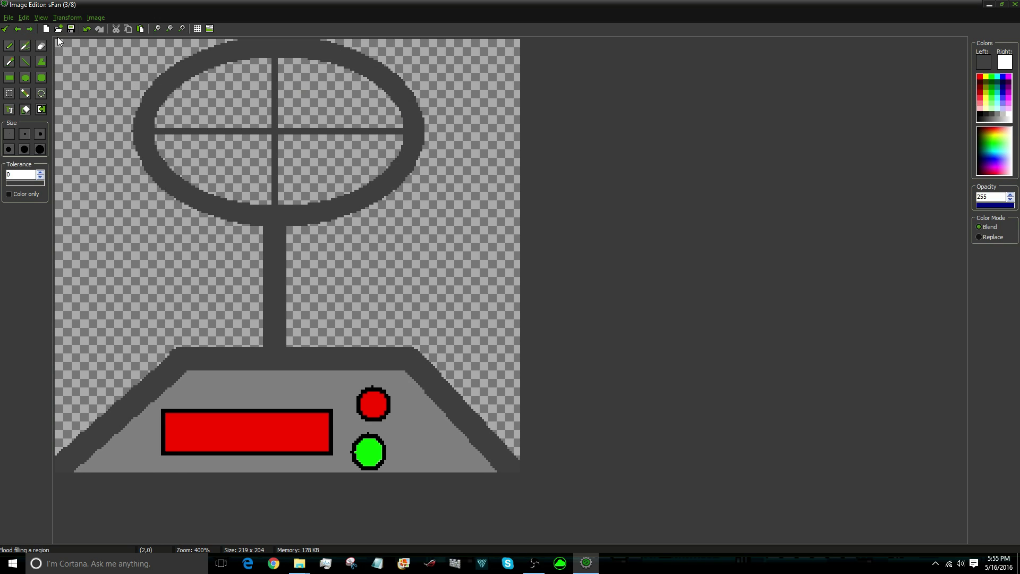
pyautogui.click(31, 29)
pyautogui.click(149, 96)
pyautogui.click(29, 28)
pyautogui.click(146, 95)
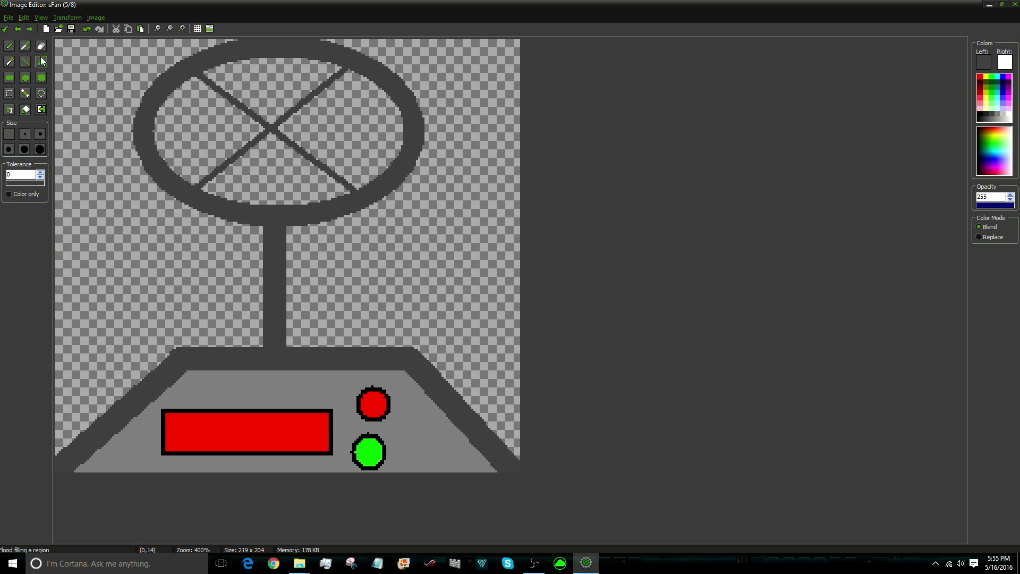
# Recolour the fan outline dark grey in the sixth to eighth frames and save the sFan sprite
pyautogui.click(30, 28)
pyautogui.click(159, 80)
pyautogui.click(30, 29)
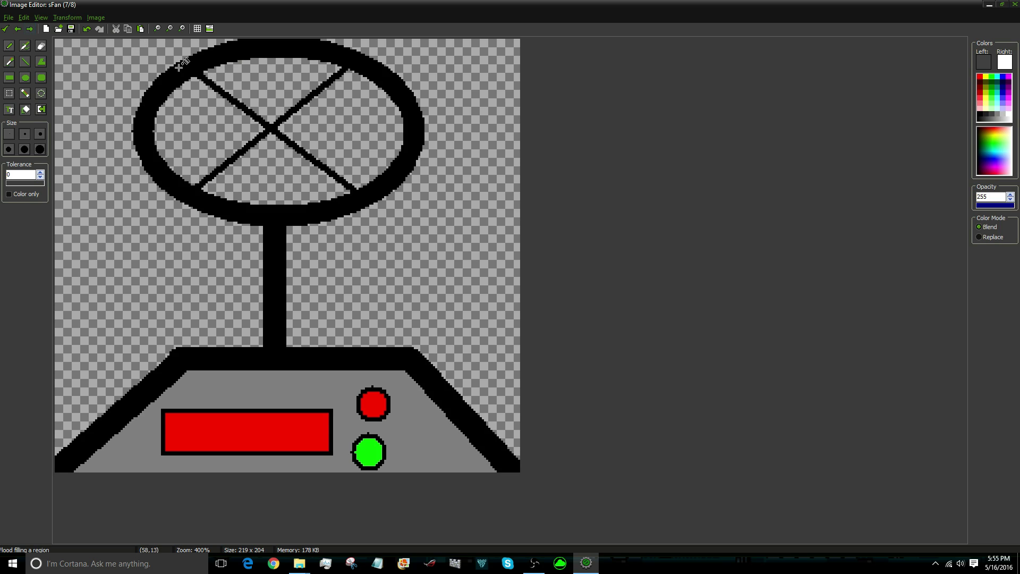
pyautogui.click(179, 66)
pyautogui.click(30, 28)
pyautogui.click(162, 77)
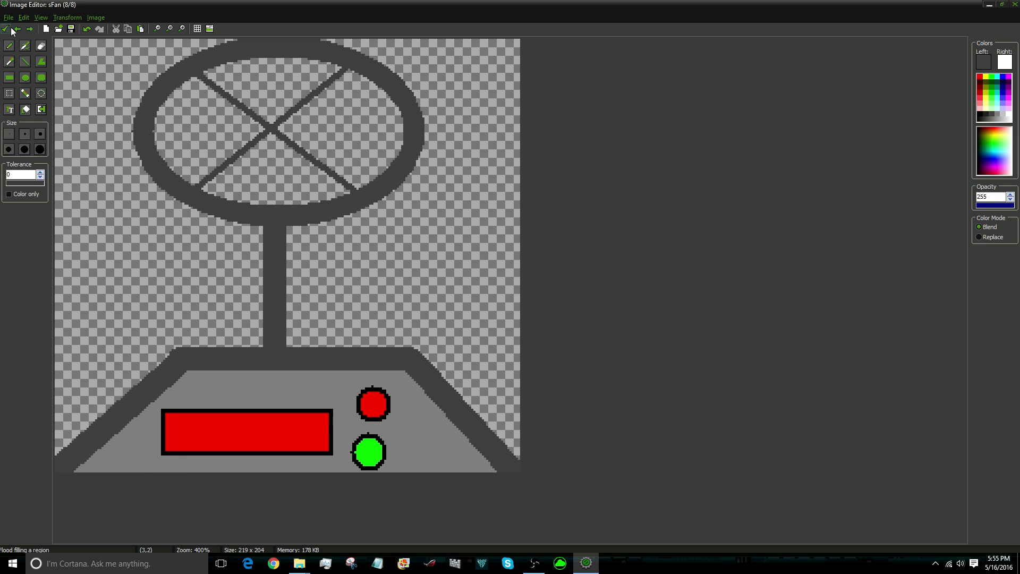
pyautogui.click(10, 29)
pyautogui.click(6, 28)
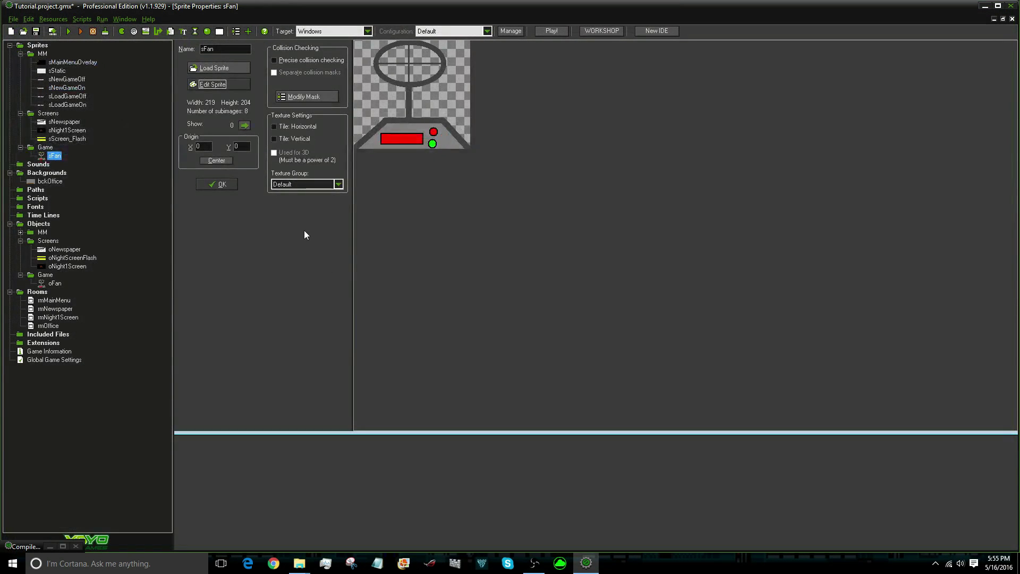
pyautogui.click(207, 182)
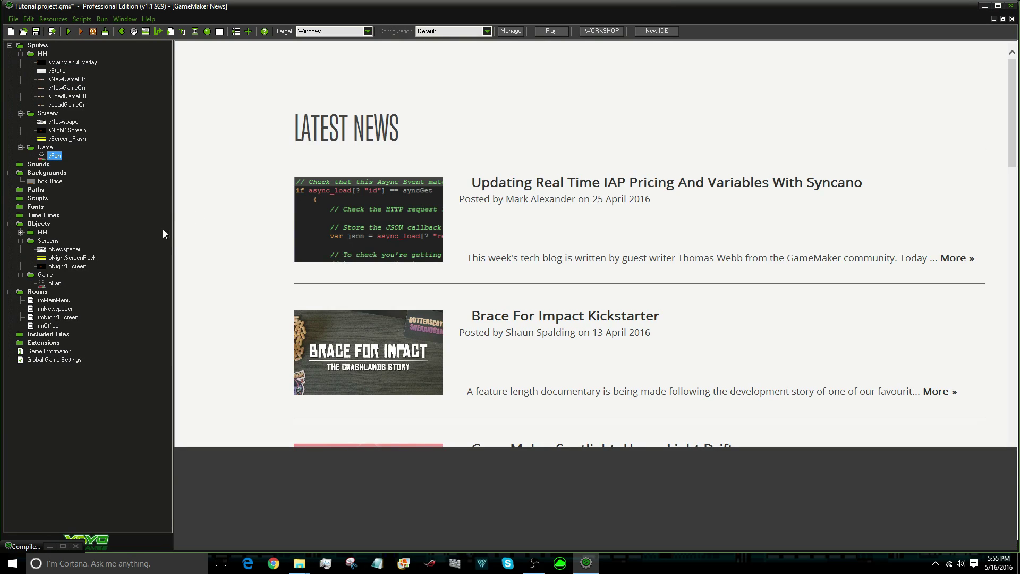
# Copy a tall region of about 189 x 621 pixels over the left wall in the bckOffice background, then close it
pyautogui.doubleClick(47, 183)
pyautogui.click(202, 87)
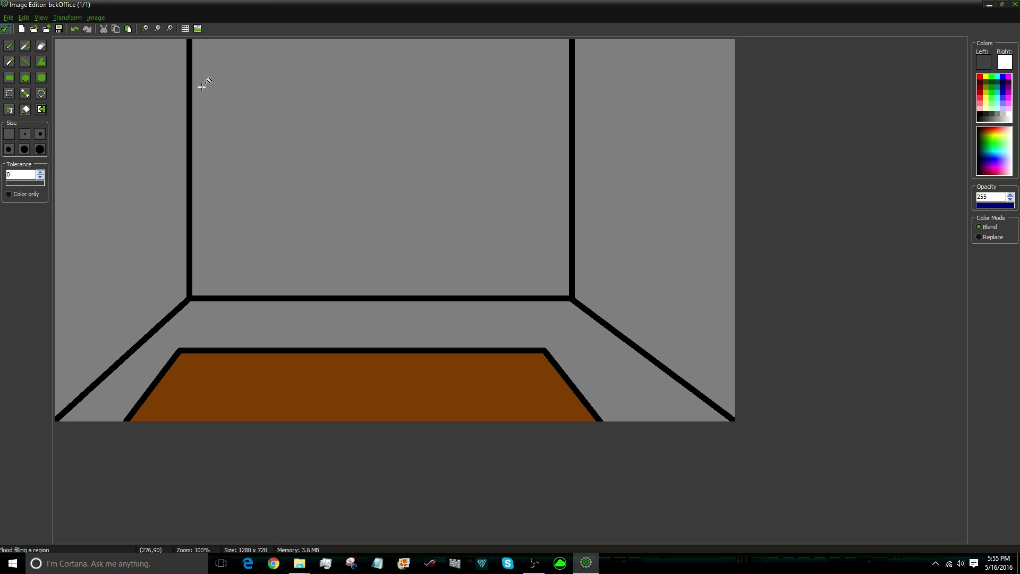
pyautogui.click(9, 93)
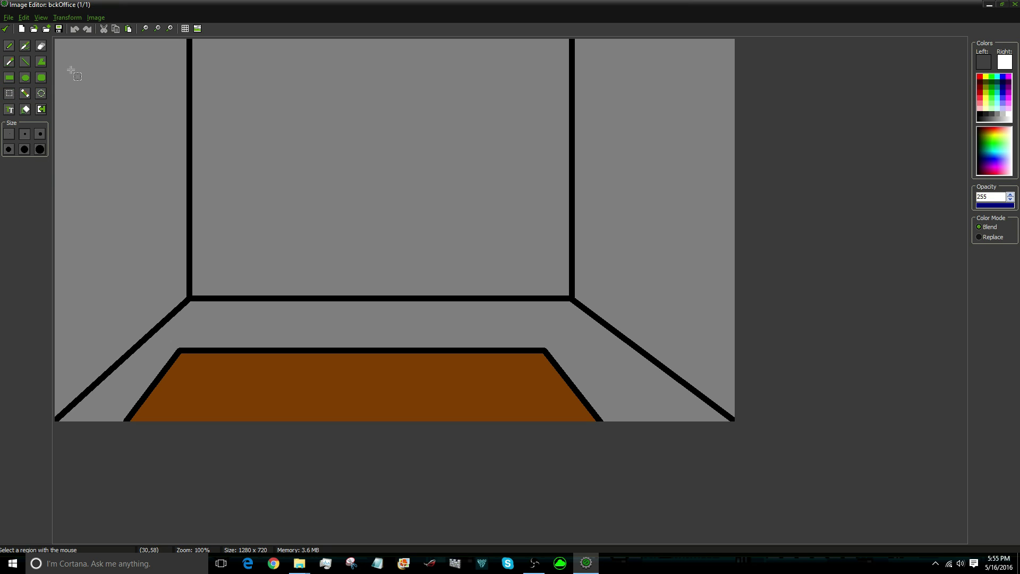
pyautogui.moveTo(77, 61); pyautogui.dragTo(178, 390)
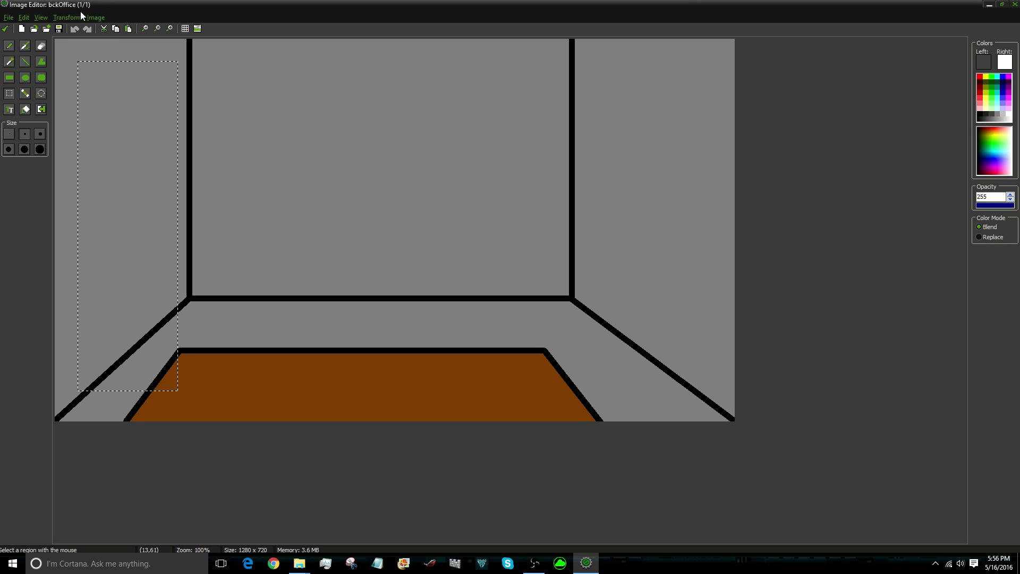
pyautogui.click(6, 29)
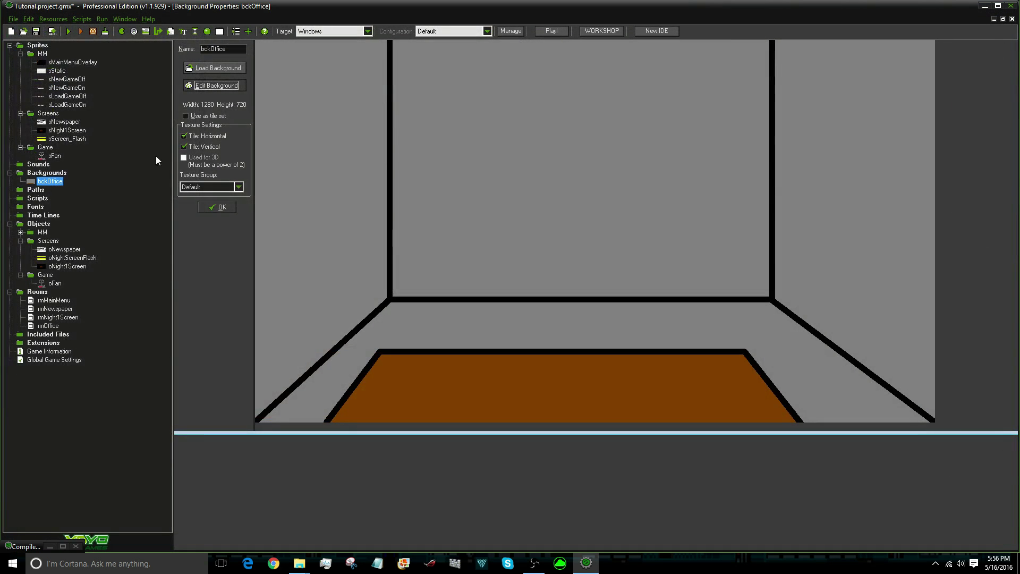
pyautogui.click(213, 206)
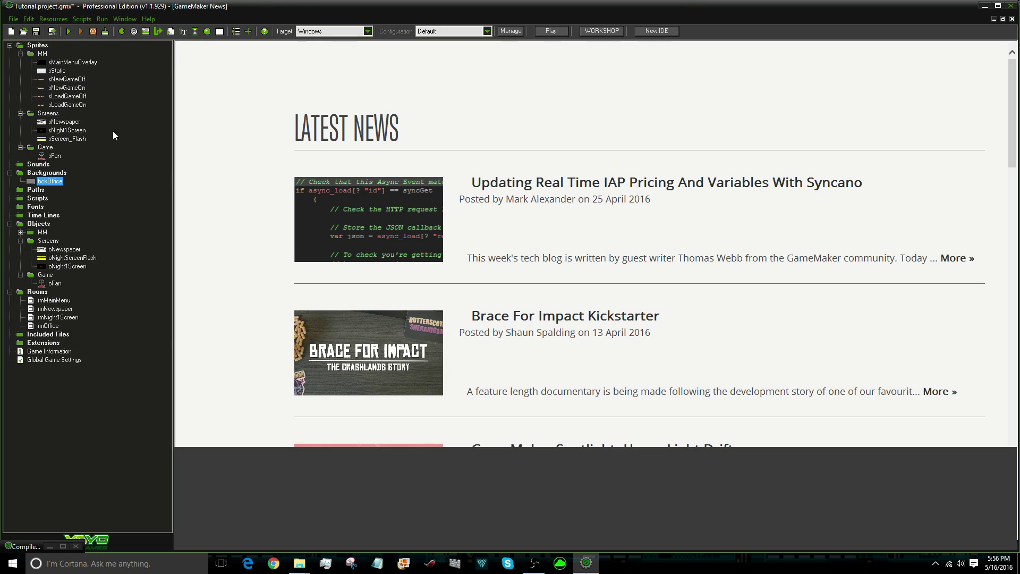
# Create a new sprite in the Game sprite group and name it sDarkness
pyautogui.rightClick(44, 147)
pyautogui.click(59, 151)
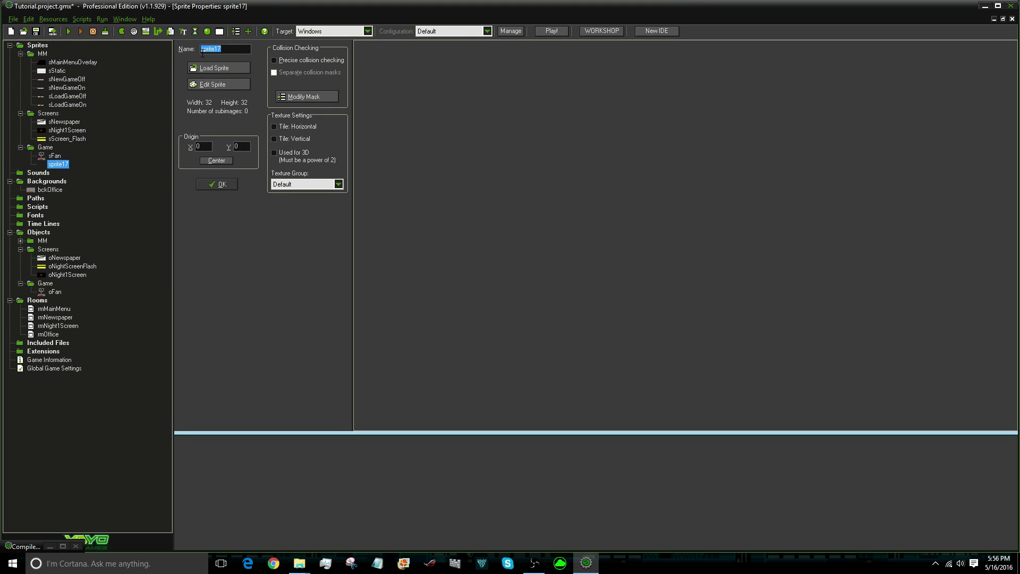
pyautogui.press('BackSpace')
pyautogui.write('sDarknees')
pyautogui.press('BackSpace')
pyautogui.press('BackSpace')
pyautogui.write('ss')
# Paste the copied wall region into sDarkness as its frame and open that frame for editing
pyautogui.click(221, 81)
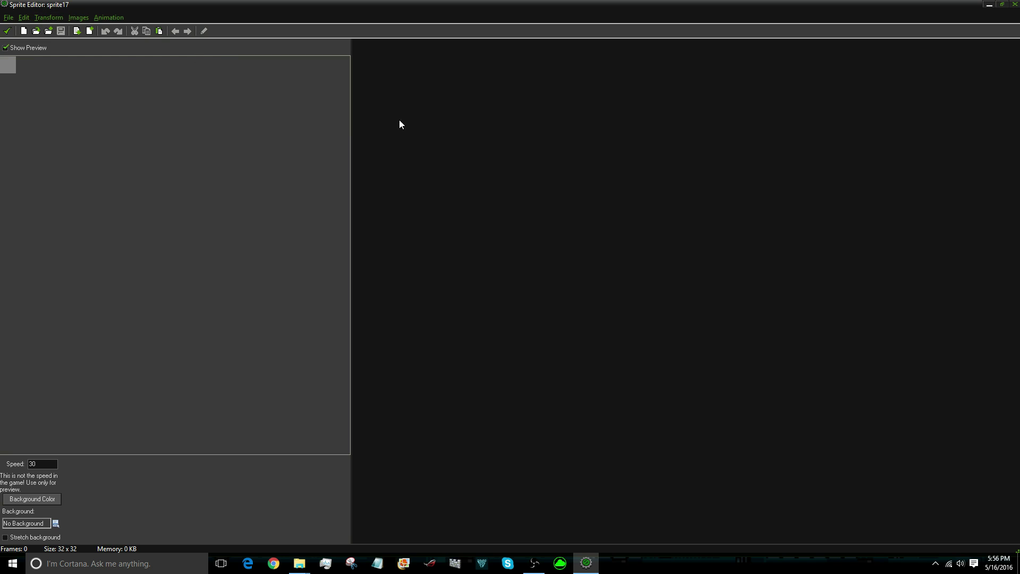
pyautogui.moveTo(351, 104); pyautogui.dragTo(15, 105)
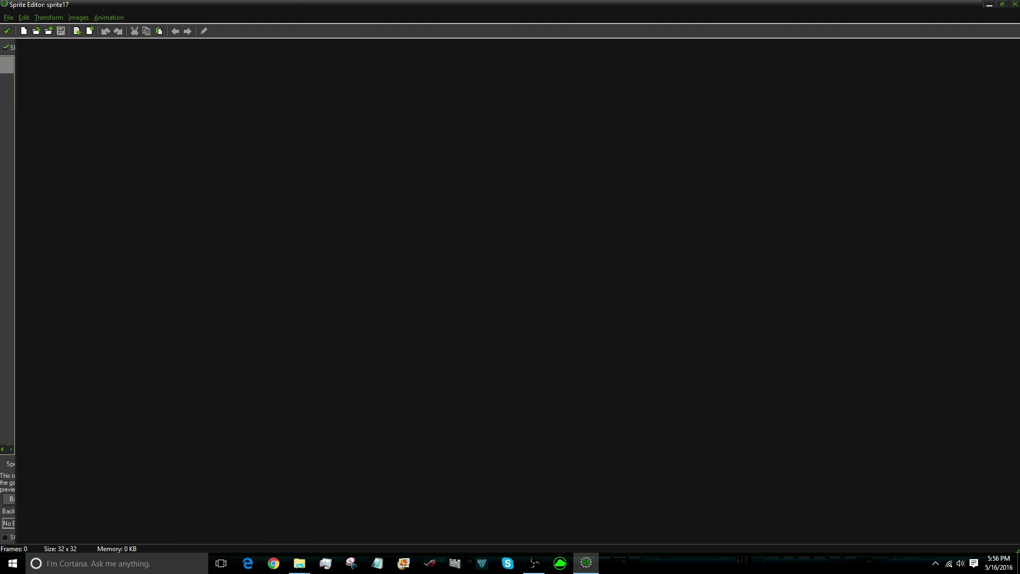
pyautogui.click(158, 30)
pyautogui.doubleClick(110, 181)
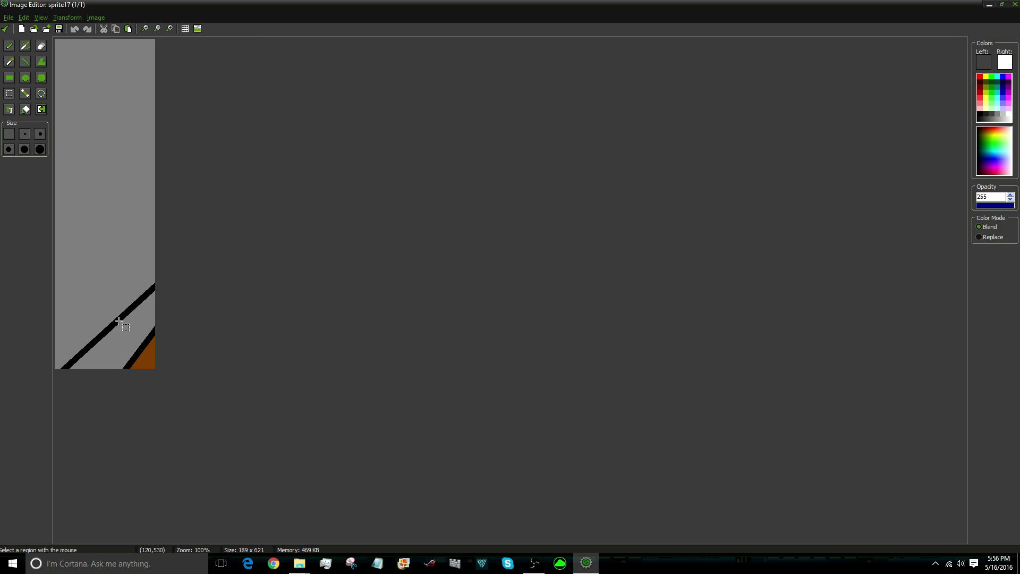
# Draw a slanted doorway outline in black on the wall with the Line tool, standing on the floor line
pyautogui.click(25, 61)
pyautogui.click(979, 113)
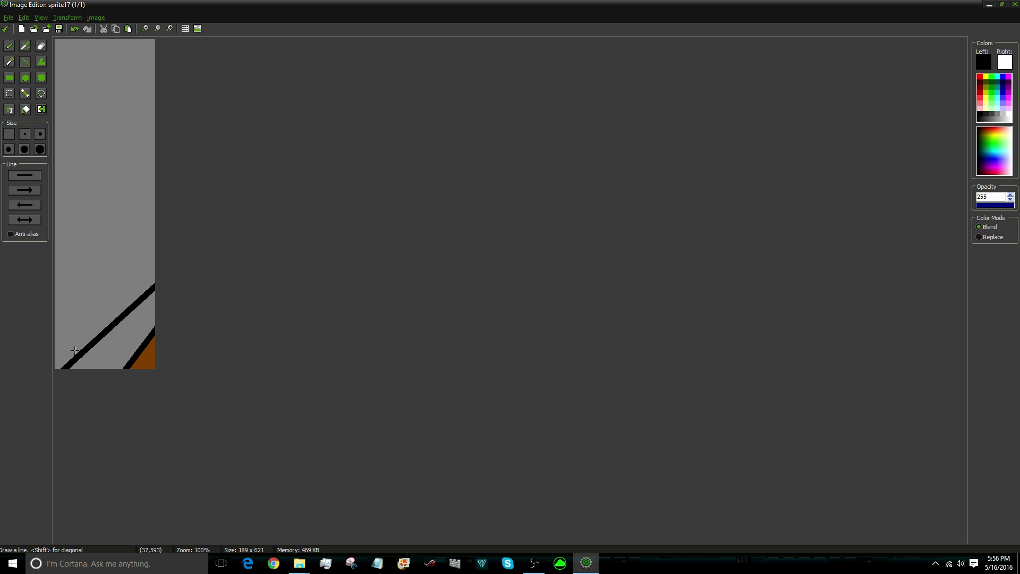
pyautogui.moveTo(74, 350); pyautogui.dragTo(74, 119)
pyautogui.click(75, 29)
pyautogui.moveTo(81, 350)
pyautogui.mouseDown()
pyautogui.moveTo(75, 84)
pyautogui.moveTo(131, 52)
pyautogui.moveTo(151, 306)
pyautogui.mouseUp()
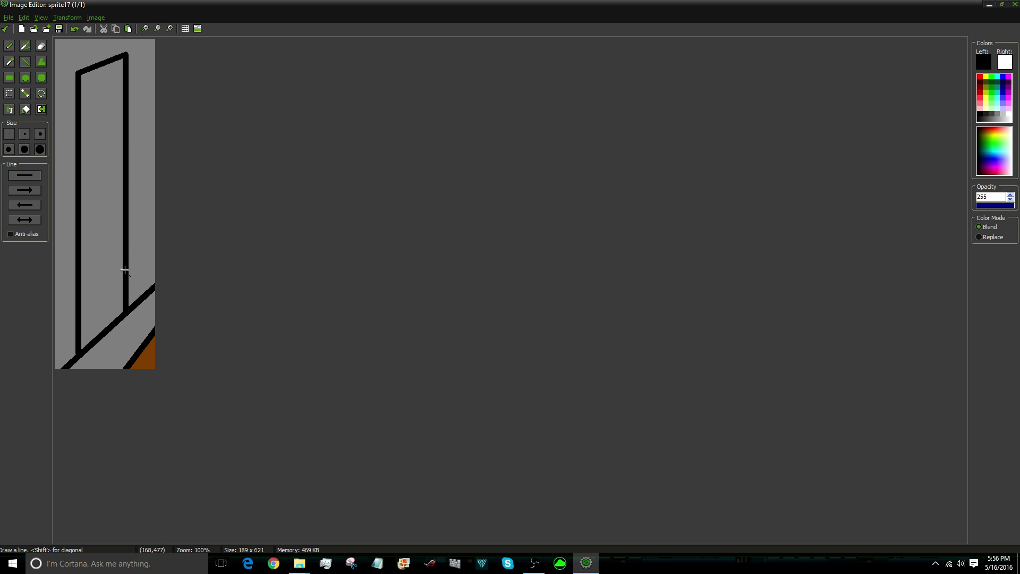
# Flood-fill the inside of the doorway with black and save the sDarkness sprite
pyautogui.click(25, 109)
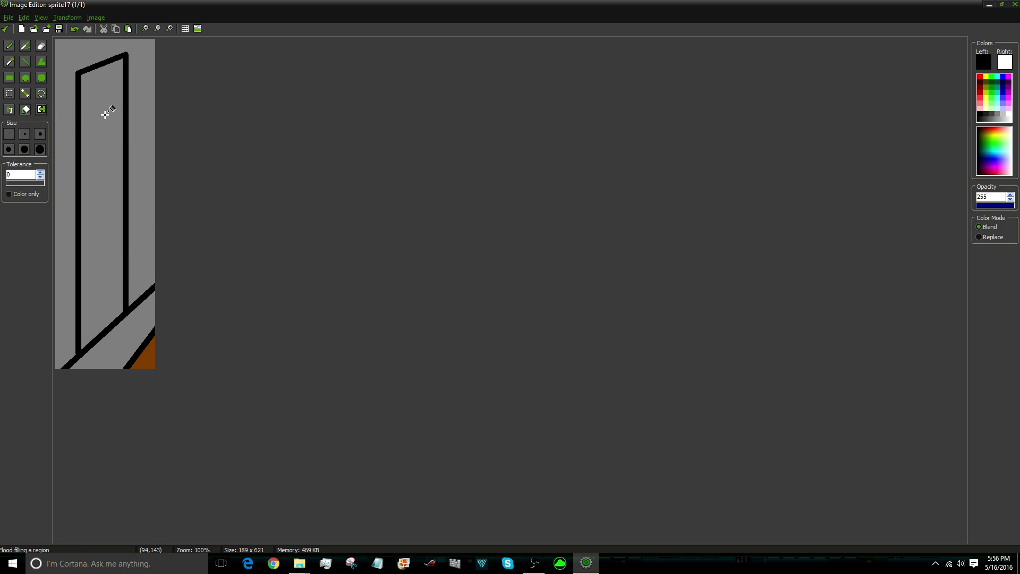
pyautogui.click(105, 114)
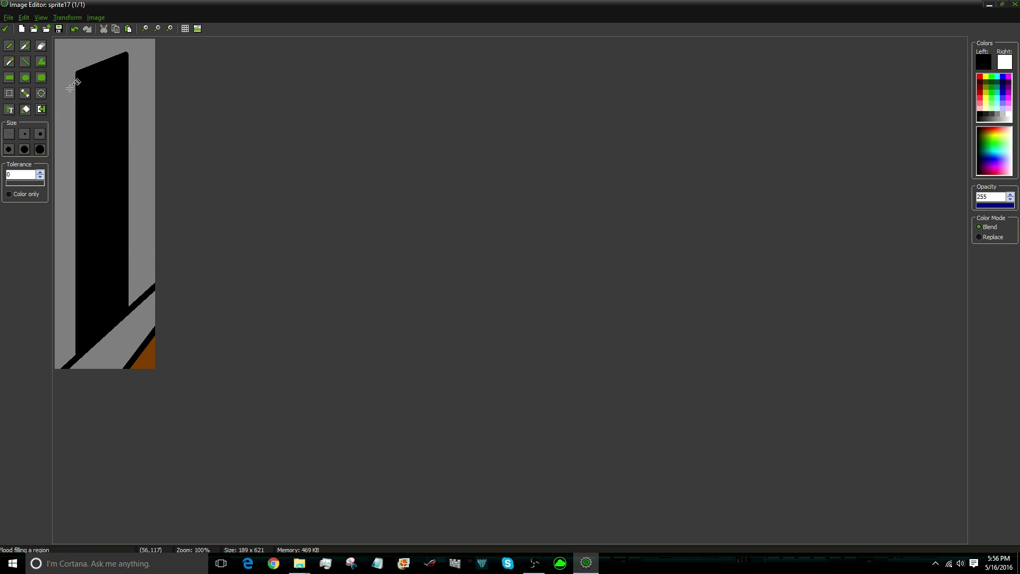
pyautogui.click(6, 29)
pyautogui.click(8, 31)
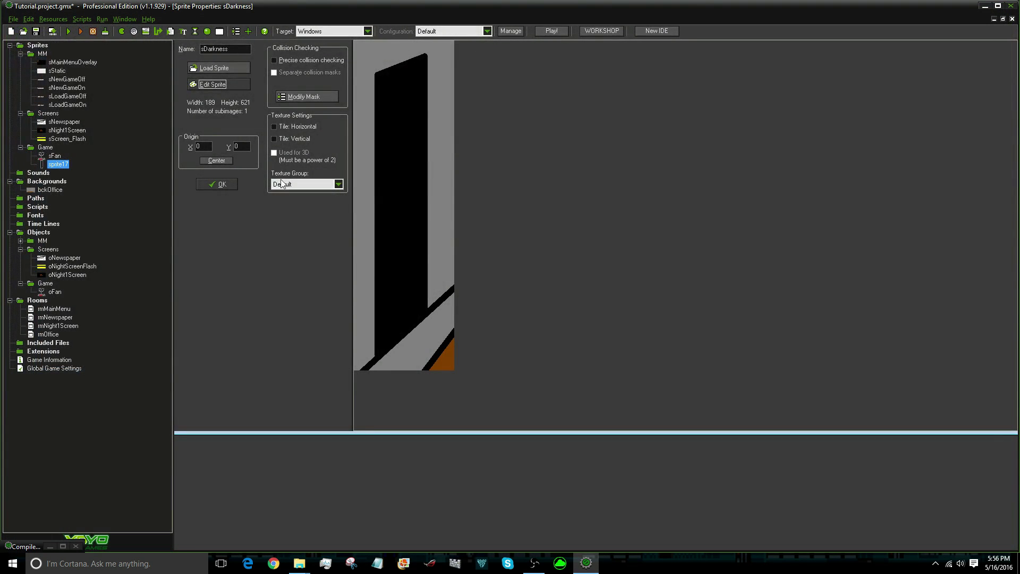
pyautogui.click(232, 183)
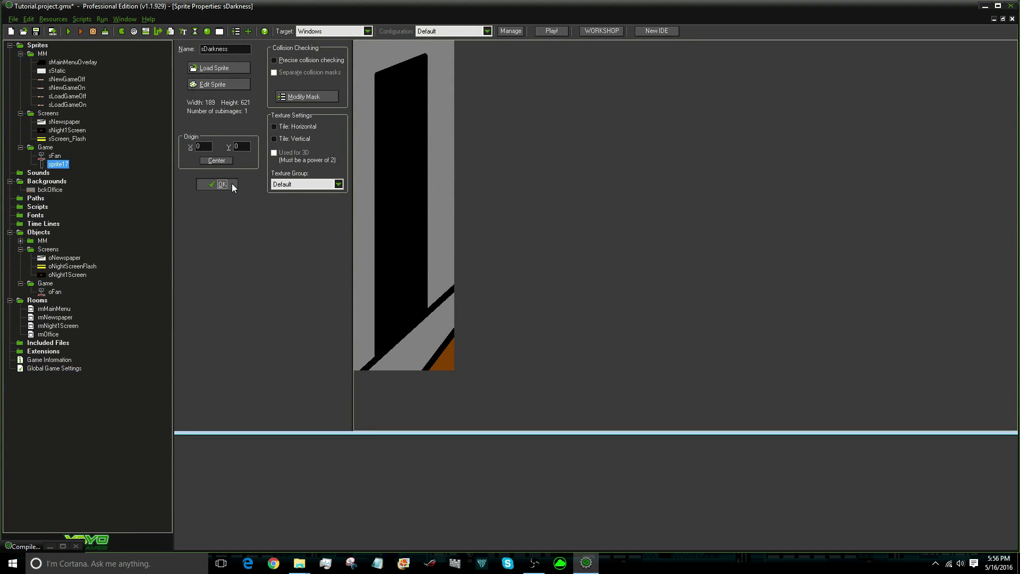
# Duplicate the sDarkness sprite and name the copy sLightL
pyautogui.rightClick(62, 169)
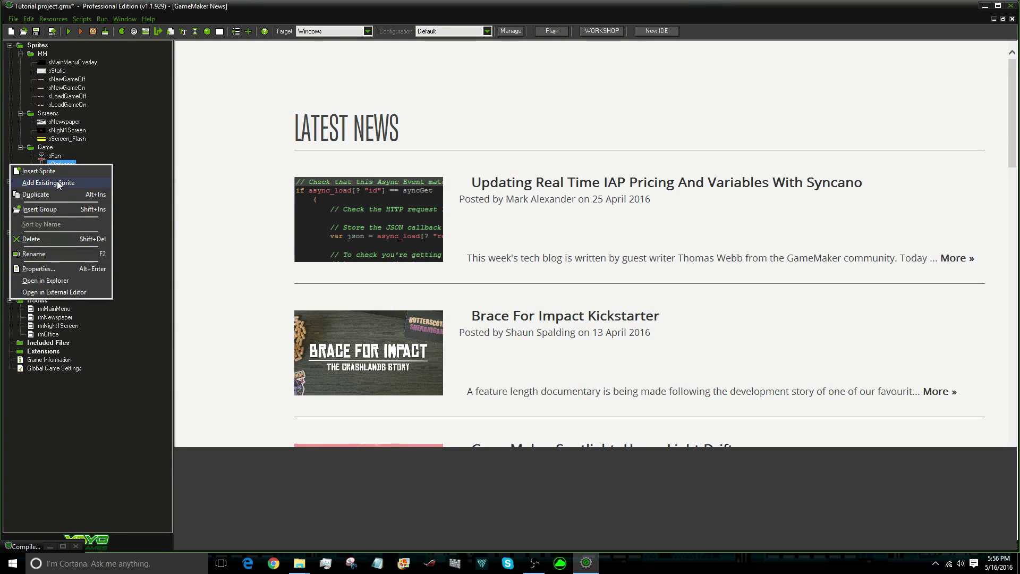
pyautogui.click(61, 196)
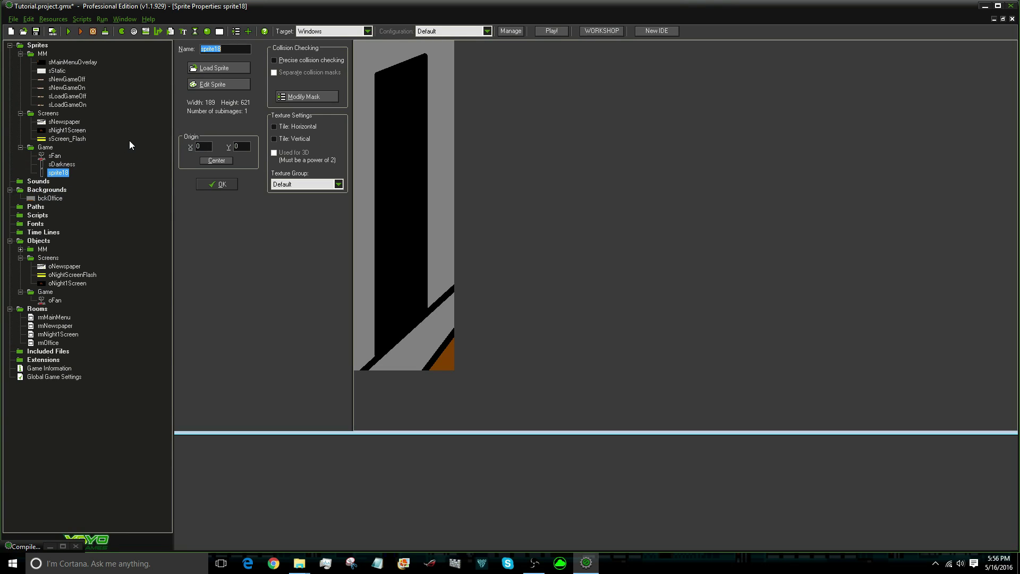
pyautogui.write('sLightL')
pyautogui.press('Return')
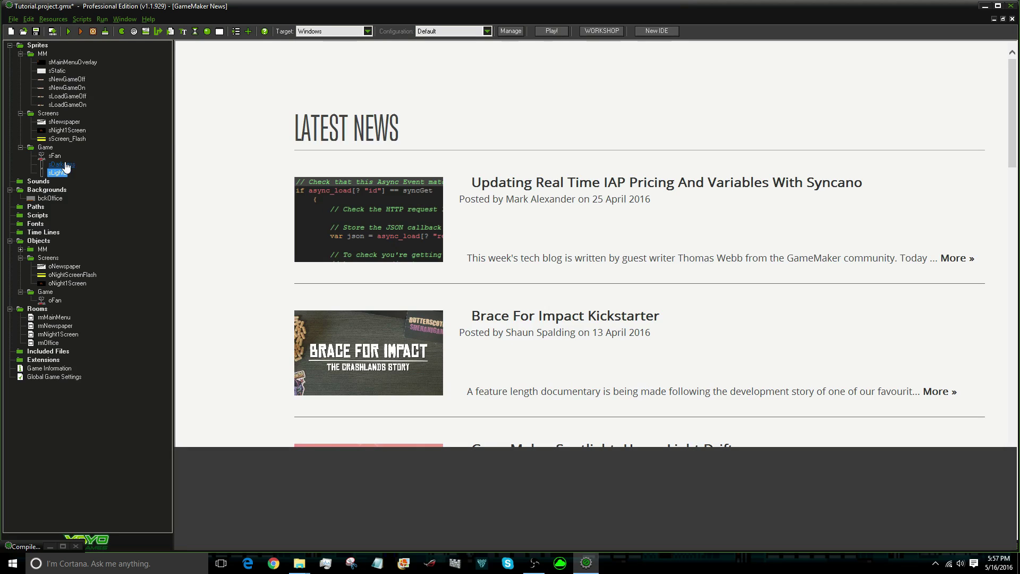
# Rename the sDarkness sprite to sDarknessL
pyautogui.doubleClick(62, 163)
pyautogui.write('L')
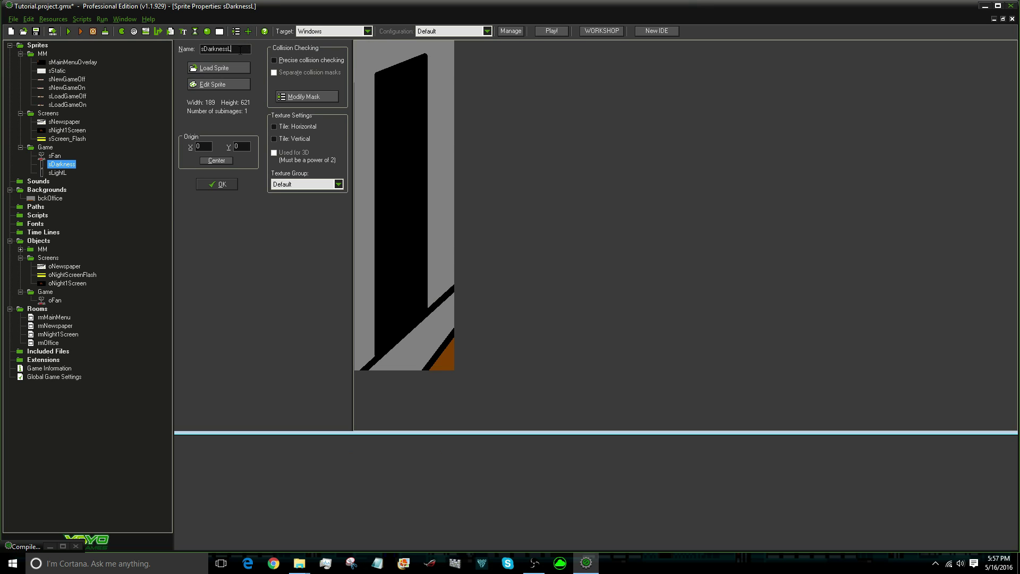
pyautogui.press('Return')
# Open the sLightL sprite in the sprite editor
pyautogui.doubleClick(57, 173)
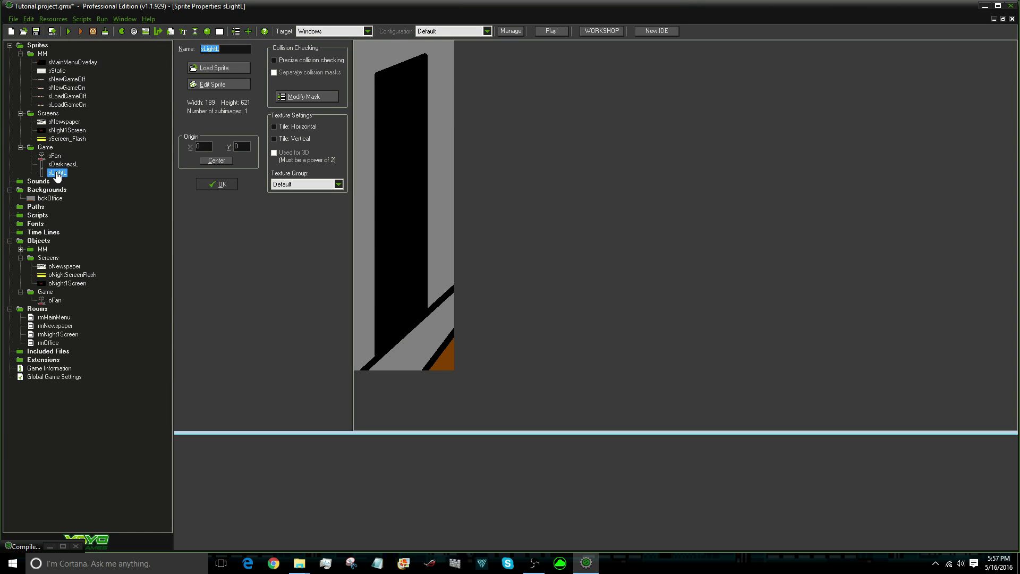
pyautogui.click(560, 563)
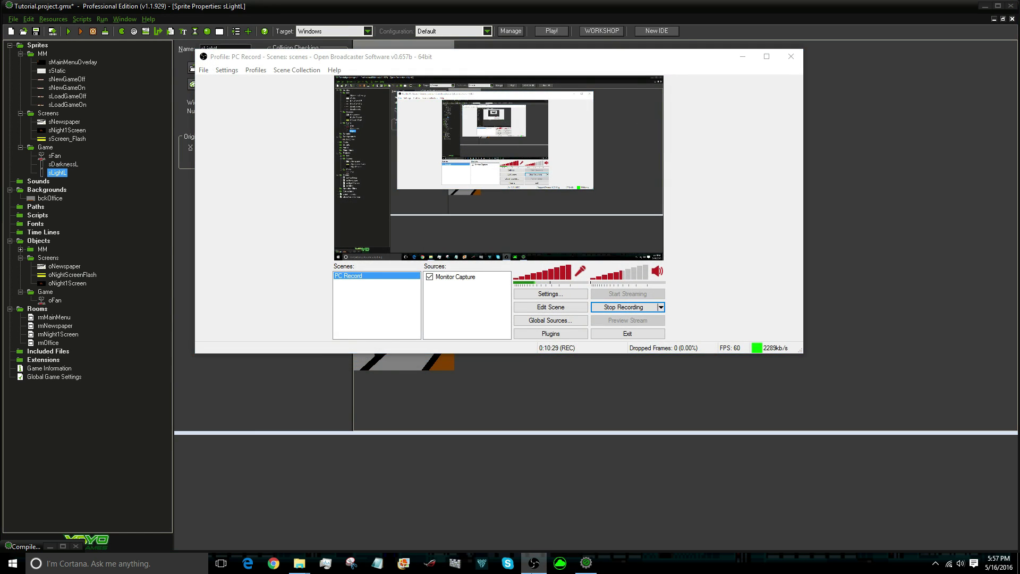
pyautogui.click(560, 563)
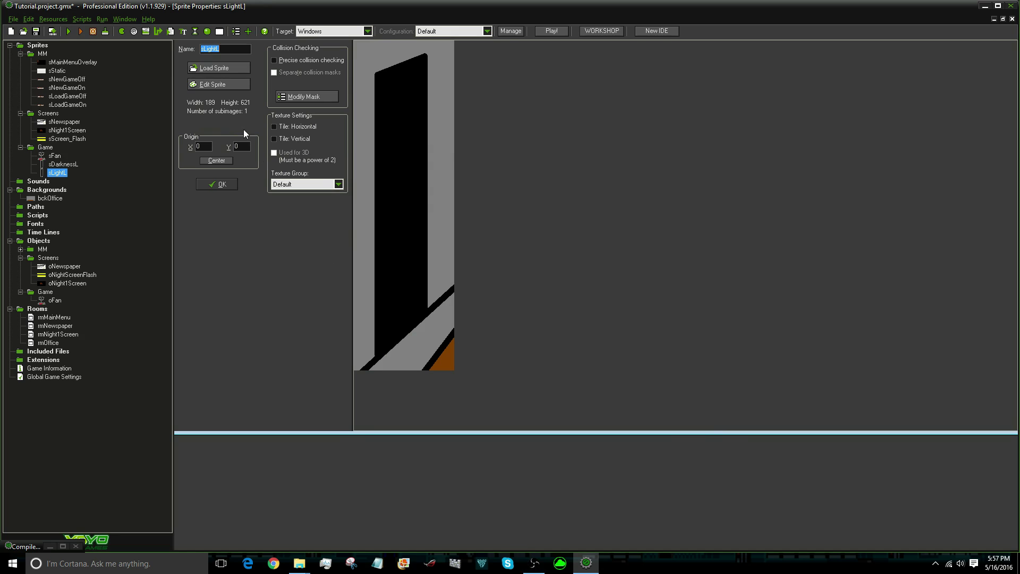
pyautogui.click(227, 86)
pyautogui.doubleClick(94, 141)
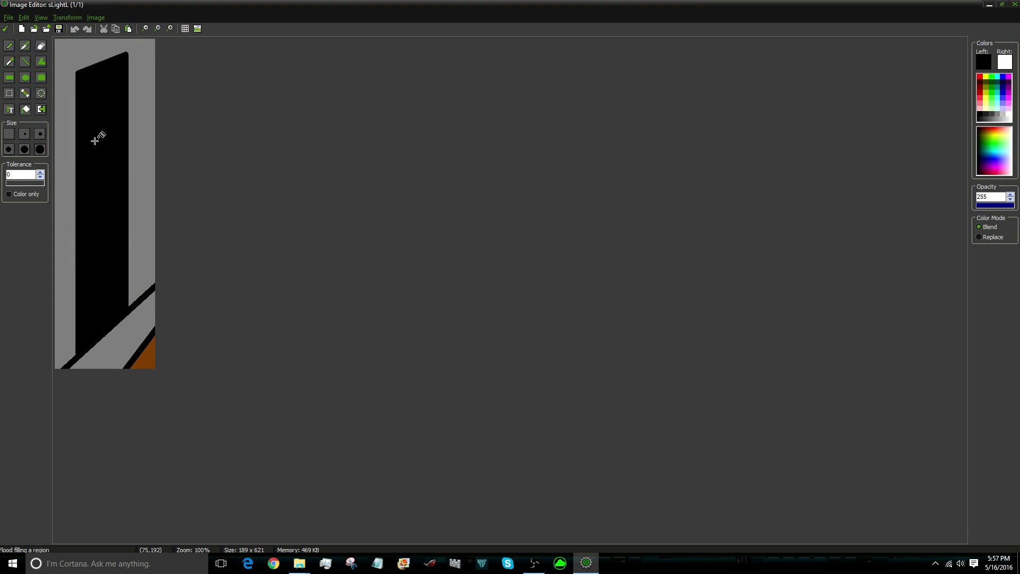
pyautogui.scroll(1, 96, 137)
pyautogui.scroll(-1, 95, 137)
pyautogui.click(6, 29)
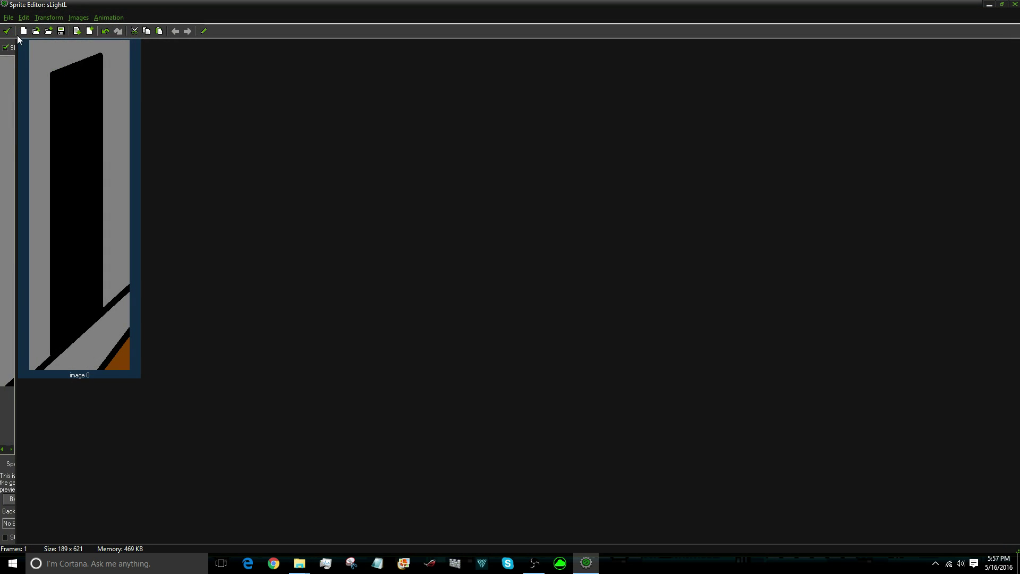
# Replace the black doorway frame in sLightL with the plain wall image, removing the doorway frame
pyautogui.click(147, 31)
pyautogui.click(159, 30)
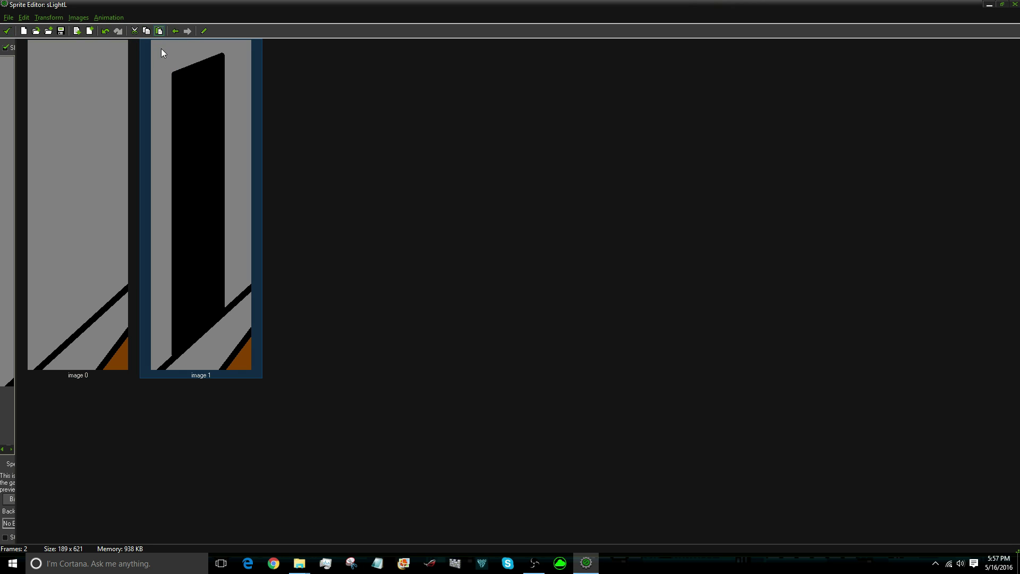
pyautogui.click(133, 31)
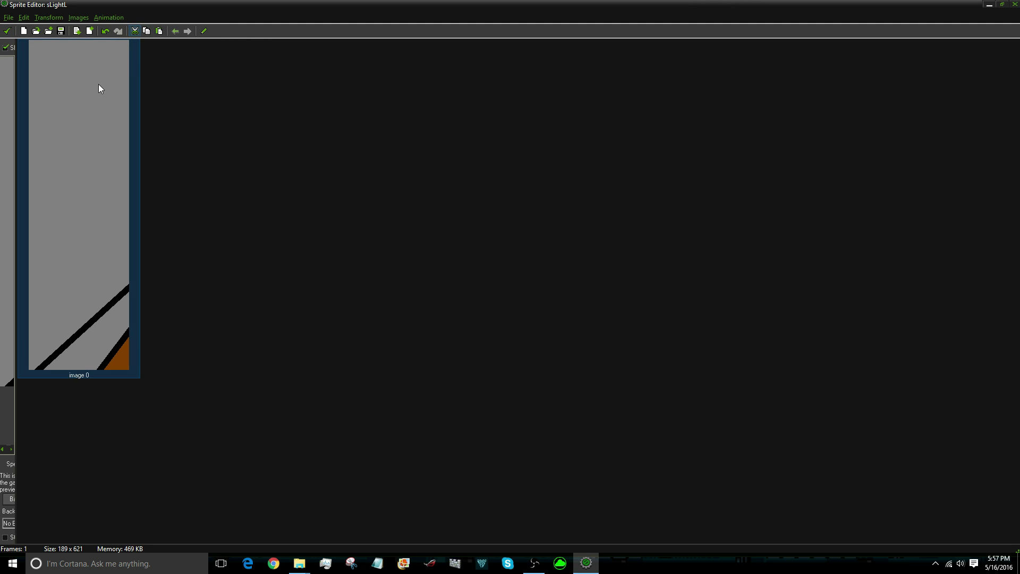
pyautogui.doubleClick(97, 85)
pyautogui.click(6, 30)
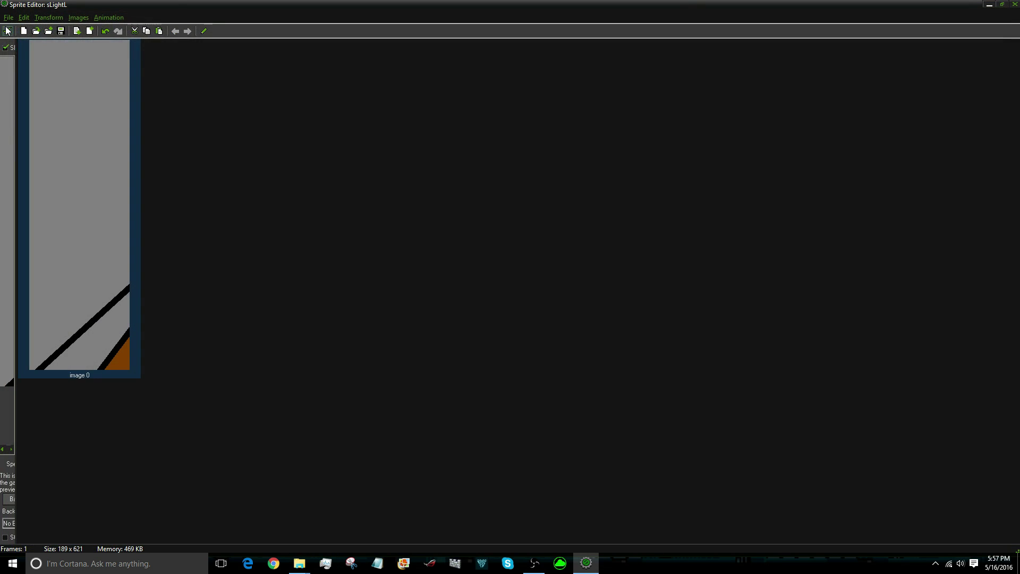
# Close the edited sLightL sprite and delete it from the Game sprite group
pyautogui.click(6, 30)
pyautogui.click(207, 163)
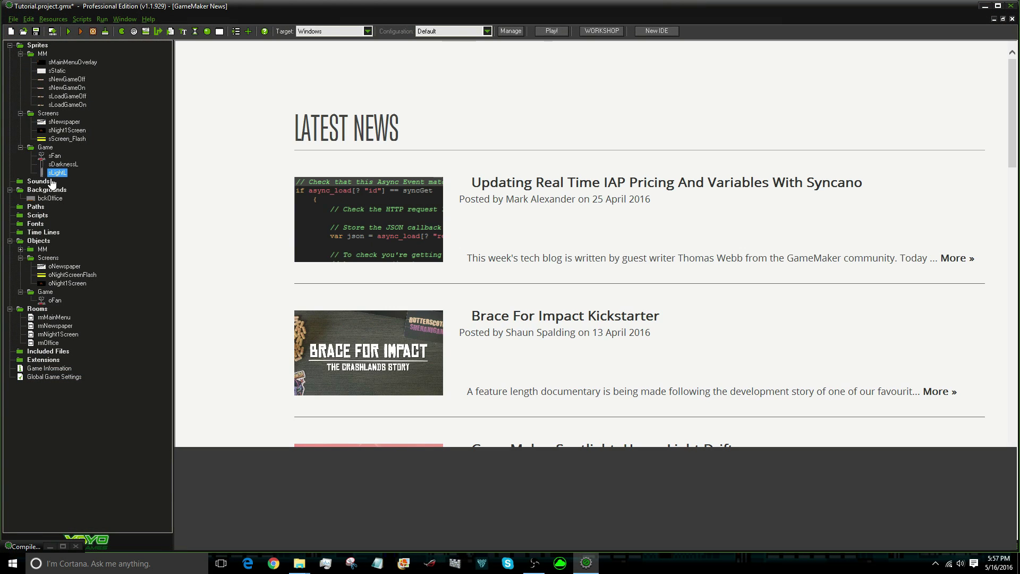
pyautogui.rightClick(52, 176)
pyautogui.click(42, 252)
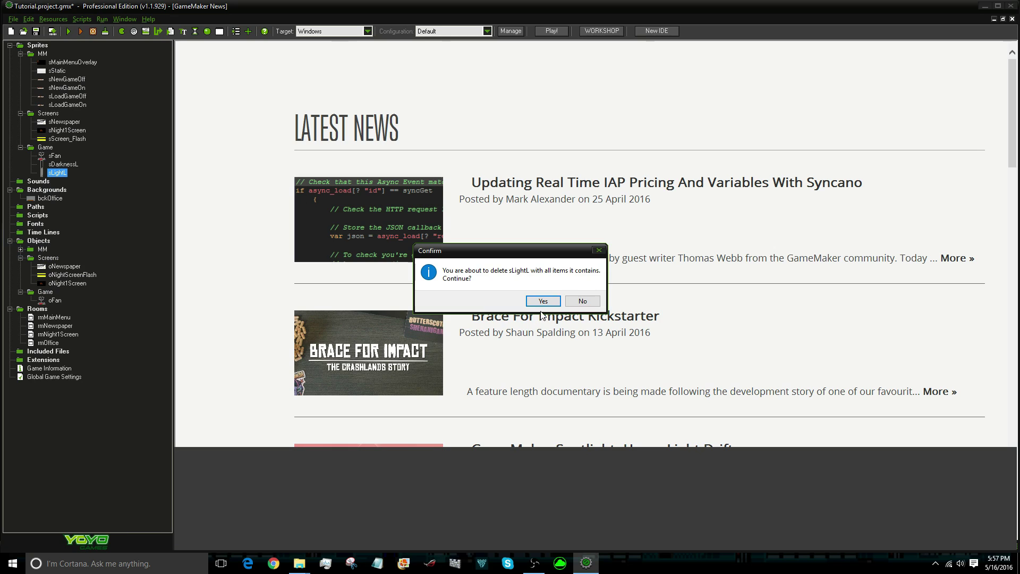
pyautogui.click(542, 302)
# Examine the sDarknessL sprite's image in the sprite editor and close the sprite
pyautogui.doubleClick(60, 164)
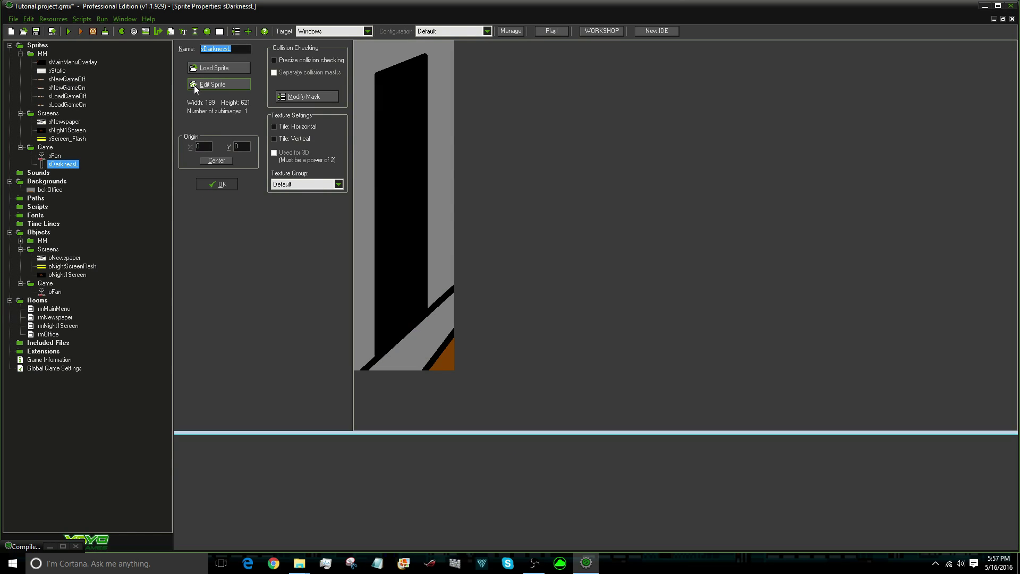
pyautogui.click(194, 85)
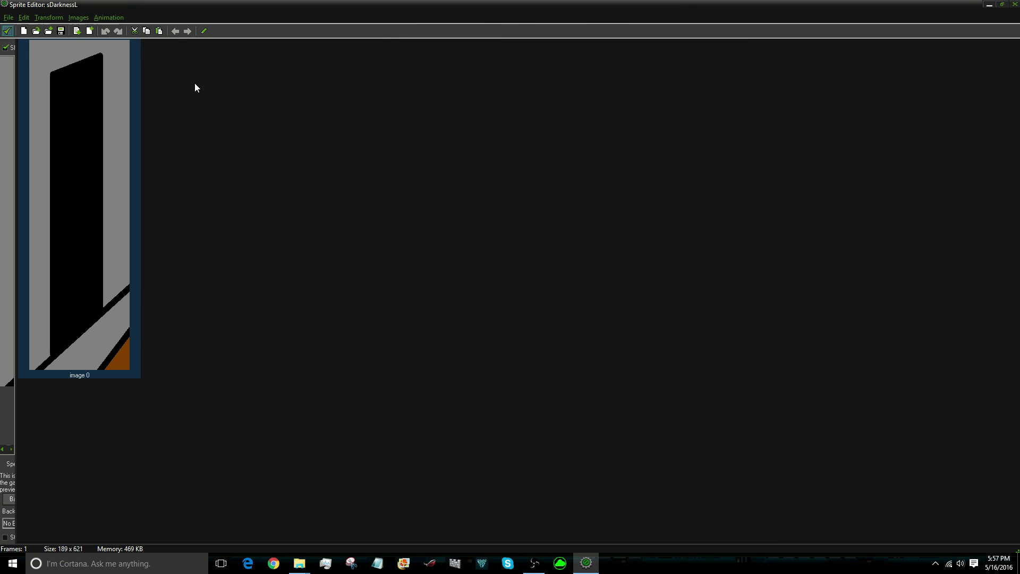
pyautogui.click(7, 31)
pyautogui.click(217, 184)
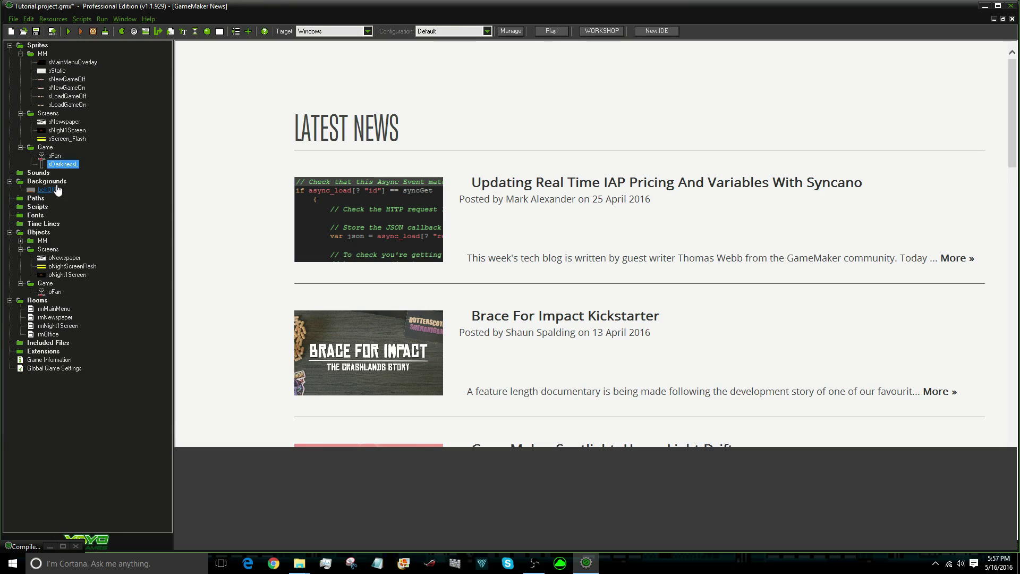
# Duplicate the sDarknessL sprite, name the copy sLightL, and open its image for editing
pyautogui.rightClick(60, 164)
pyautogui.click(70, 193)
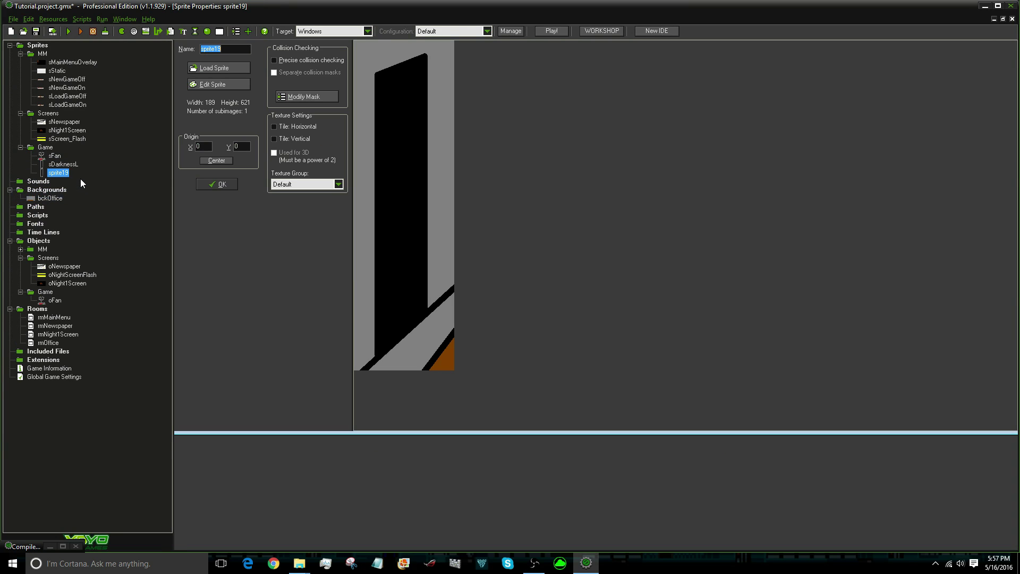
pyautogui.press('BackSpace')
pyautogui.click(212, 84)
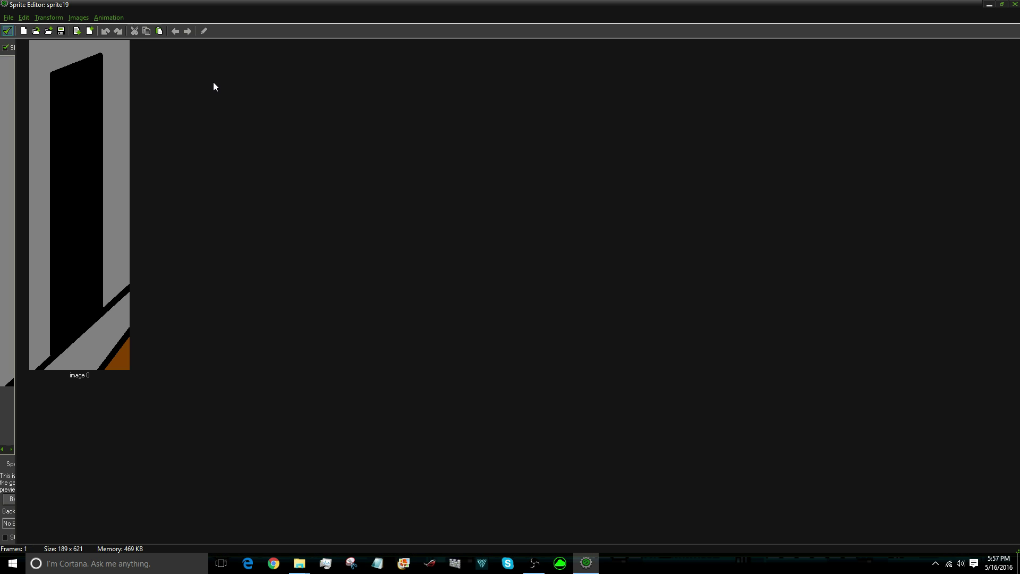
pyautogui.doubleClick(110, 162)
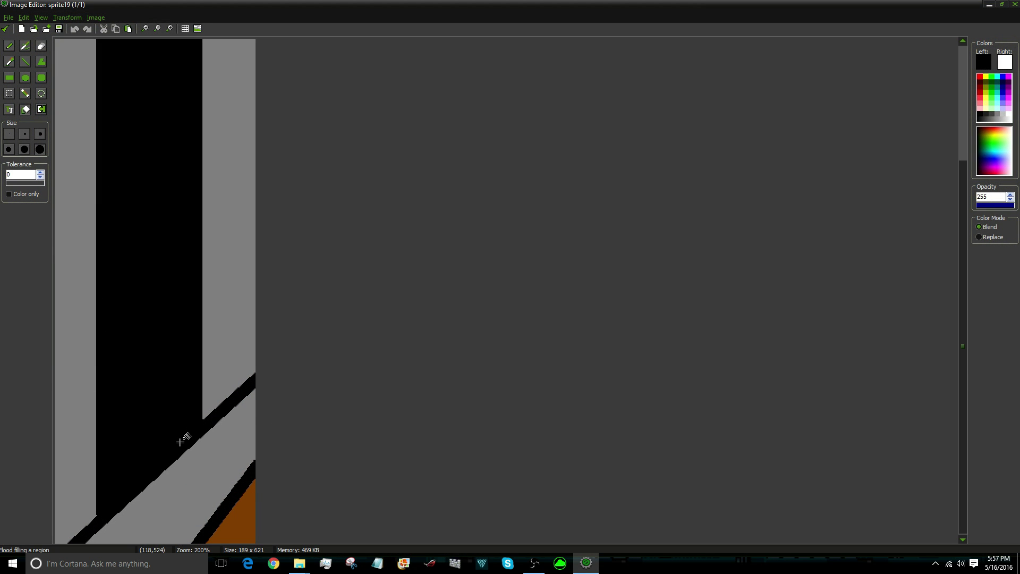
pyautogui.scroll(1, 182, 432)
pyautogui.scroll(-1, 961, 308)
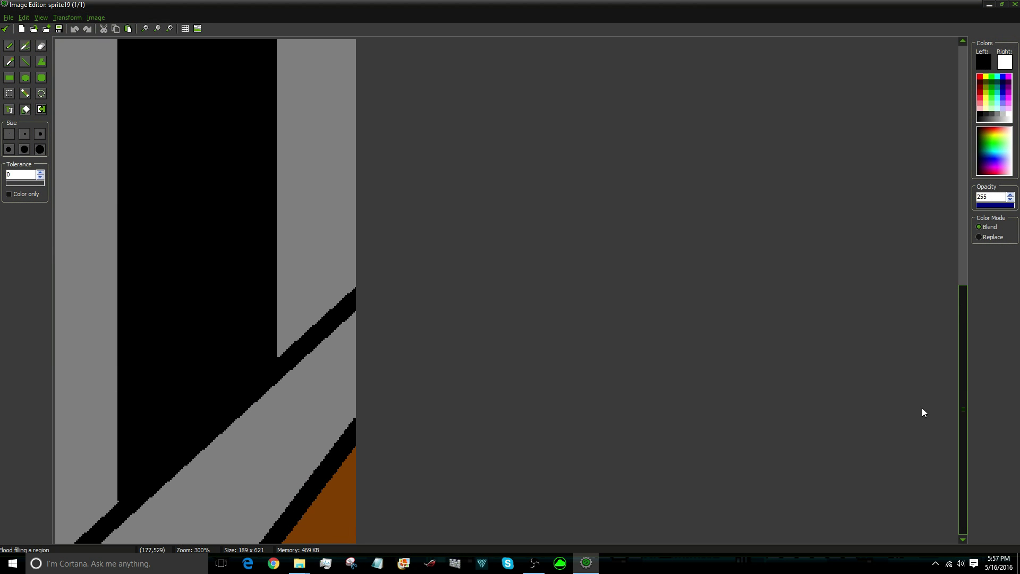
# Try to draw a mid-grey line across the base of the black doorway
pyautogui.click(24, 64)
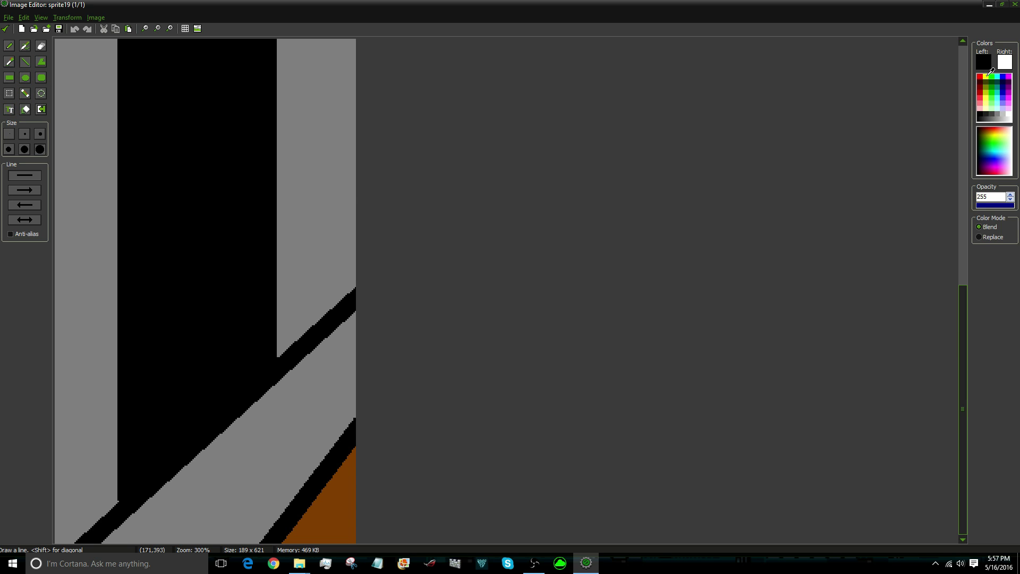
pyautogui.click(1001, 112)
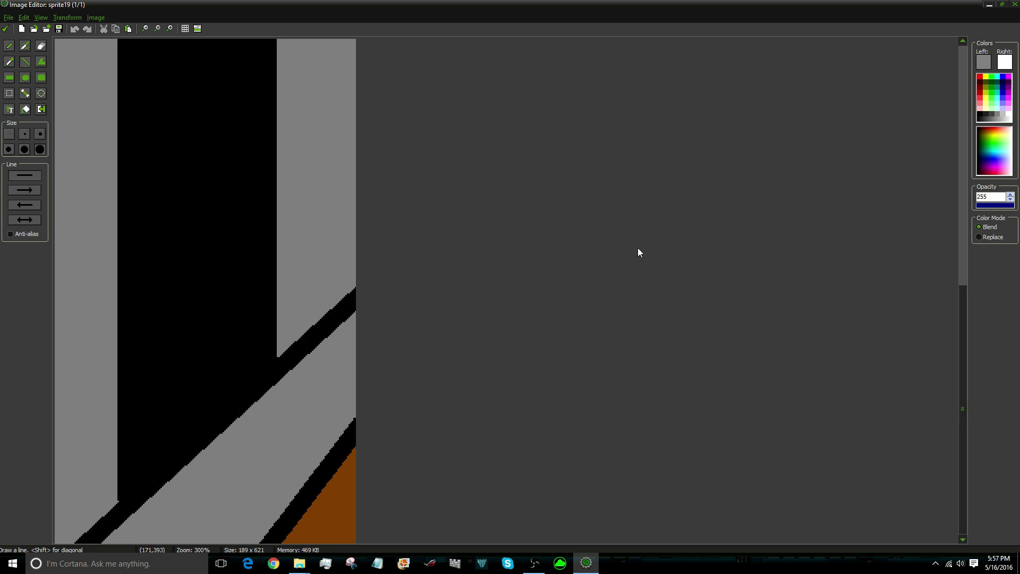
pyautogui.moveTo(280, 350); pyautogui.dragTo(215, 378)
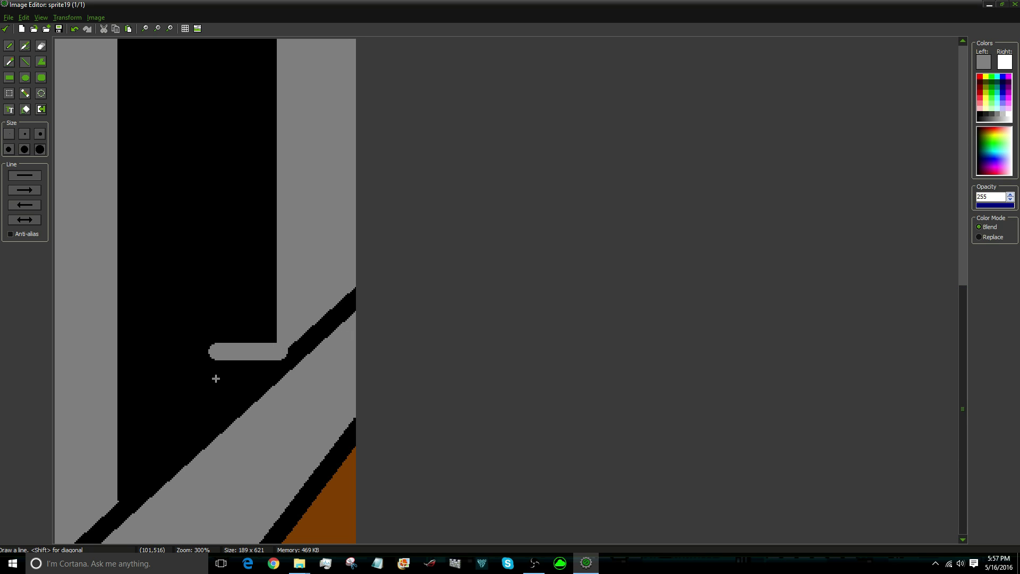
pyautogui.click(73, 29)
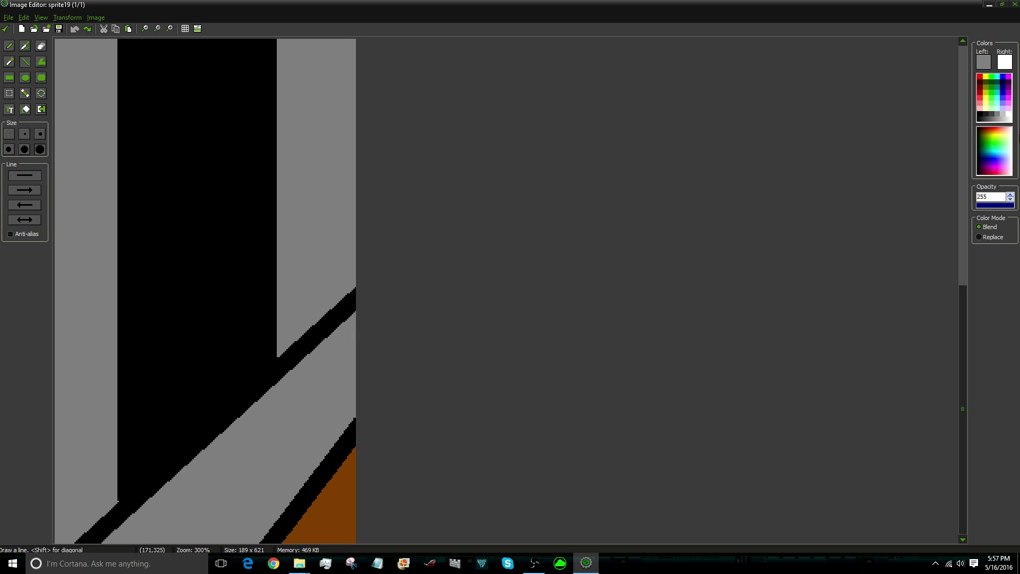
# Draw a light grey line along the doorway's sloping base and flood-fill the black doorway with light grey
pyautogui.click(1003, 113)
pyautogui.moveTo(120, 499)
pyautogui.mouseDown()
pyautogui.moveTo(217, 419)
pyautogui.moveTo(269, 357)
pyautogui.mouseUp()
pyautogui.scroll(2, 228, 323)
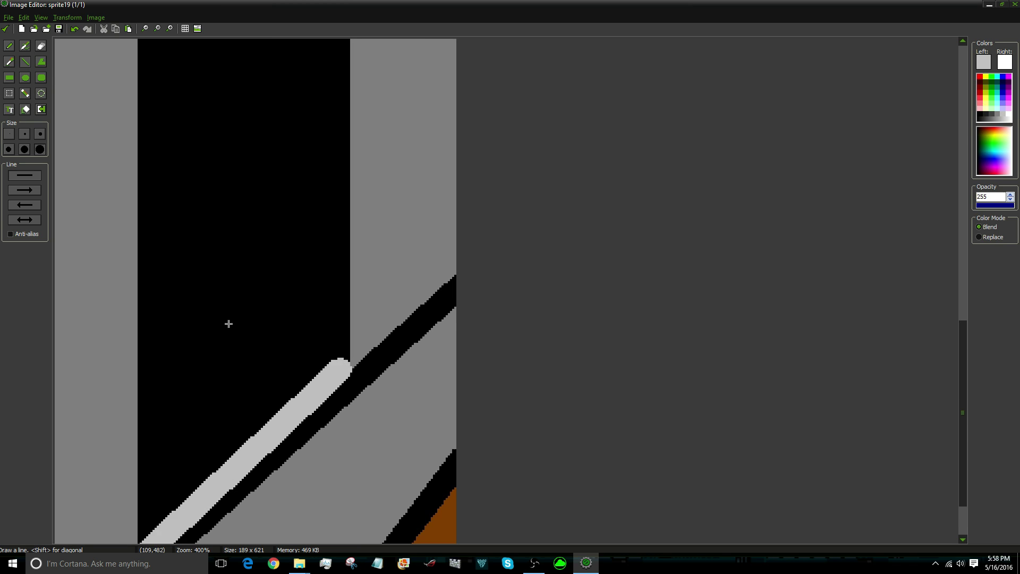
pyautogui.scroll(-1, 228, 324)
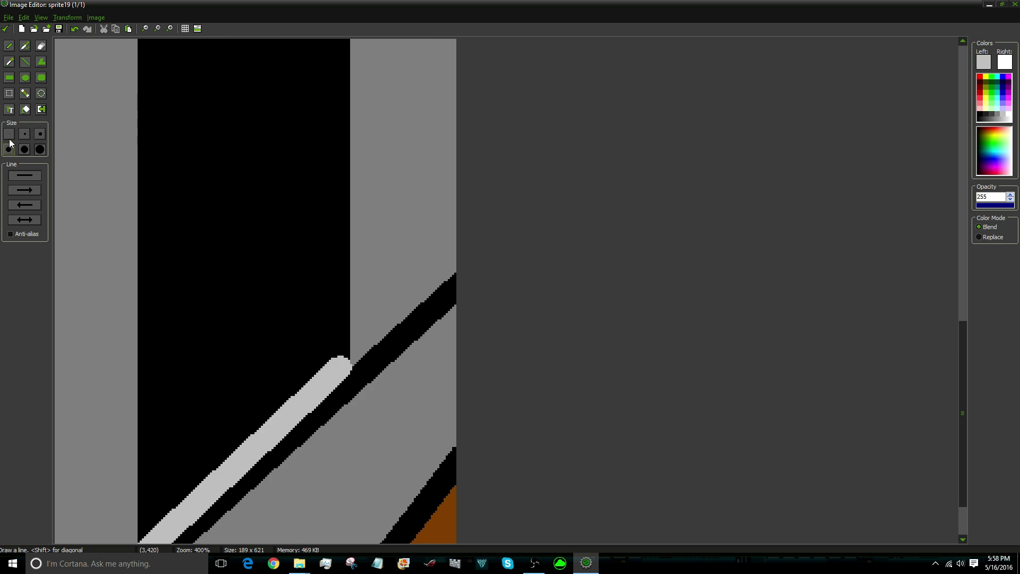
pyautogui.click(31, 110)
pyautogui.click(280, 162)
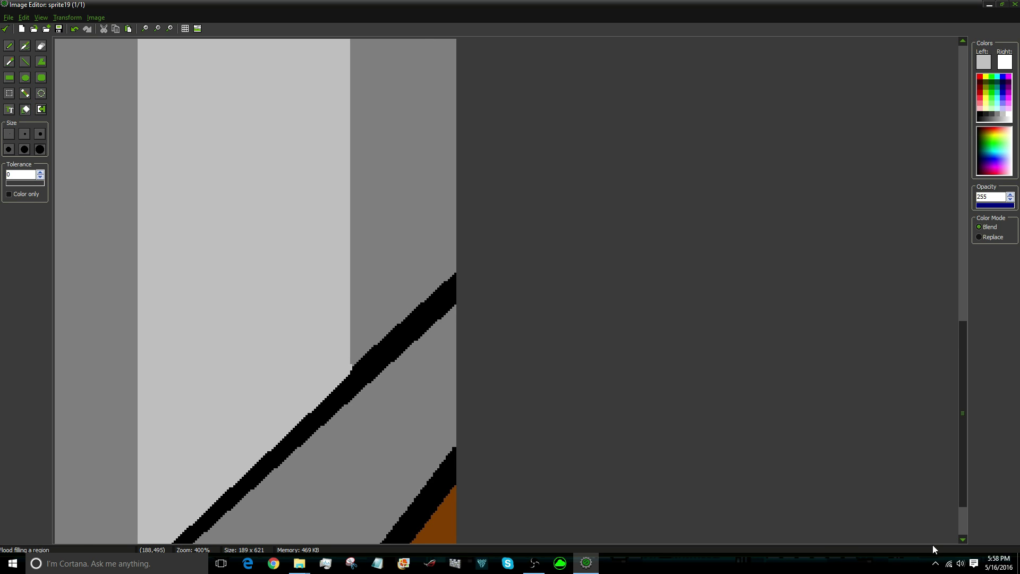
pyautogui.scroll(-3, 237, 303)
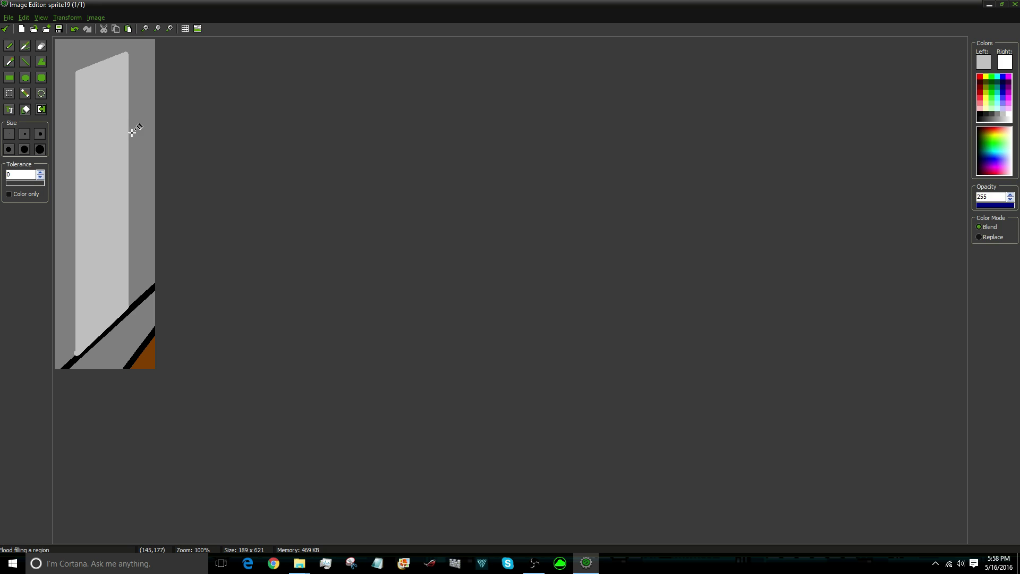
pyautogui.scroll(1, 133, 130)
pyautogui.scroll(-1, 132, 130)
# Try to paint a thick yellow stroke near the top edge of the light grey doorway
pyautogui.click(26, 62)
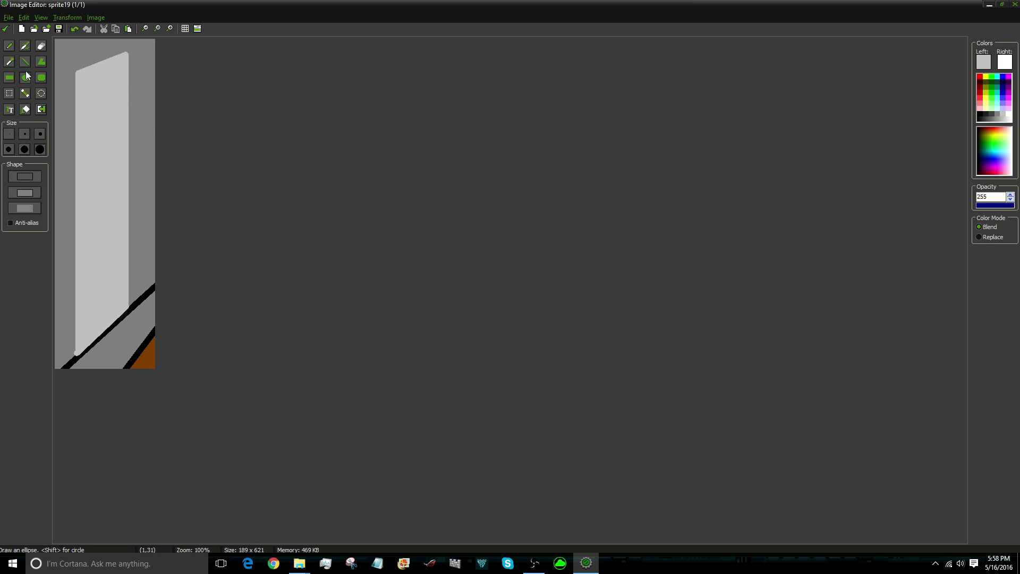
pyautogui.scroll(2, 122, 85)
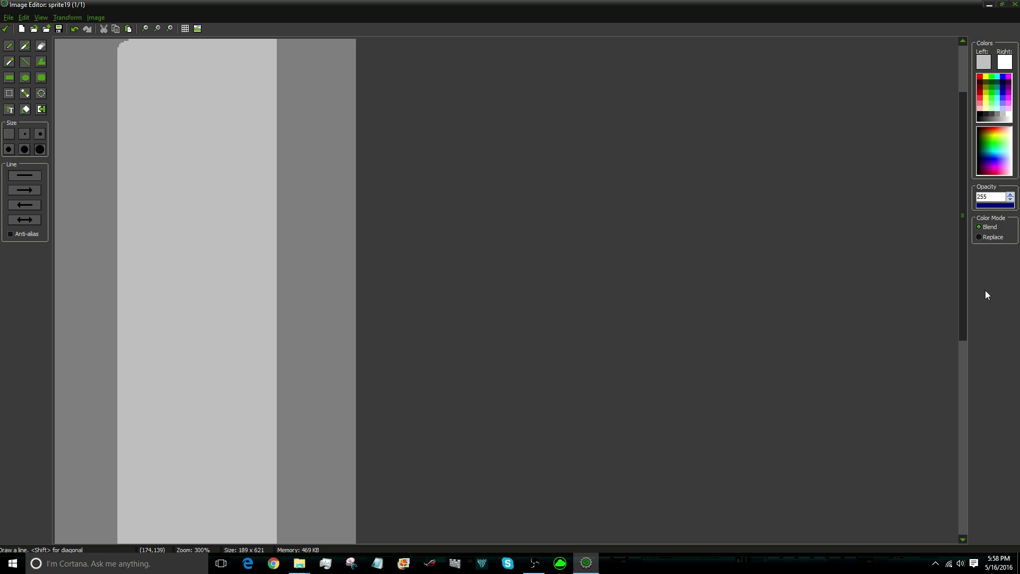
pyautogui.moveTo(965, 297); pyautogui.dragTo(968, 250)
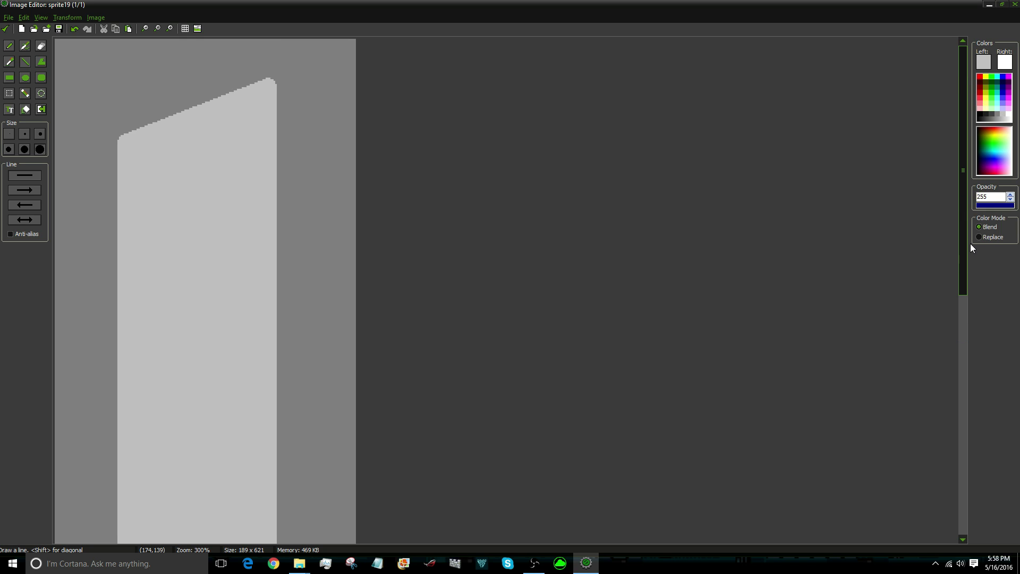
pyautogui.click(987, 78)
pyautogui.click(10, 61)
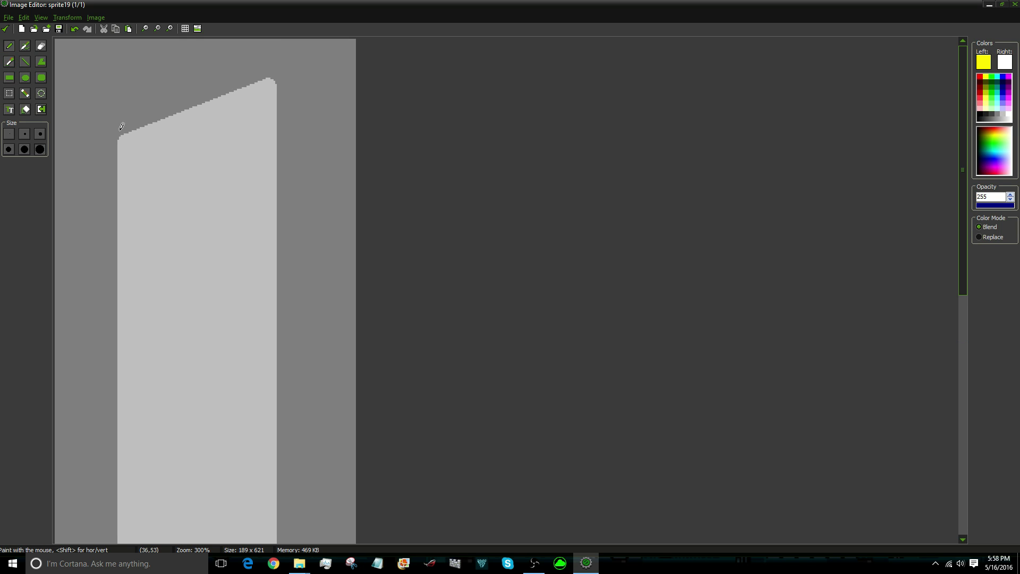
pyautogui.moveTo(152, 131)
pyautogui.mouseDown()
pyautogui.moveTo(150, 162)
pyautogui.moveTo(170, 168)
pyautogui.mouseUp()
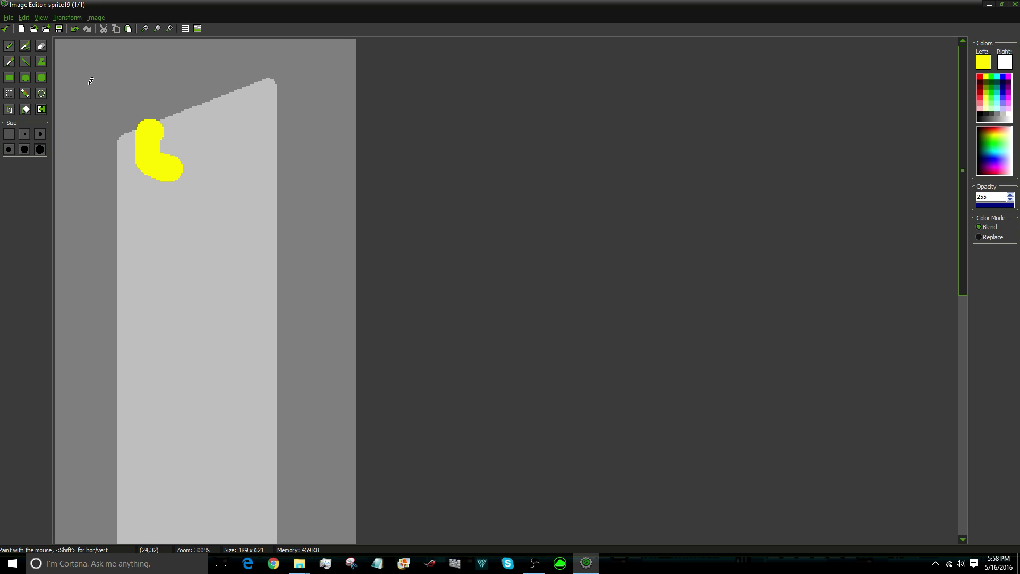
pyautogui.click(72, 30)
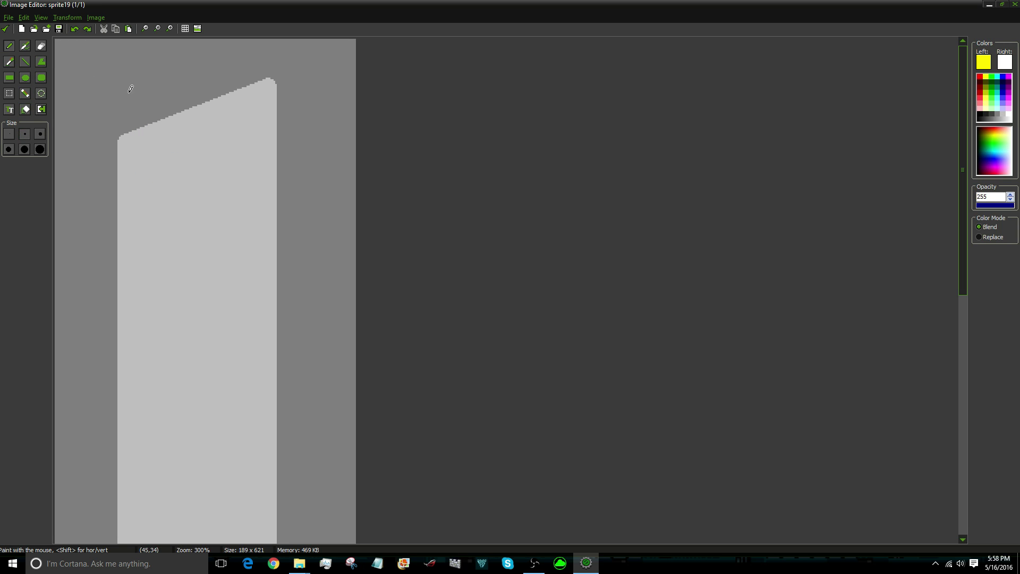
# Outline a half-round yellow lamp hanging from the doorway's top edge and flood-fill it with yellow
pyautogui.moveTo(154, 123)
pyautogui.mouseDown()
pyautogui.moveTo(158, 162)
pyautogui.moveTo(203, 156)
pyautogui.moveTo(232, 133)
pyautogui.moveTo(229, 94)
pyautogui.mouseUp()
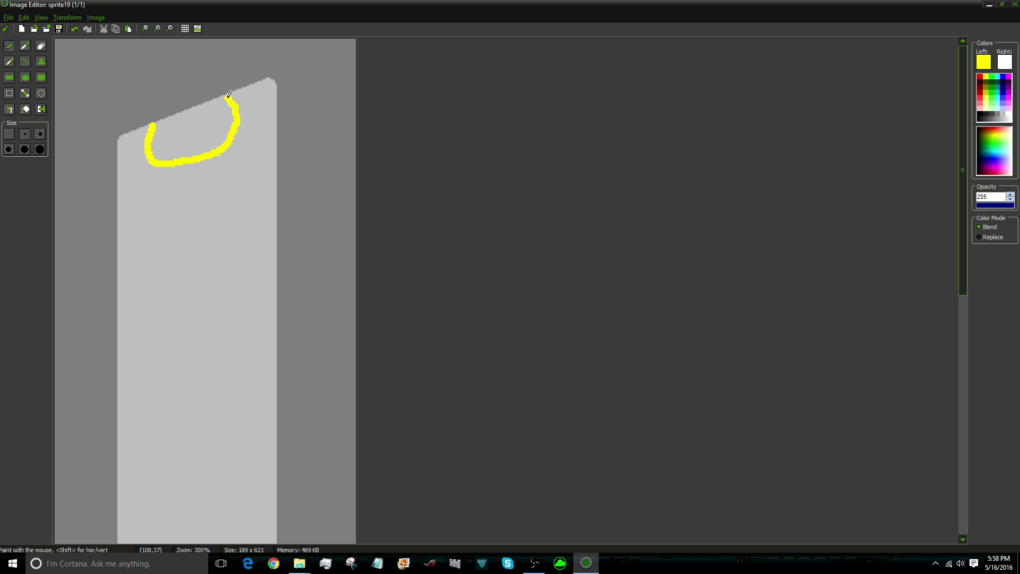
pyautogui.click(25, 93)
pyautogui.click(211, 134)
pyautogui.scroll(-2, 288, 211)
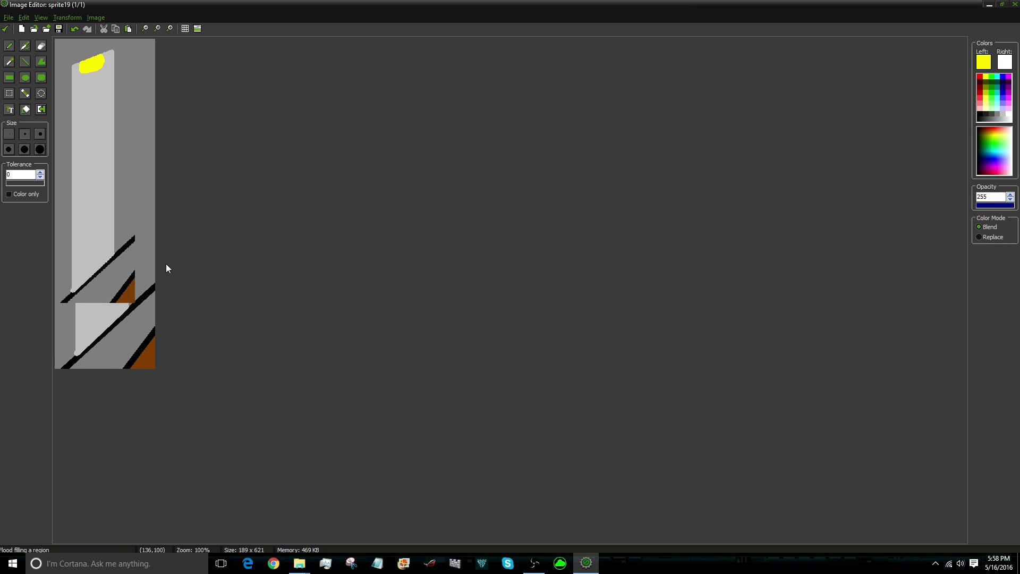
pyautogui.scroll(-1, 165, 264)
pyautogui.scroll(2, 103, 91)
pyautogui.scroll(1, 103, 91)
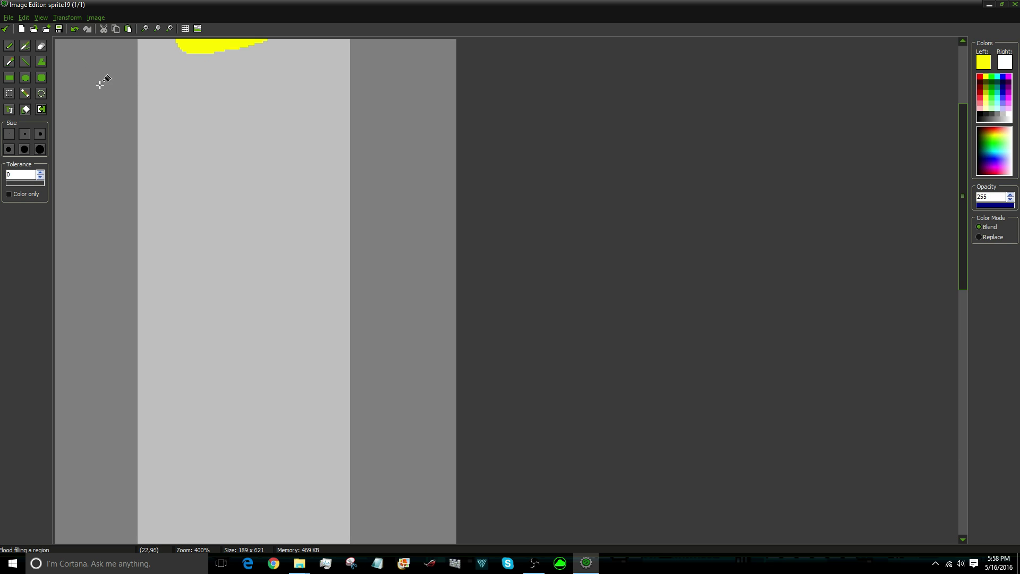
# Paint three yellow light rays below the lamp, then apply the image changes and close the sLightL sprite
pyautogui.click(9, 47)
pyautogui.moveTo(183, 76); pyautogui.dragTo(155, 115)
pyautogui.moveTo(224, 70); pyautogui.dragTo(237, 109)
pyautogui.moveTo(261, 57); pyautogui.dragTo(330, 80)
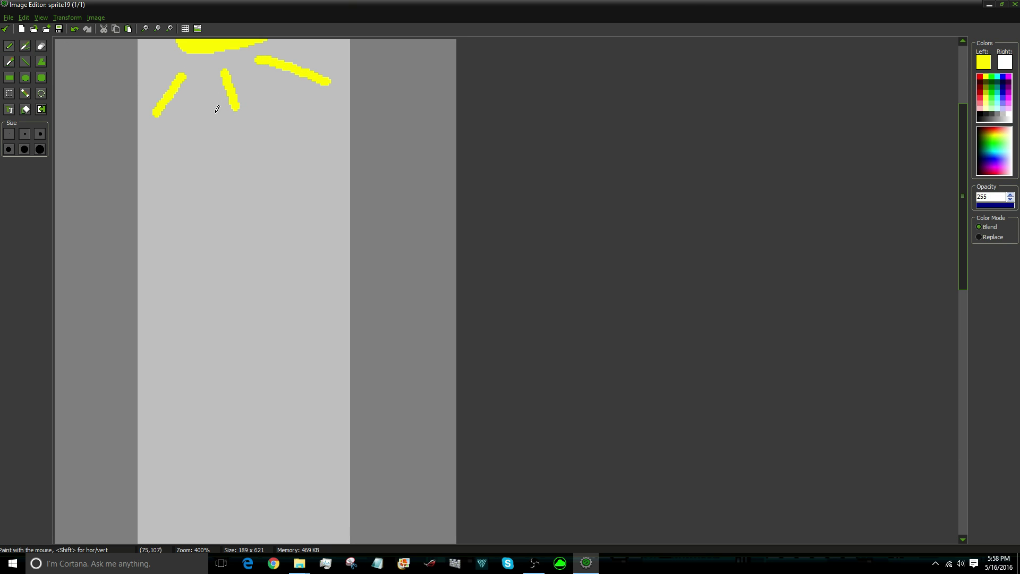
pyautogui.scroll(-5, 209, 122)
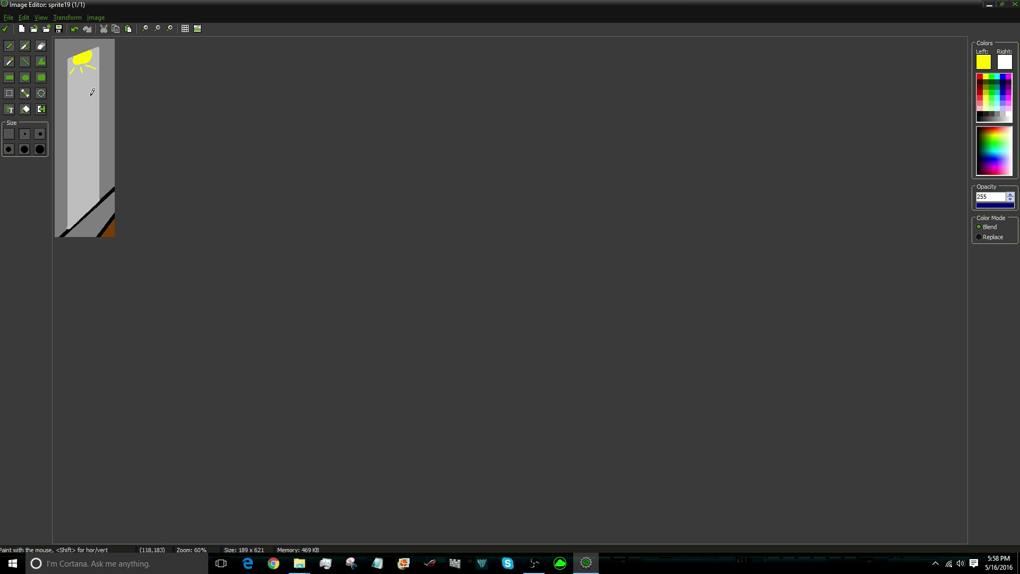
pyautogui.click(5, 29)
pyautogui.click(218, 186)
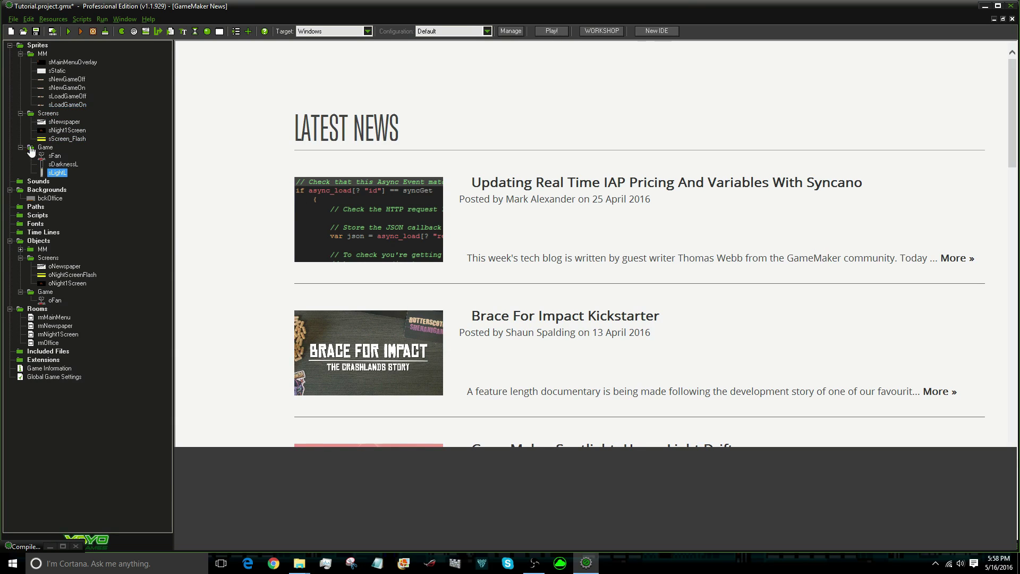
# Select a tall rectangular doorway region on the right wall of the bckOffice background image, then close the background
pyautogui.doubleClick(47, 199)
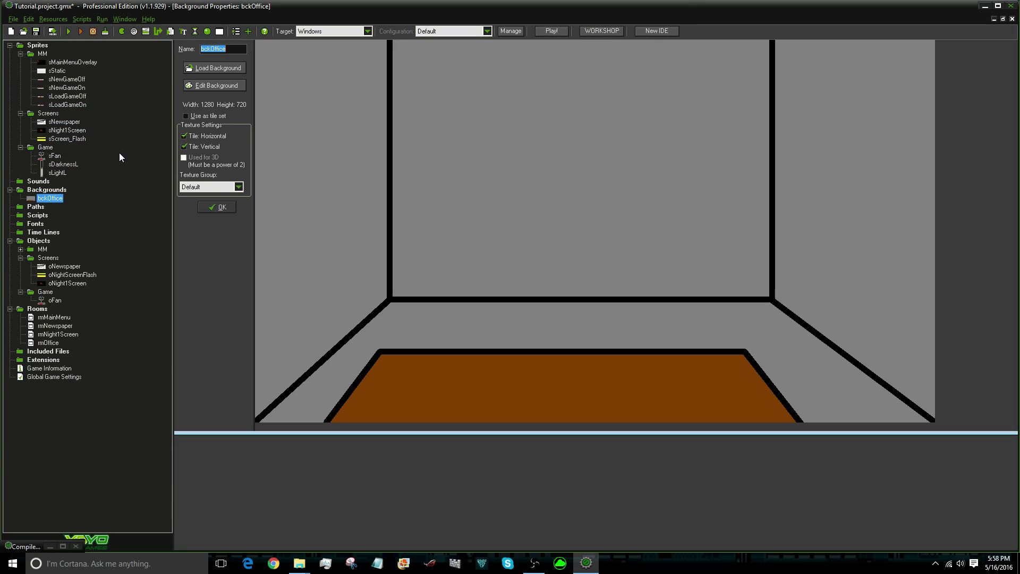
pyautogui.click(192, 86)
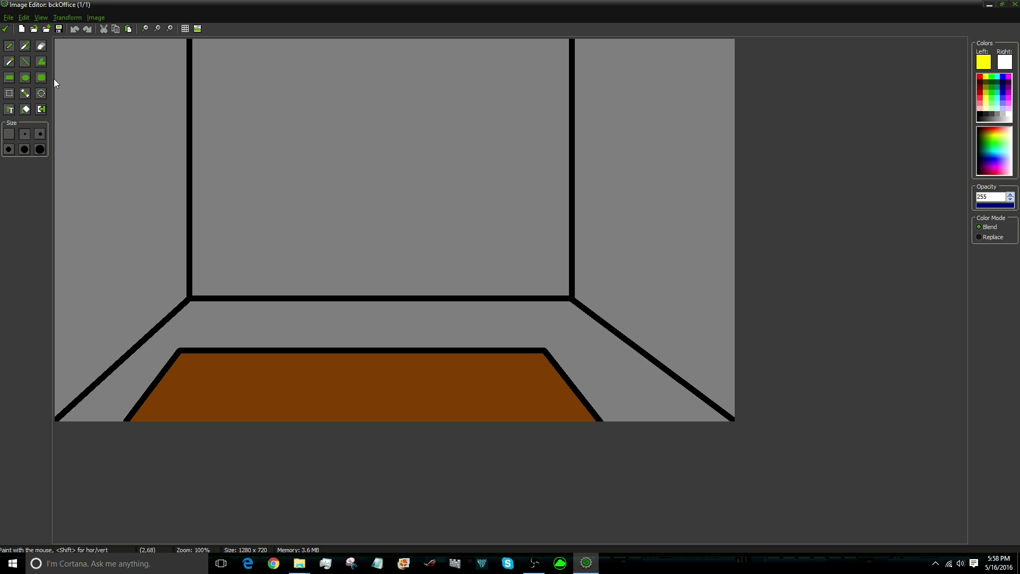
pyautogui.click(9, 94)
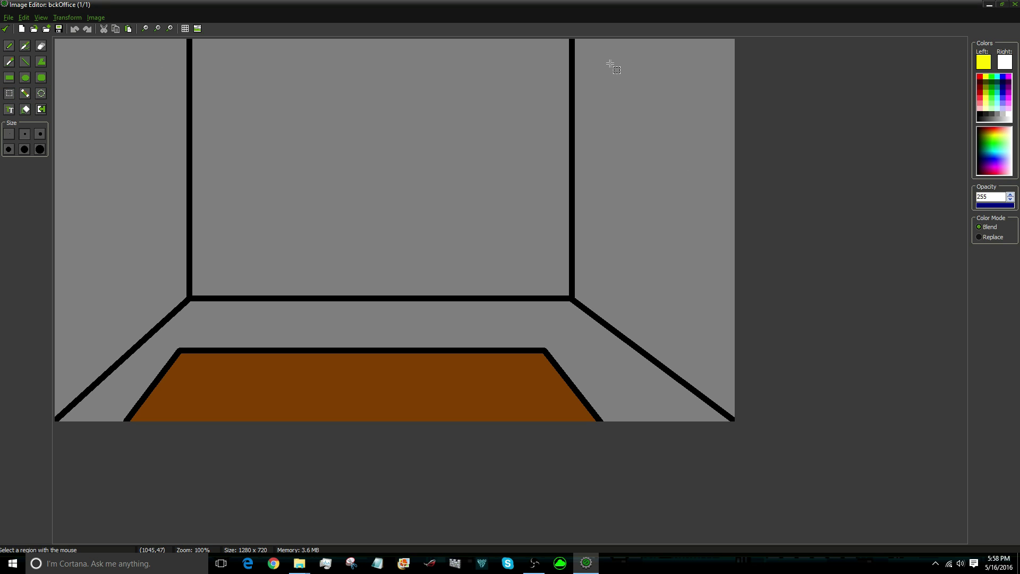
pyautogui.moveTo(607, 58); pyautogui.dragTo(702, 400)
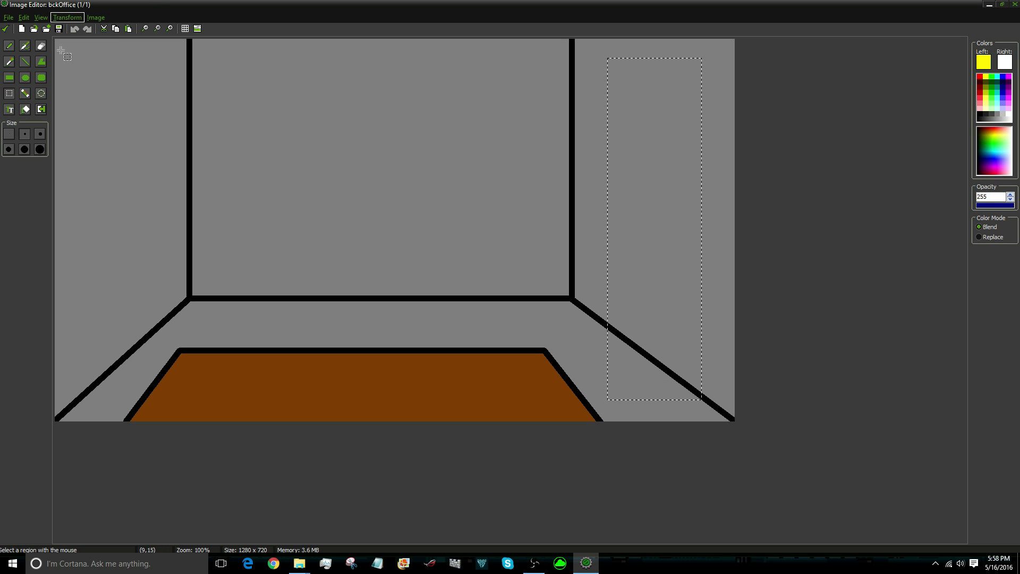
pyautogui.click(6, 28)
pyautogui.click(220, 211)
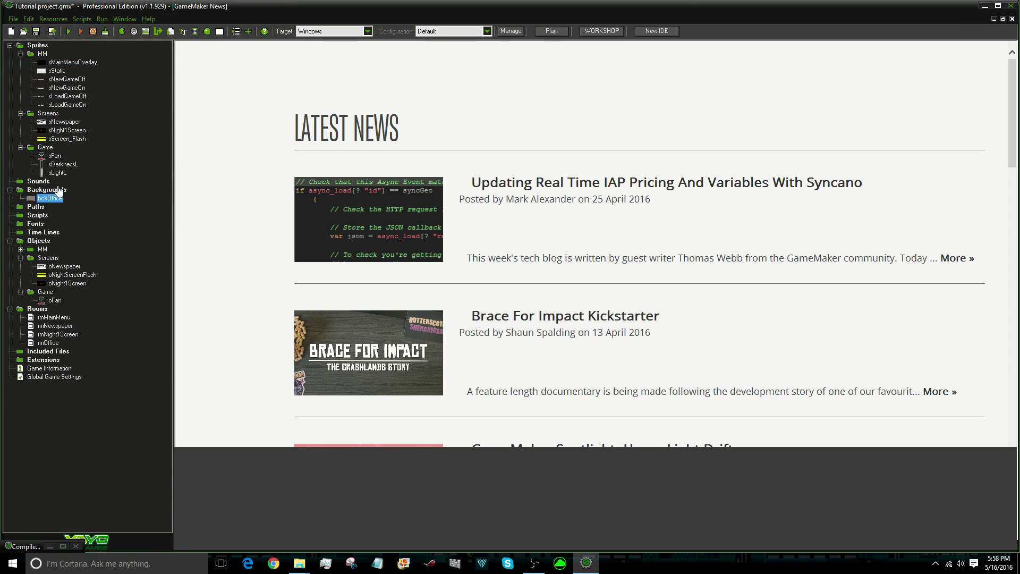
# Create a new sprite in the Game sprite group and name it sDarknessR
pyautogui.rightClick(39, 152)
pyautogui.click(46, 157)
pyautogui.write('sDarknessR')
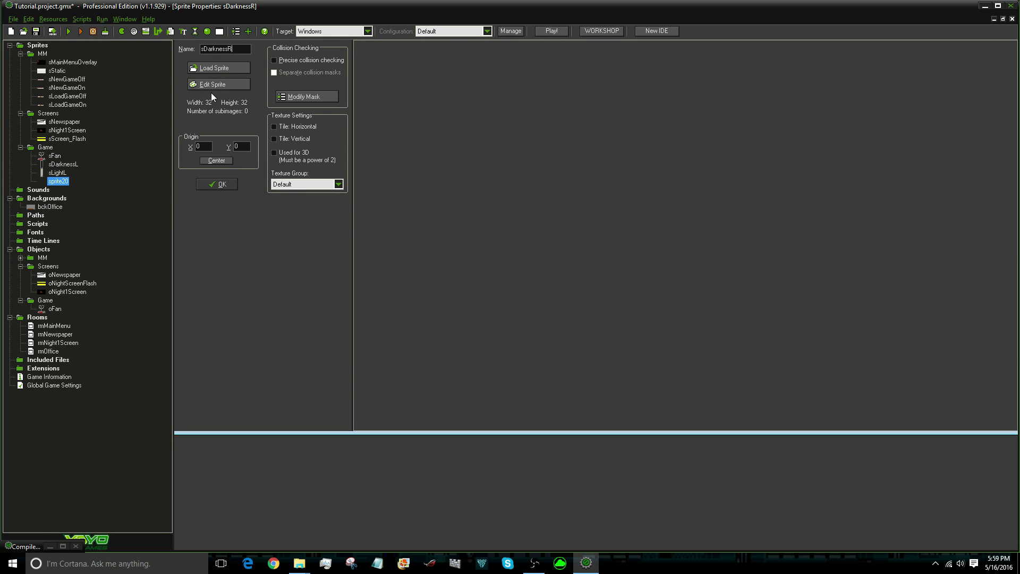
# Paste the copied doorway region into sDarknessR as its image and open that image for editing
pyautogui.click(215, 84)
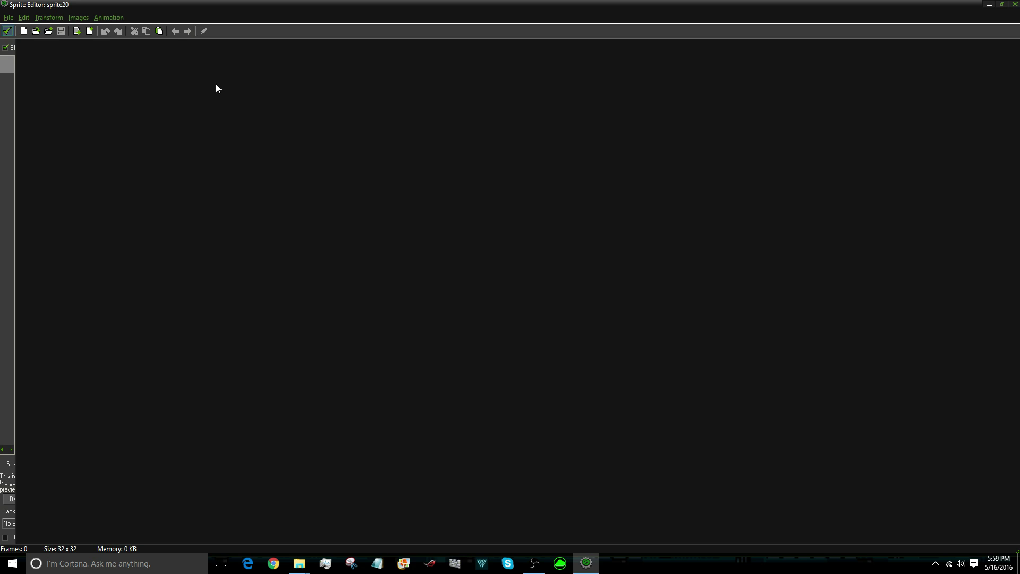
pyautogui.click(159, 31)
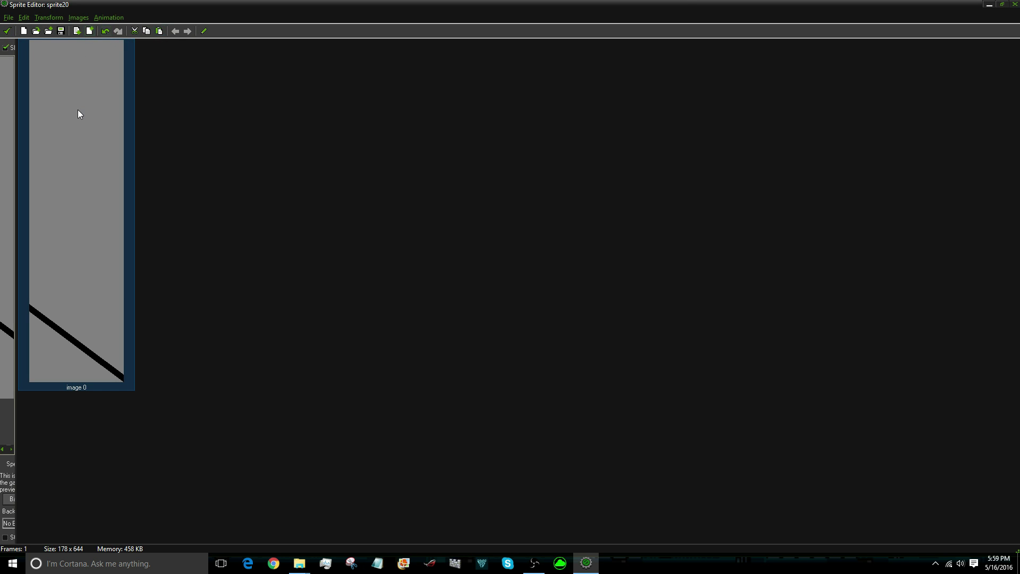
pyautogui.doubleClick(77, 113)
pyautogui.scroll(1, 133, 305)
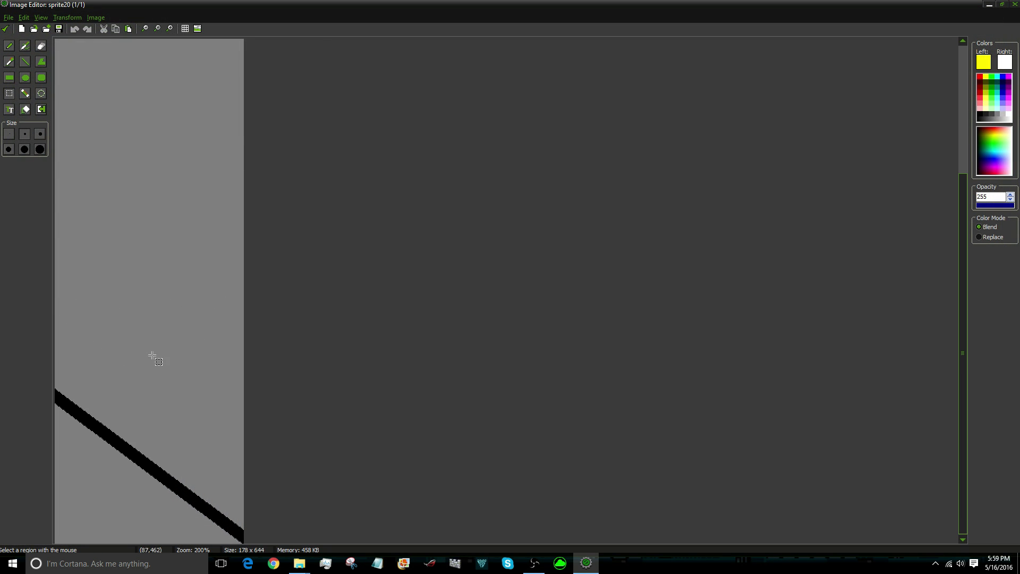
pyautogui.scroll(-1, 16, 150)
# Draw a thick black doorway frame with two vertical sides and a slanted top above the floor line, apply the changes and close sDarknessR
pyautogui.click(25, 62)
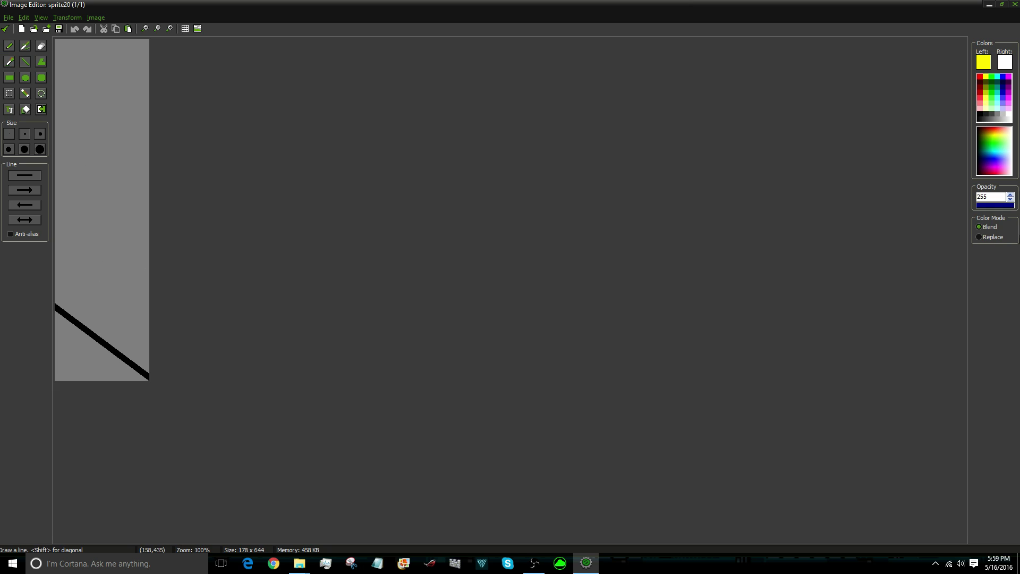
pyautogui.click(981, 113)
pyautogui.keyDown('shift'); pyautogui.moveTo(71, 316); pyautogui.dragTo(80, 105); pyautogui.keyUp('shift')
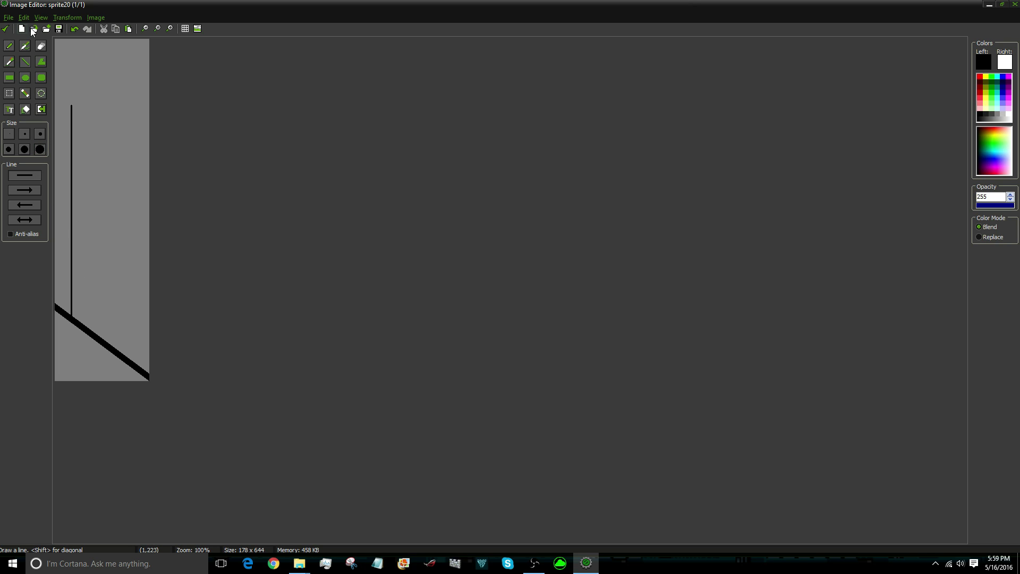
pyautogui.click(75, 28)
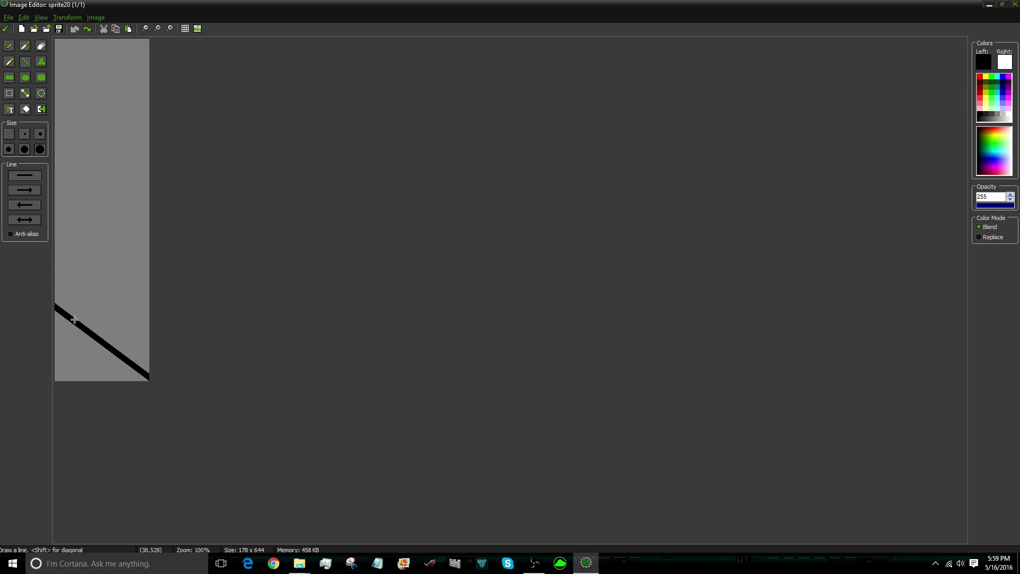
pyautogui.moveTo(74, 319)
pyautogui.keyDown('shift'); pyautogui.mouseDown()
pyautogui.moveTo(75, 62)
pyautogui.moveTo(127, 71)
pyautogui.moveTo(125, 326)
pyautogui.moveTo(136, 360)
pyautogui.mouseUp(); pyautogui.keyUp('shift')
pyautogui.click(6, 28)
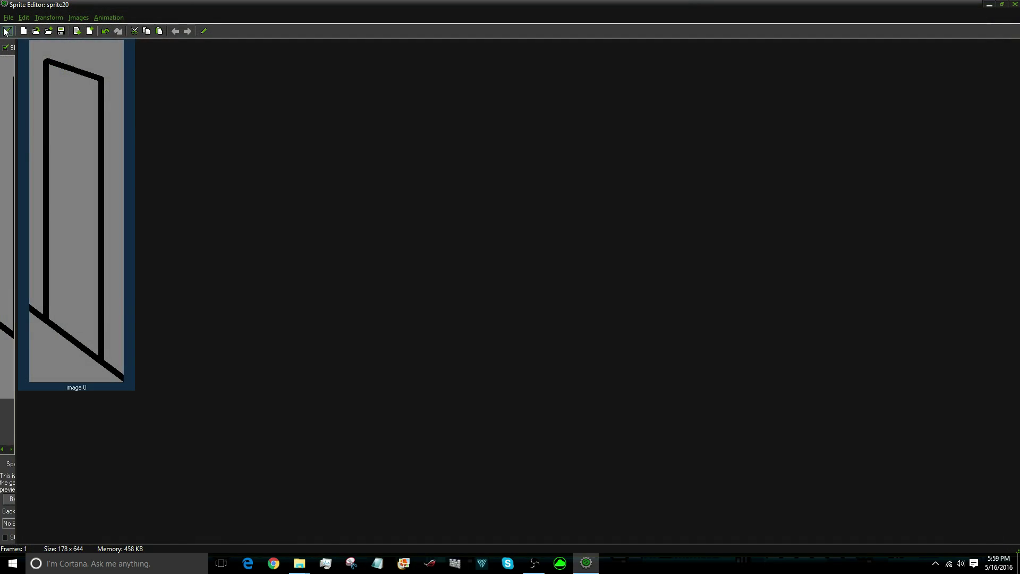
pyautogui.click(223, 184)
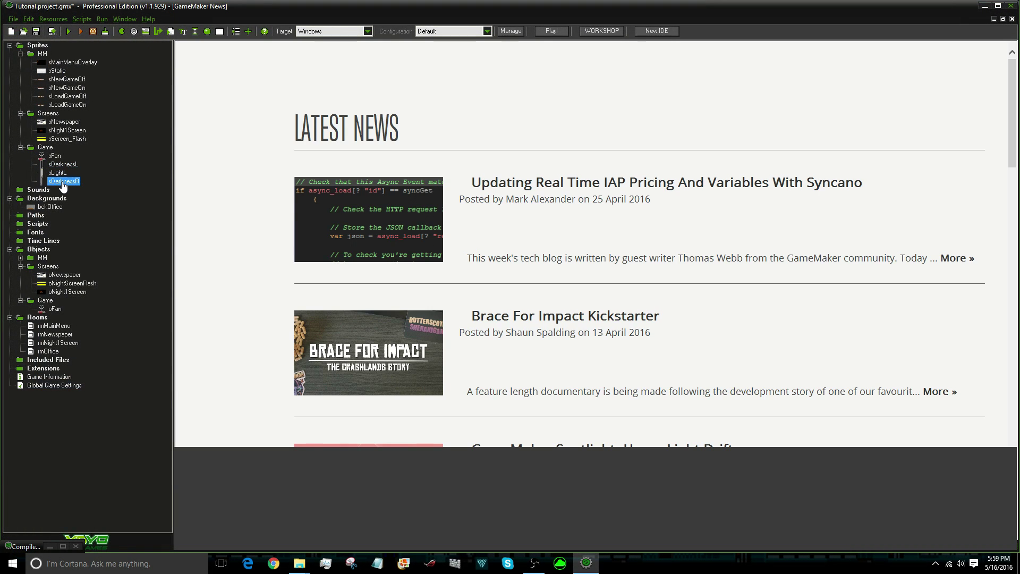
# Duplicate the sDarknessR sprite and name the copy sLightR
pyautogui.rightClick(63, 181)
pyautogui.click(62, 212)
pyautogui.write('sL')
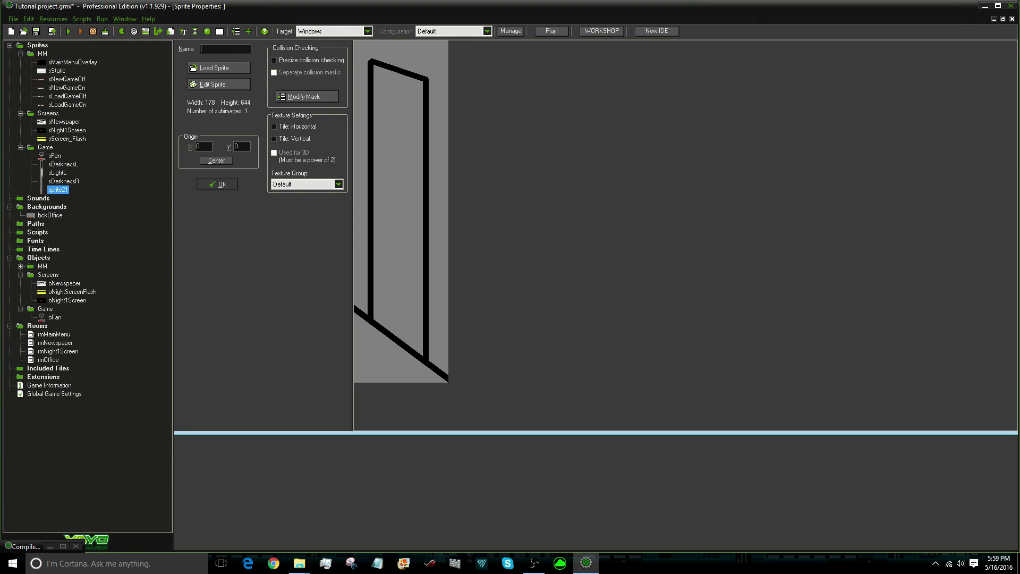
pyautogui.write('ightR')
# Open the sLightR image for editing and flood-fill the inside of the doorway frame with light grey
pyautogui.click(208, 83)
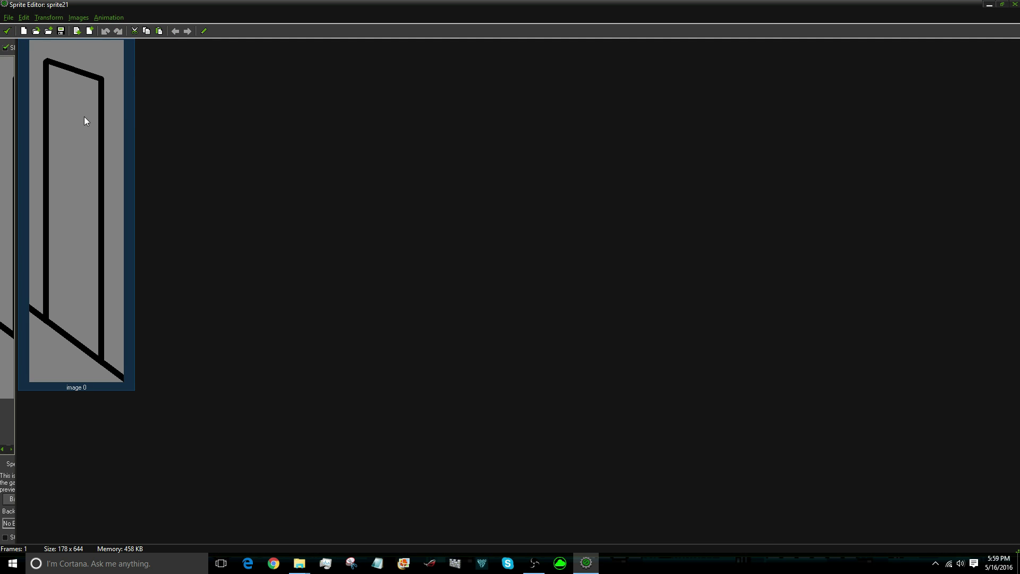
pyautogui.doubleClick(91, 129)
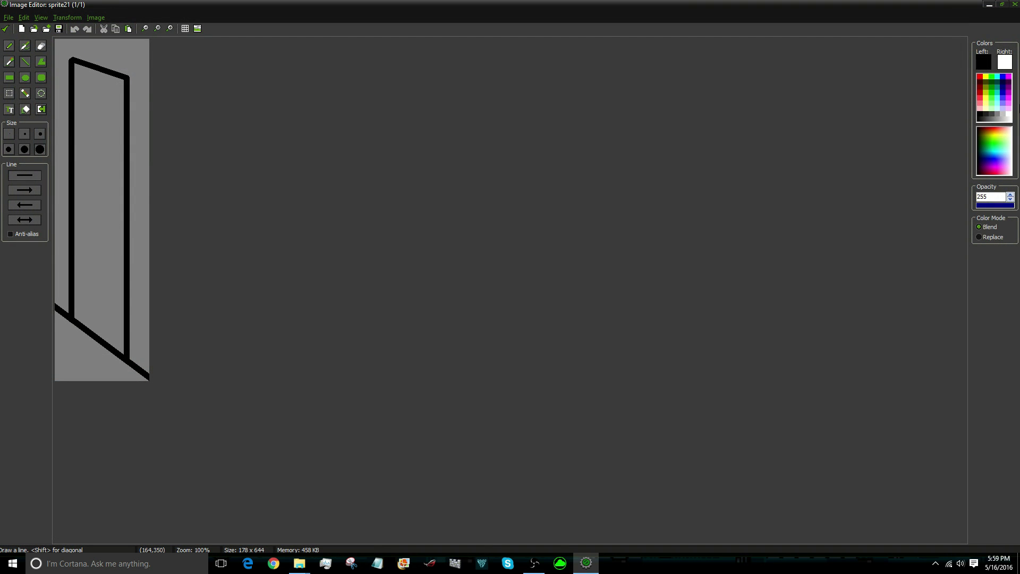
pyautogui.click(1002, 112)
pyautogui.click(25, 109)
pyautogui.click(113, 129)
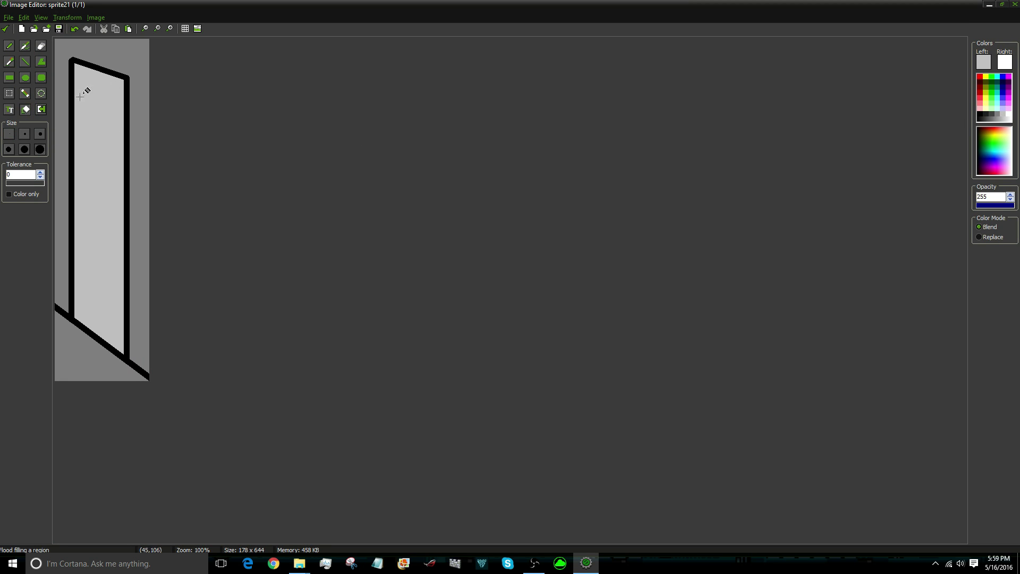
# Outline a half-round yellow lamp hanging from the doorway's slanted top edge and flood-fill it with yellow
pyautogui.scroll(1, 119, 119)
pyautogui.scroll(-1, 114, 120)
pyautogui.scroll(1, 115, 227)
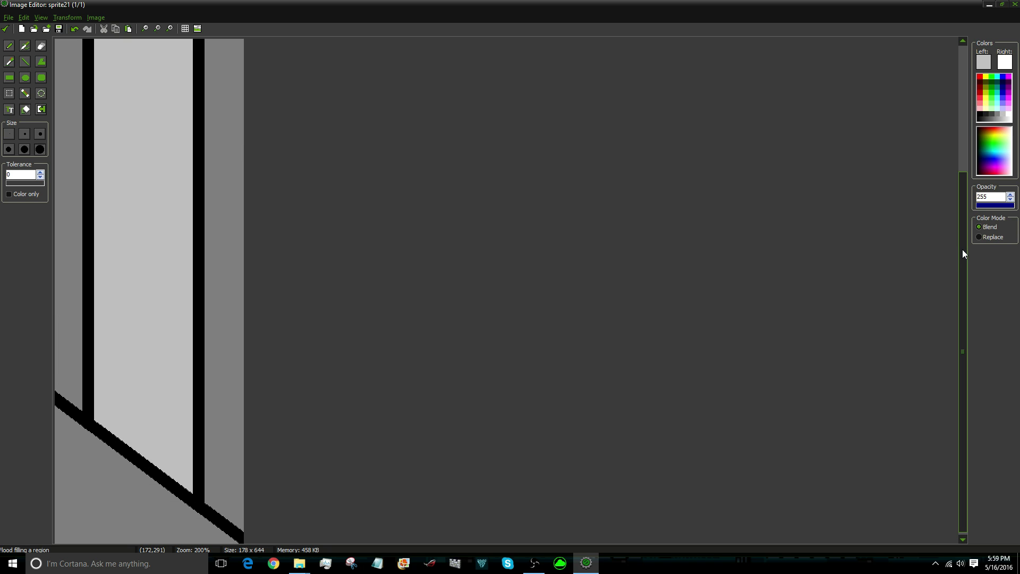
pyautogui.moveTo(962, 254); pyautogui.dragTo(964, 128)
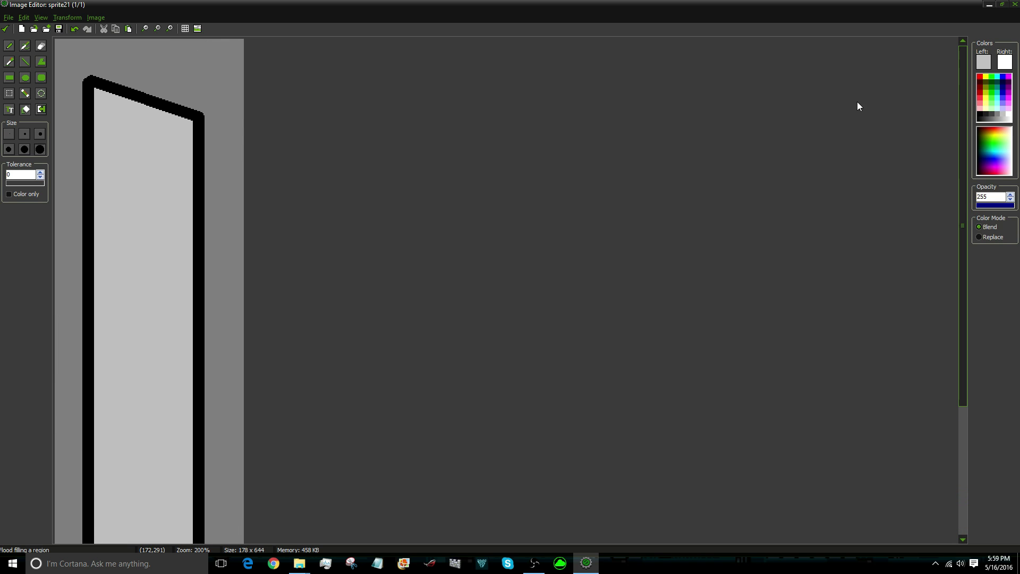
pyautogui.click(986, 76)
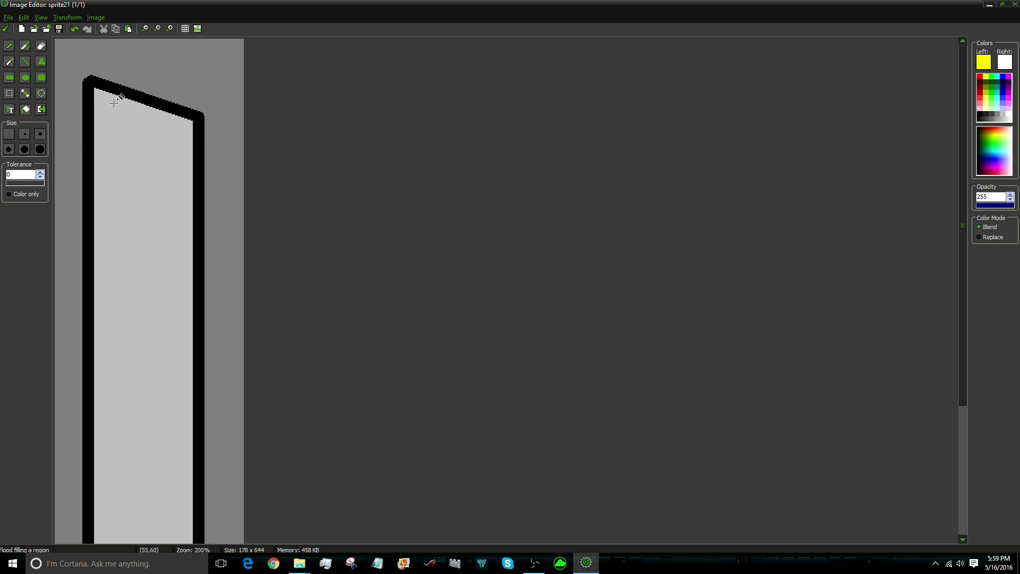
pyautogui.click(9, 61)
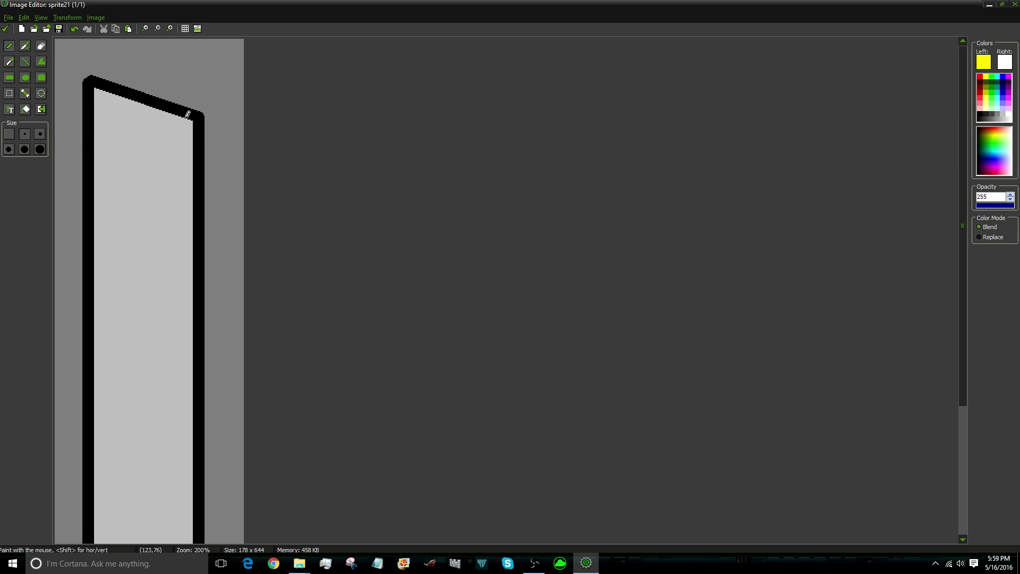
pyautogui.moveTo(116, 98); pyautogui.dragTo(130, 119)
pyautogui.click(75, 29)
pyautogui.moveTo(117, 97); pyautogui.dragTo(166, 118)
pyautogui.click(26, 110)
pyautogui.click(139, 113)
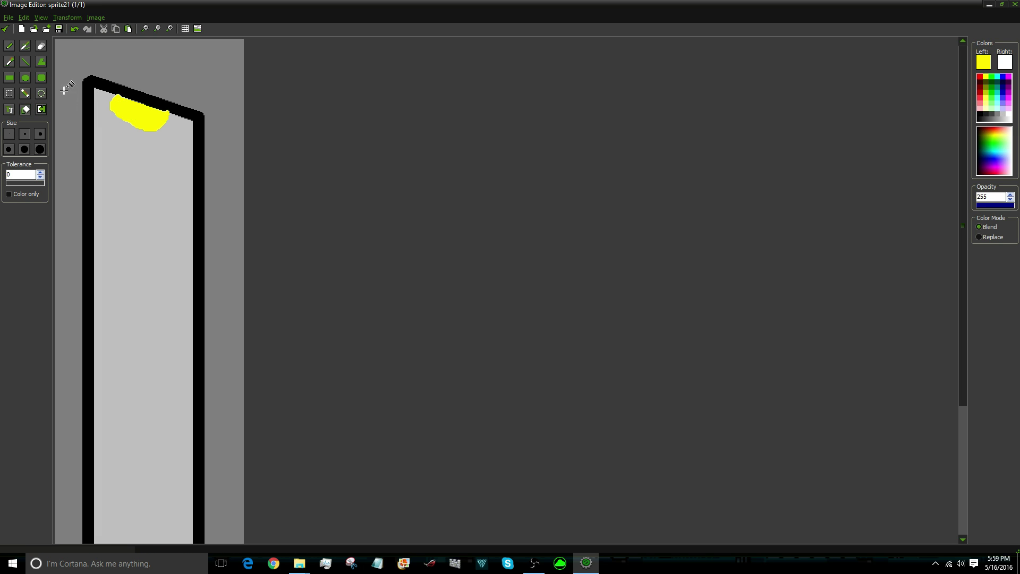
# Draw three short yellow light rays below the lamp, apply the image changes and close the sLightR sprite
pyautogui.click(25, 62)
pyautogui.moveTo(118, 132)
pyautogui.mouseDown()
pyautogui.moveTo(104, 155)
pyautogui.moveTo(181, 162)
pyautogui.moveTo(162, 159)
pyautogui.mouseUp()
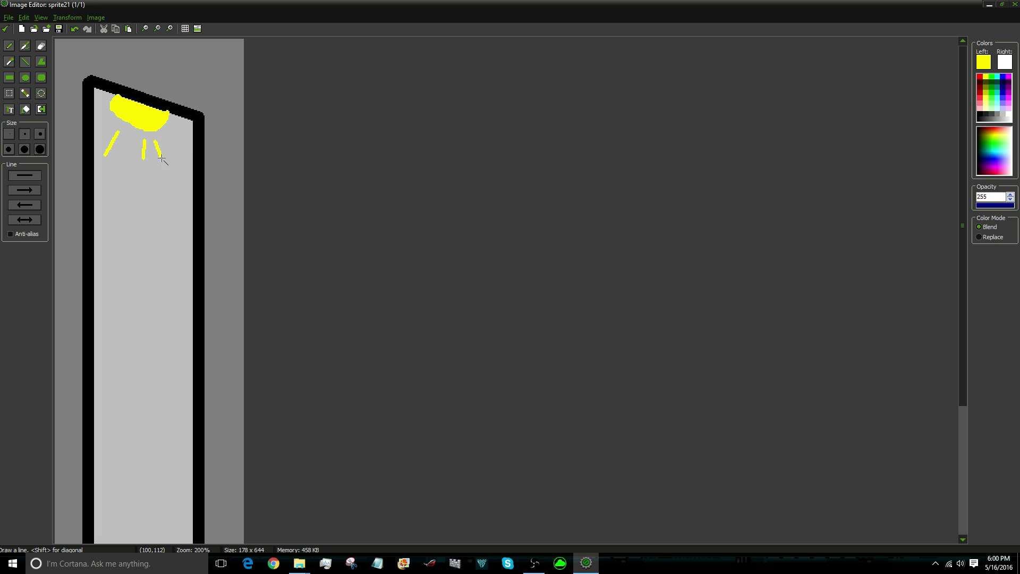
pyautogui.click(74, 28)
pyautogui.click(74, 28)
pyautogui.moveTo(138, 139)
pyautogui.mouseDown()
pyautogui.moveTo(132, 160)
pyautogui.moveTo(167, 143)
pyautogui.moveTo(165, 156)
pyautogui.mouseUp()
pyautogui.scroll(-2, 202, 180)
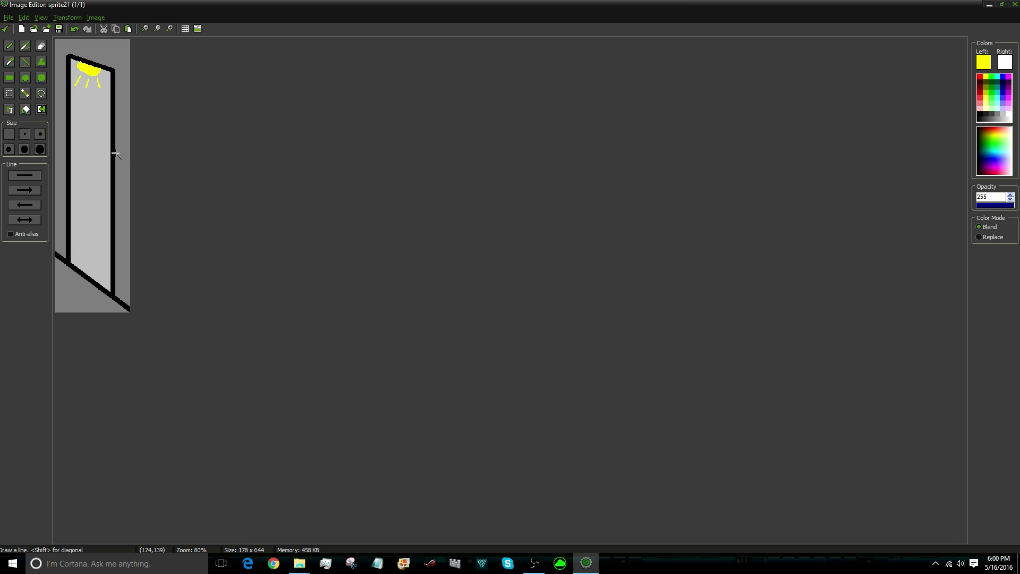
pyautogui.click(5, 28)
pyautogui.click(7, 31)
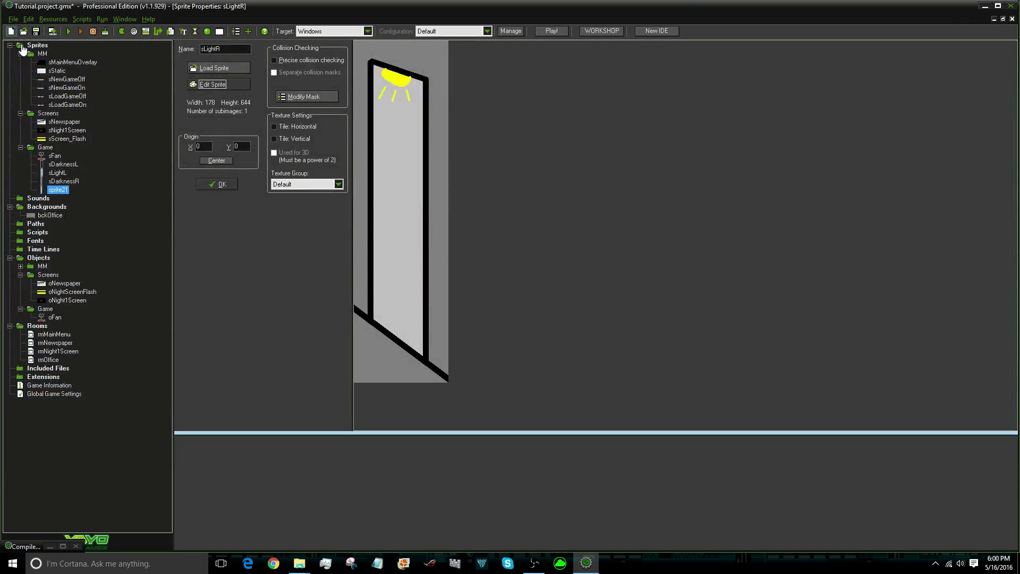
pyautogui.click(210, 184)
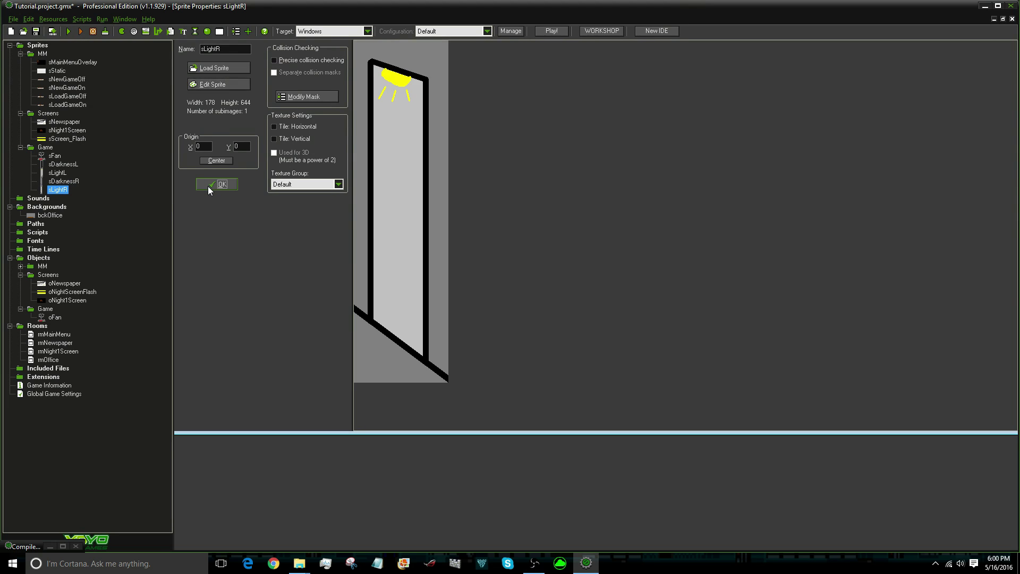
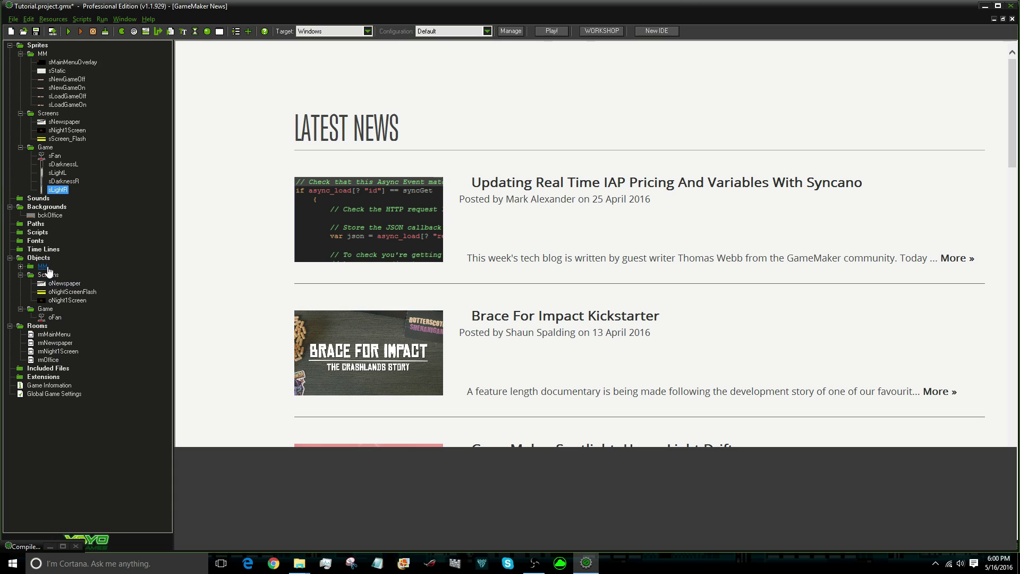
# Create an object named oDarknessL in the Game object group and assign it the sDarknessL sprite
pyautogui.rightClick(41, 310)
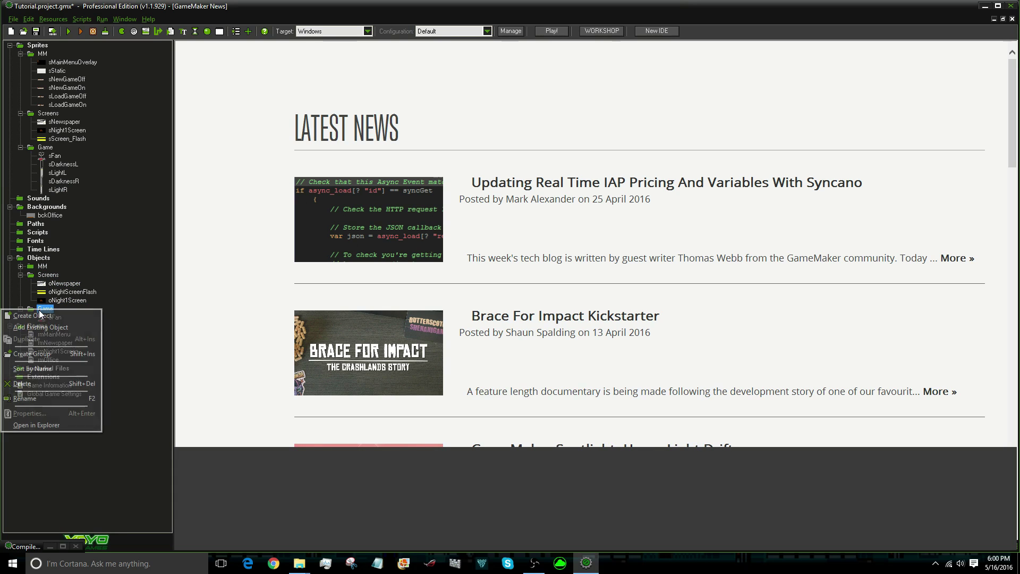
pyautogui.click(33, 315)
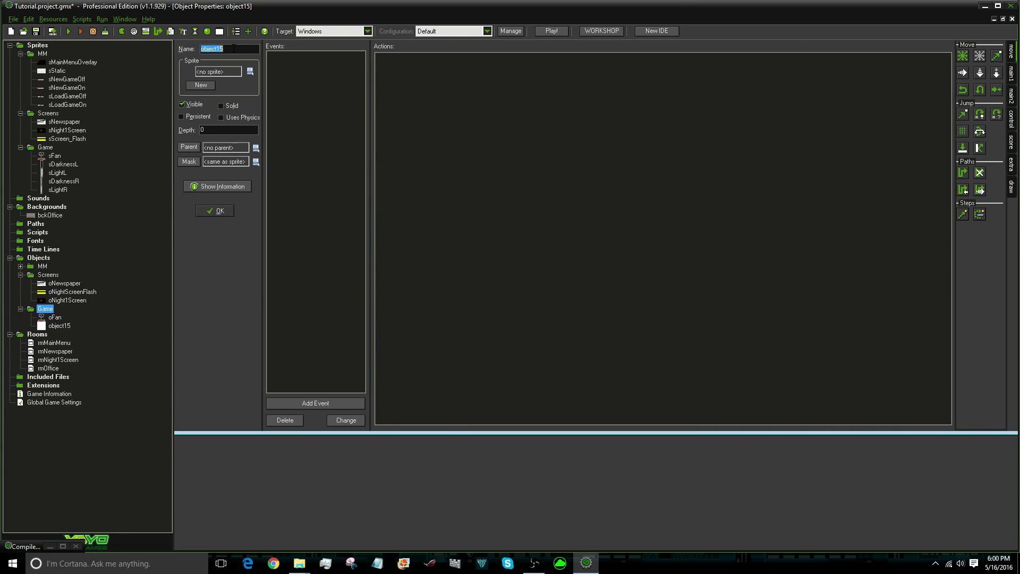
pyautogui.write('oDarknessL')
pyautogui.click(231, 72)
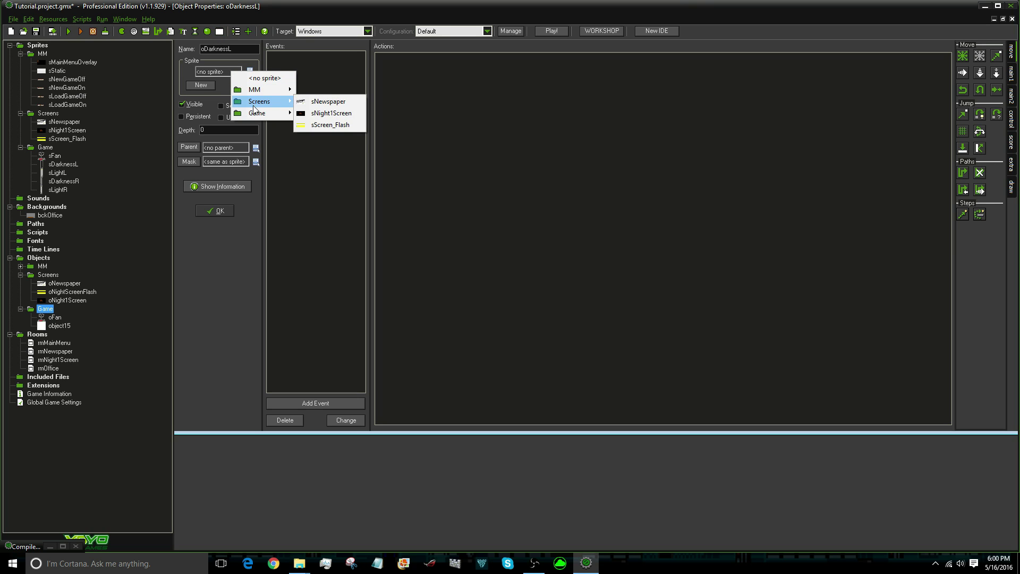
pyautogui.moveTo(258, 115)
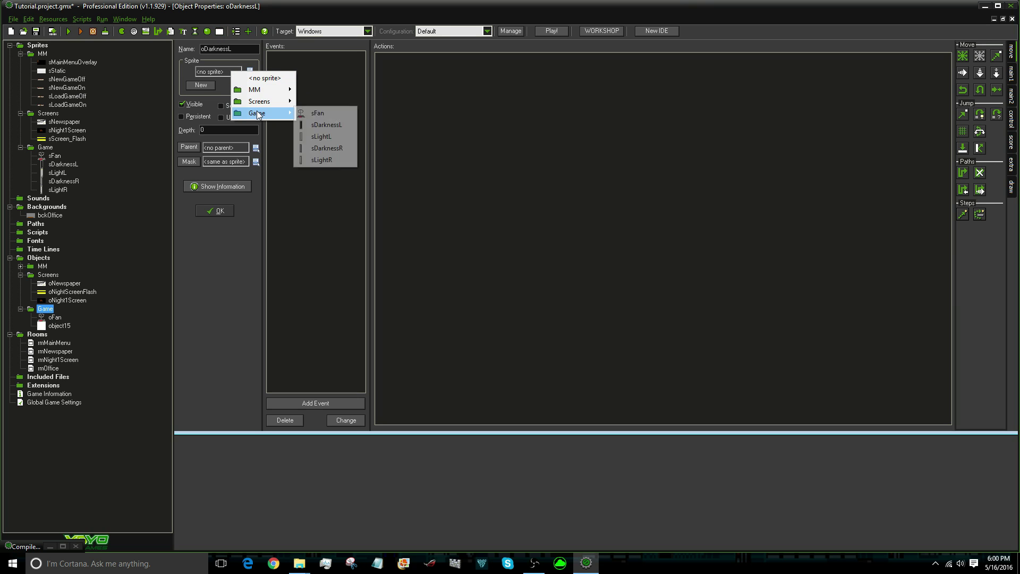
pyautogui.click(335, 128)
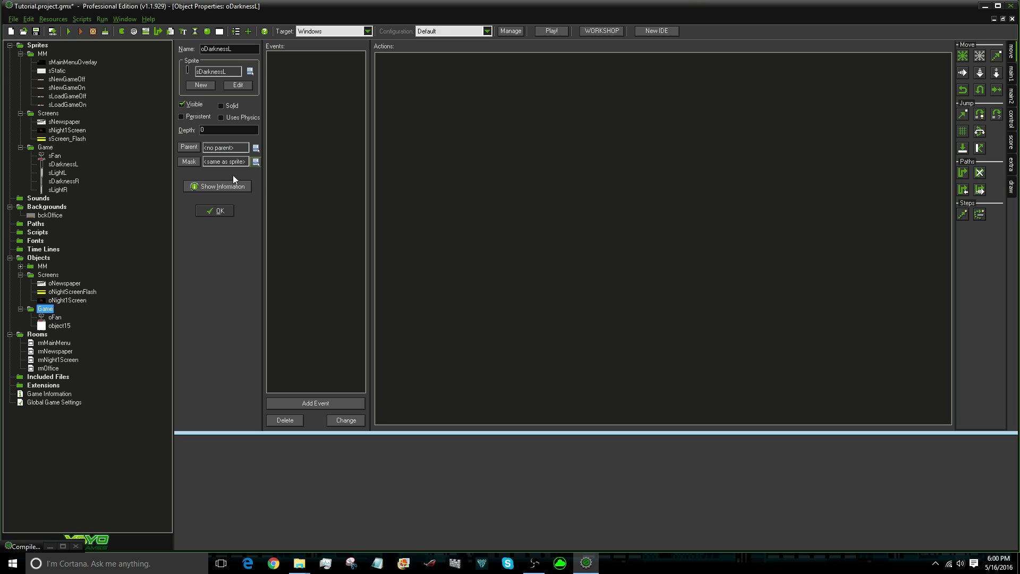
pyautogui.click(213, 211)
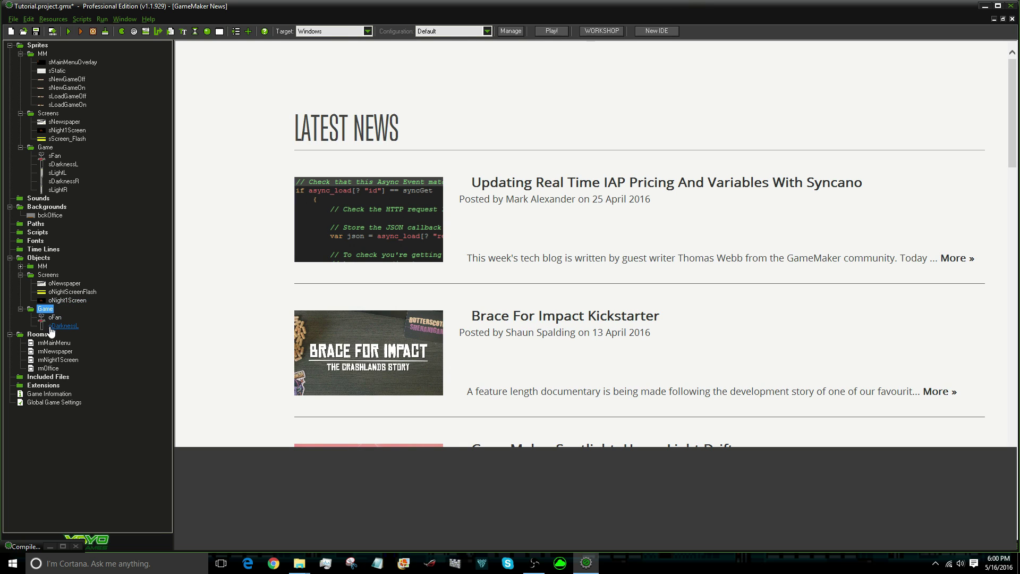
# Duplicate oDarknessL, assign the copy the sDarknessR sprite and name it oDarknessR
pyautogui.rightClick(63, 325)
pyautogui.click(40, 360)
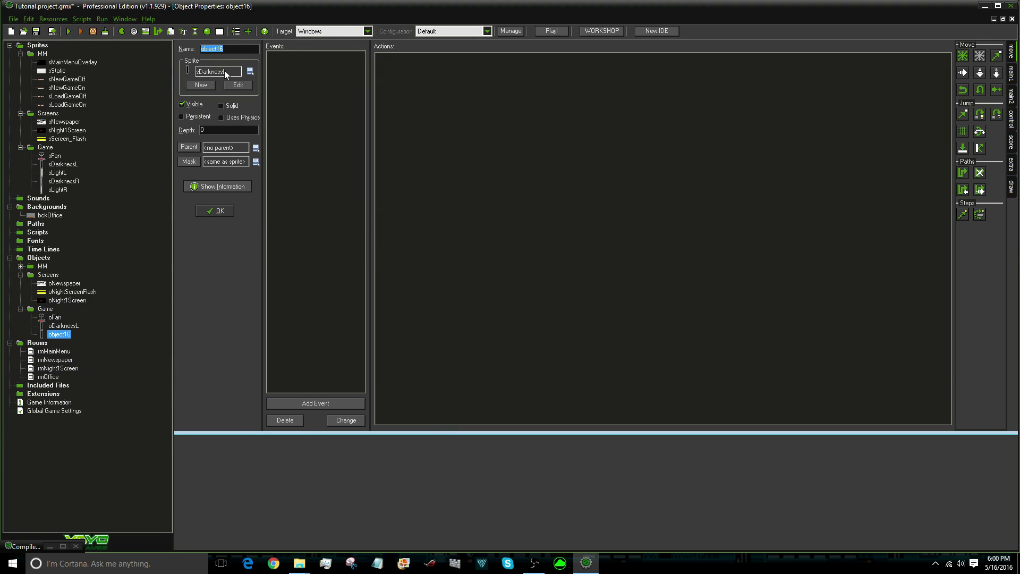
pyautogui.click(224, 70)
pyautogui.moveTo(257, 112)
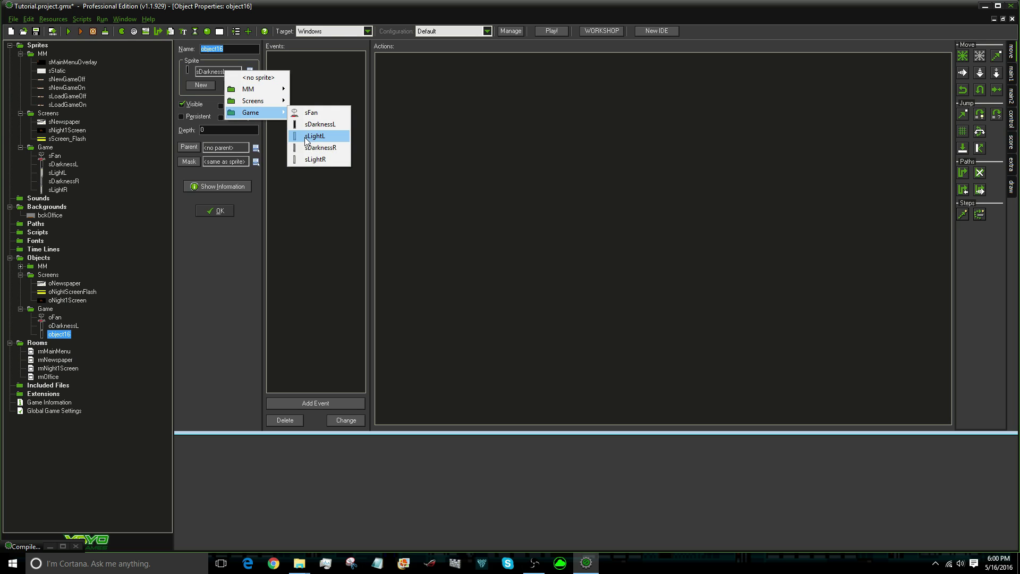
pyautogui.click(320, 148)
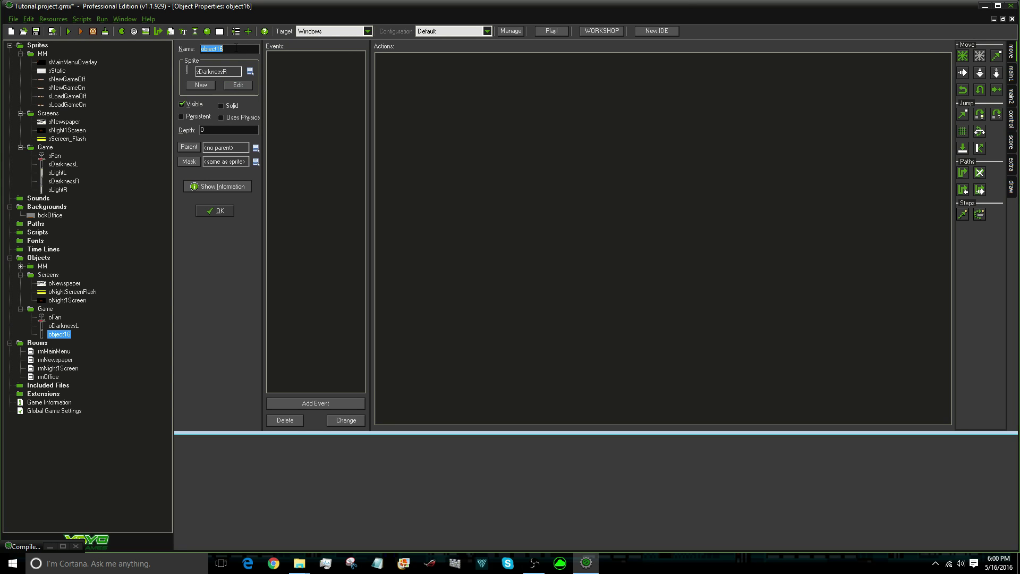
pyautogui.press('BackSpace')
pyautogui.click(219, 211)
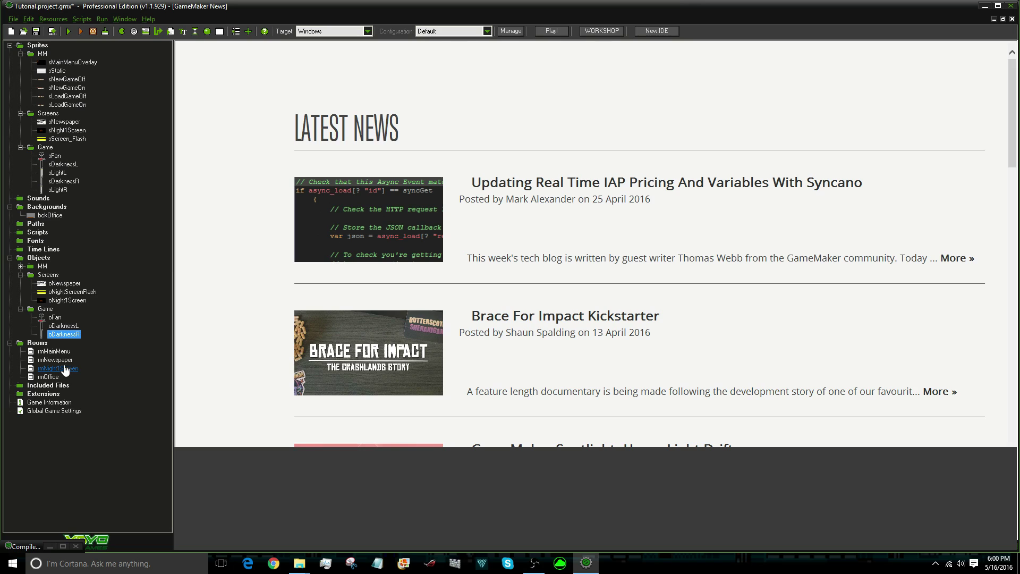
# Flood-fill the doorway opening of the sDarknessR sprite with black, apply the image changes and close the sprite
pyautogui.doubleClick(62, 336)
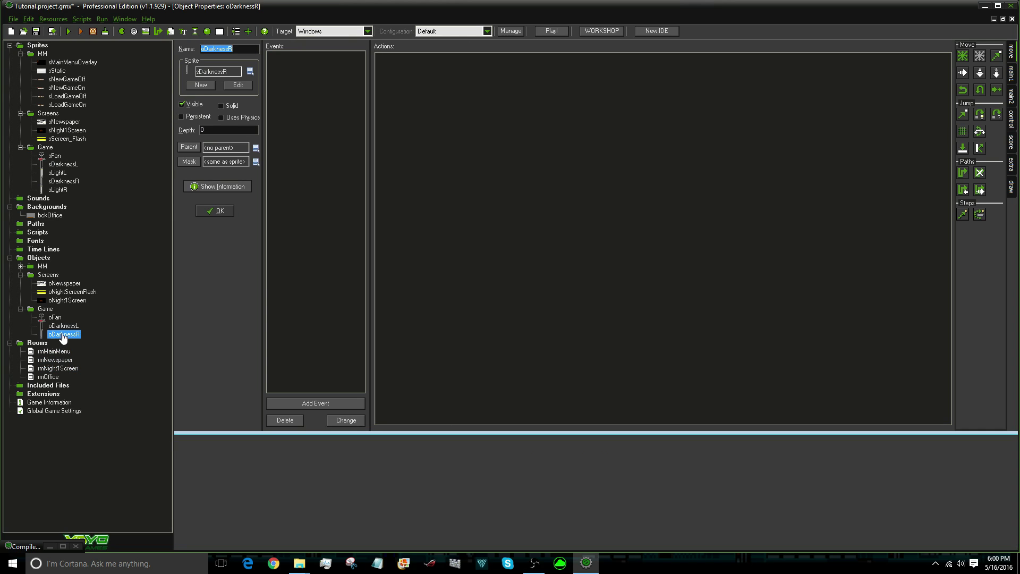
pyautogui.click(197, 211)
pyautogui.doubleClick(64, 181)
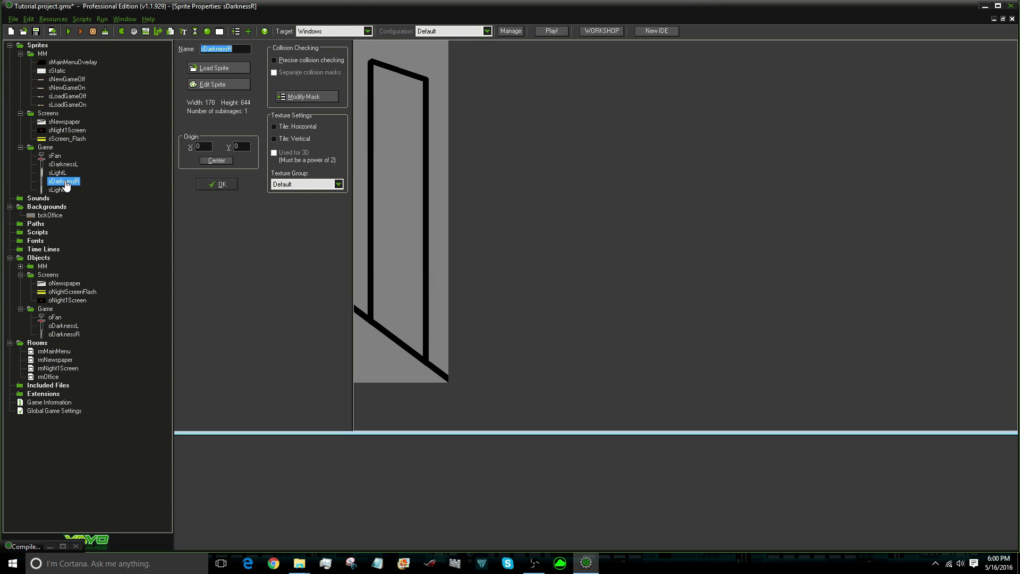
pyautogui.click(208, 86)
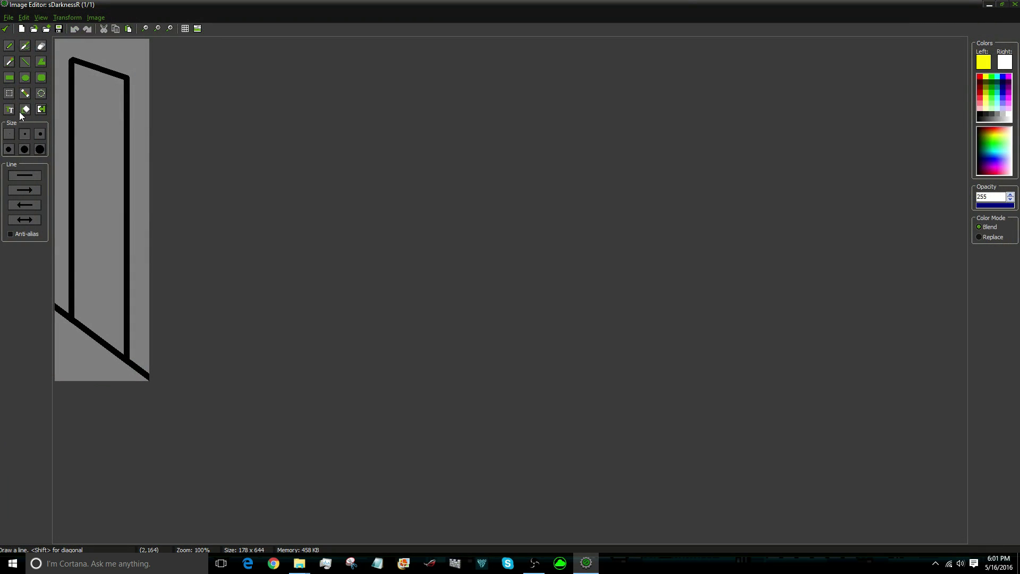
pyautogui.click(24, 109)
pyautogui.click(980, 113)
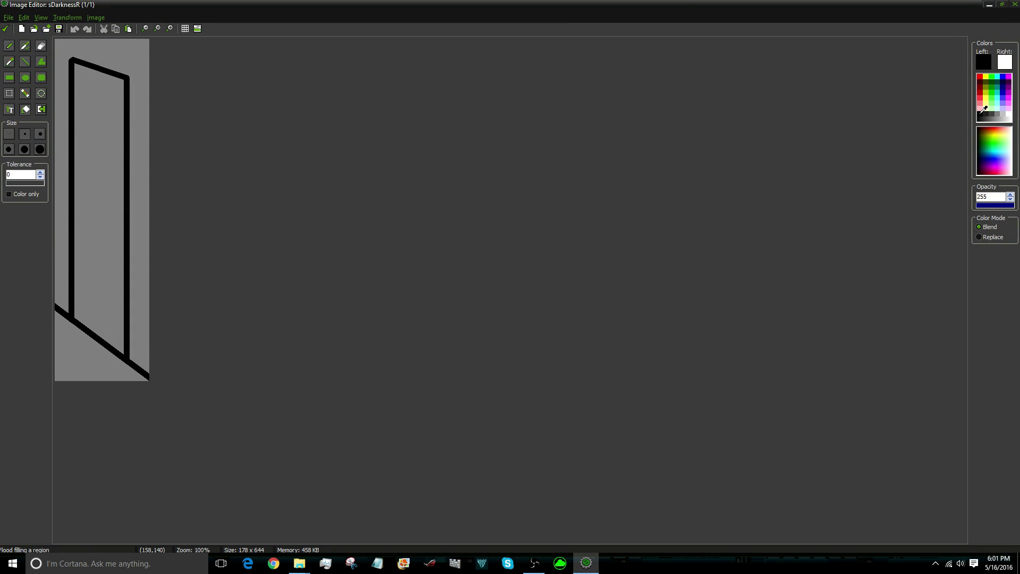
pyautogui.click(98, 133)
pyautogui.click(6, 29)
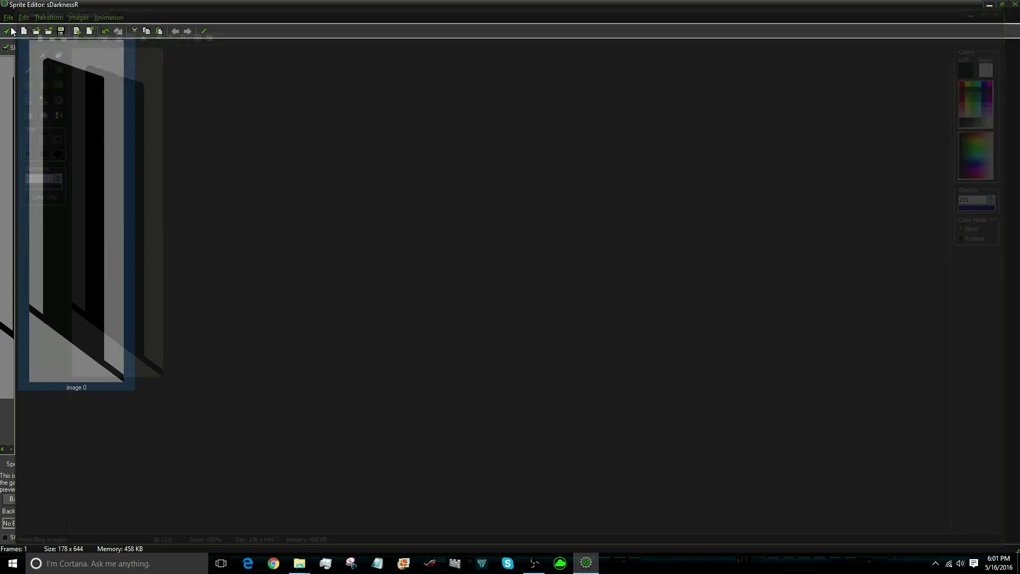
pyautogui.click(7, 31)
pyautogui.click(197, 184)
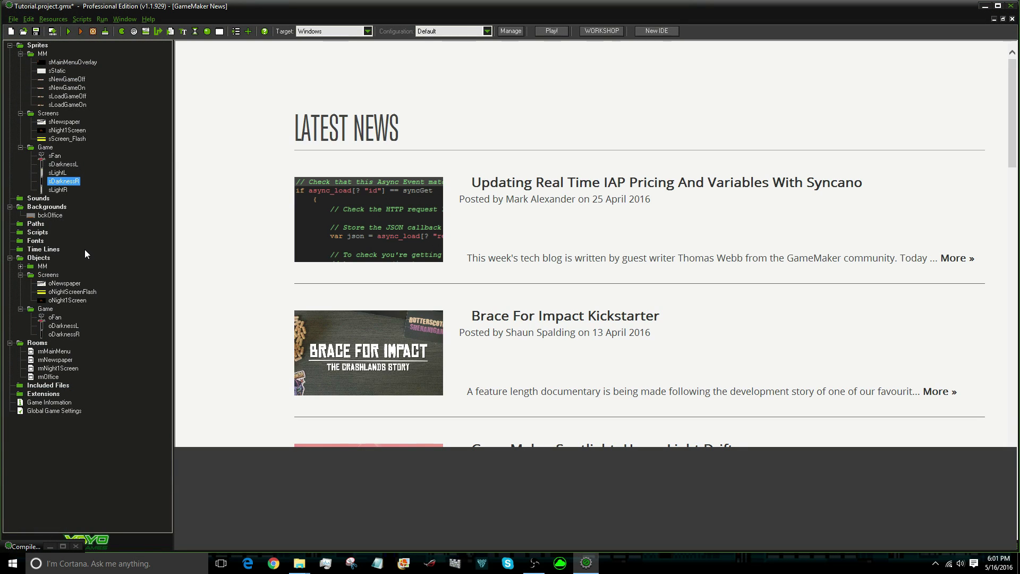
# Place oDarknessR on the right wall of rmOffice and, with X and Y snap set to 1, align it with the background's slanted floor line
pyautogui.doubleClick(41, 378)
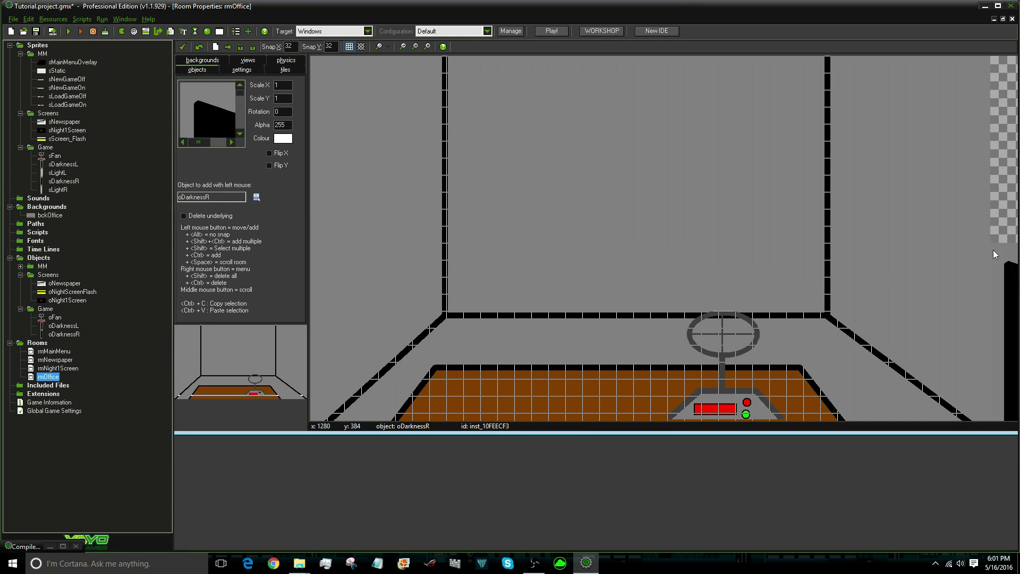
pyautogui.moveTo(993, 250); pyautogui.dragTo(861, 83)
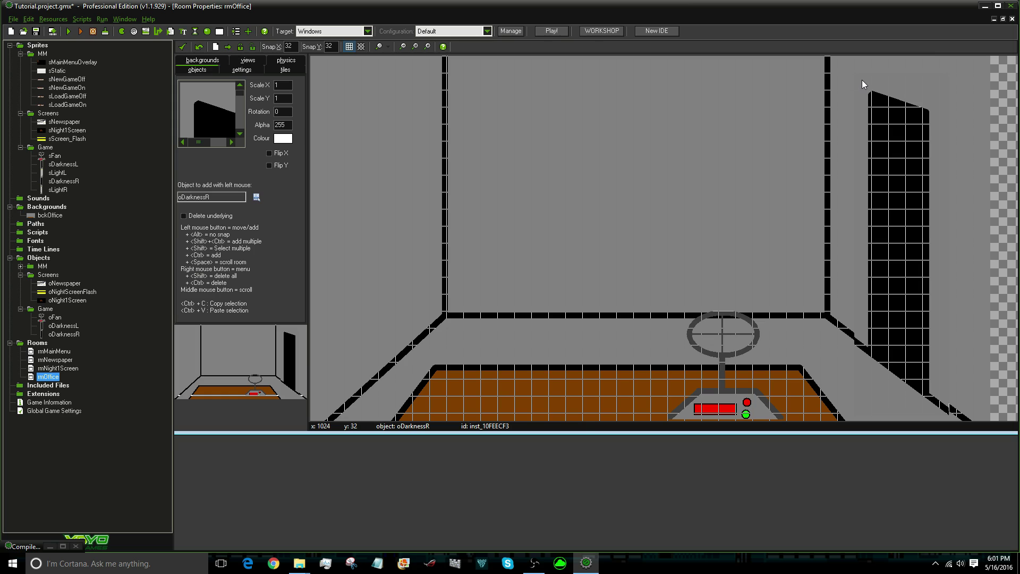
pyautogui.write('1')
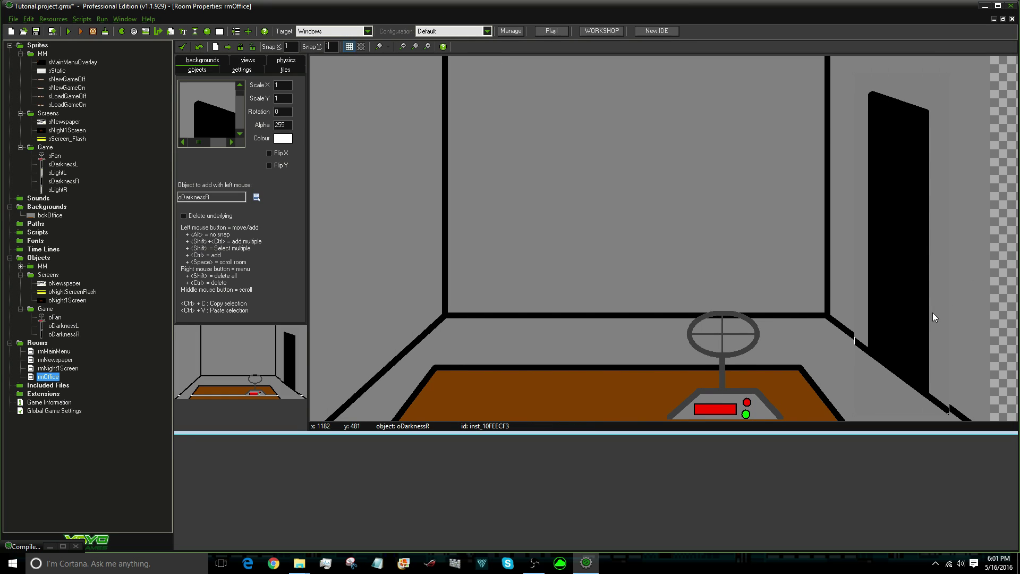
pyautogui.moveTo(932, 312); pyautogui.dragTo(903, 304)
pyautogui.keyDown('ctrl'); pyautogui.scroll(4, 949, 393); pyautogui.keyUp('ctrl')
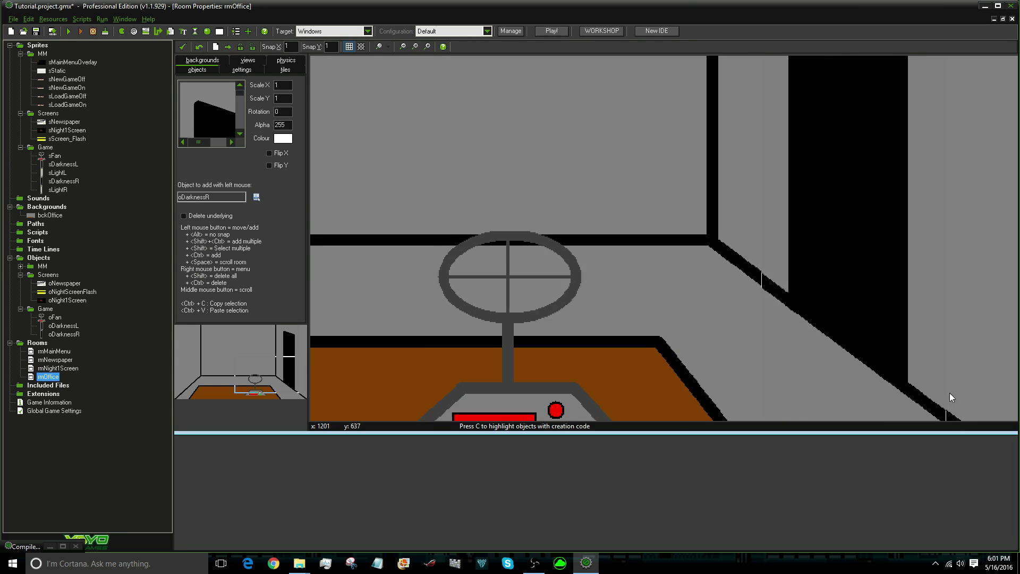
pyautogui.keyDown('ctrl'); pyautogui.scroll(1, 602, 142); pyautogui.keyUp('ctrl')
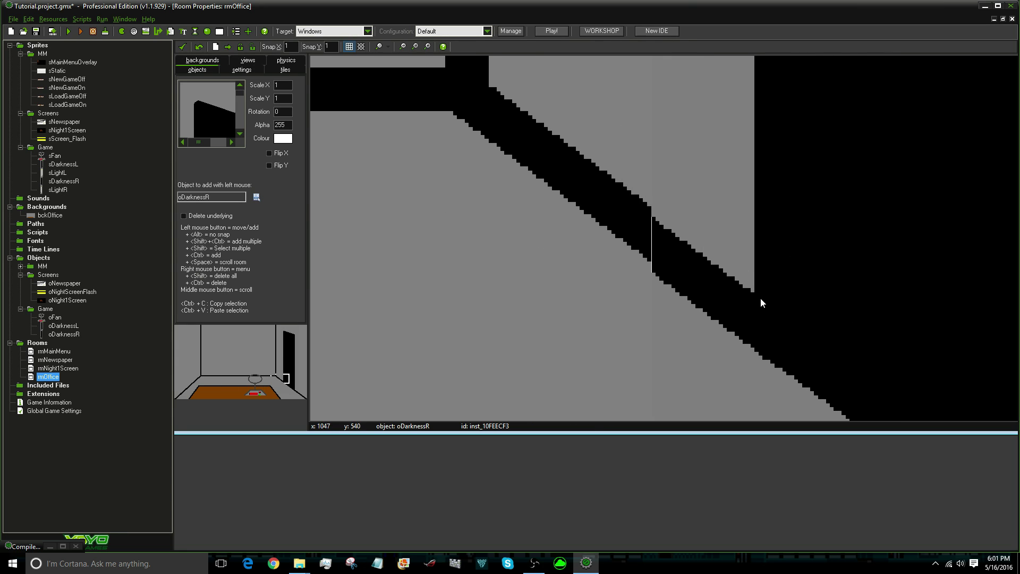
# Nudge the oDarknessR doorway in rmOffice so its floor edge lines up with the background's right wall edge
pyautogui.moveTo(761, 299)
pyautogui.mouseDown()
pyautogui.moveTo(761, 282)
pyautogui.moveTo(761, 291)
pyautogui.mouseUp()
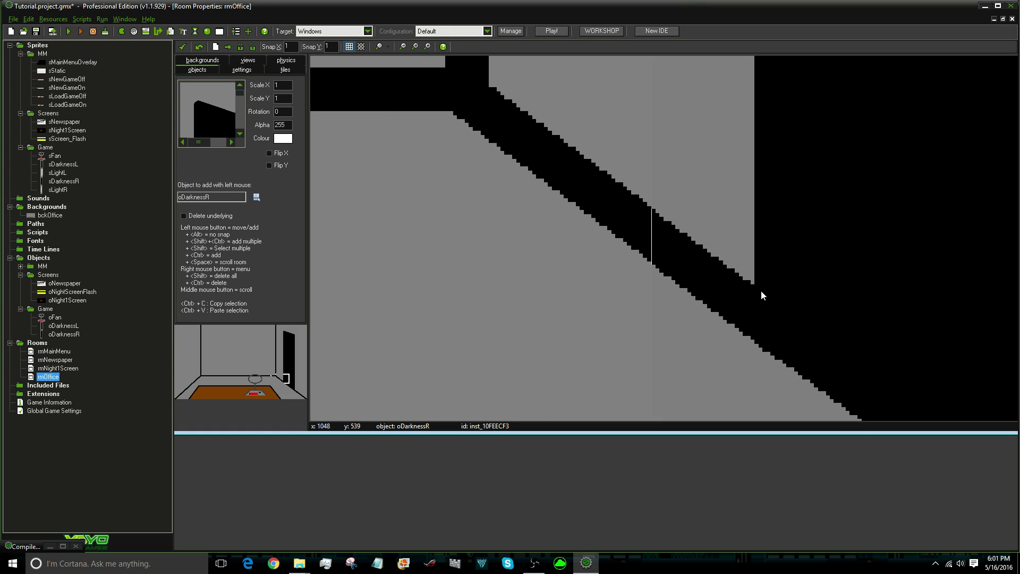
pyautogui.keyDown('ctrl'); pyautogui.scroll(-6, 761, 290); pyautogui.keyUp('ctrl')
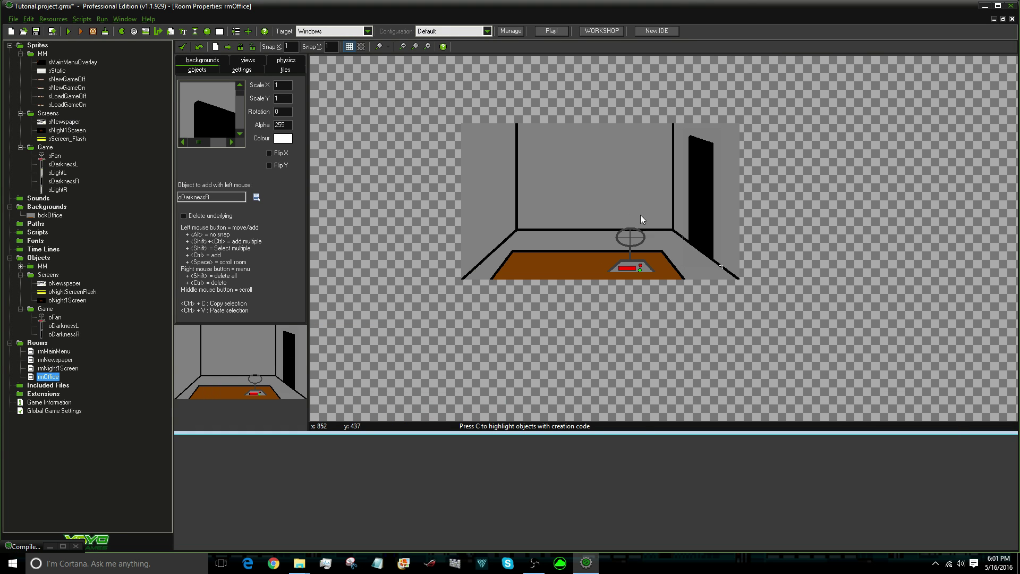
pyautogui.keyDown('ctrl'); pyautogui.scroll(2, 525, 157); pyautogui.keyUp('ctrl')
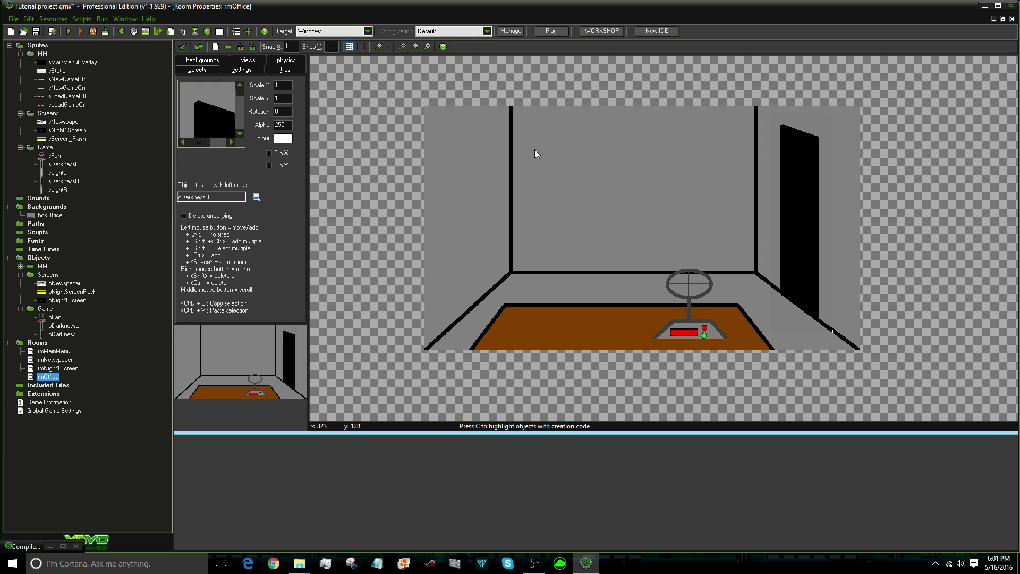
# Add an oDarknessL instance to rmOffice and place it as the doorway on the left wall
pyautogui.click(216, 195)
pyautogui.moveTo(238, 223)
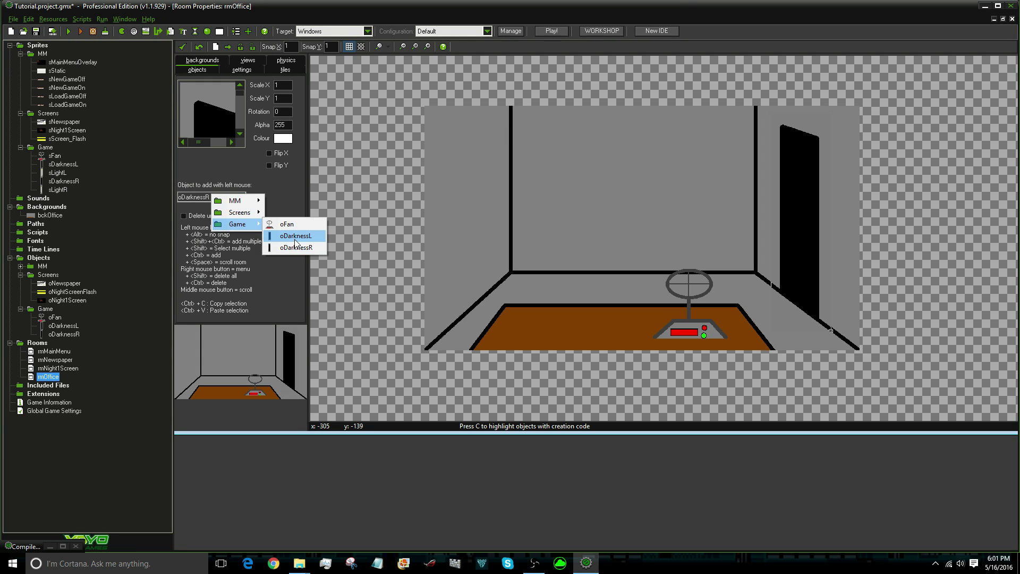
pyautogui.click(295, 236)
pyautogui.moveTo(389, 336); pyautogui.dragTo(440, 125)
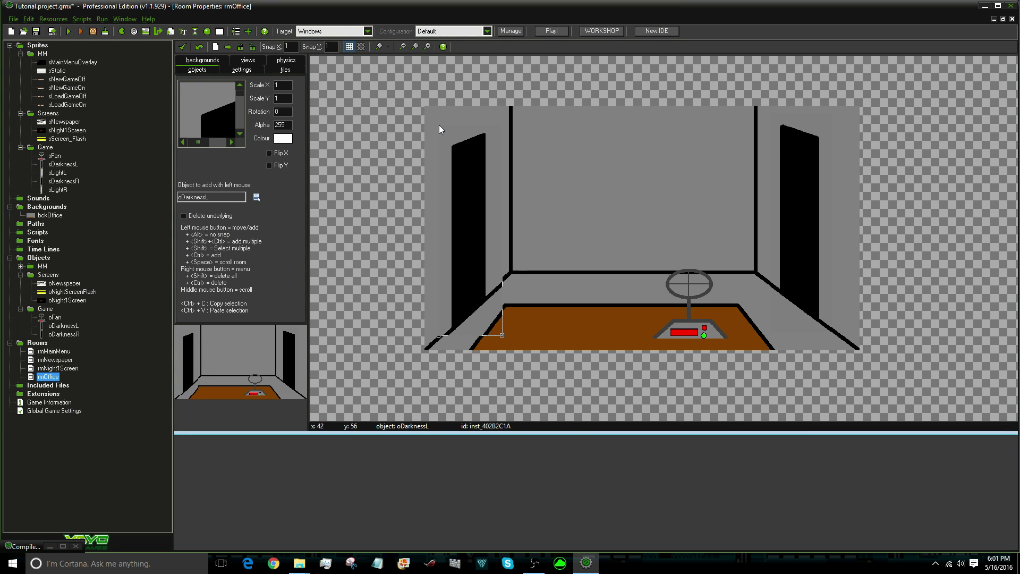
# Fine-tune the oDarknessL doorway to match the left wall's floor line and save the rmOffice room
pyautogui.keyDown('ctrl'); pyautogui.scroll(1, 537, 346); pyautogui.keyUp('ctrl')
pyautogui.keyDown('ctrl'); pyautogui.scroll(1, 448, 269); pyautogui.keyUp('ctrl')
pyautogui.keyDown('ctrl'); pyautogui.scroll(1, 463, 341); pyautogui.keyUp('ctrl')
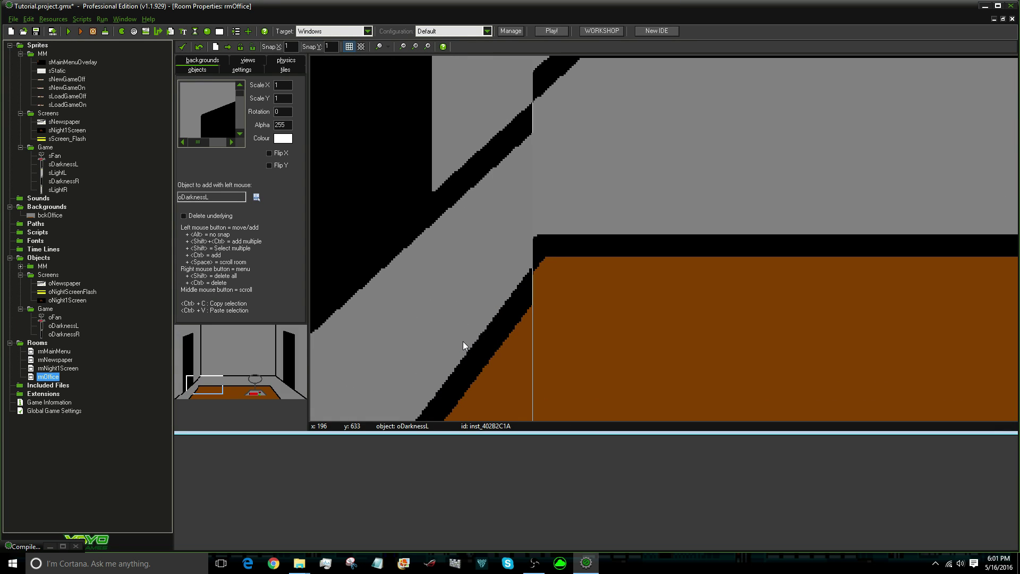
pyautogui.moveTo(487, 314); pyautogui.dragTo(489, 280)
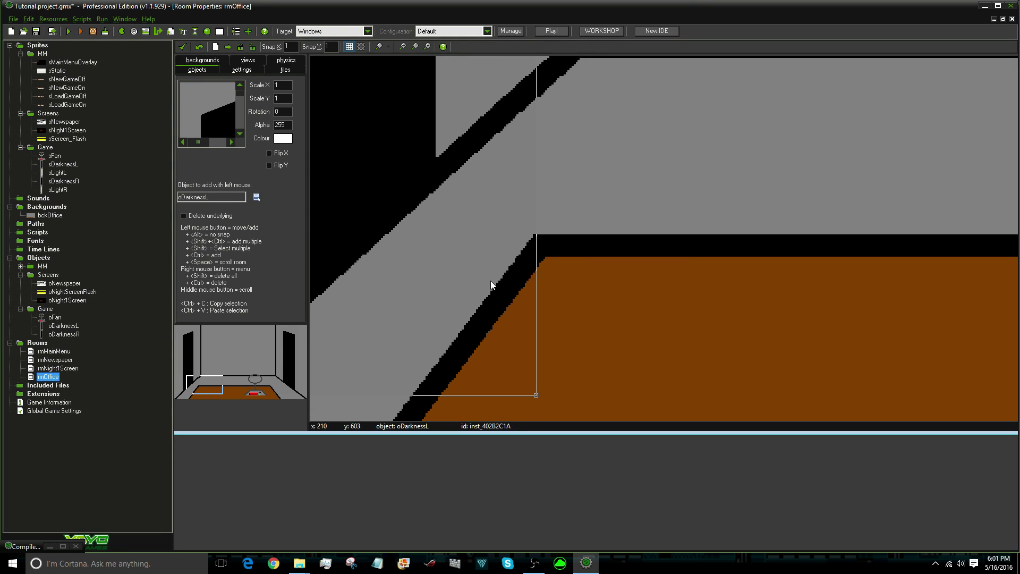
pyautogui.scroll(1, 519, 178)
pyautogui.scroll(-5, 517, 177)
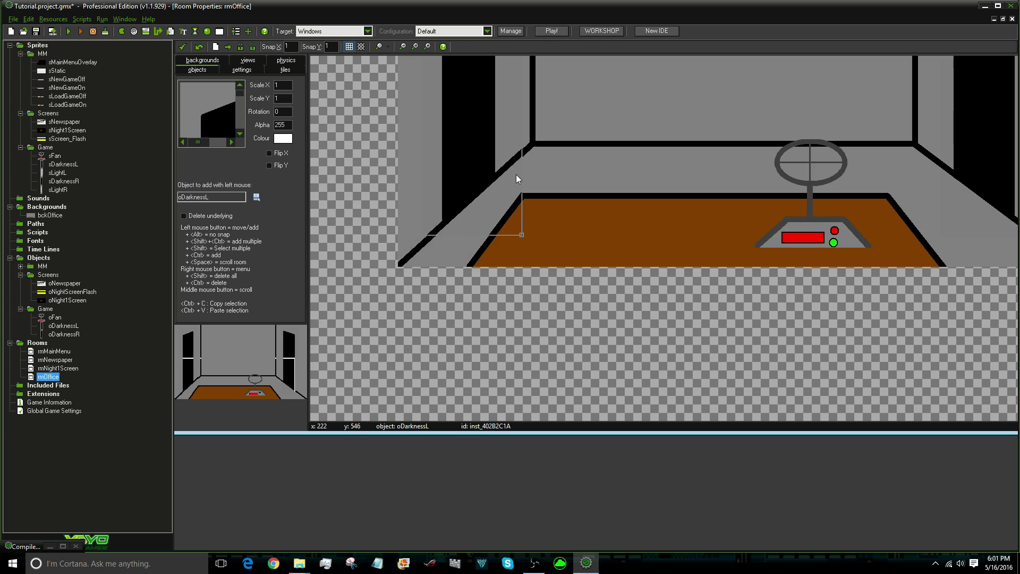
pyautogui.scroll(1, 521, 93)
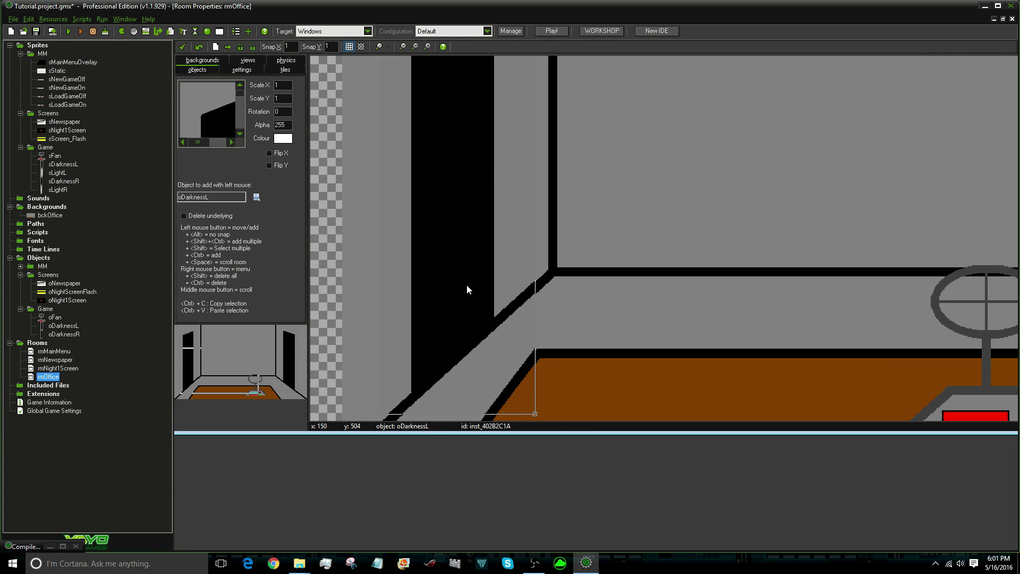
pyautogui.moveTo(466, 287)
pyautogui.mouseDown()
pyautogui.moveTo(454, 300)
pyautogui.moveTo(466, 293)
pyautogui.mouseUp()
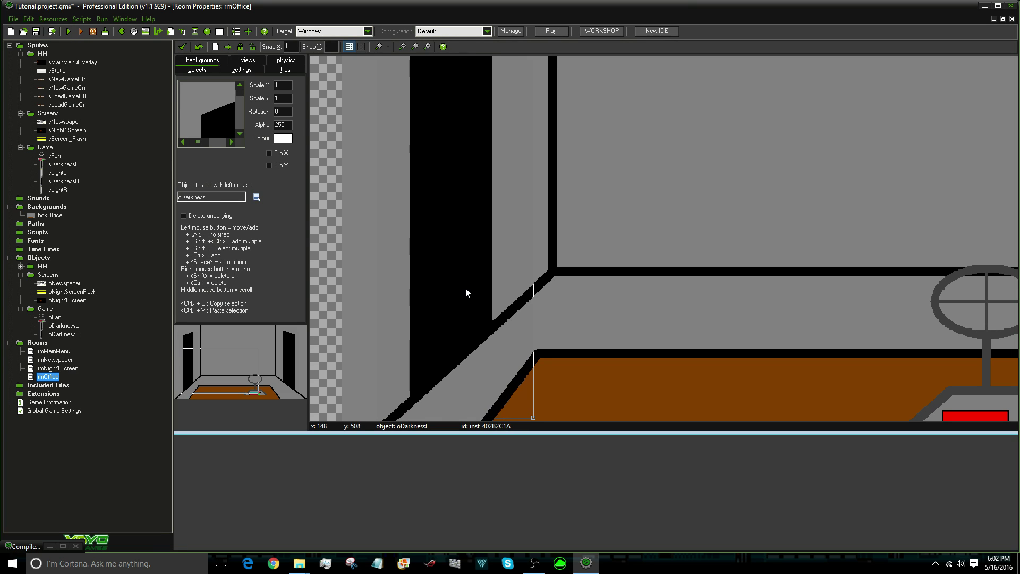
pyautogui.scroll(-3, 465, 288)
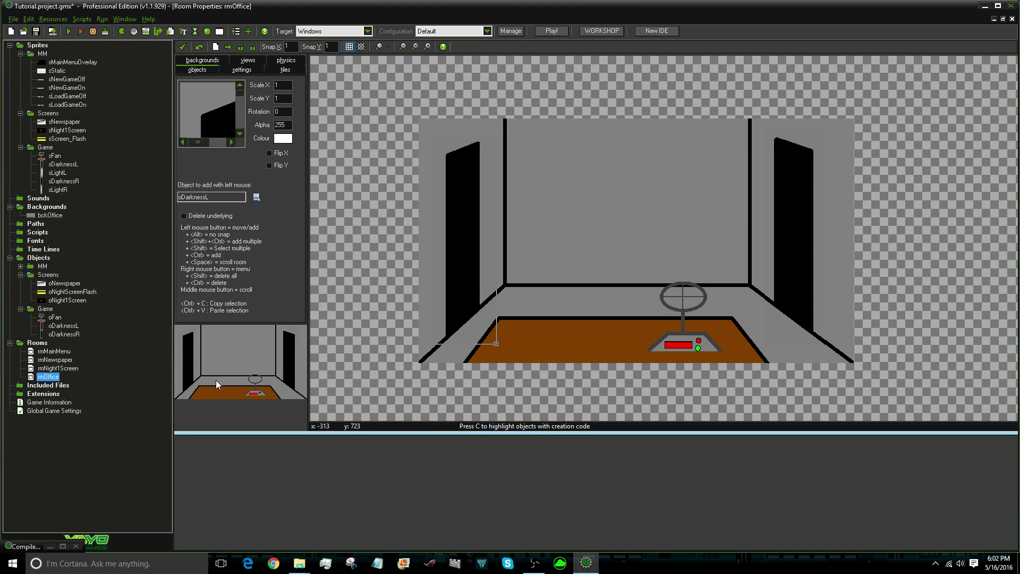
pyautogui.click(181, 47)
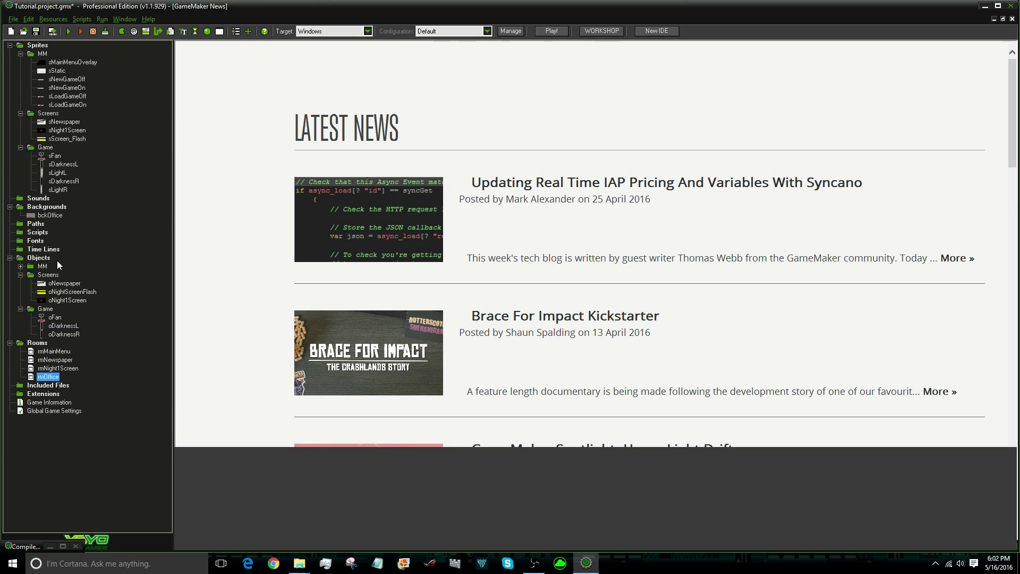
# Duplicate oDarknessL as a new object named oLightL and assign it the sLightL sprite
pyautogui.rightClick(57, 326)
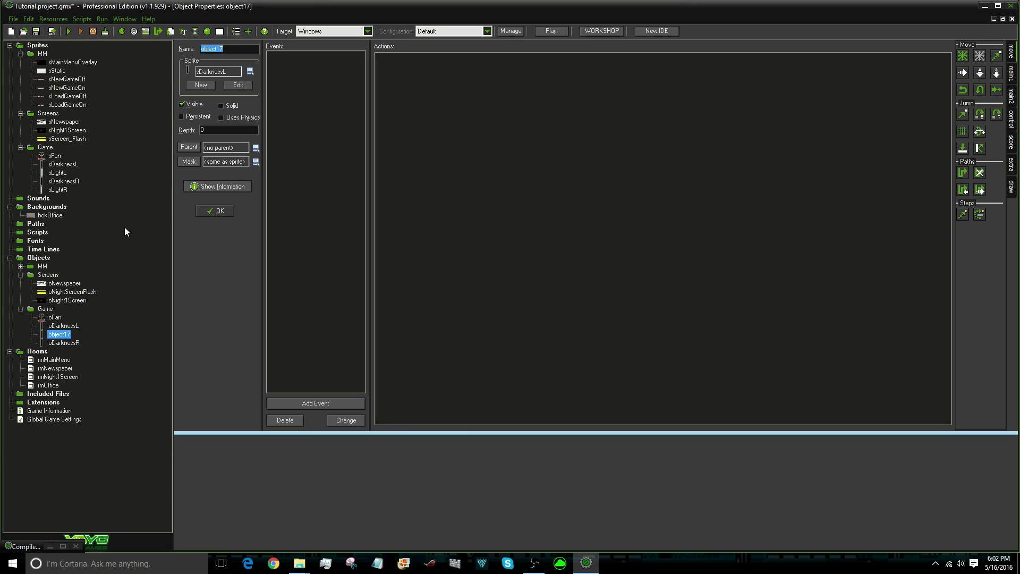
pyautogui.write('oLightL')
pyautogui.click(234, 70)
pyautogui.moveTo(261, 109)
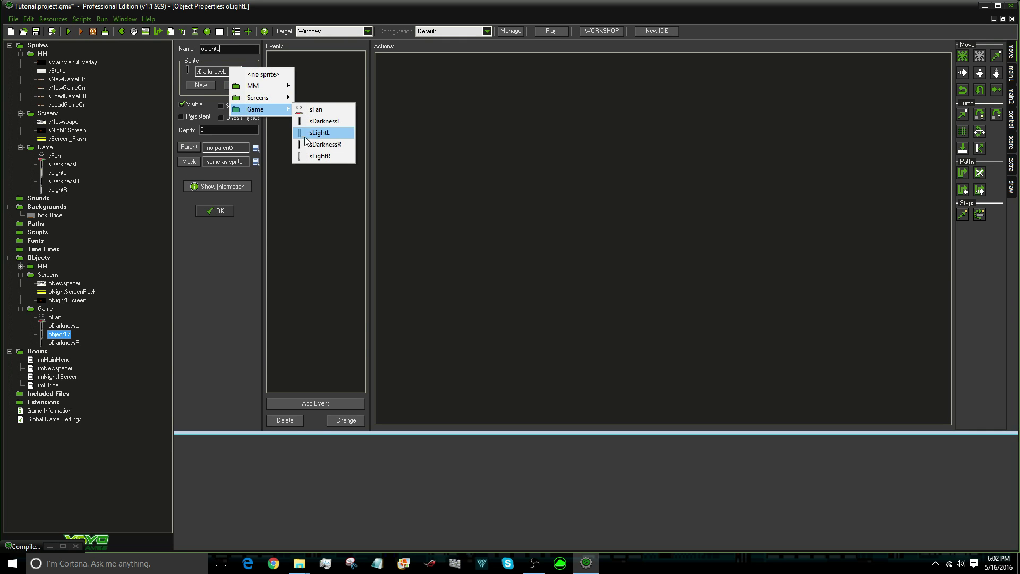
pyautogui.click(326, 134)
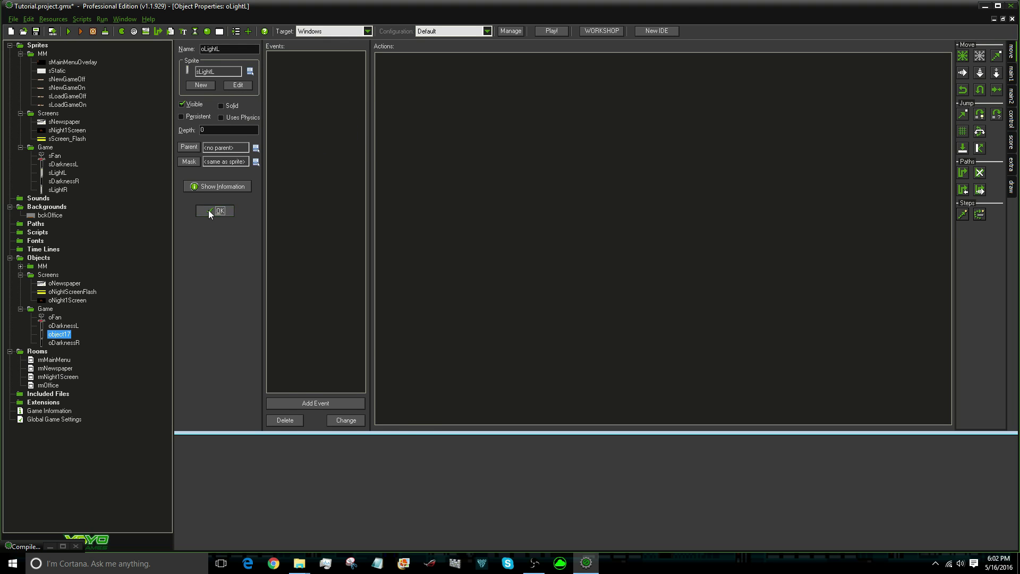
pyautogui.click(214, 211)
# Duplicate oDarknessR as a new object named oLightR and assign it the sLightR sprite
pyautogui.rightClick(55, 344)
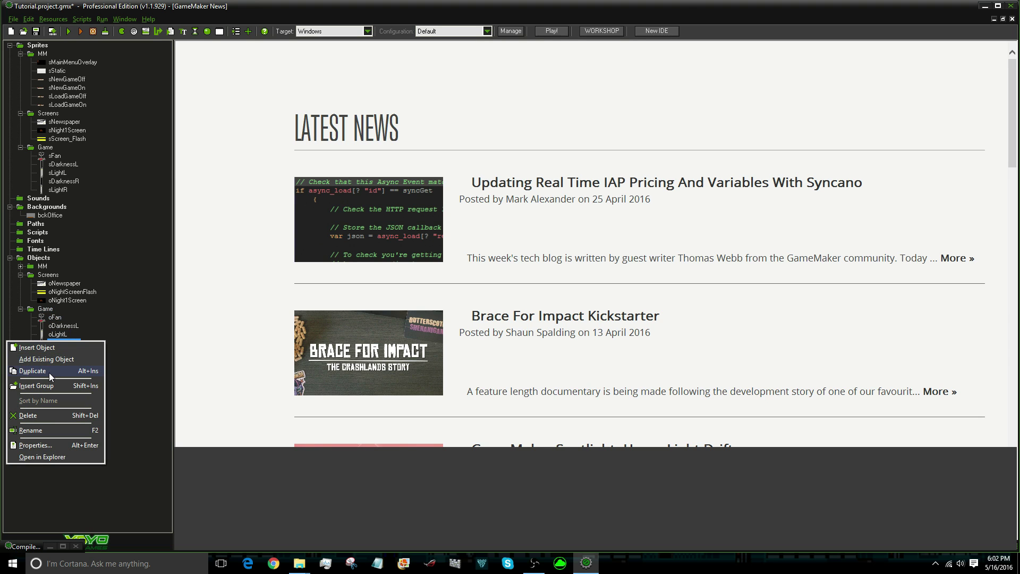
pyautogui.click(49, 372)
pyautogui.write('o')
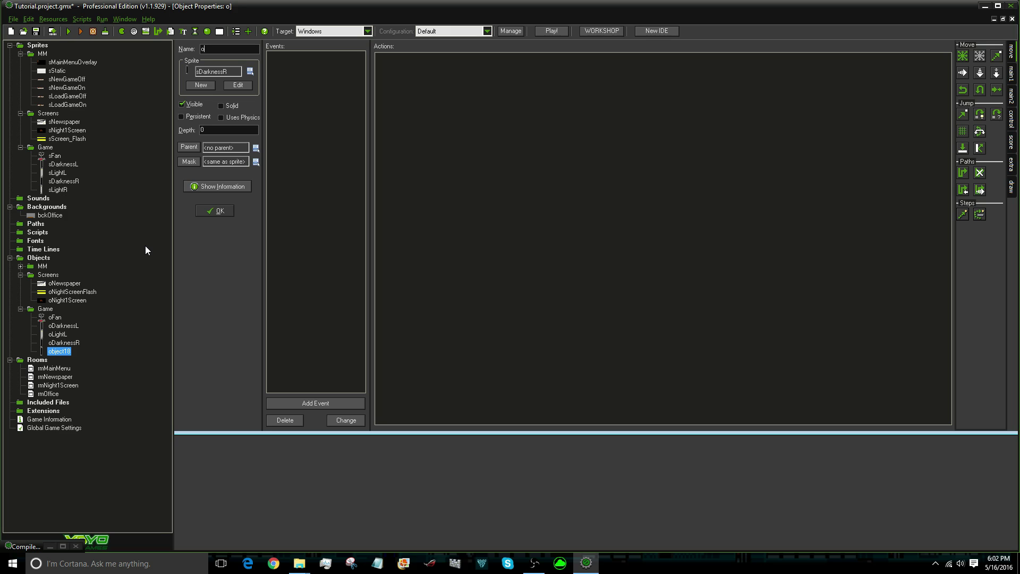
pyautogui.write('LightR')
pyautogui.click(215, 71)
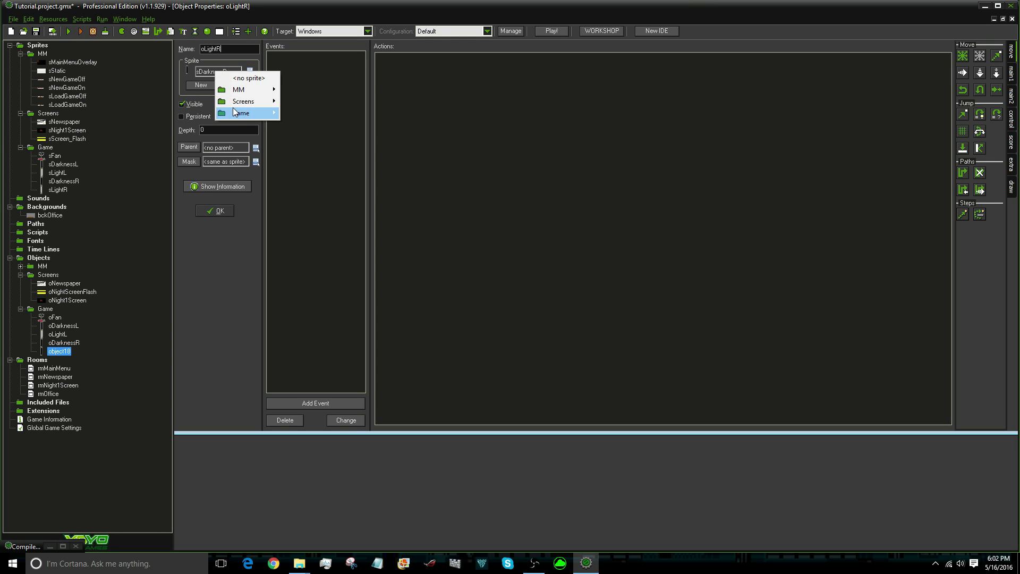
pyautogui.moveTo(241, 113)
pyautogui.click(327, 162)
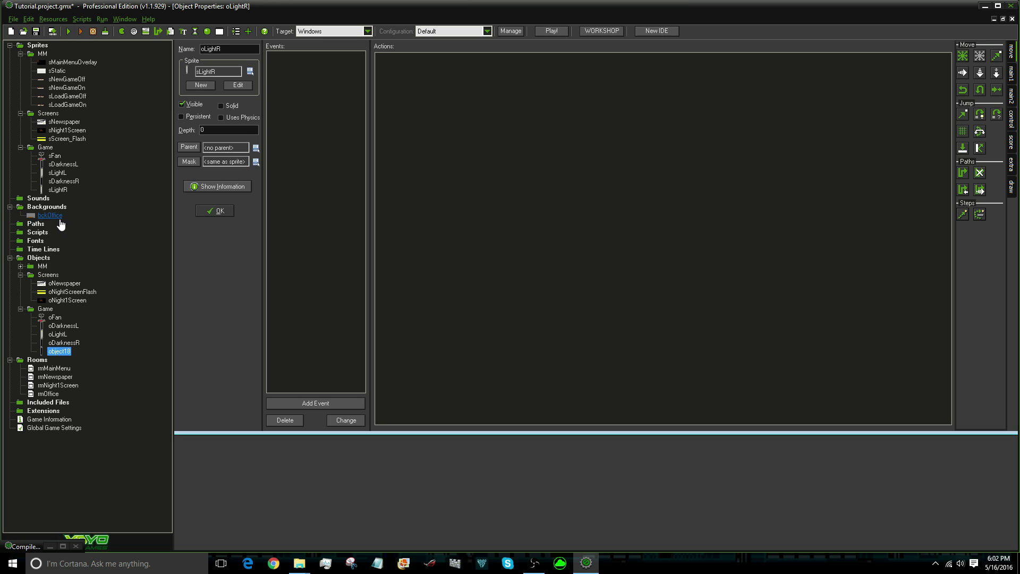
pyautogui.click(206, 215)
# Delete the oLightR and oLightL objects from the Game object group
pyautogui.rightClick(58, 351)
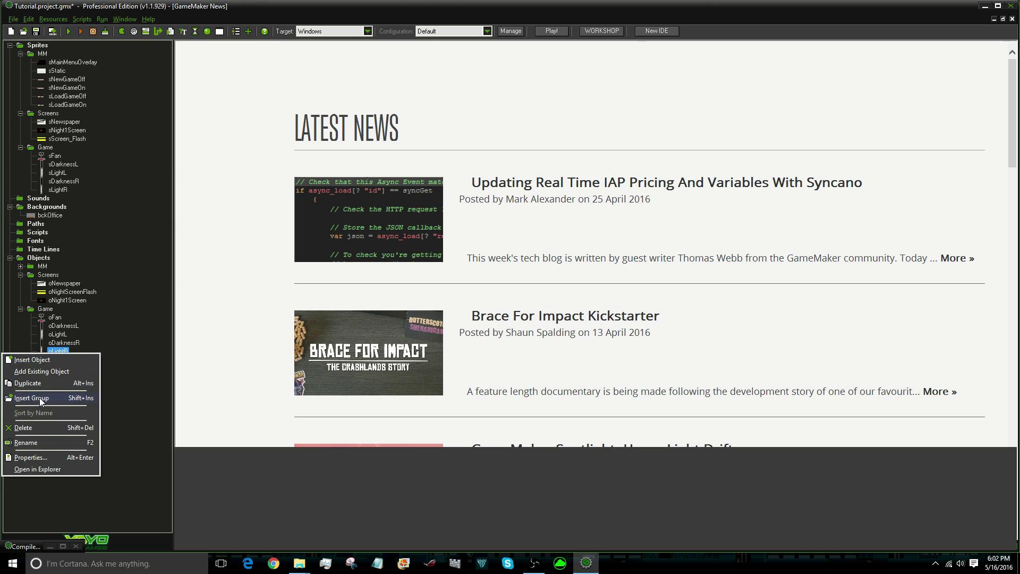
pyautogui.click(36, 428)
pyautogui.press('Return')
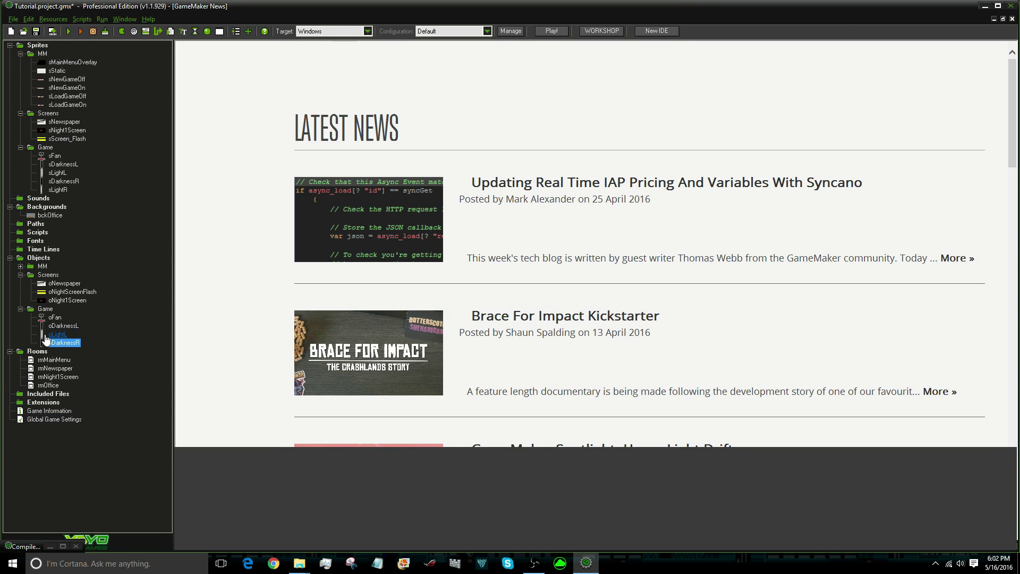
pyautogui.rightClick(45, 336)
pyautogui.click(46, 416)
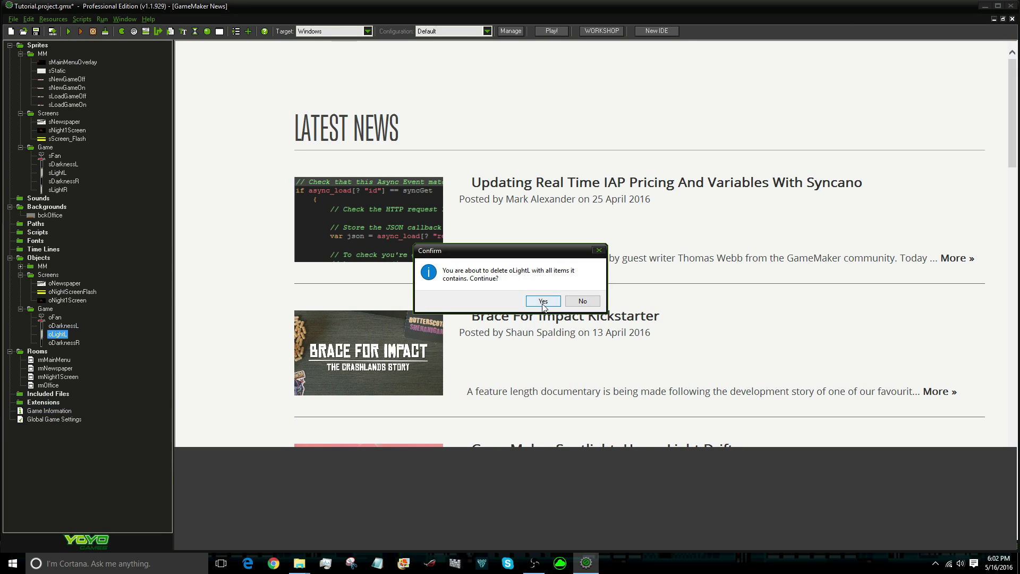
pyautogui.click(543, 301)
# Copy the sLightL sprite's image and close its sprite properties
pyautogui.doubleClick(56, 173)
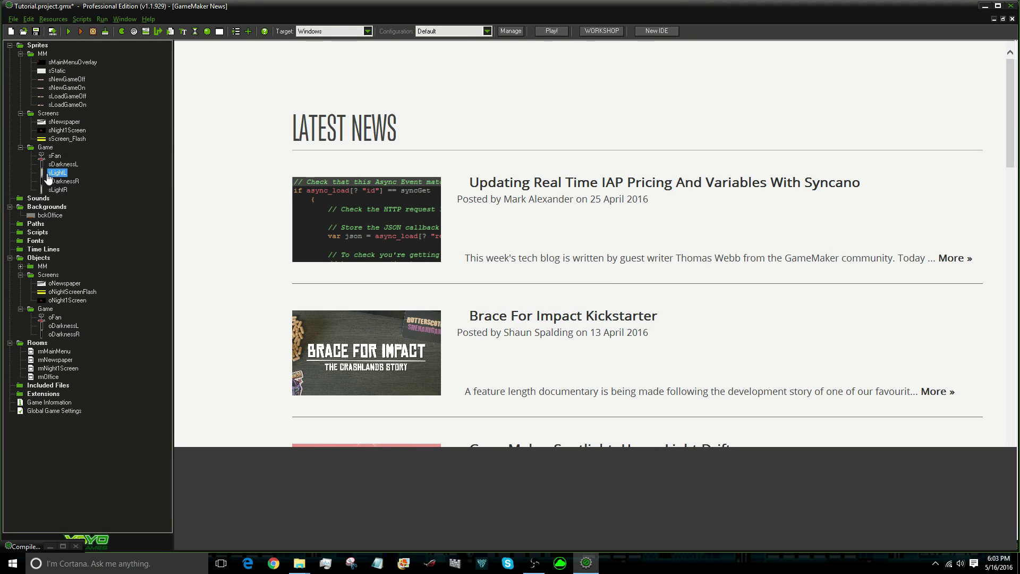
pyautogui.click(196, 85)
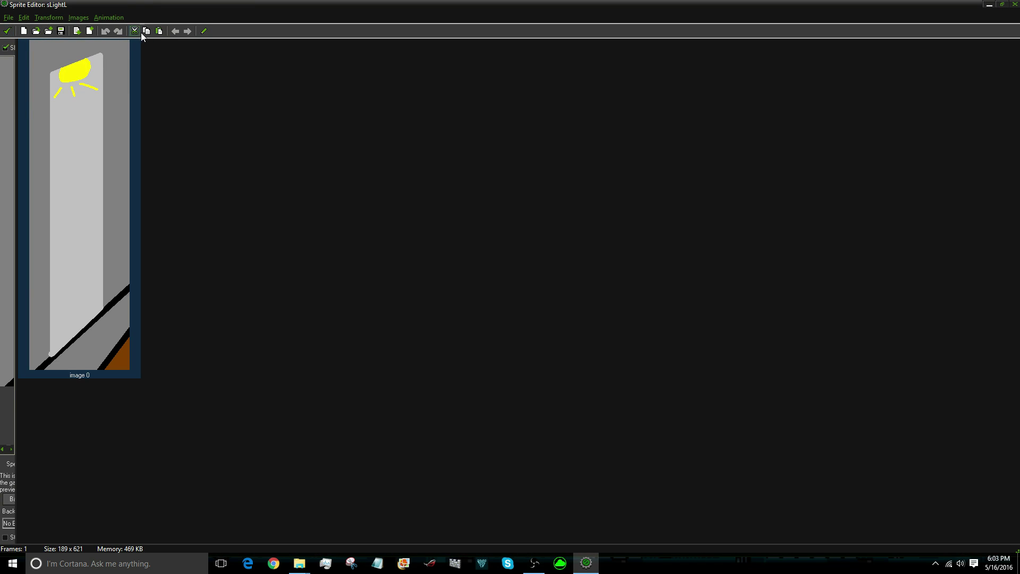
pyautogui.click(7, 30)
pyautogui.click(222, 183)
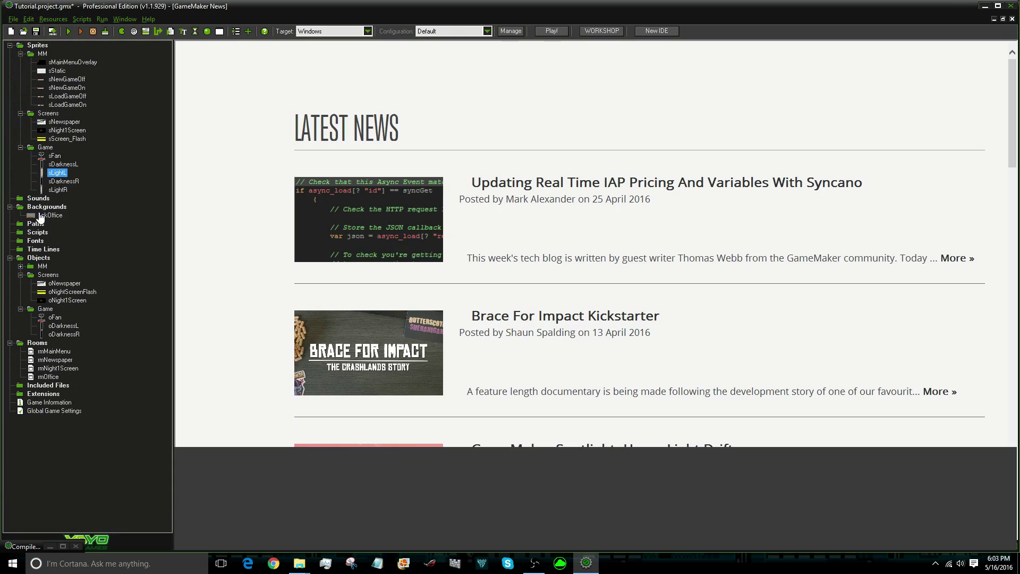
# Paste the copied sLightL image into the bckOffice background and position it on the left wall along the floor line
pyautogui.doubleClick(40, 216)
pyautogui.click(216, 86)
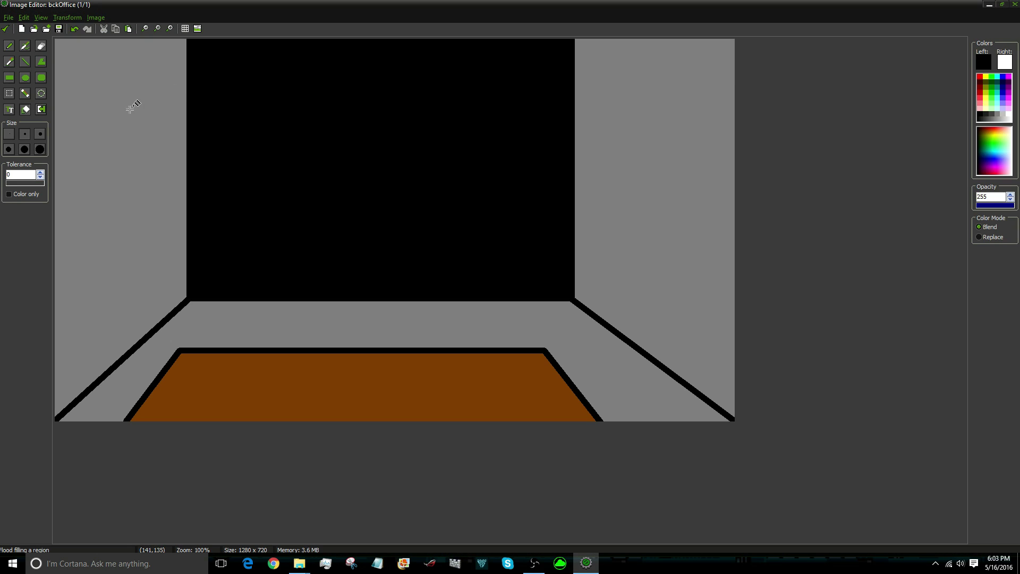
pyautogui.click(75, 30)
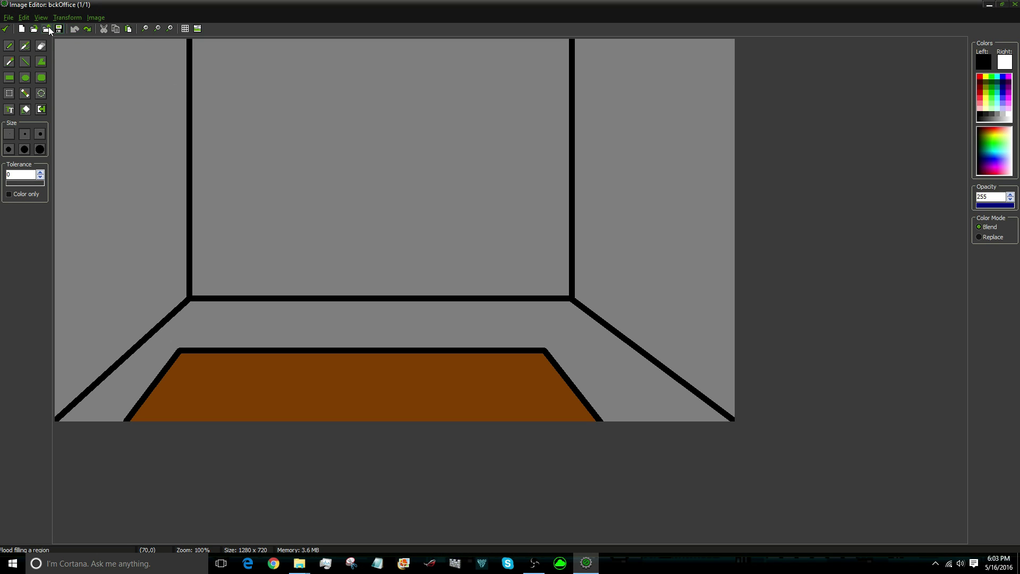
pyautogui.hotkey('ctrl', 'v')
pyautogui.moveTo(84, 160); pyautogui.dragTo(106, 182)
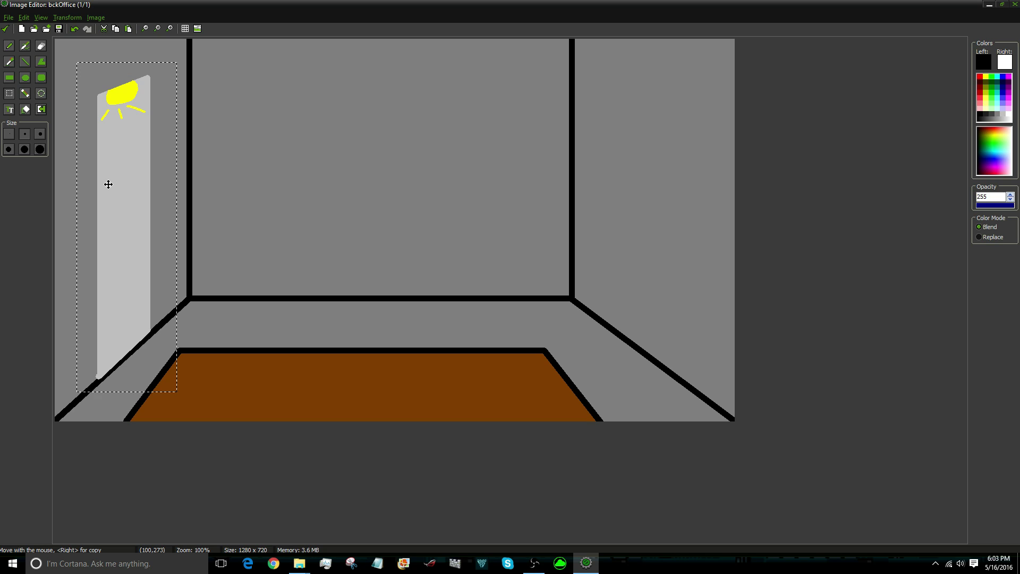
pyautogui.click(5, 29)
# Copy the sLightR sprite's image and close its sprite properties
pyautogui.doubleClick(58, 189)
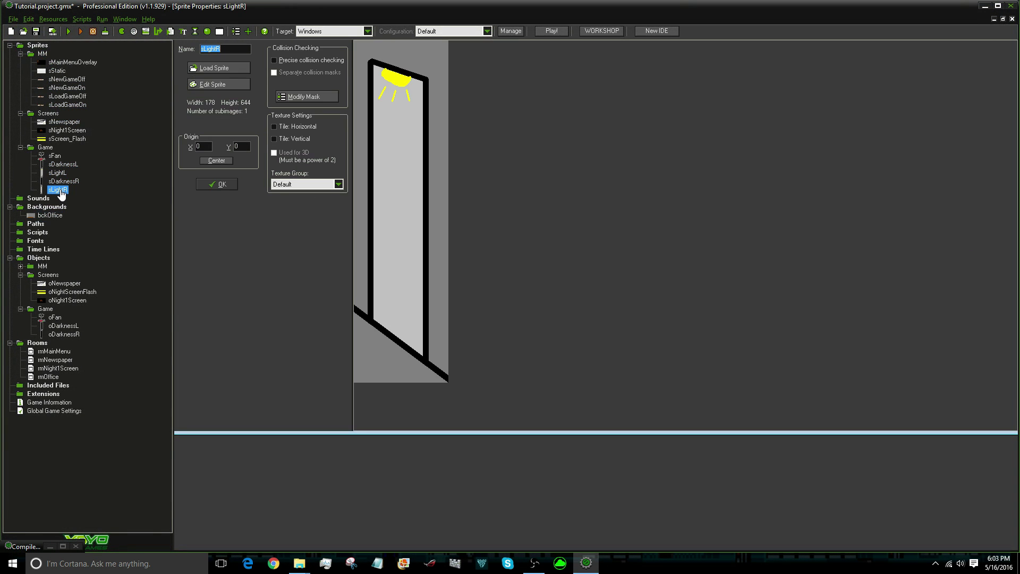
pyautogui.click(219, 84)
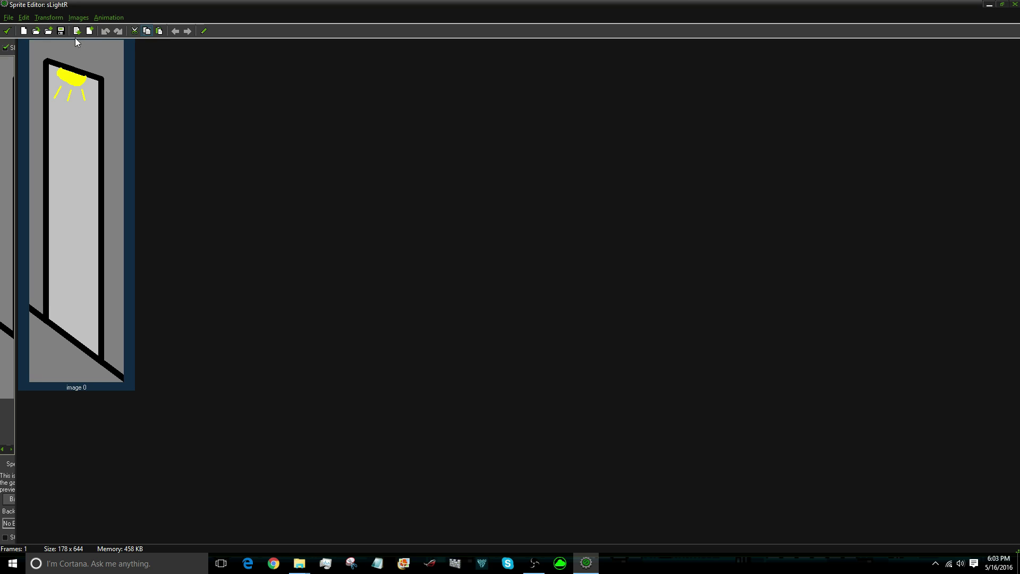
pyautogui.click(6, 31)
pyautogui.click(202, 177)
# Paste the copied sLightR image onto the right wall of bckOffice, aligned with the floor line, and save the background
pyautogui.click(202, 92)
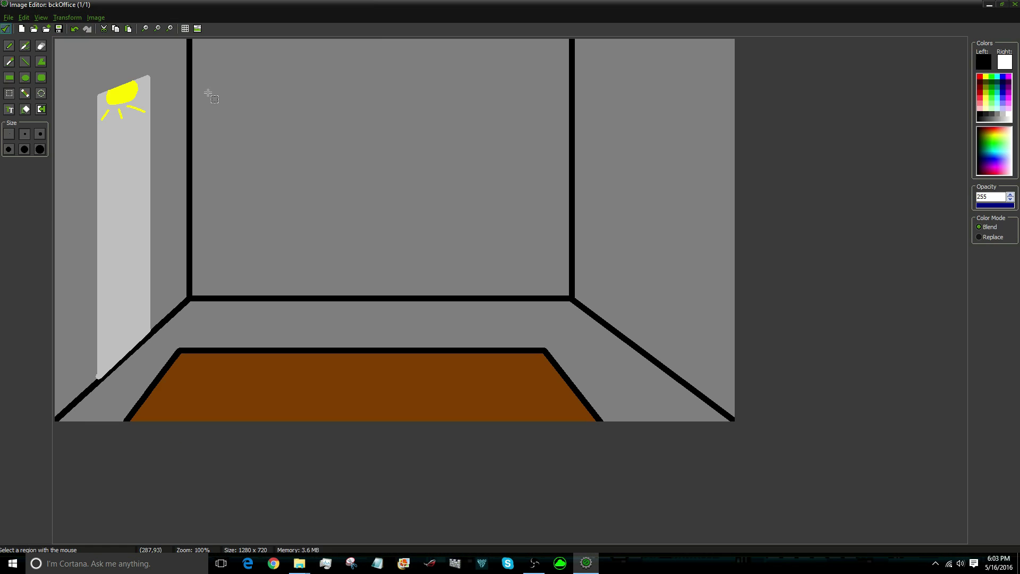
pyautogui.click(131, 30)
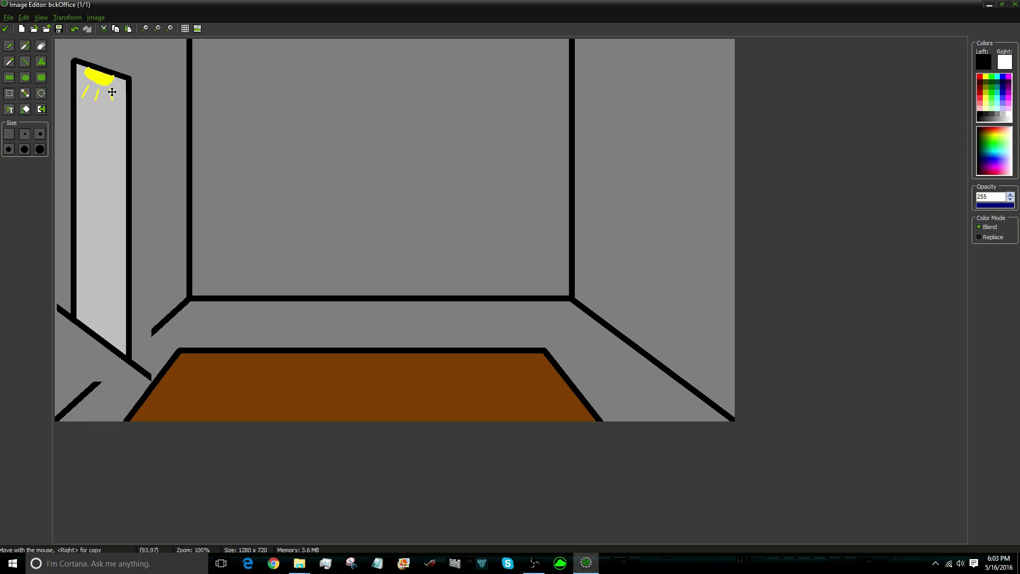
pyautogui.moveTo(107, 70); pyautogui.dragTo(660, 113)
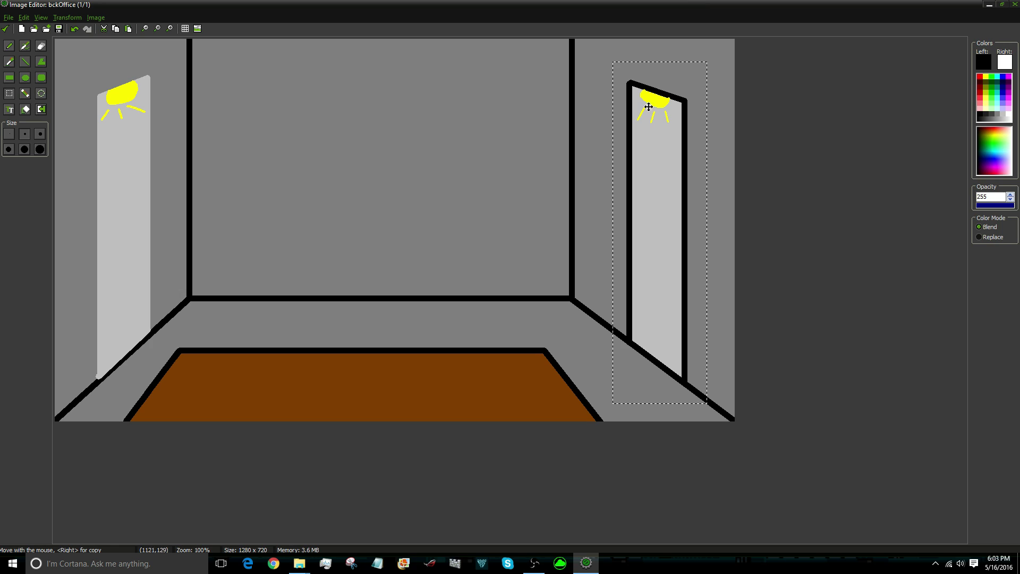
pyautogui.click(6, 29)
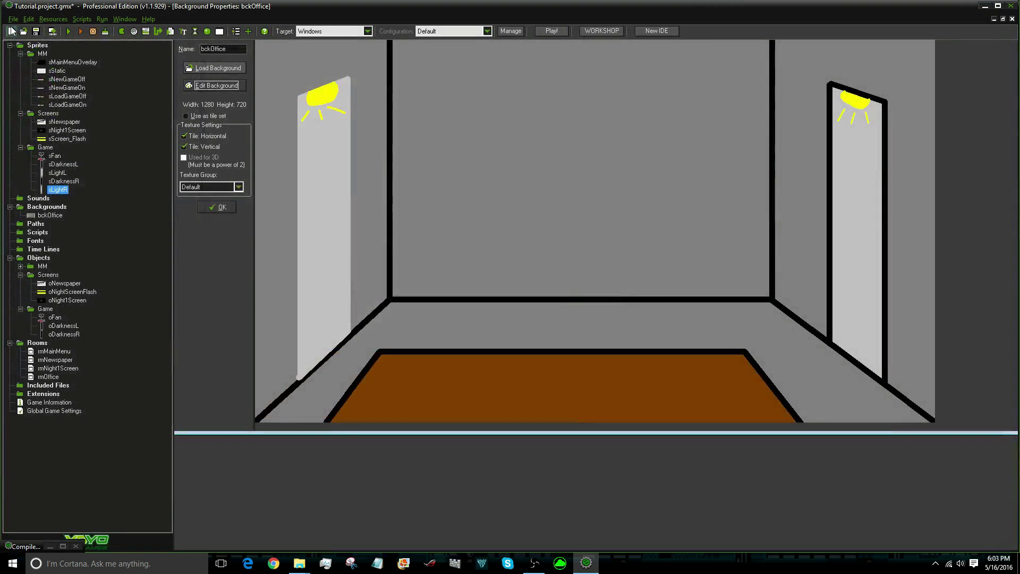
pyautogui.click(216, 207)
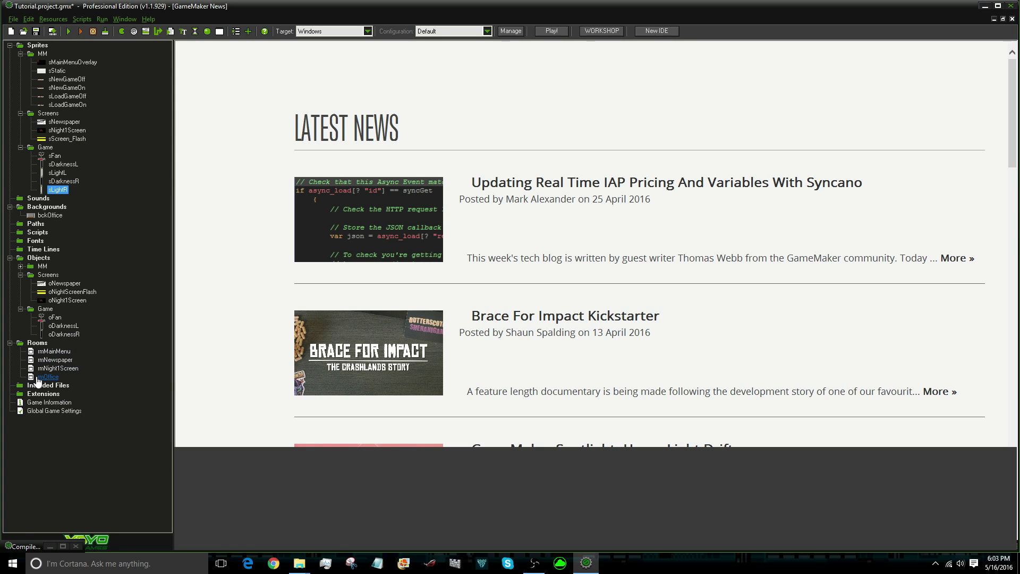
# Edit the depth of the oDarknessL and oDarknessR objects
pyautogui.doubleClick(63, 325)
pyautogui.click(229, 130)
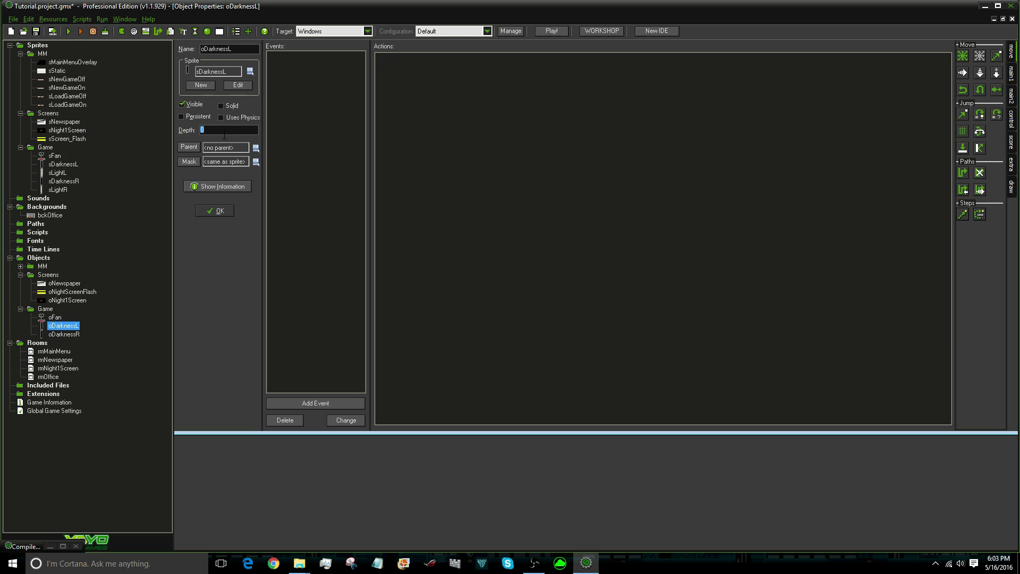
pyautogui.click(215, 211)
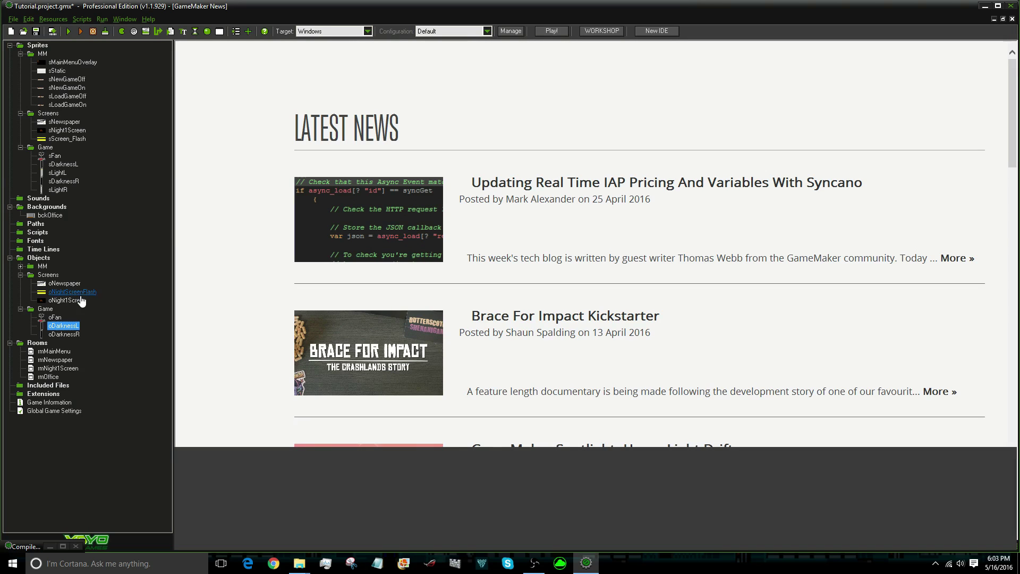
pyautogui.doubleClick(63, 335)
pyautogui.doubleClick(213, 130)
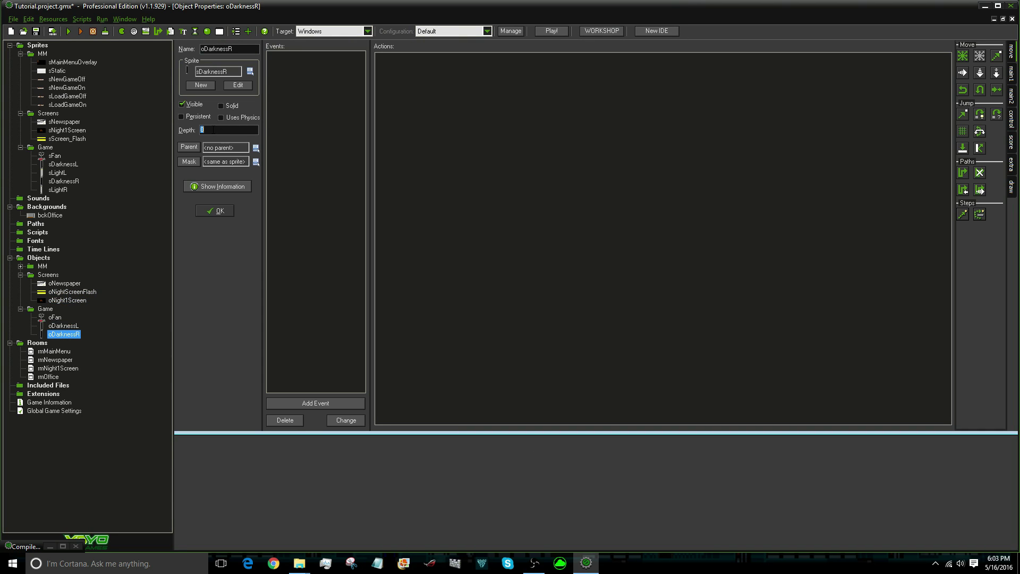
pyautogui.press('Return')
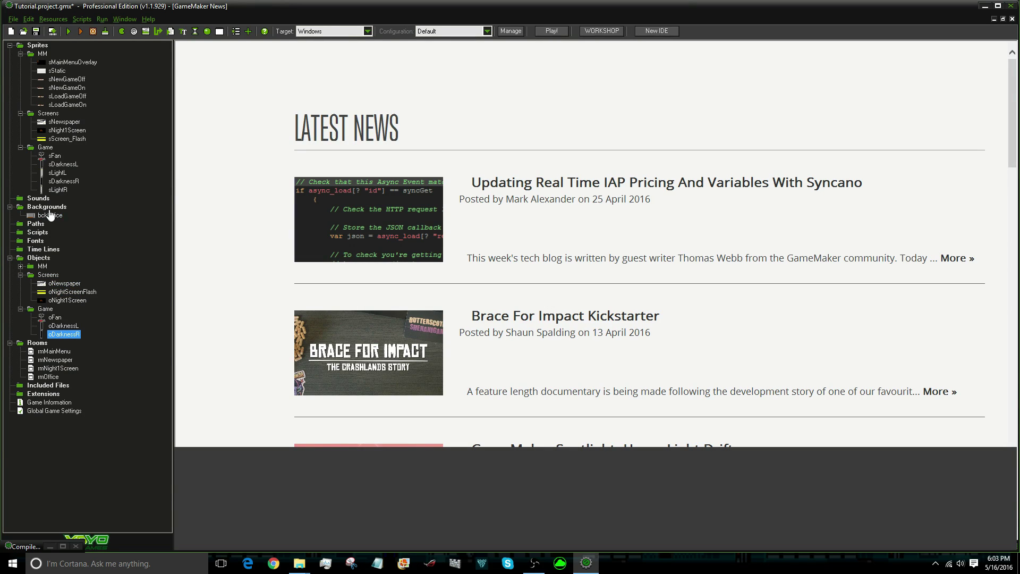
# Create an object named oLightL in the Game objects group without assigning a sprite
pyautogui.rightClick(45, 308)
pyautogui.click(43, 313)
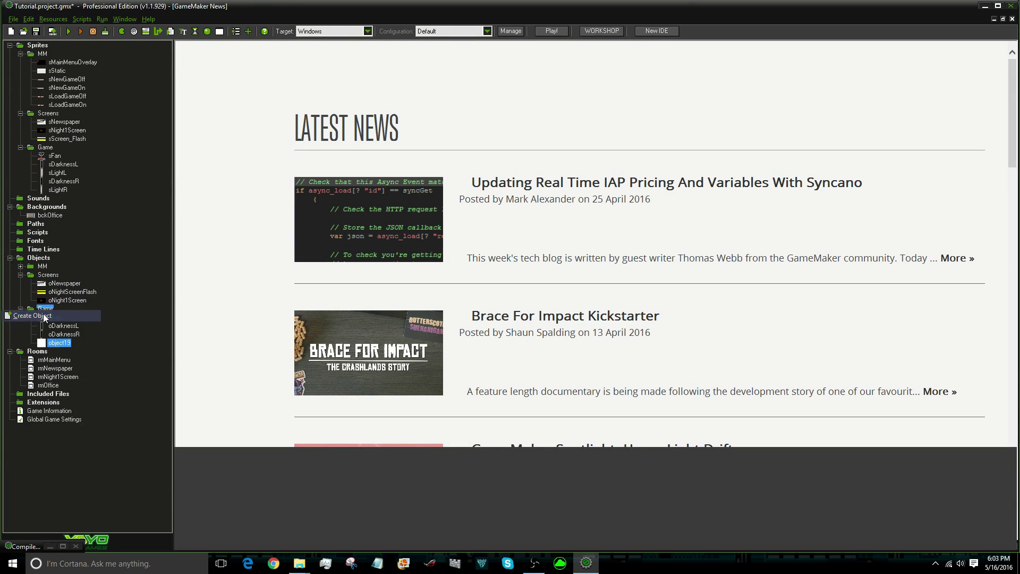
pyautogui.press('BackSpace')
pyautogui.write('o')
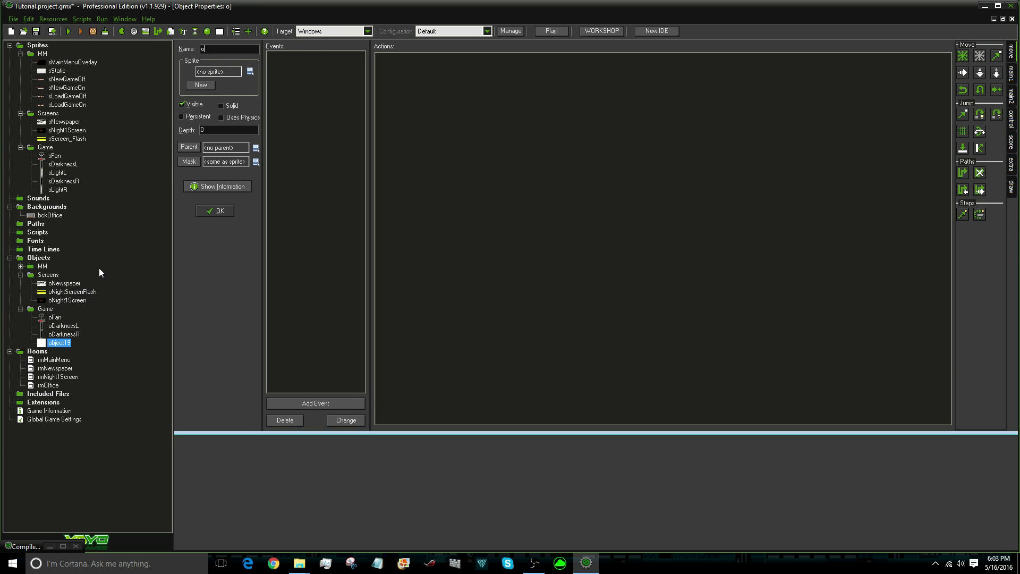
pyautogui.write('LightL')
pyautogui.click(202, 74)
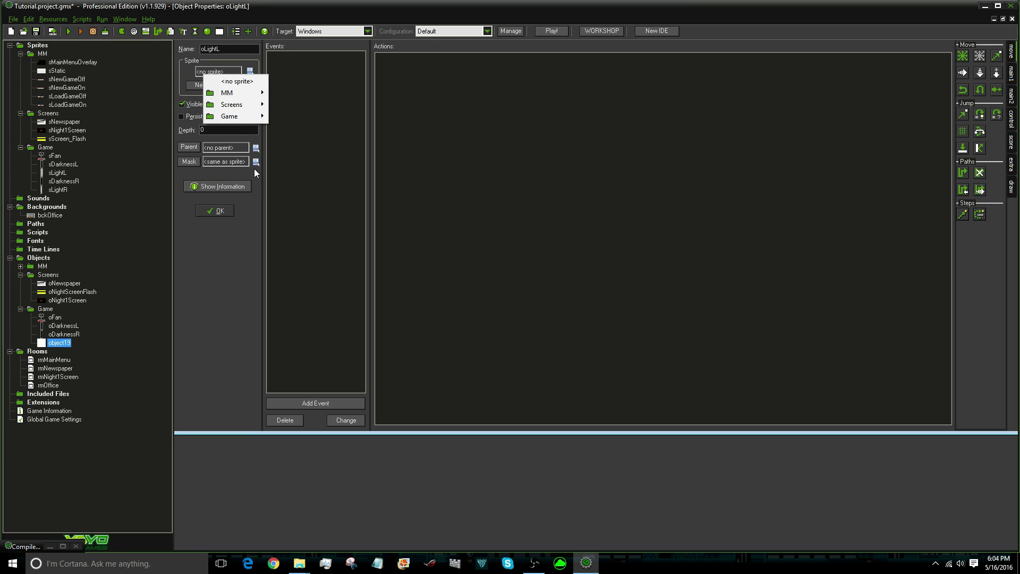
pyautogui.click(248, 202)
pyautogui.click(215, 211)
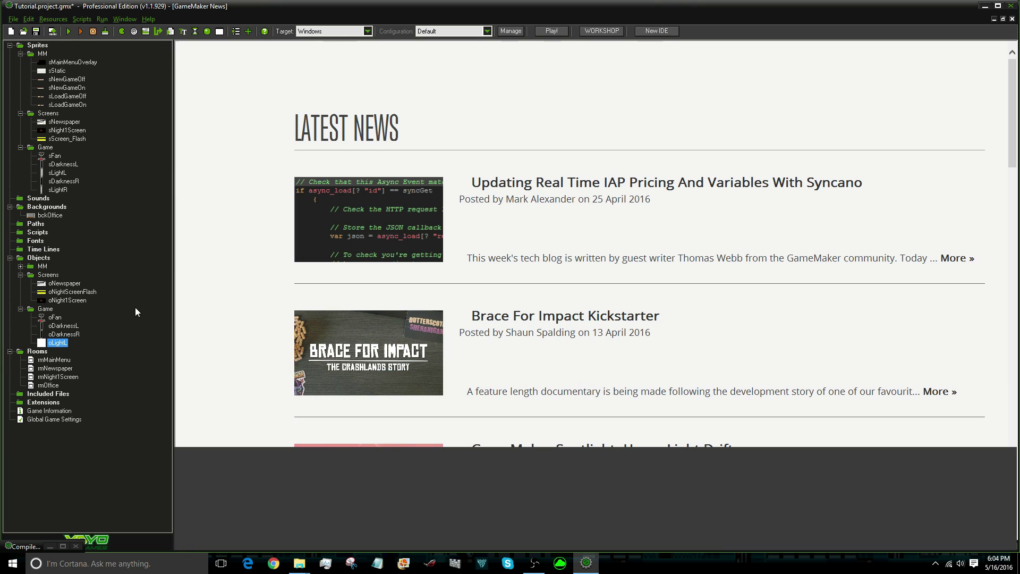
# Delete the oLightL object from the Game objects group
pyautogui.rightClick(53, 343)
pyautogui.click(32, 417)
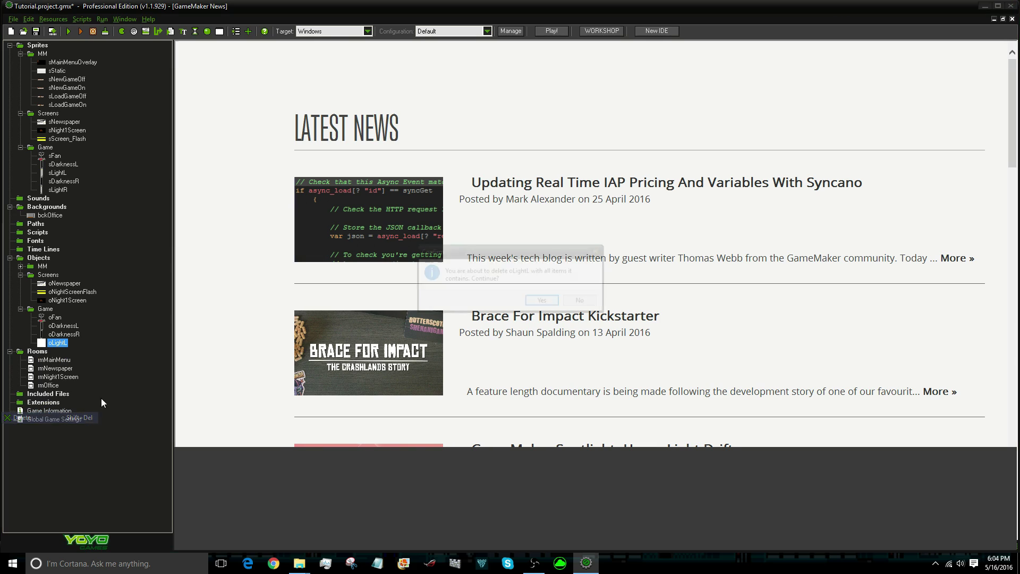
pyautogui.click(533, 298)
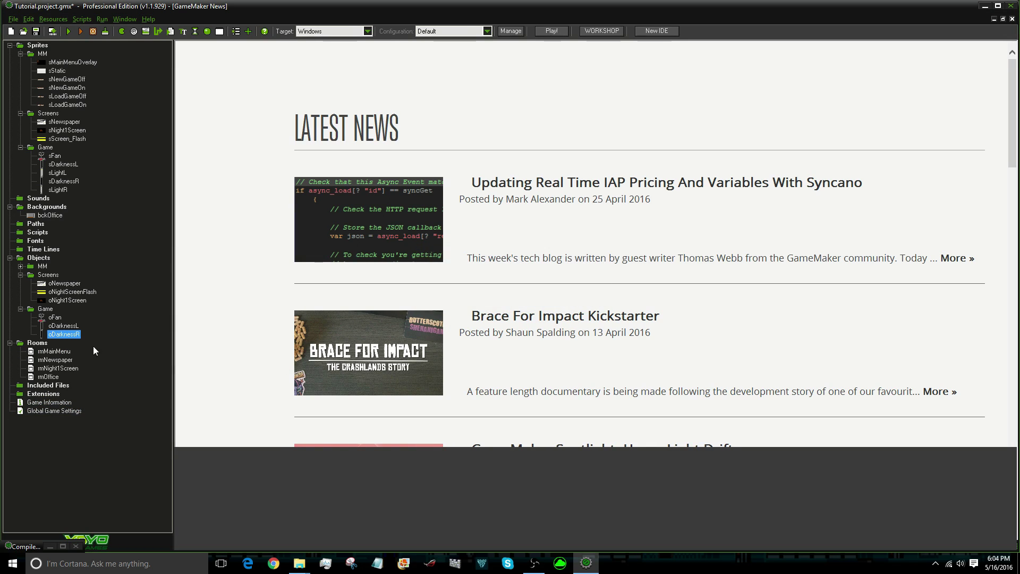
# Set the oDarknessR object's depth to -2 and give the oDarknessL object a negative depth as well
pyautogui.doubleClick(59, 335)
pyautogui.click(209, 131)
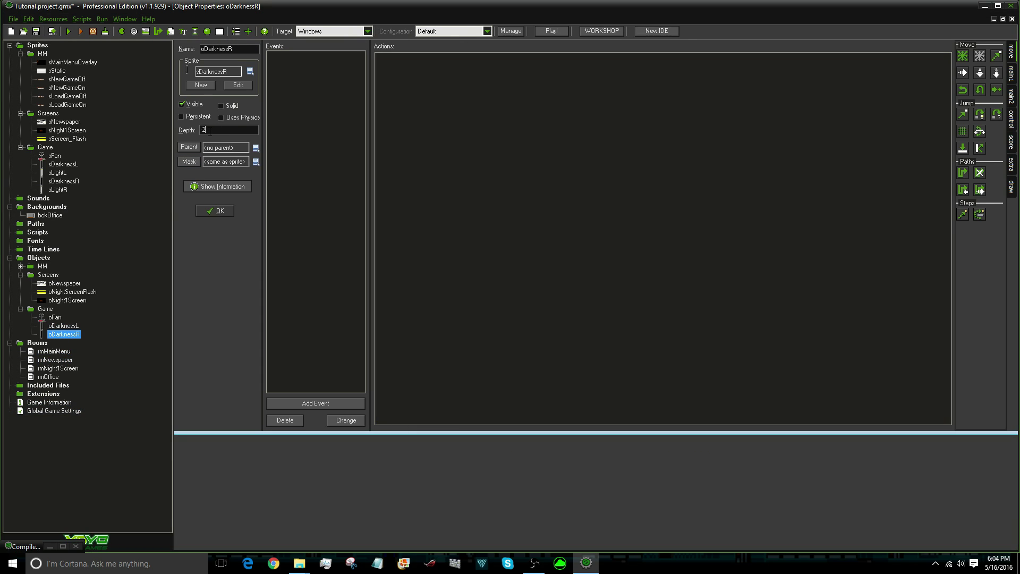
pyautogui.click(208, 211)
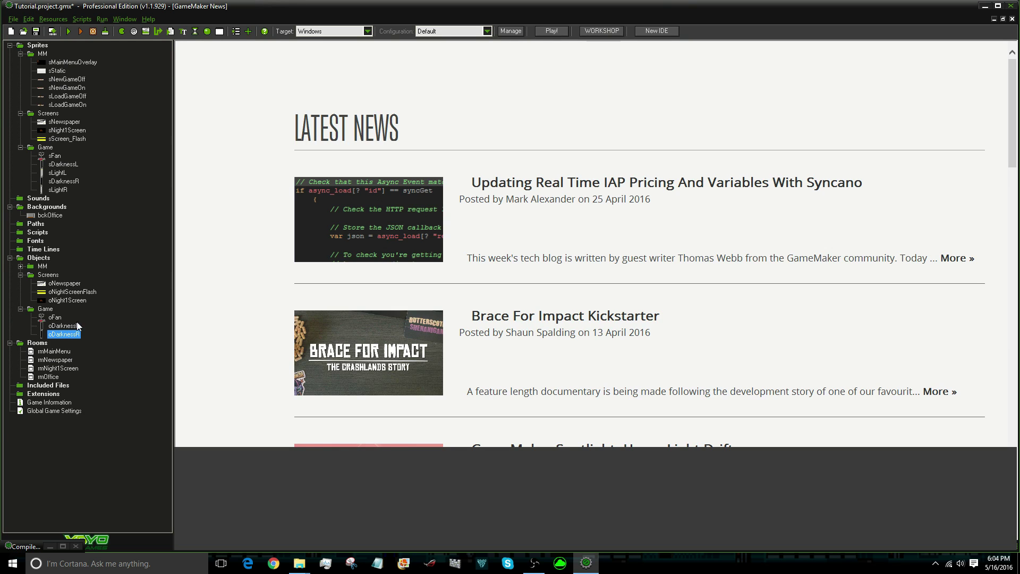
pyautogui.click(51, 326)
pyautogui.doubleClick(51, 326)
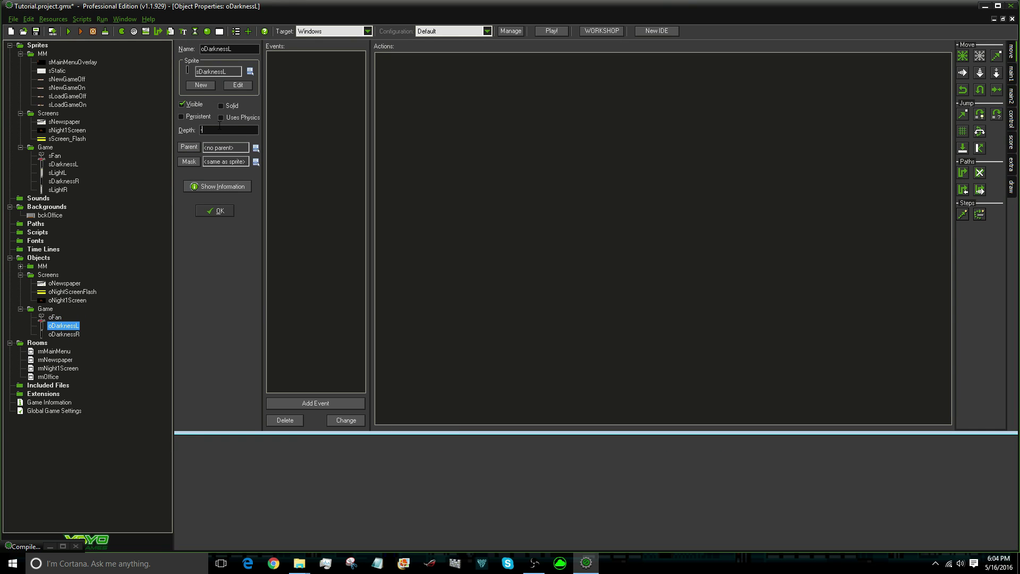
pyautogui.click(215, 211)
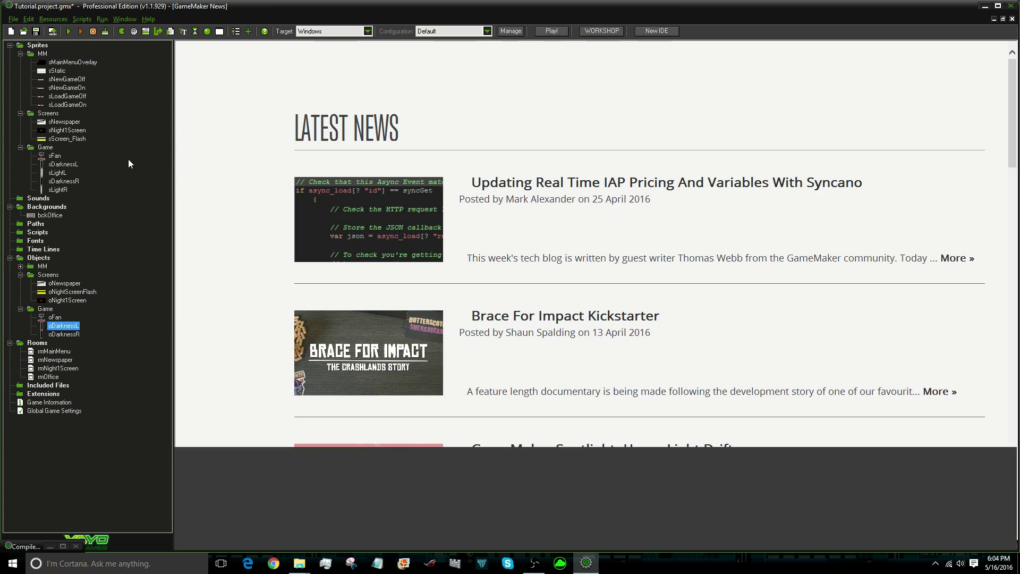
# Set the oFan object's depth to -100 and close its properties
pyautogui.doubleClick(55, 156)
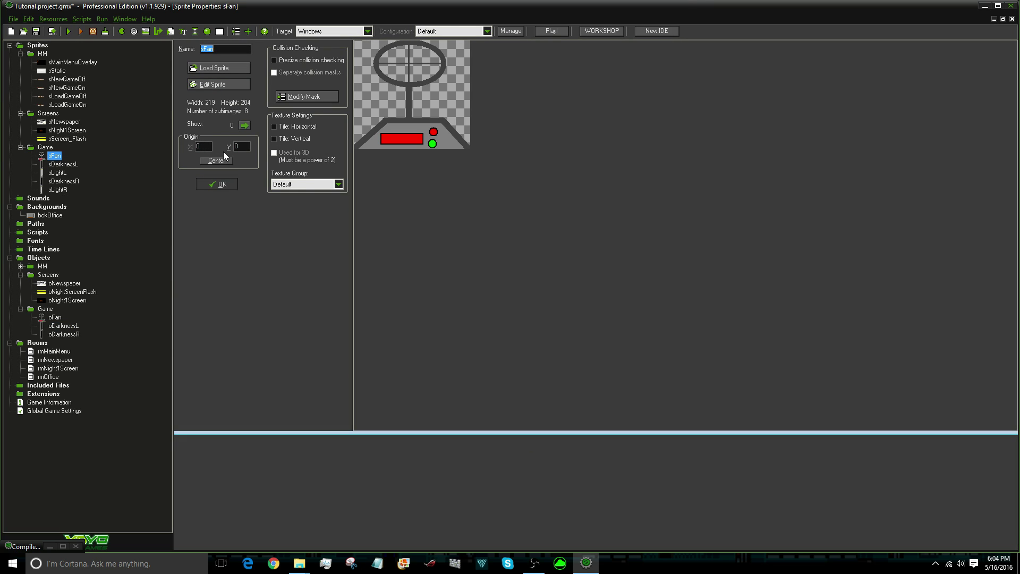
pyautogui.click(222, 186)
pyautogui.doubleClick(54, 317)
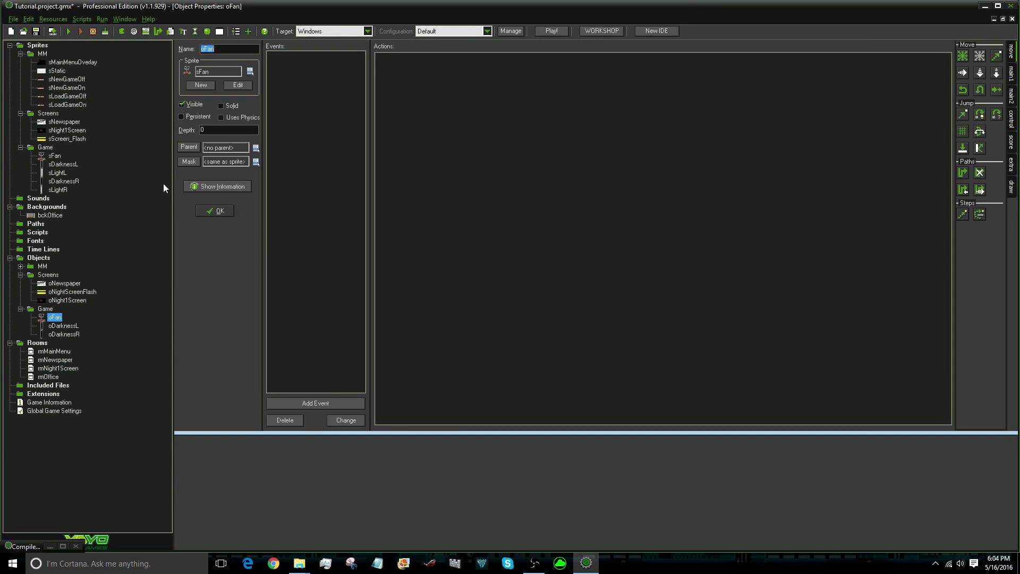
pyautogui.click(206, 128)
pyautogui.write('-100')
pyautogui.press('Return')
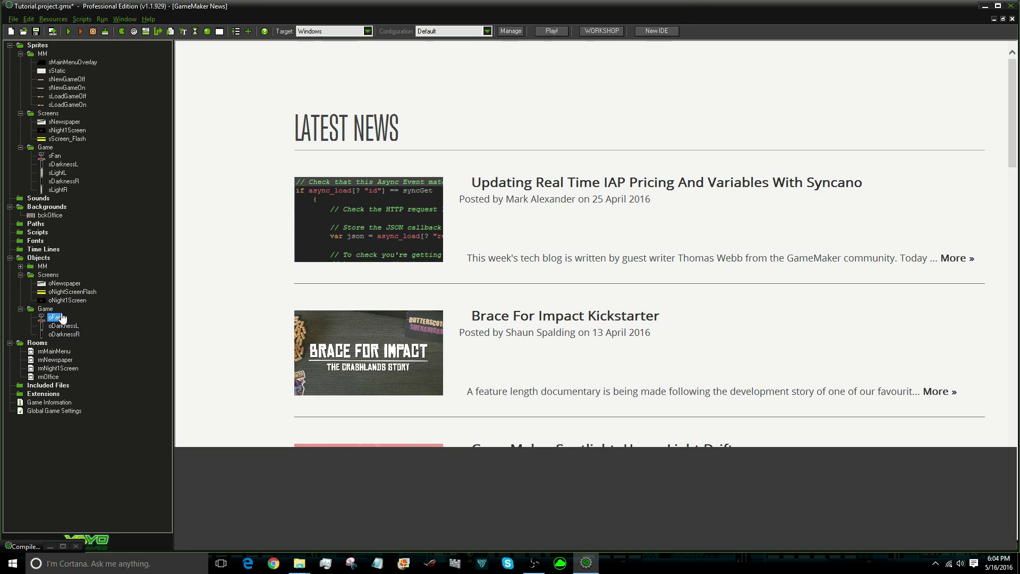
# Nudge the oDarknessL instance in rmOffice slightly to the right, check its alignment with the floor line, and save the room
pyautogui.doubleClick(49, 377)
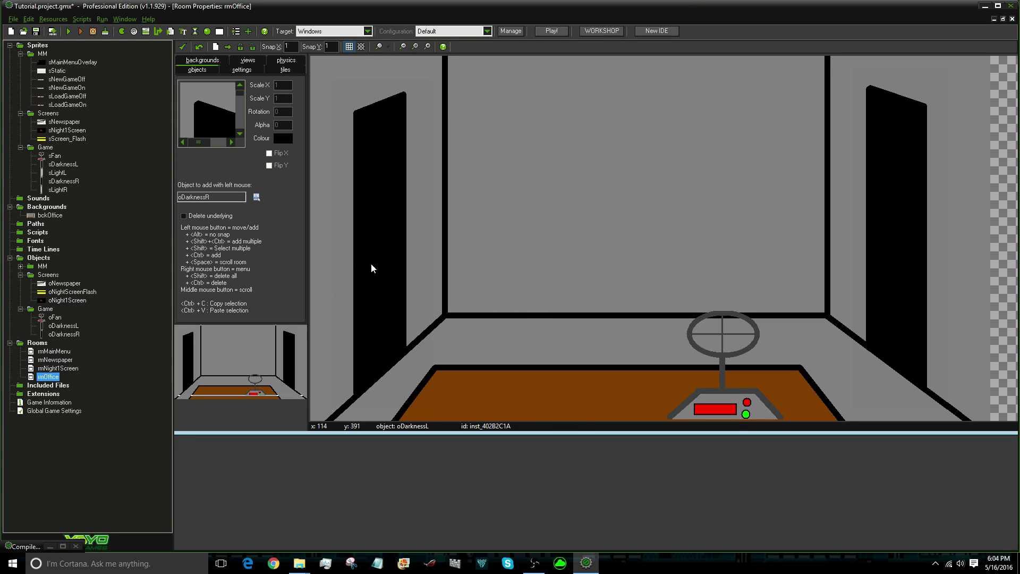
pyautogui.moveTo(372, 264)
pyautogui.mouseDown()
pyautogui.moveTo(462, 255)
pyautogui.moveTo(375, 264)
pyautogui.mouseUp()
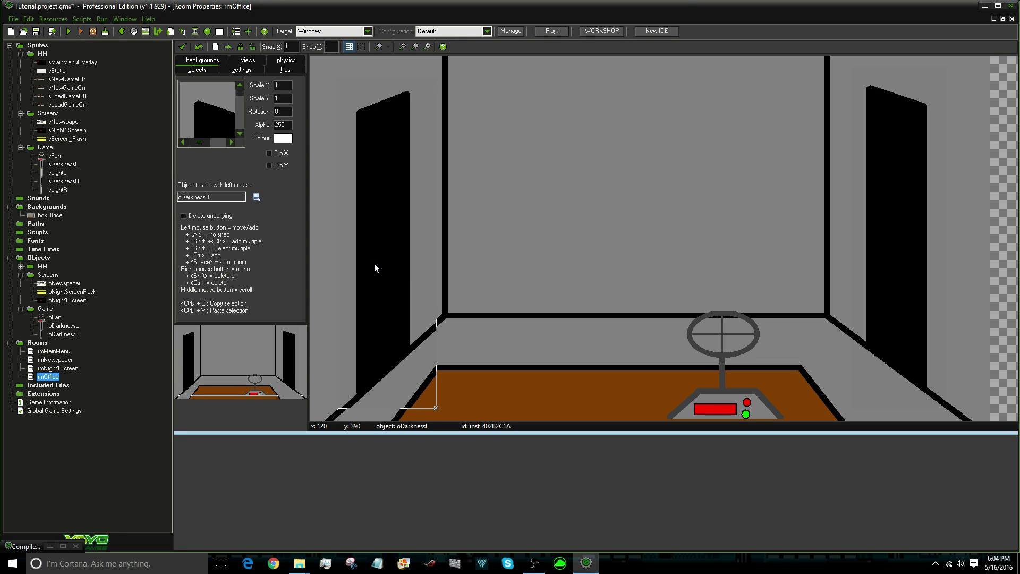
pyautogui.keyDown('ctrl'); pyautogui.scroll(1, 425, 413); pyautogui.keyUp('ctrl')
pyautogui.keyDown('ctrl'); pyautogui.scroll(1, 403, 406); pyautogui.keyUp('ctrl')
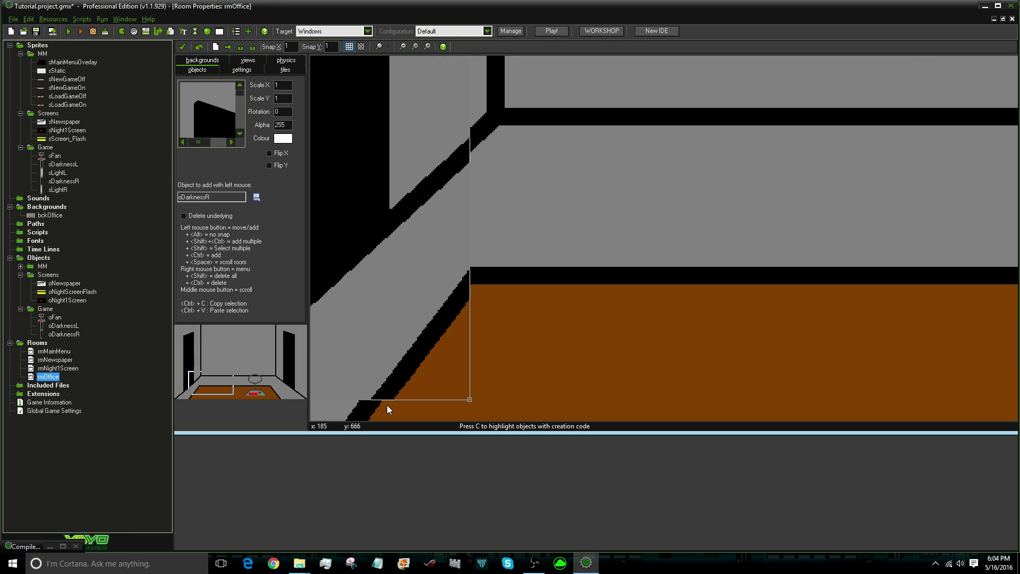
pyautogui.keyDown('ctrl'); pyautogui.scroll(1, 387, 405); pyautogui.keyUp('ctrl')
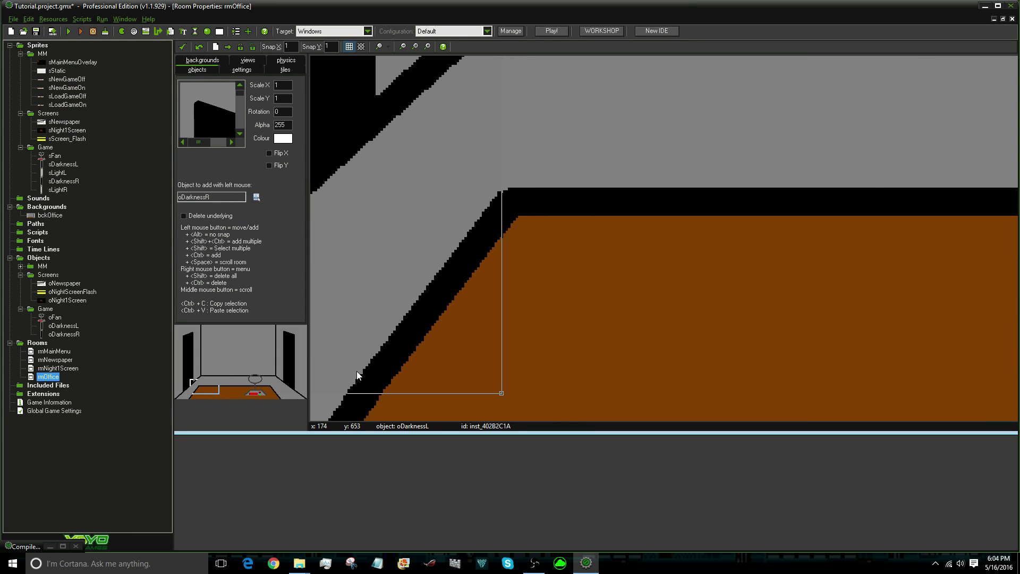
pyautogui.keyDown('ctrl'); pyautogui.scroll(-1, 393, 190); pyautogui.keyUp('ctrl')
pyautogui.keyDown('ctrl'); pyautogui.scroll(-2, 382, 154); pyautogui.keyUp('ctrl')
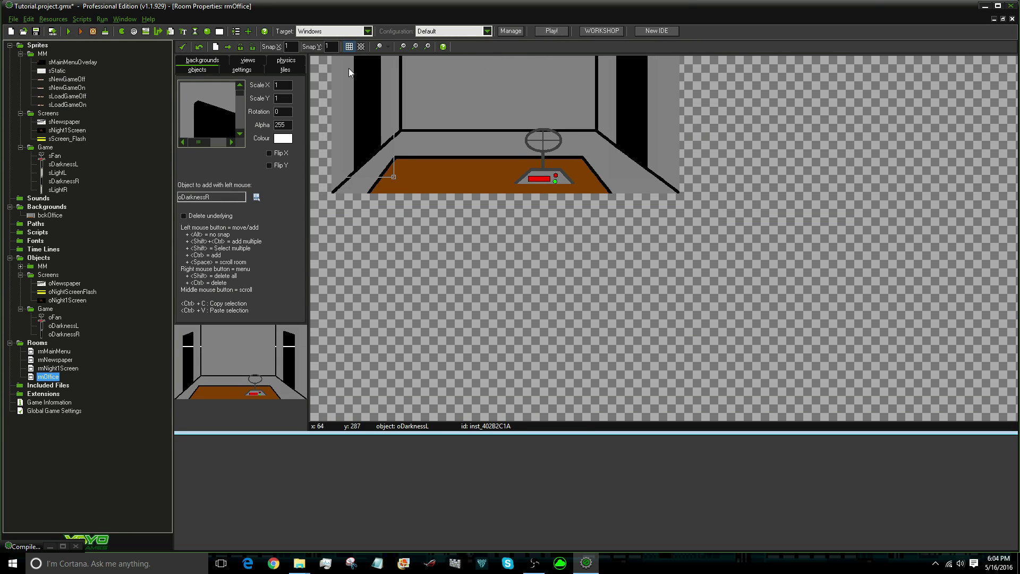
pyautogui.click(182, 46)
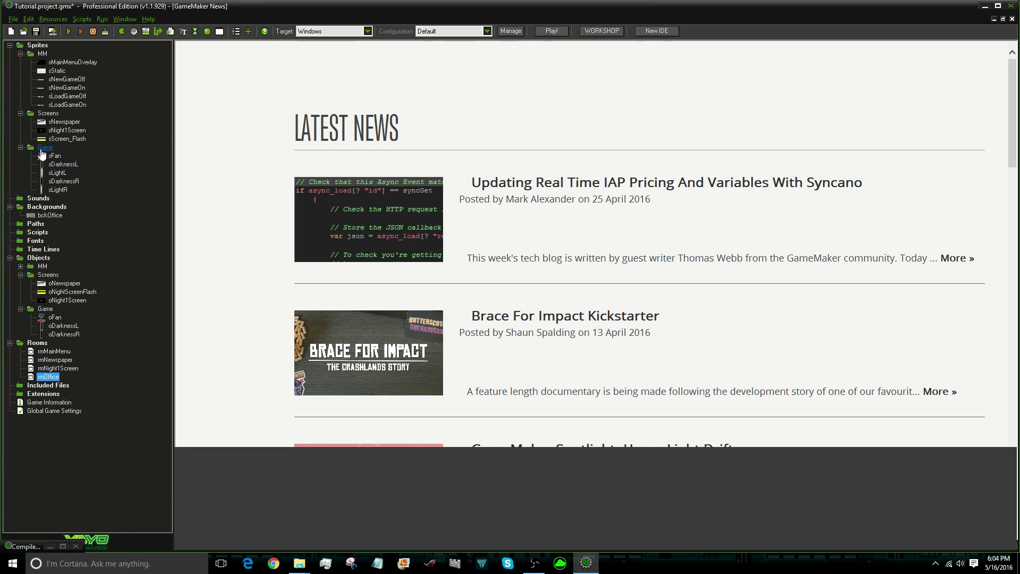
# Copy a rectangle of about 131 × 93 pixels from the back wall of the bckOffice background and close the background
pyautogui.doubleClick(50, 215)
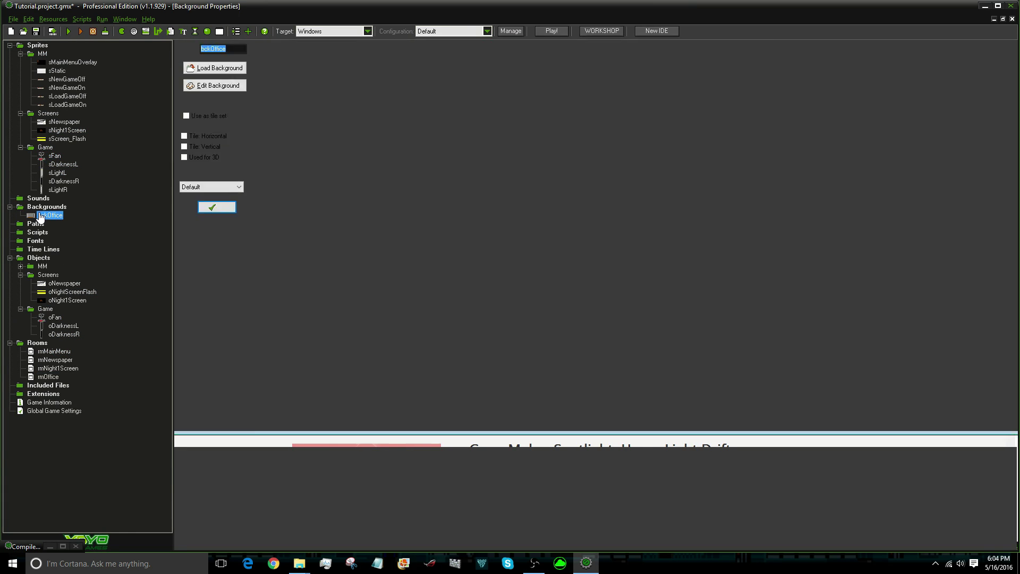
pyautogui.click(205, 86)
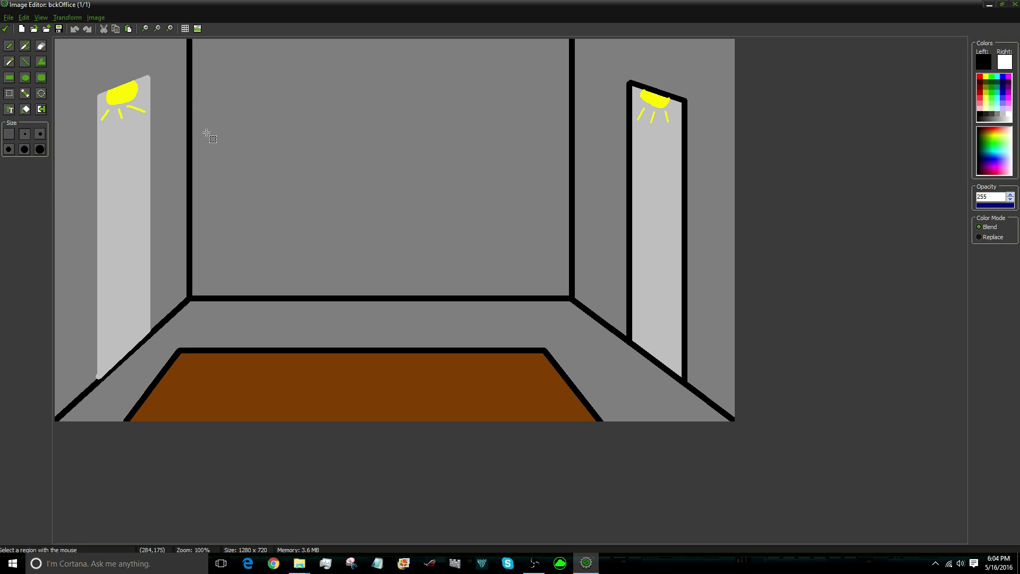
pyautogui.moveTo(208, 133); pyautogui.dragTo(276, 182)
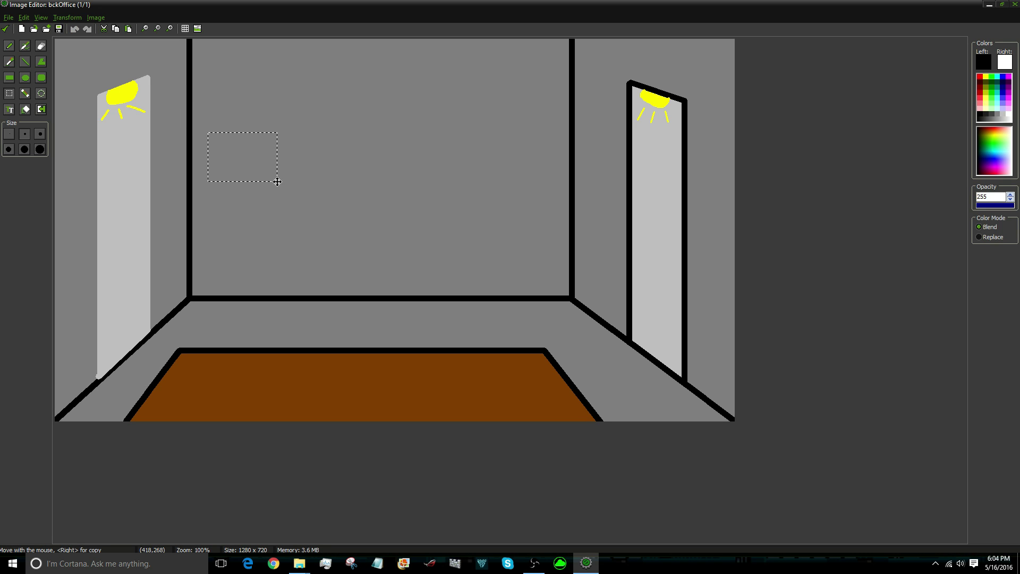
pyautogui.click(5, 29)
pyautogui.click(220, 206)
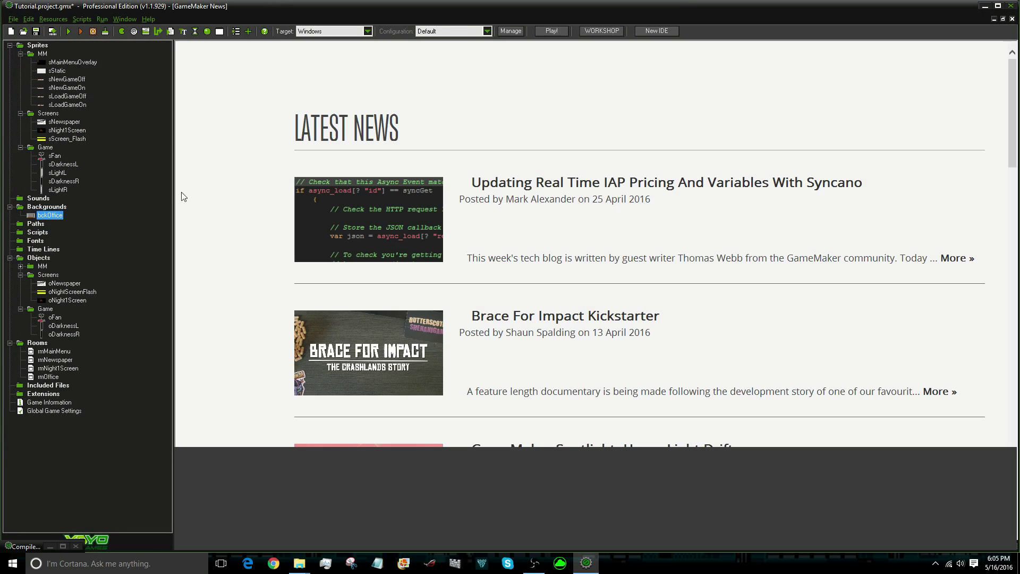
# Create a sprite named sLightButton in the Game sprites group and paste the copied wall region as its image
pyautogui.rightClick(46, 153)
pyautogui.click(80, 158)
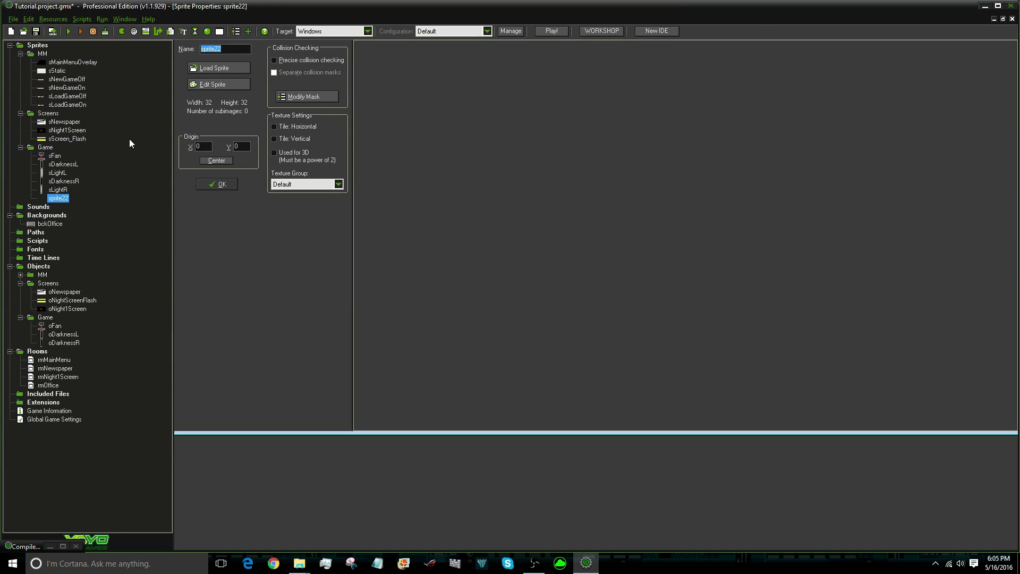
pyautogui.write('sLightButton')
pyautogui.click(215, 85)
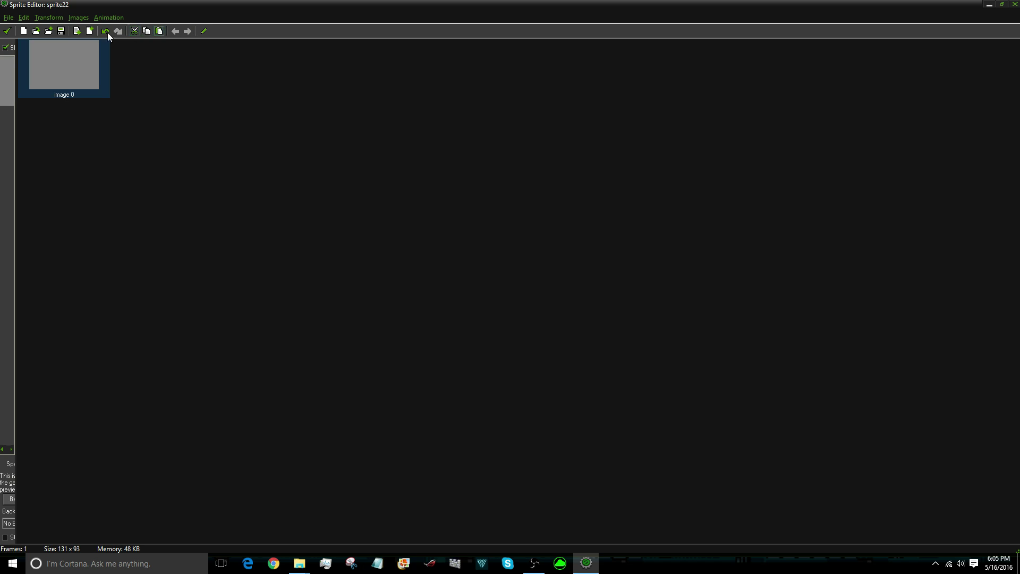
# Clear the pasted wall image to a transparent frame and draw a thick black rectangular border along its edges
pyautogui.click(89, 31)
pyautogui.click(133, 31)
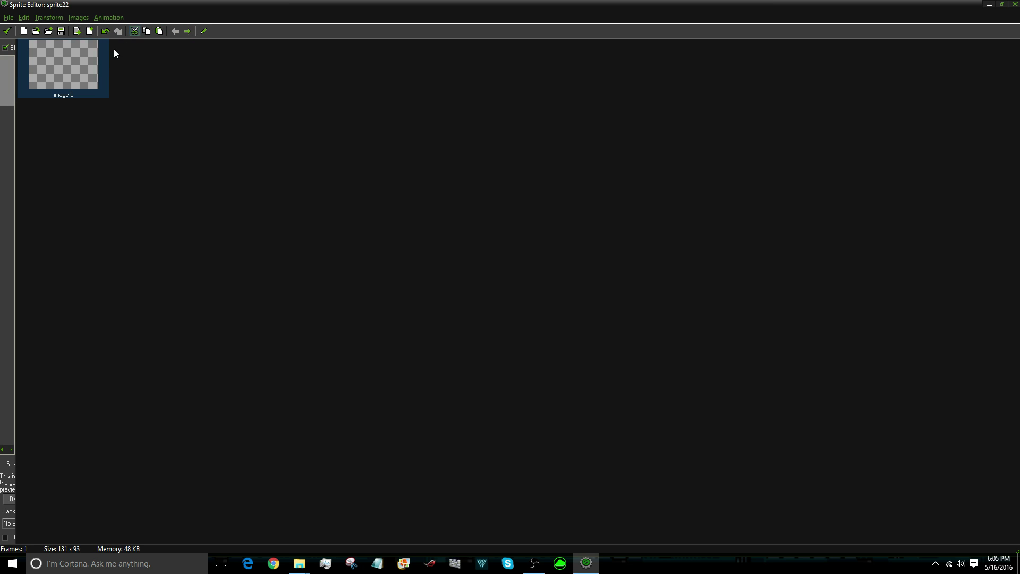
pyautogui.doubleClick(77, 69)
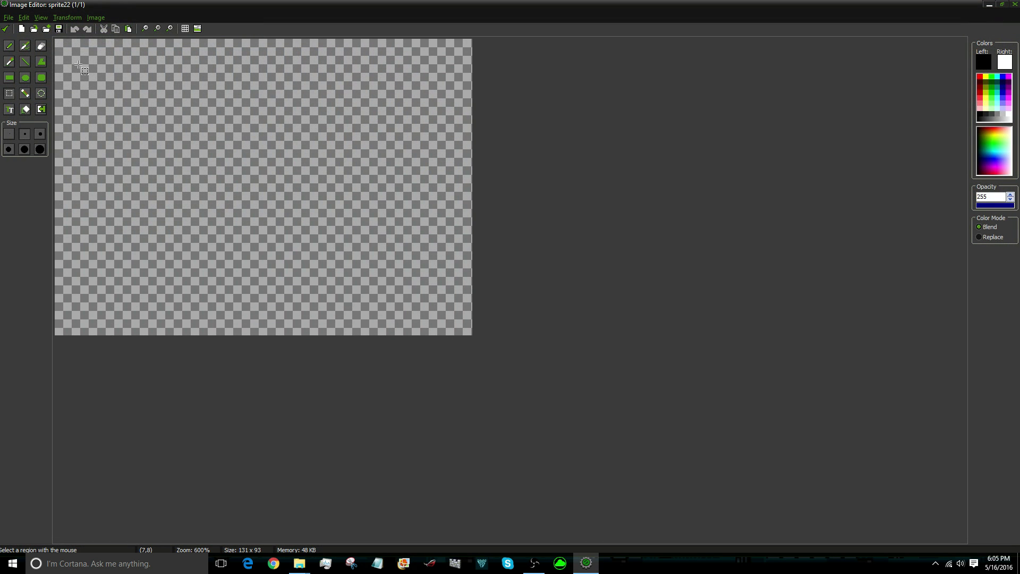
pyautogui.click(9, 78)
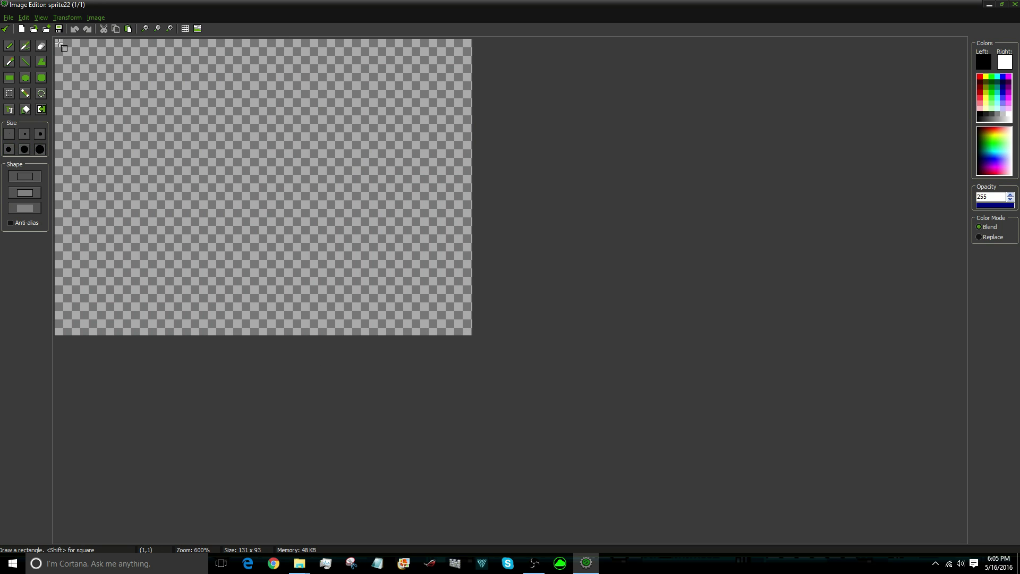
pyautogui.moveTo(59, 43); pyautogui.dragTo(462, 322)
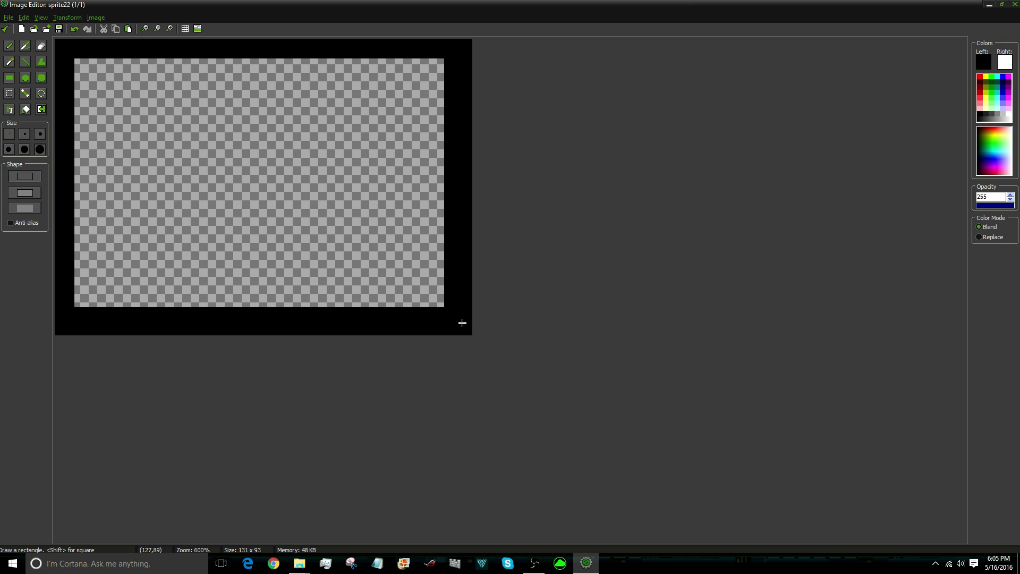
# Try a thick black horizontal line across the upper part of the button image and undo it
pyautogui.click(25, 61)
pyautogui.moveTo(72, 138); pyautogui.dragTo(455, 137)
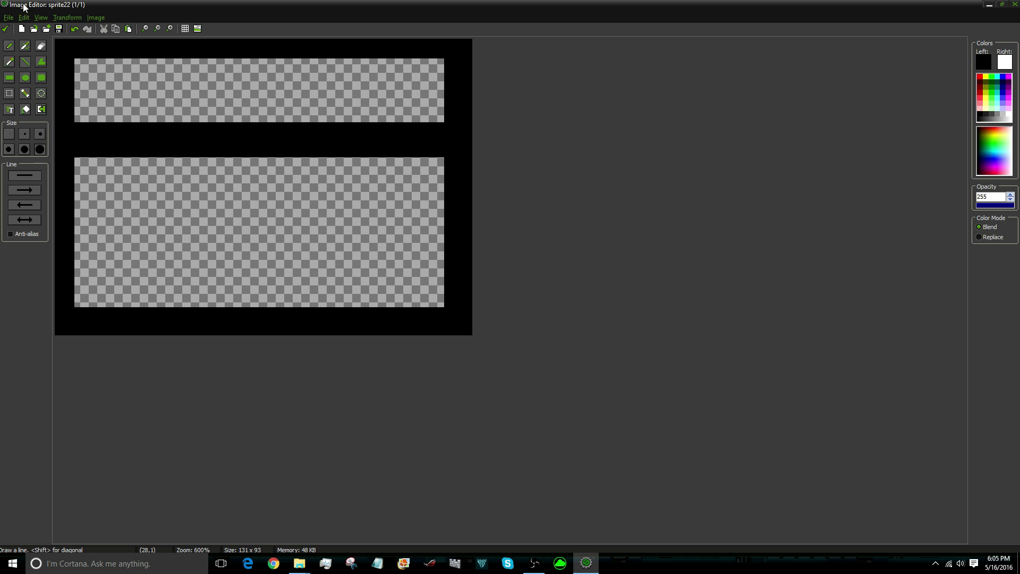
pyautogui.click(75, 29)
# Draw a thick black rounded rectangle outline in the upper part of the button image and add the text DOOR below it
pyautogui.click(41, 77)
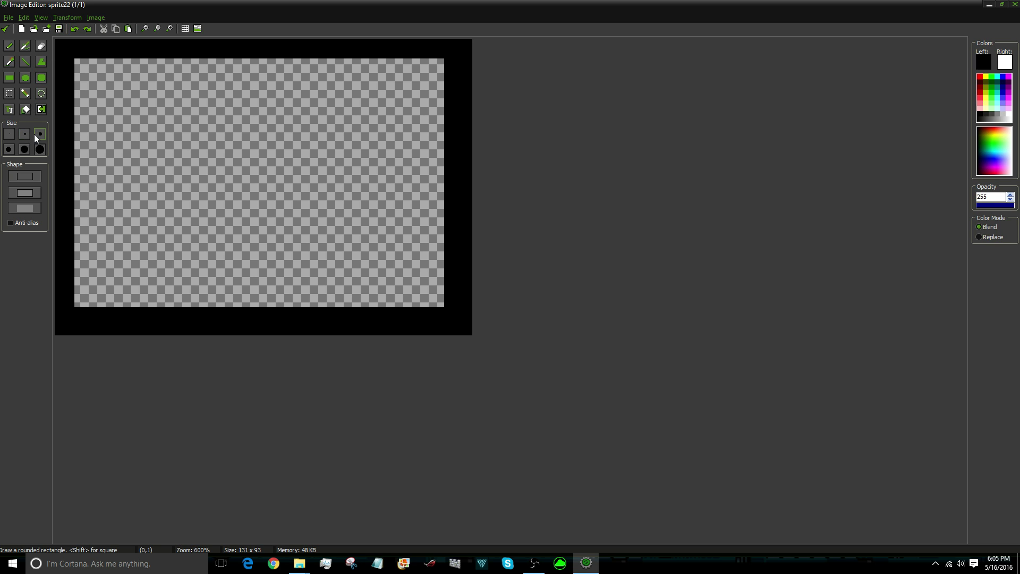
pyautogui.moveTo(109, 79); pyautogui.dragTo(410, 200)
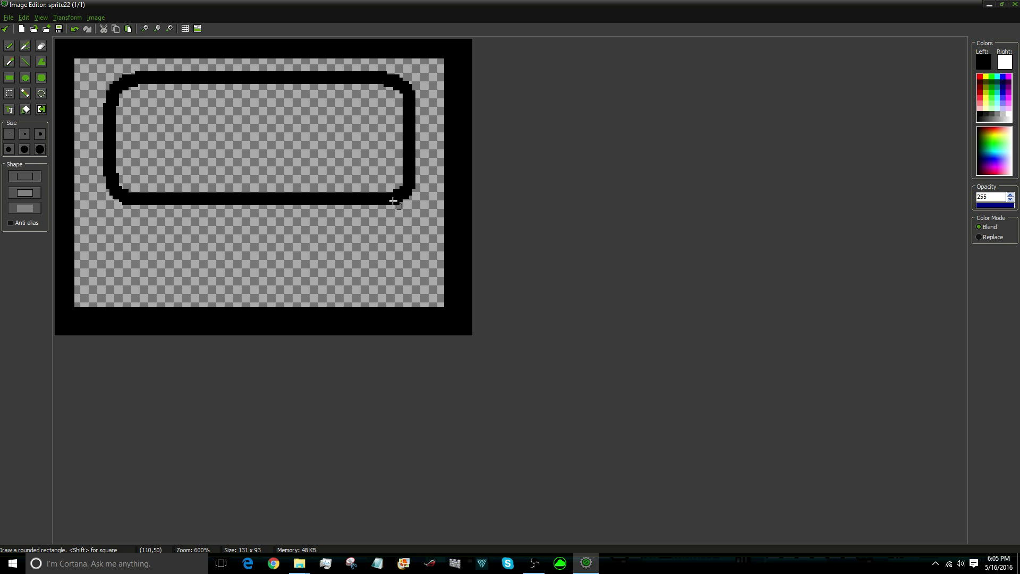
pyautogui.click(9, 109)
pyautogui.click(99, 233)
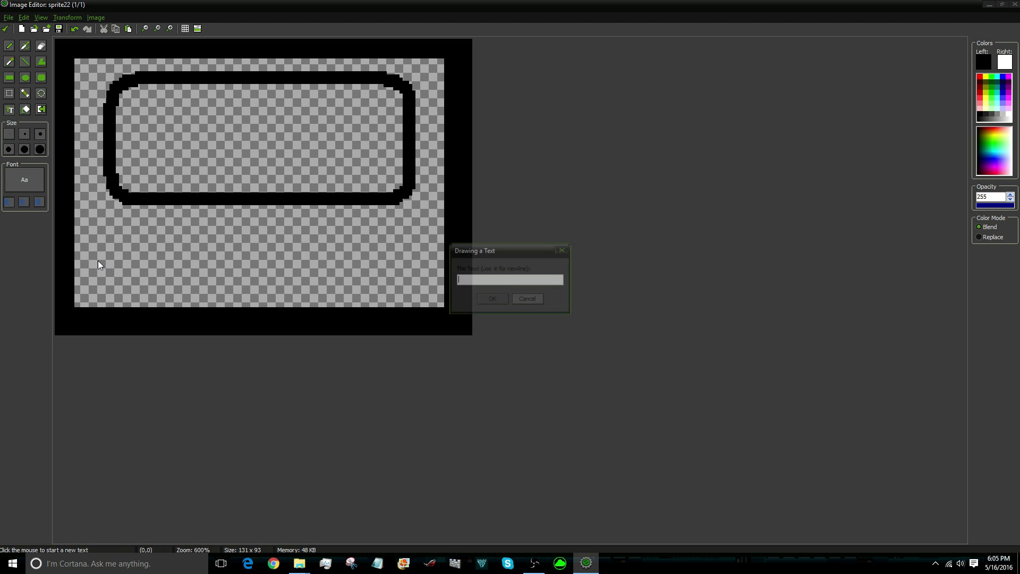
pyautogui.write('DOOR!')
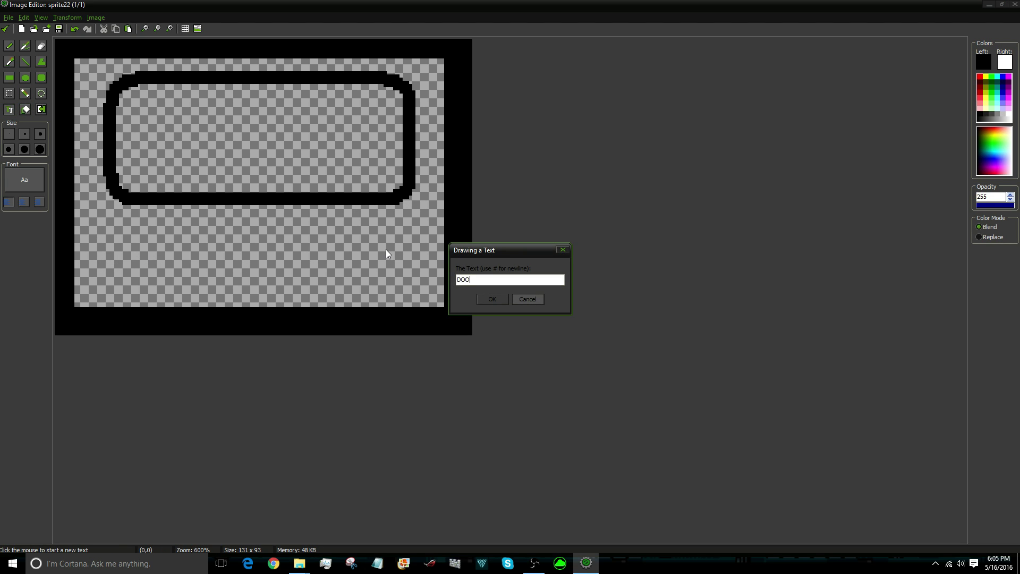
pyautogui.press('Return')
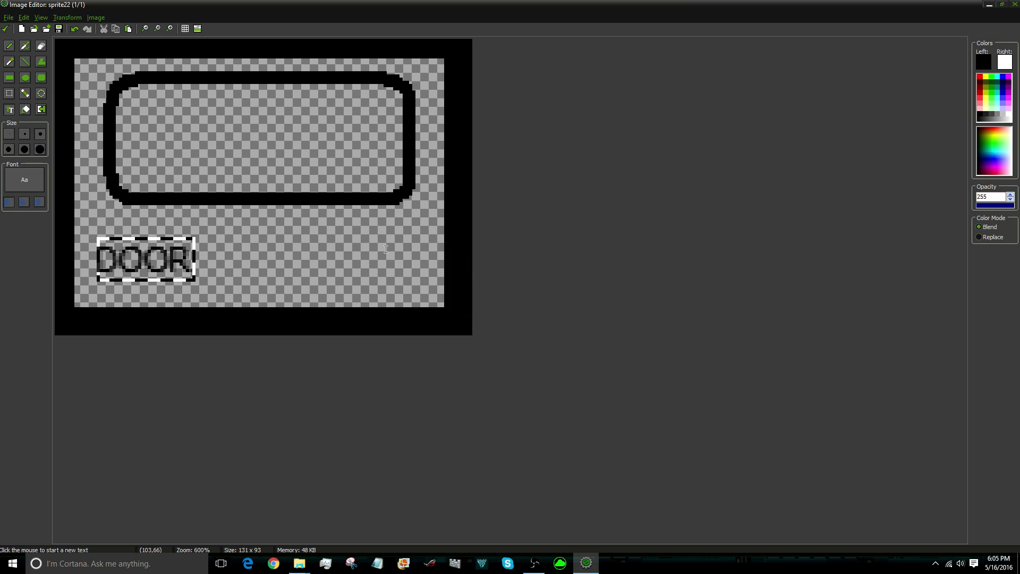
# Set the DOOR text's font to Terminal at size 28
pyautogui.click(24, 181)
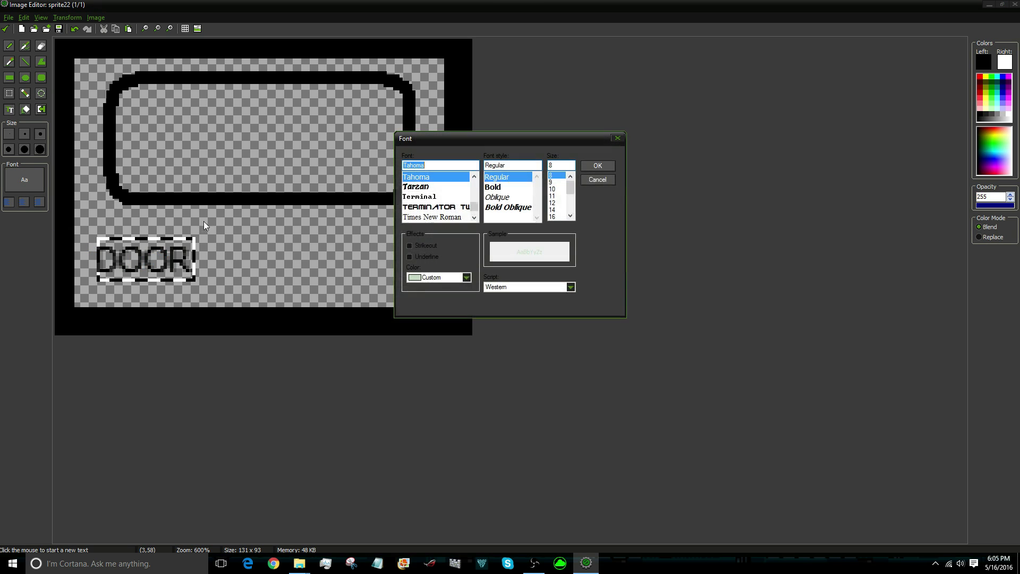
pyautogui.click(433, 198)
pyautogui.click(563, 165)
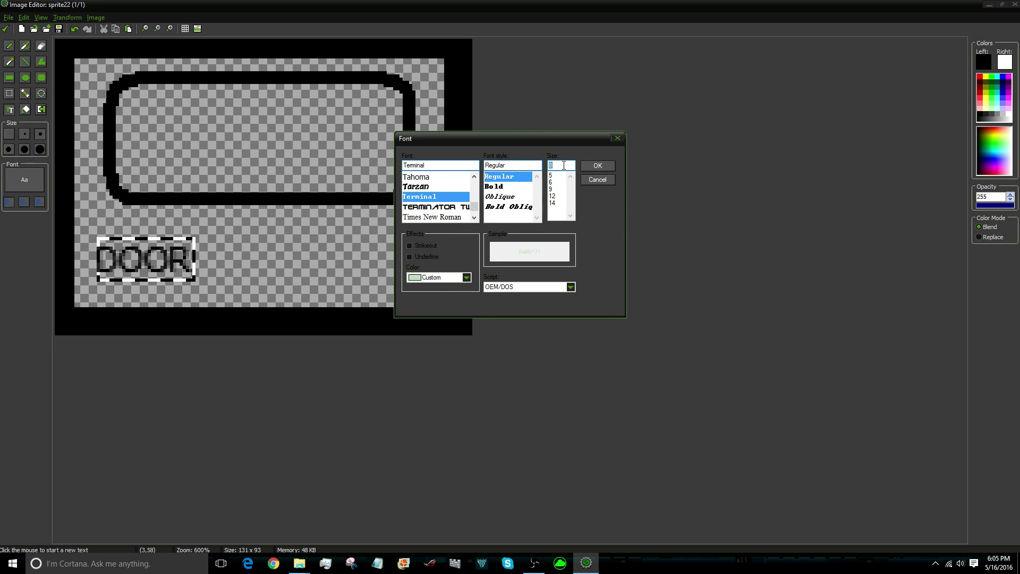
pyautogui.press('Return')
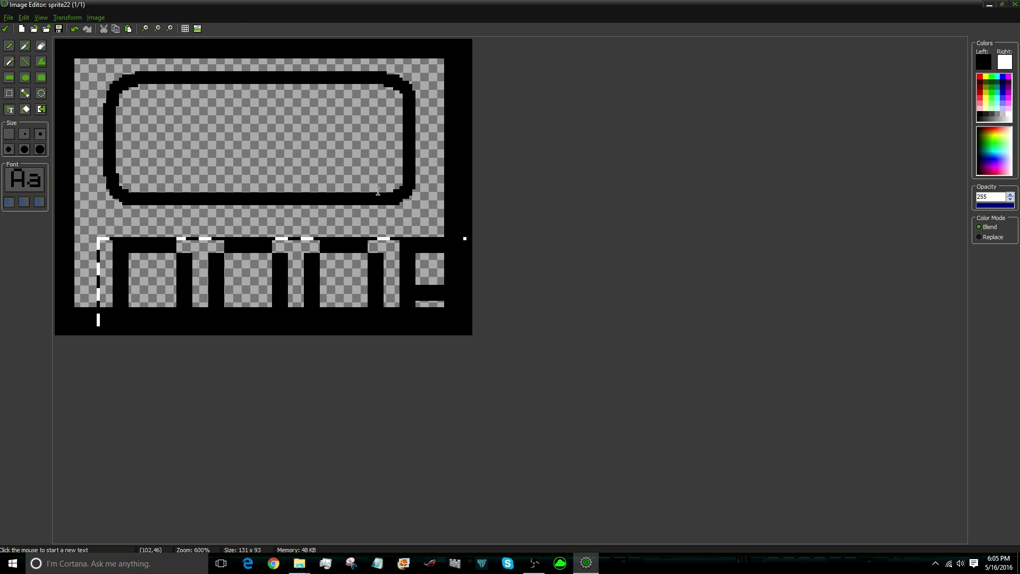
pyautogui.moveTo(359, 250); pyautogui.dragTo(347, 210)
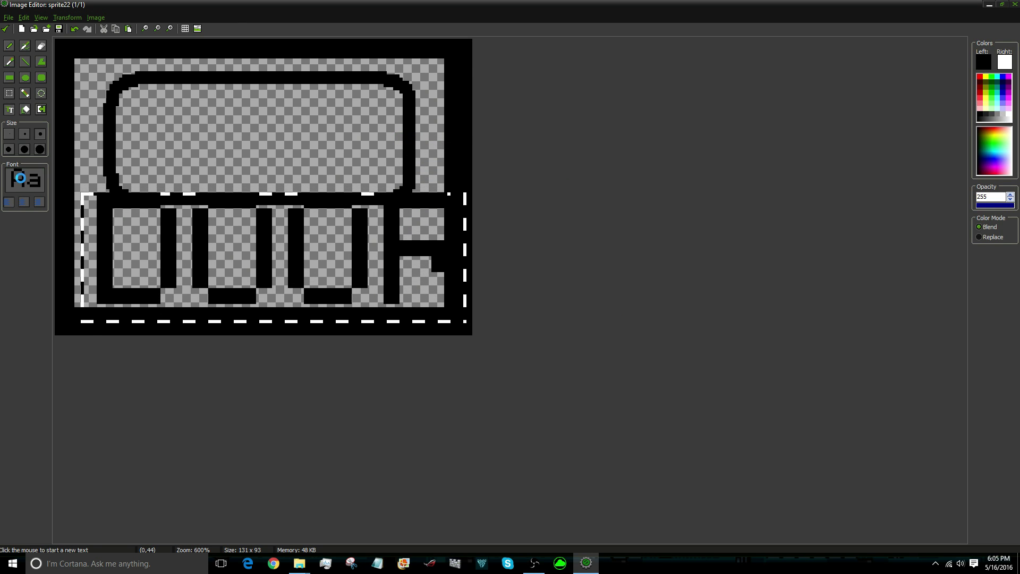
pyautogui.click(24, 179)
pyautogui.click(566, 166)
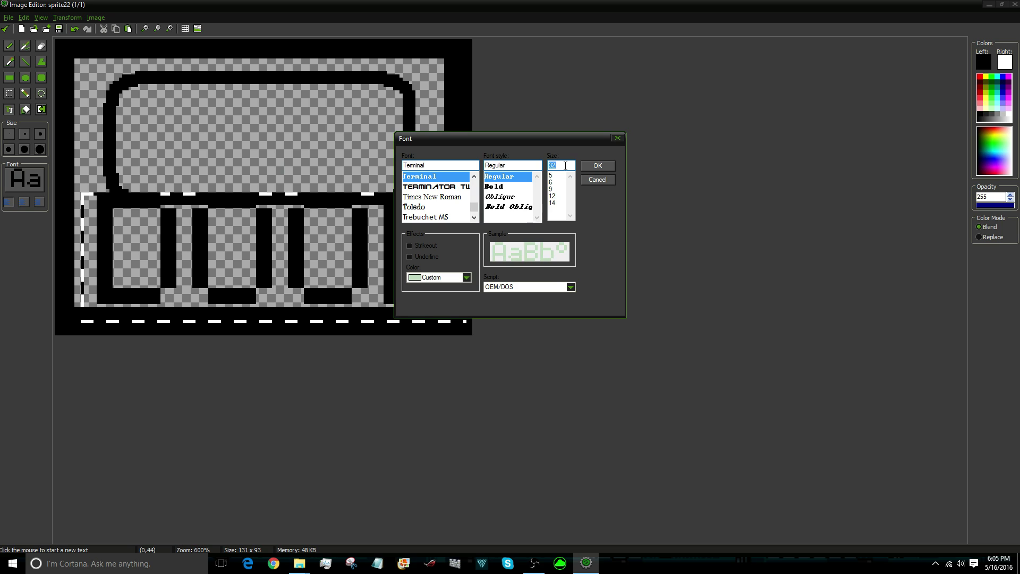
pyautogui.write('28')
pyautogui.press('Return')
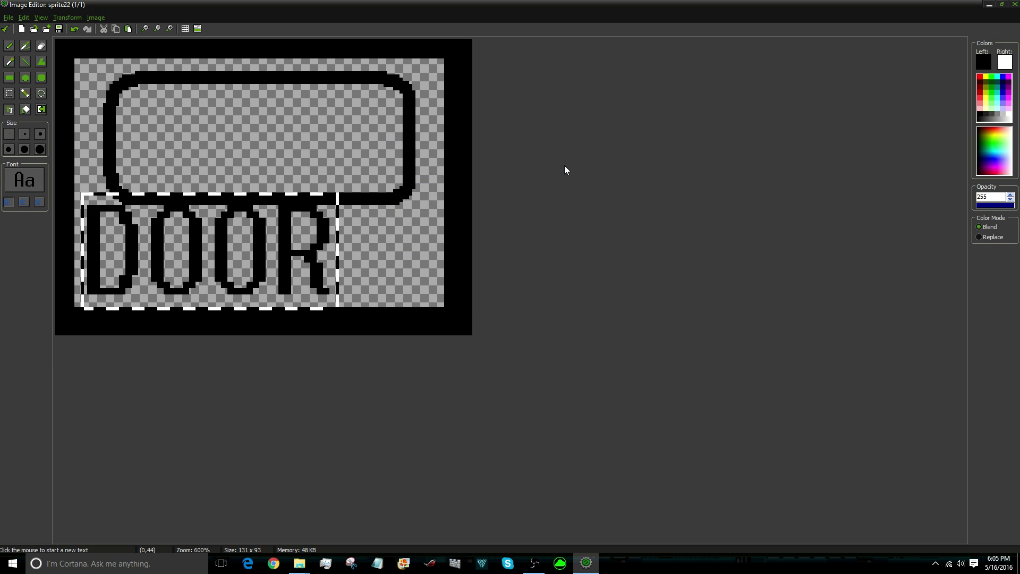
# Centre the DOOR text beneath the rounded rectangle and commit it to the image
pyautogui.moveTo(319, 226); pyautogui.dragTo(363, 238)
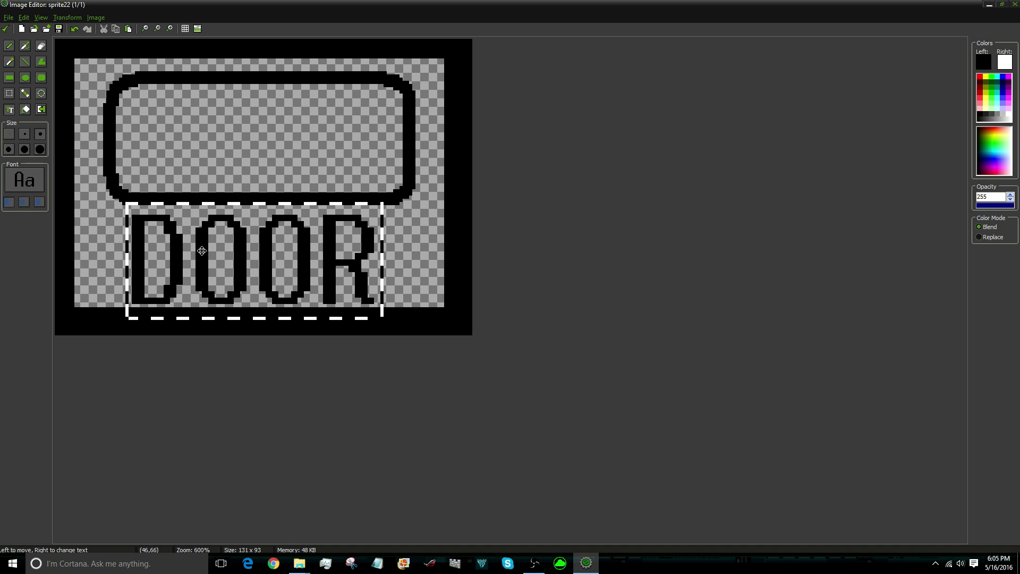
pyautogui.press('Right')
pyautogui.press('Right')
pyautogui.press('Left')
pyautogui.press('Left')
pyautogui.press('Left')
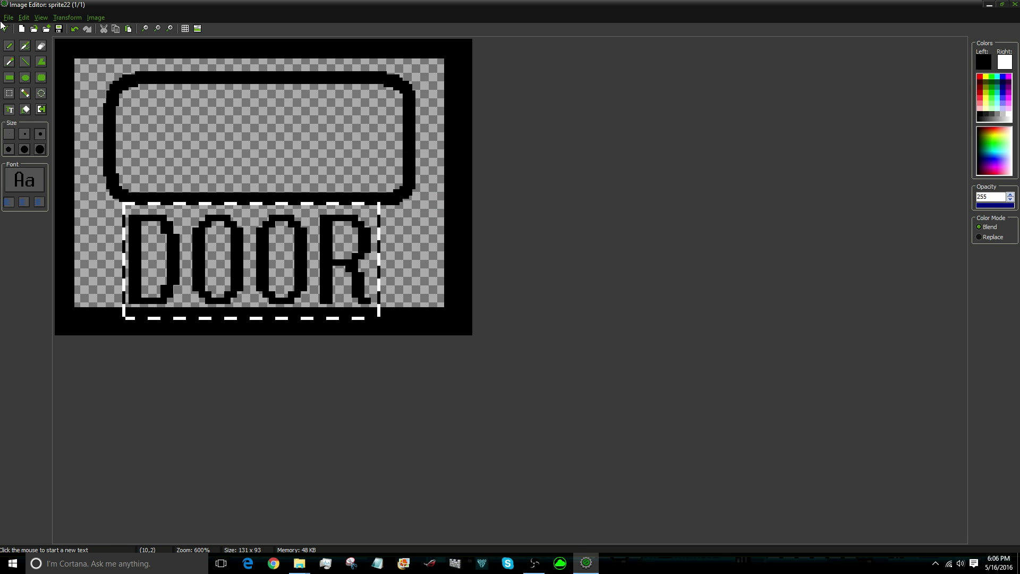
pyautogui.click(9, 46)
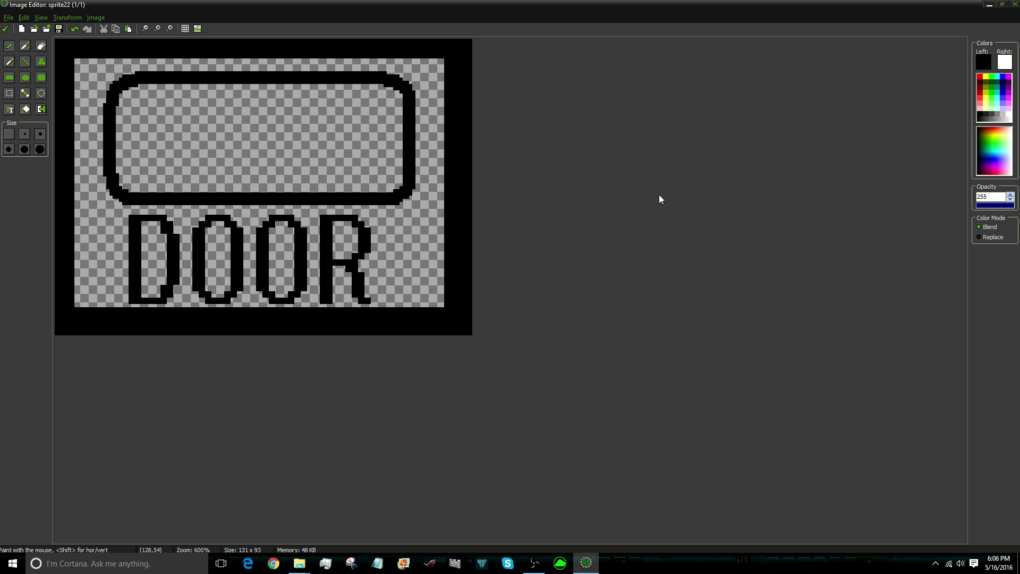
# Fill the inside of the rounded rectangle with red and keep the image
pyautogui.click(981, 77)
pyautogui.click(25, 109)
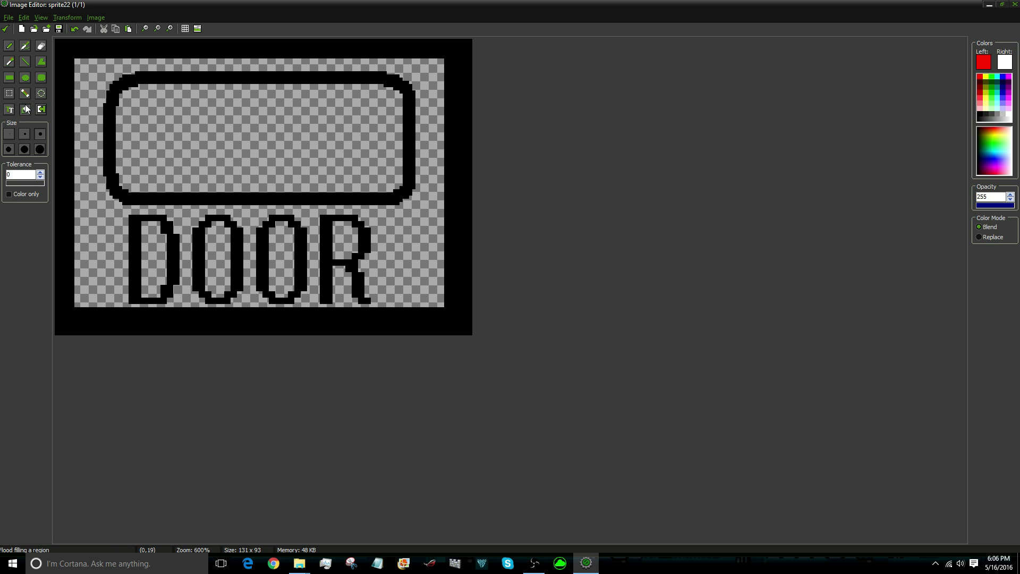
pyautogui.click(169, 117)
pyautogui.click(5, 29)
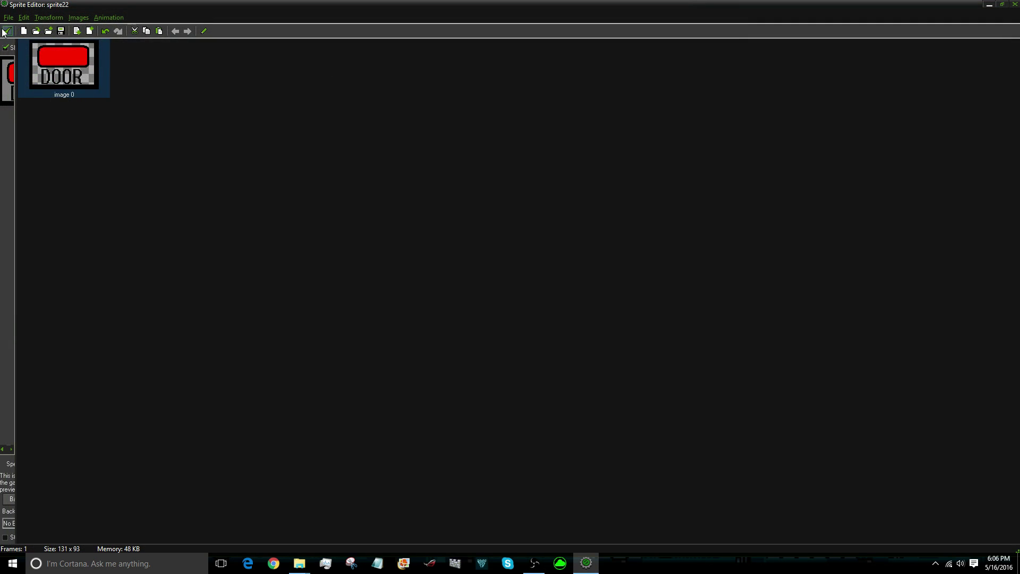
# Fill the transparent area around the red button and inside the DOOR letters with dark gray
pyautogui.doubleClick(43, 63)
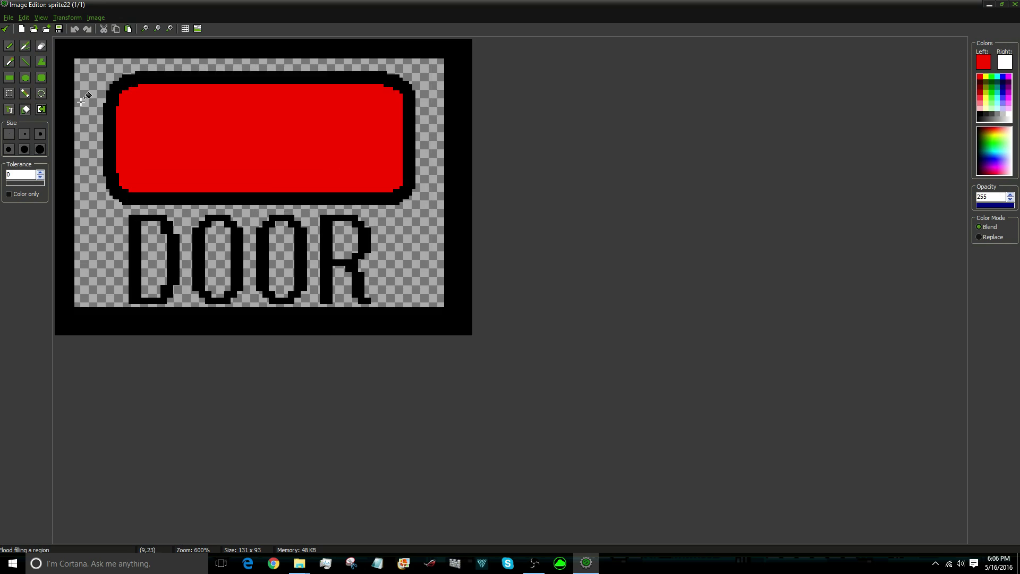
pyautogui.click(999, 113)
pyautogui.click(992, 113)
pyautogui.click(151, 62)
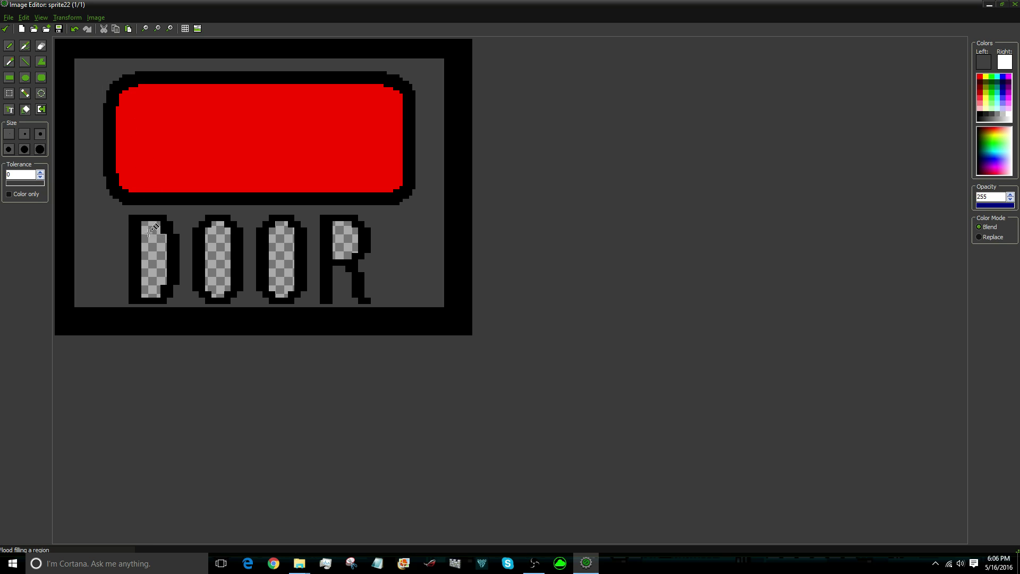
pyautogui.click(165, 242)
pyautogui.click(235, 244)
pyautogui.click(276, 239)
pyautogui.click(351, 232)
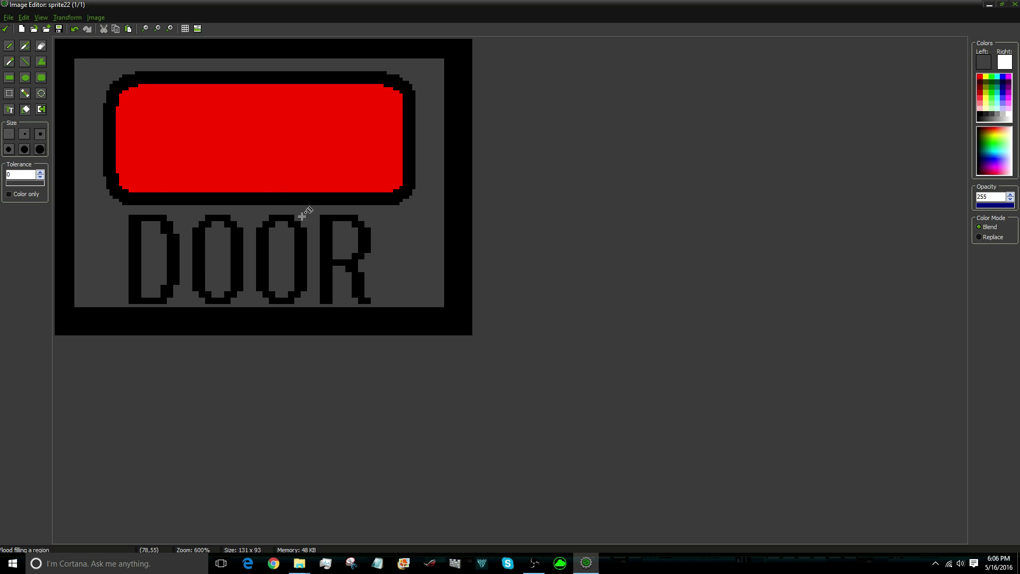
# Keep the edited button image and rename the sprite sLightButtonRed
pyautogui.click(5, 29)
pyautogui.click(6, 29)
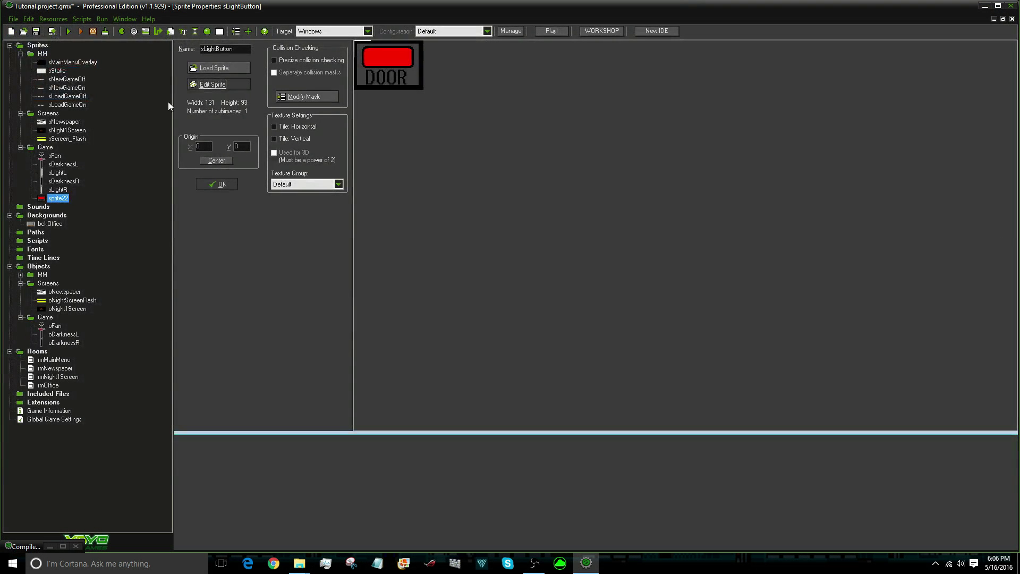
pyautogui.click(239, 49)
pyautogui.write('Red')
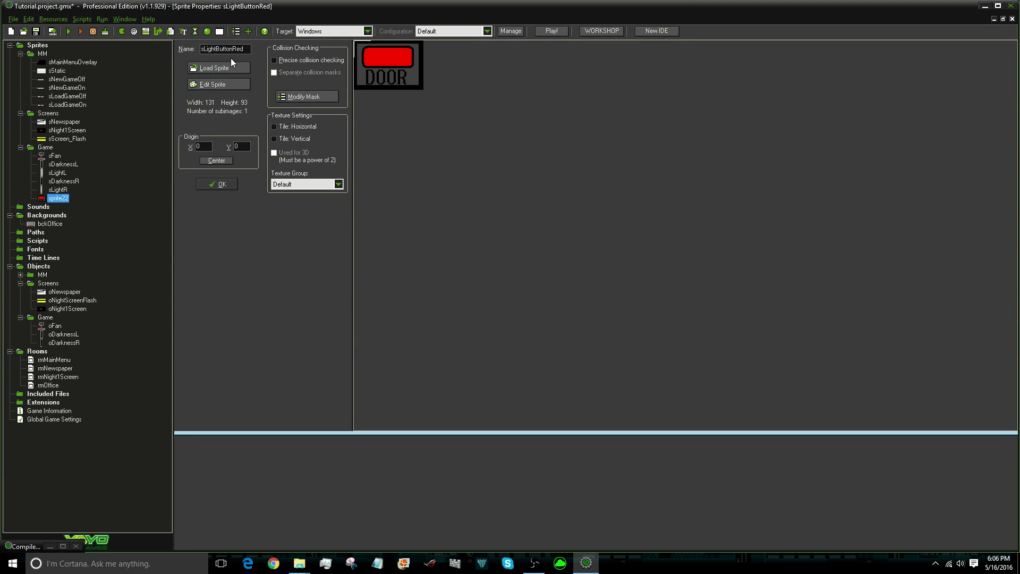
# Erase the DOOR lettering from the sLightButtonRed image by filling each letter with the dark gray background colour
pyautogui.click(236, 84)
pyautogui.doubleClick(77, 63)
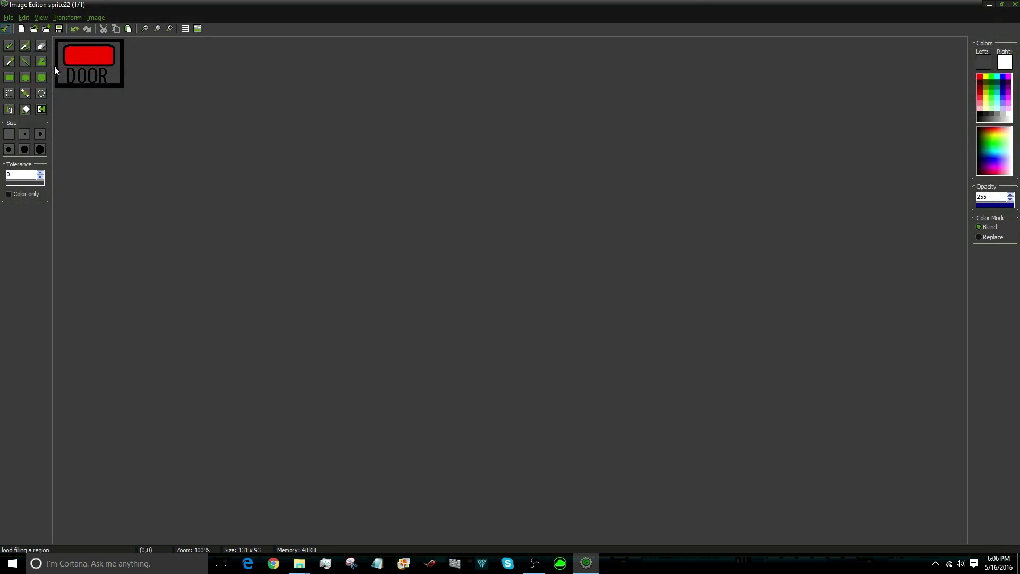
pyautogui.scroll(4, 151, 120)
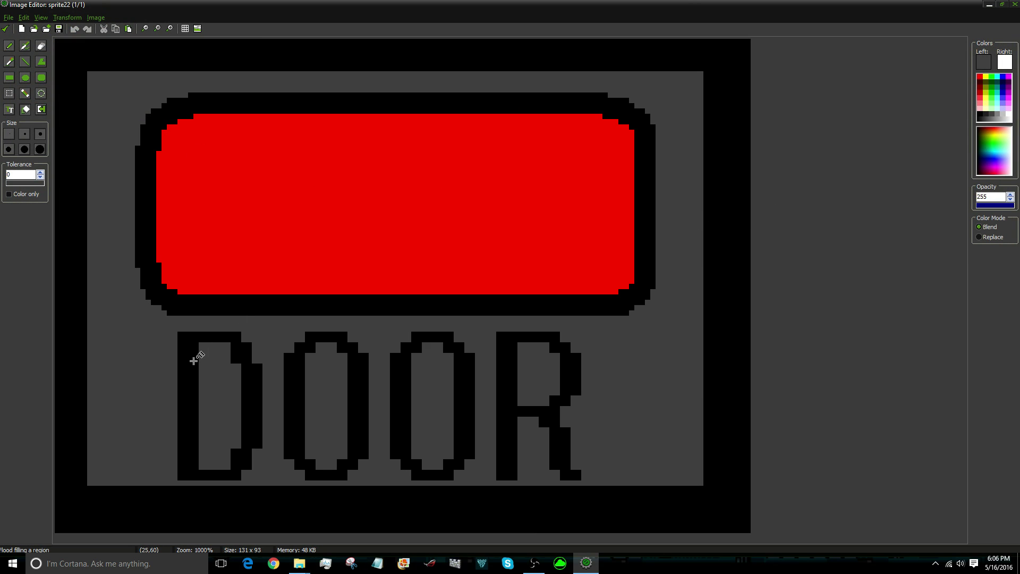
pyautogui.click(215, 337)
pyautogui.click(300, 367)
pyautogui.click(407, 372)
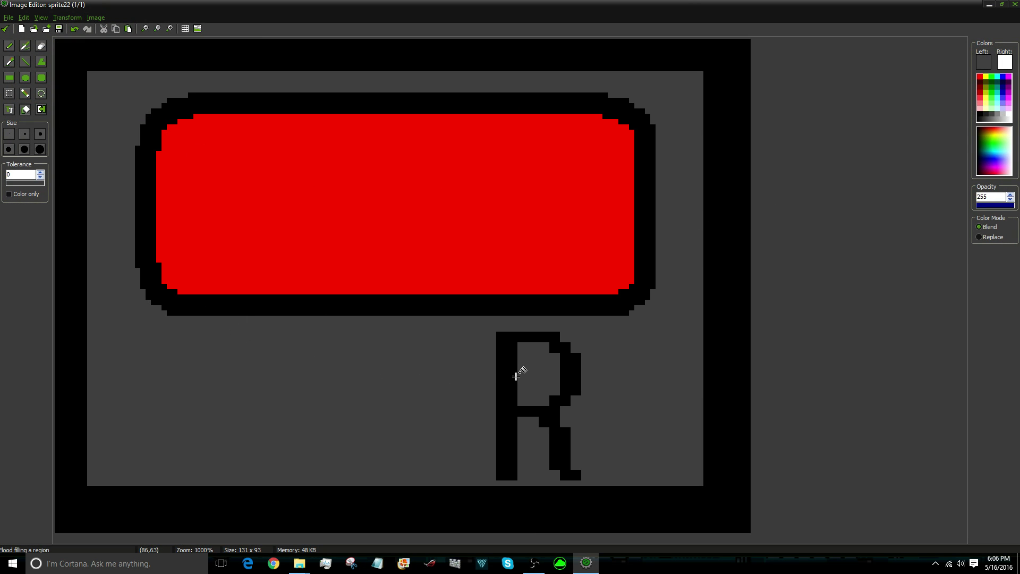
pyautogui.click(513, 372)
# Add the text LIGHT in black, centred below the red button, and save the sLightButtonRed sprite
pyautogui.click(9, 109)
pyautogui.click(193, 416)
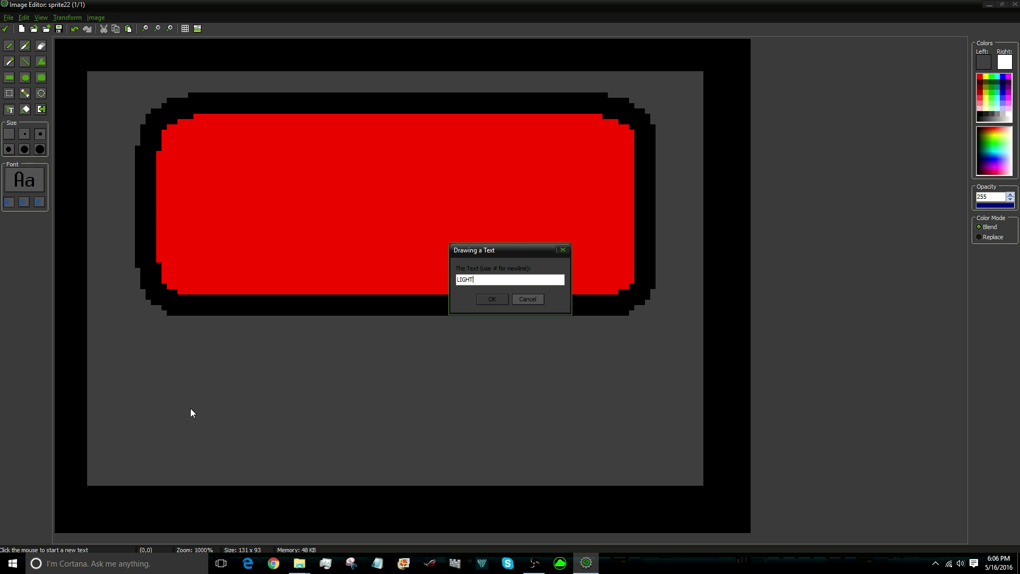
pyautogui.press('Return')
pyautogui.moveTo(216, 419); pyautogui.dragTo(200, 344)
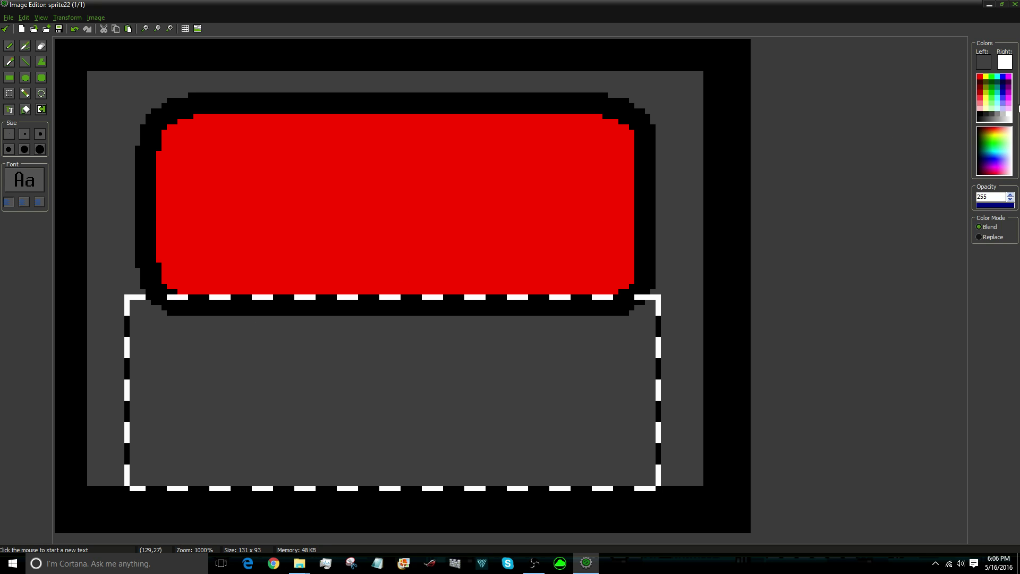
pyautogui.click(980, 114)
pyautogui.moveTo(394, 329)
pyautogui.mouseDown()
pyautogui.moveTo(388, 340)
pyautogui.moveTo(399, 340)
pyautogui.mouseUp()
pyautogui.click(6, 29)
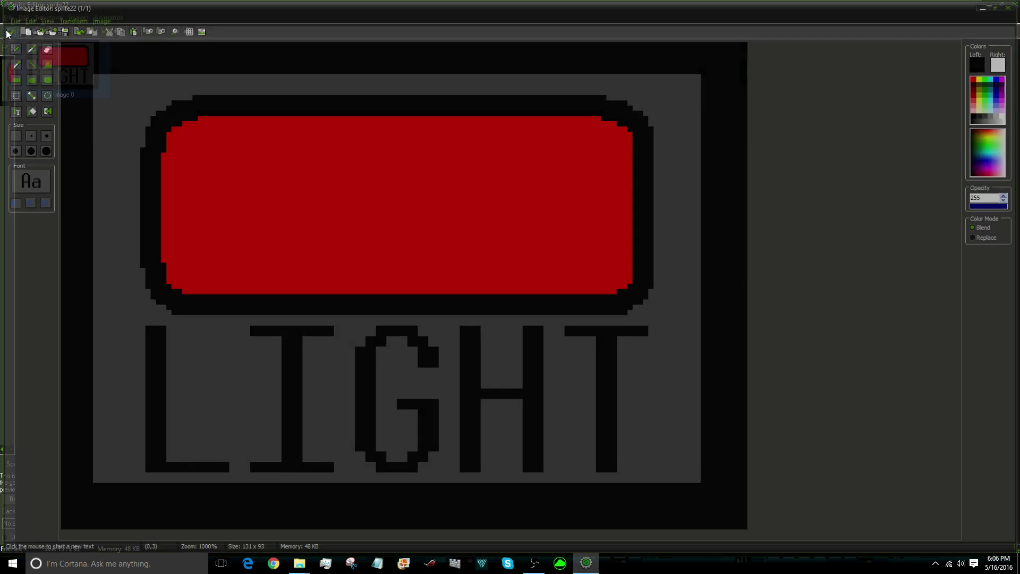
pyautogui.click(6, 30)
pyautogui.click(205, 185)
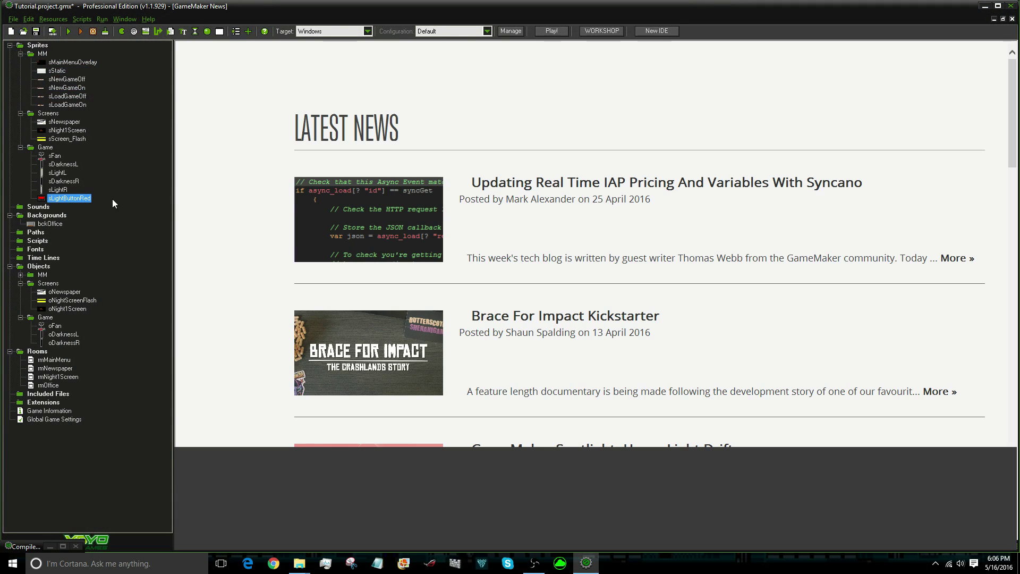
# Duplicate the sLightButtonRed sprite and name the copy sLightButtonGreen
pyautogui.rightClick(37, 199)
pyautogui.click(66, 230)
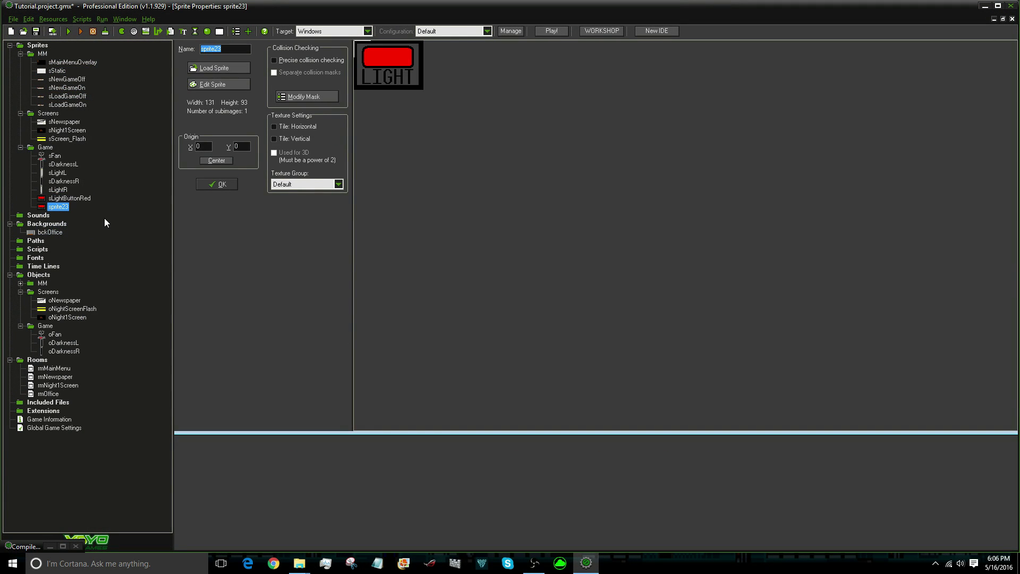
pyautogui.press('BackSpace')
pyautogui.write('sLightButtonGreen')
# Fill the red button area of the sLightButtonGreen image with bright green and save the sprite
pyautogui.click(207, 84)
pyautogui.doubleClick(36, 49)
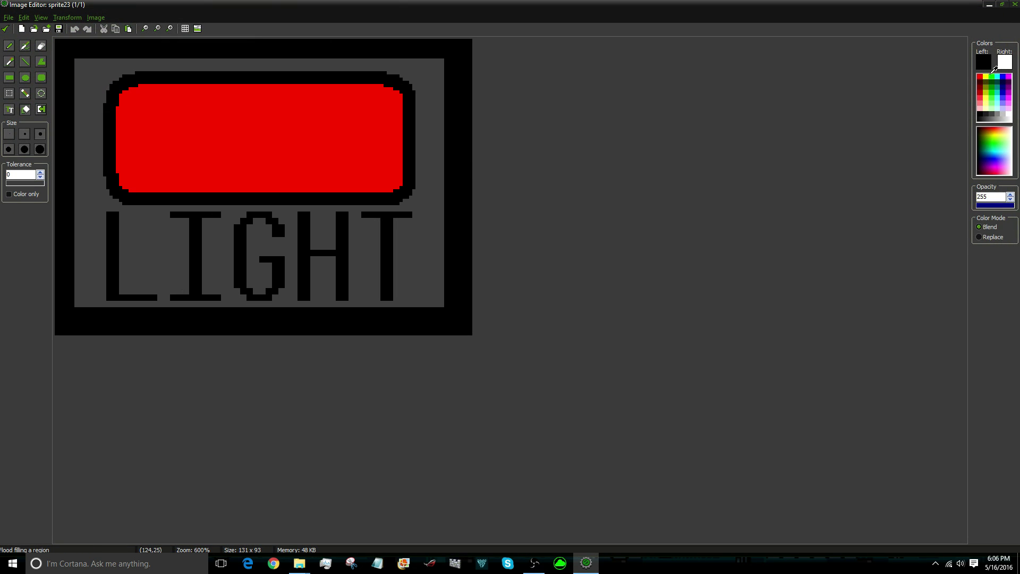
pyautogui.click(992, 77)
pyautogui.click(266, 96)
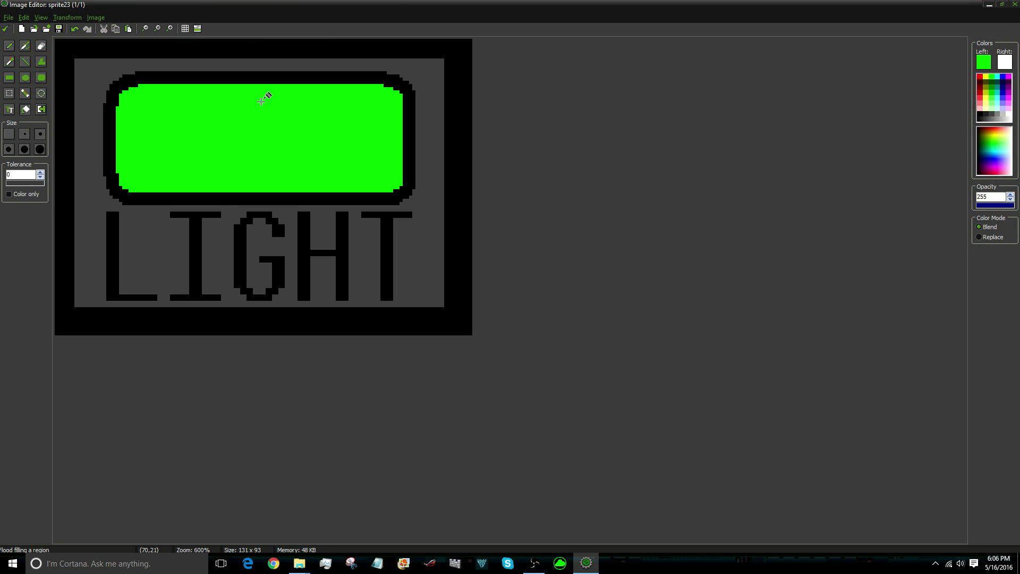
pyautogui.click(6, 29)
pyautogui.click(6, 31)
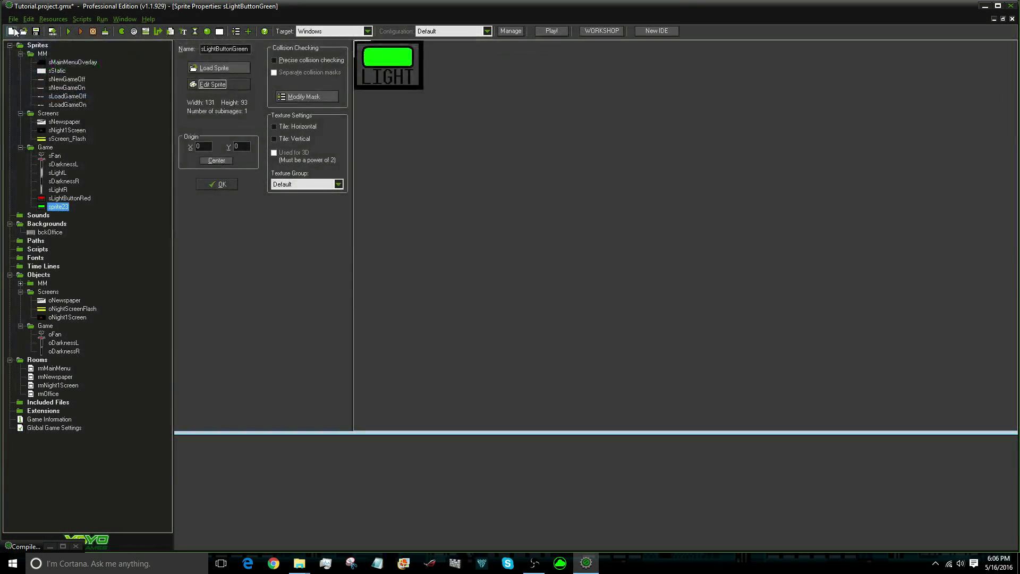
pyautogui.click(224, 181)
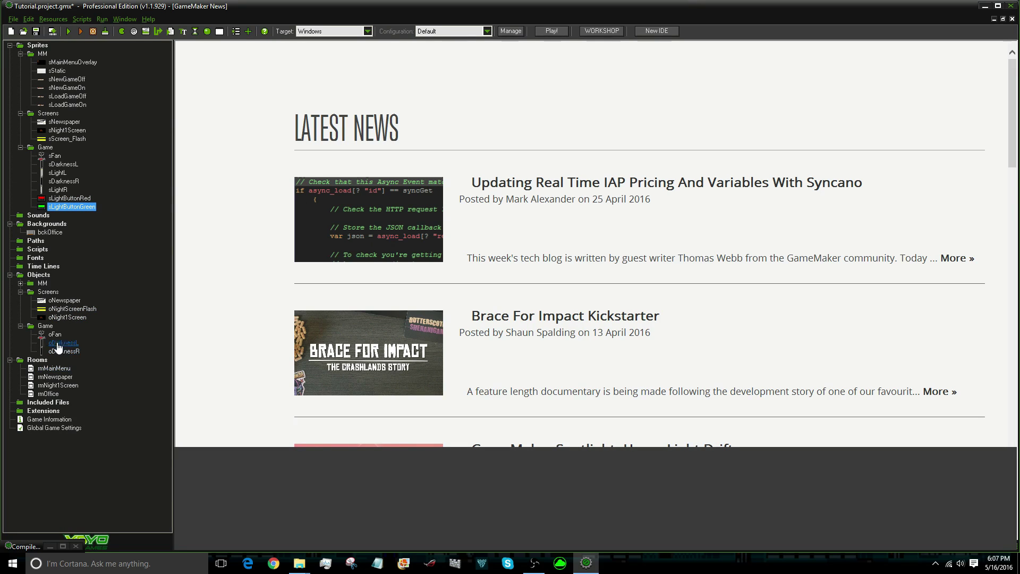
# Create an object named oButtonRedR in the Game objects group
pyautogui.rightClick(43, 327)
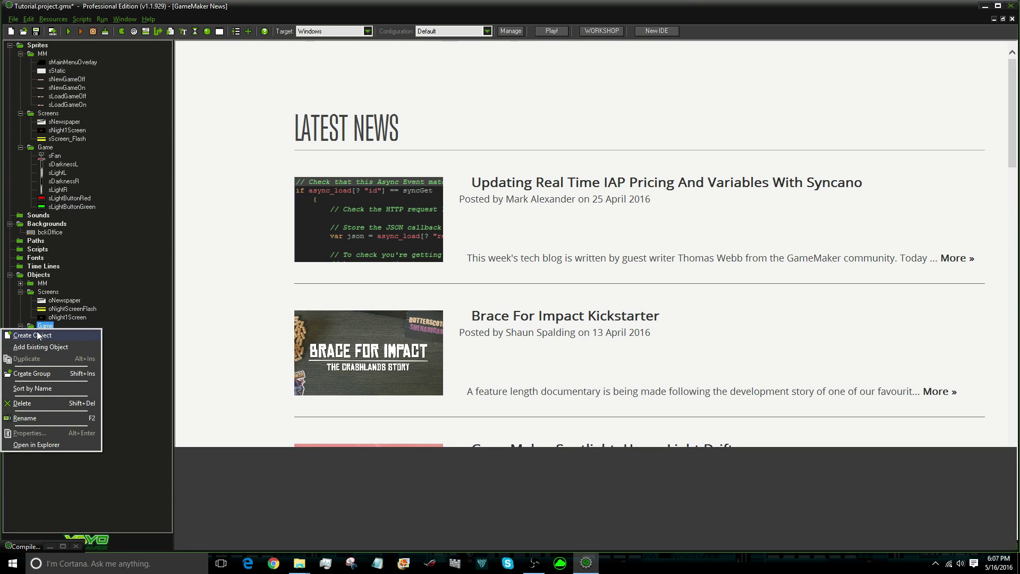
pyautogui.click(36, 333)
pyautogui.press('BackSpace')
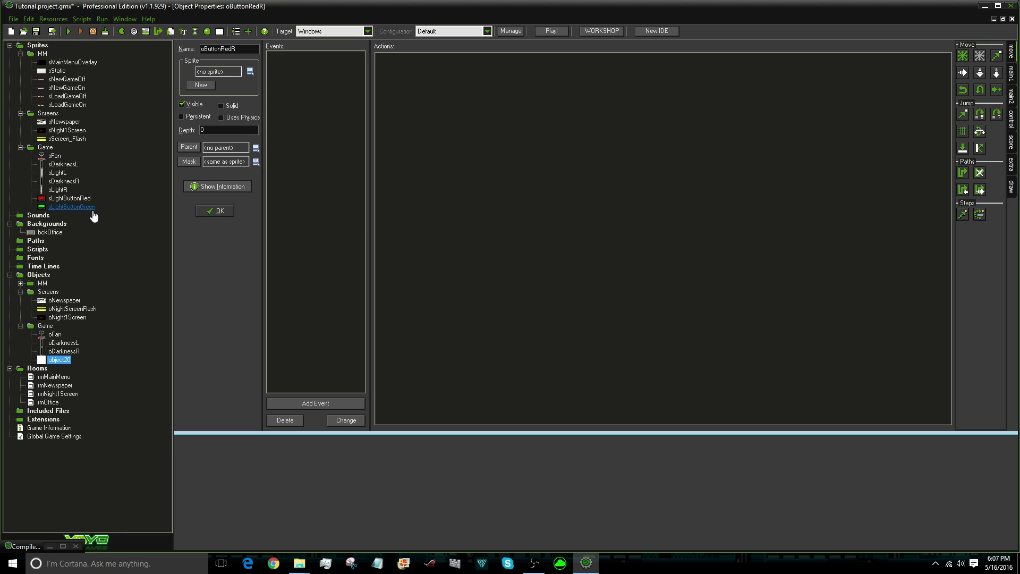
# Name the new object oButtonRedL, assign it the sLightButtonRed sprite and save it
pyautogui.click(224, 71)
pyautogui.moveTo(265, 116)
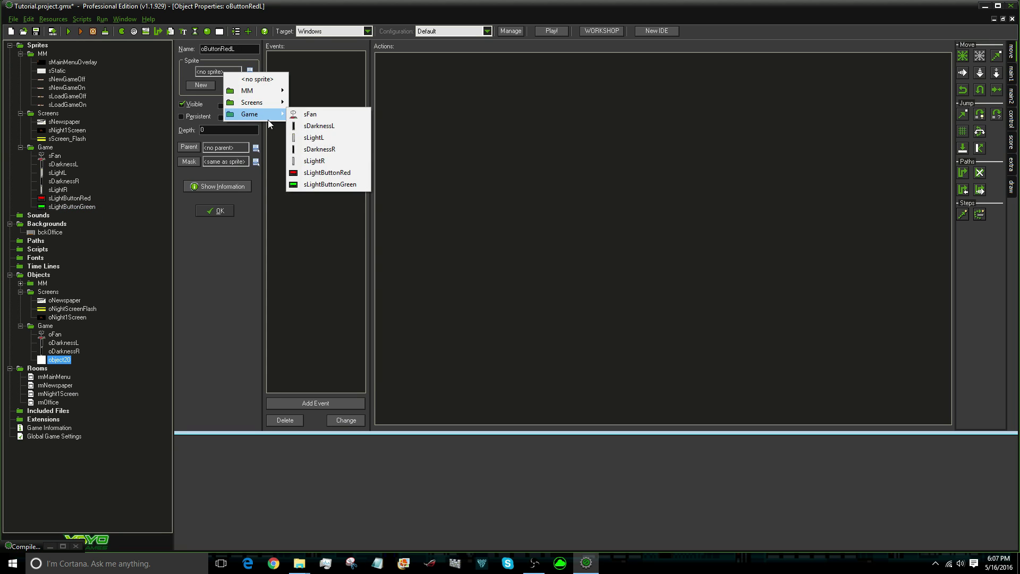
pyautogui.click(318, 173)
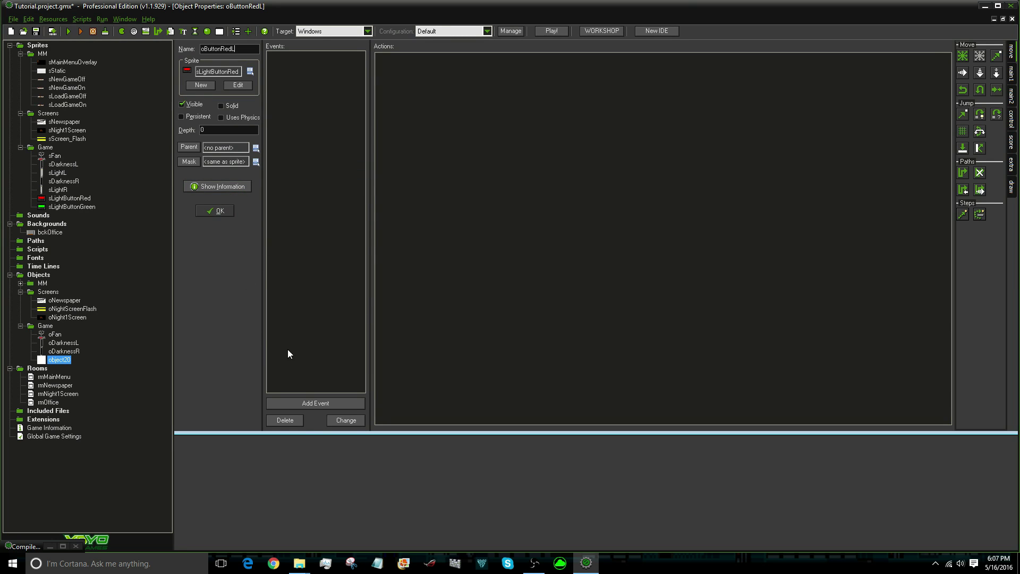
pyautogui.click(313, 403)
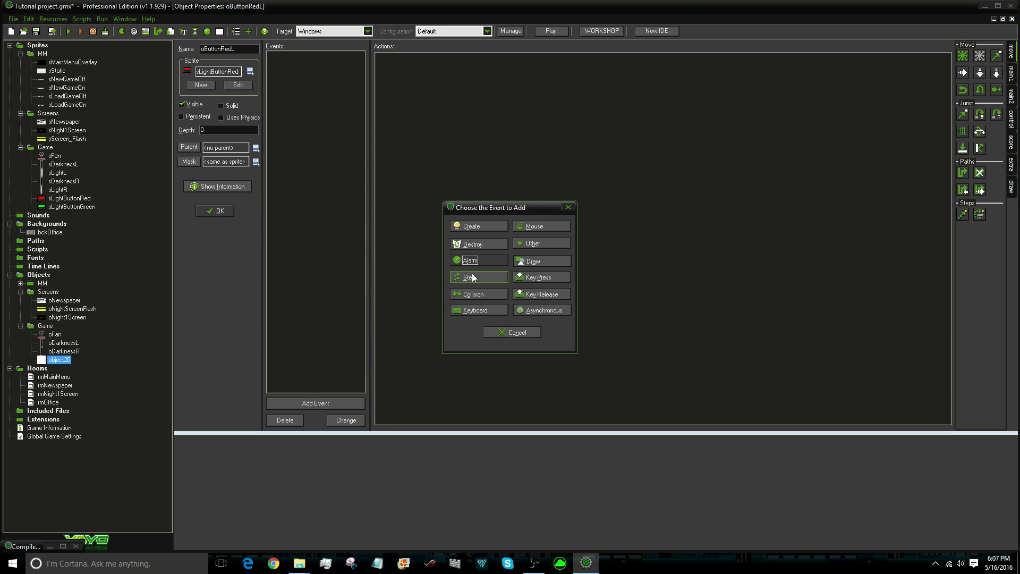
pyautogui.click(512, 331)
pyautogui.click(214, 210)
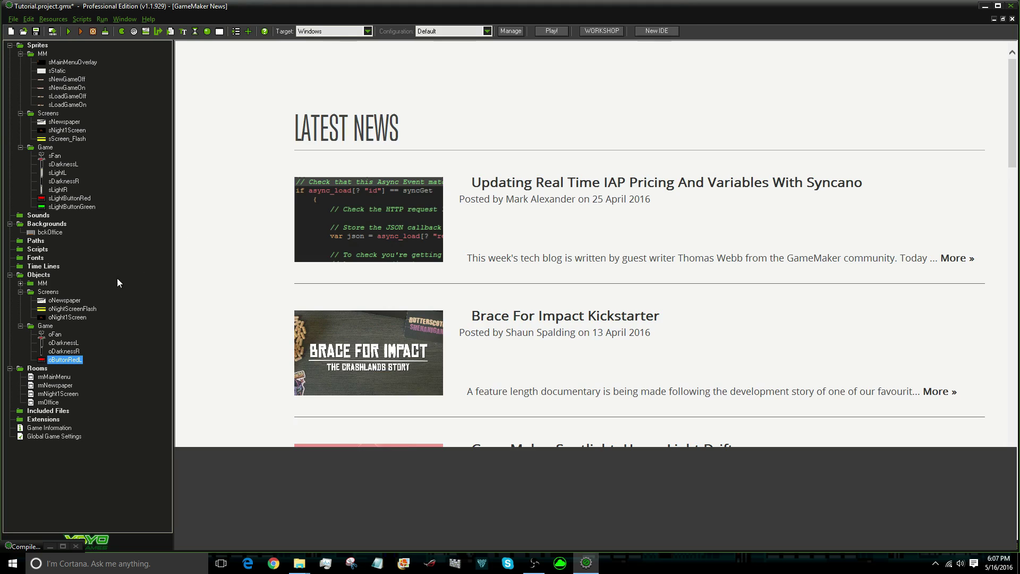
# Duplicate the oButtonRedL object and name the copy oButtonRedR
pyautogui.rightClick(67, 362)
pyautogui.click(62, 392)
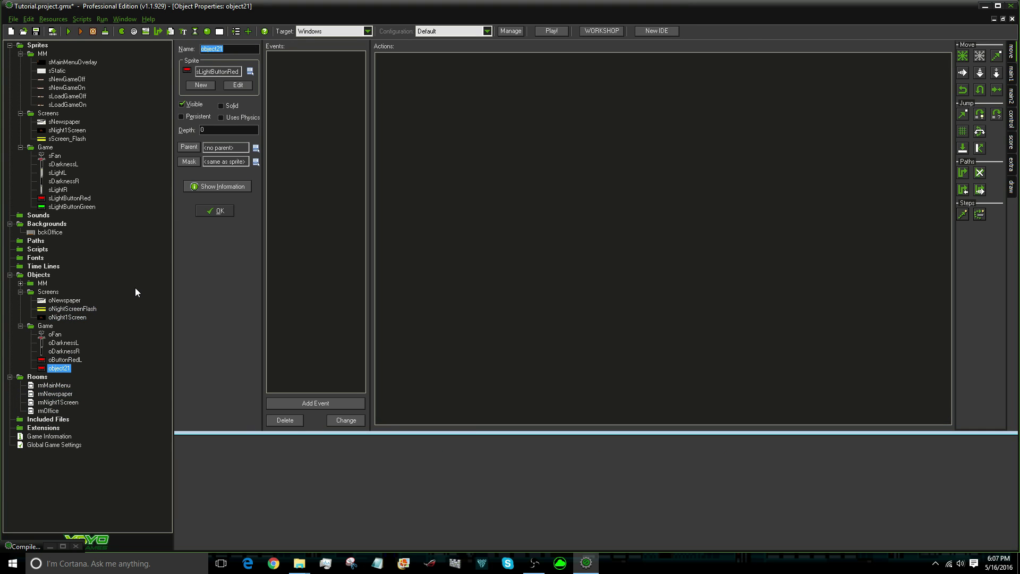
pyautogui.press('BackSpace')
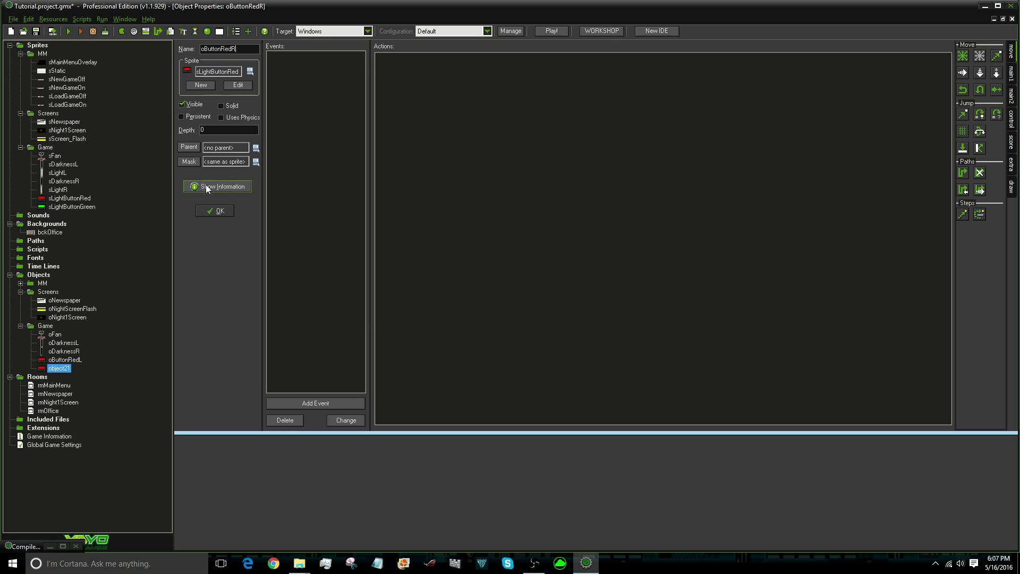
pyautogui.click(203, 212)
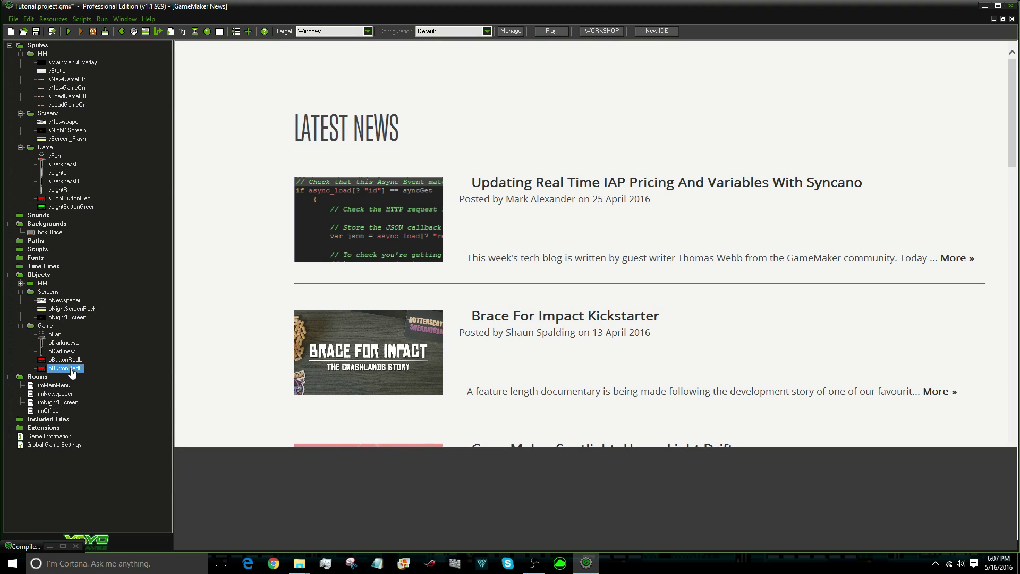
# Duplicate oButtonRedR, switch the copy's sprite to sLightButtonGreen and name it oButtonGreenL
pyautogui.rightClick(72, 373)
pyautogui.click(56, 400)
pyautogui.click(209, 72)
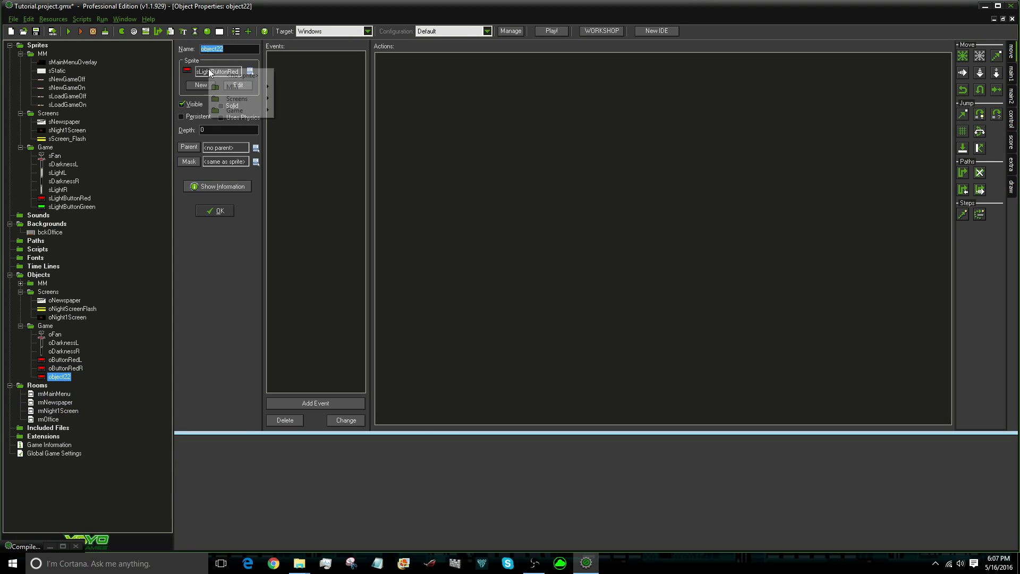
pyautogui.moveTo(233, 110)
pyautogui.click(313, 181)
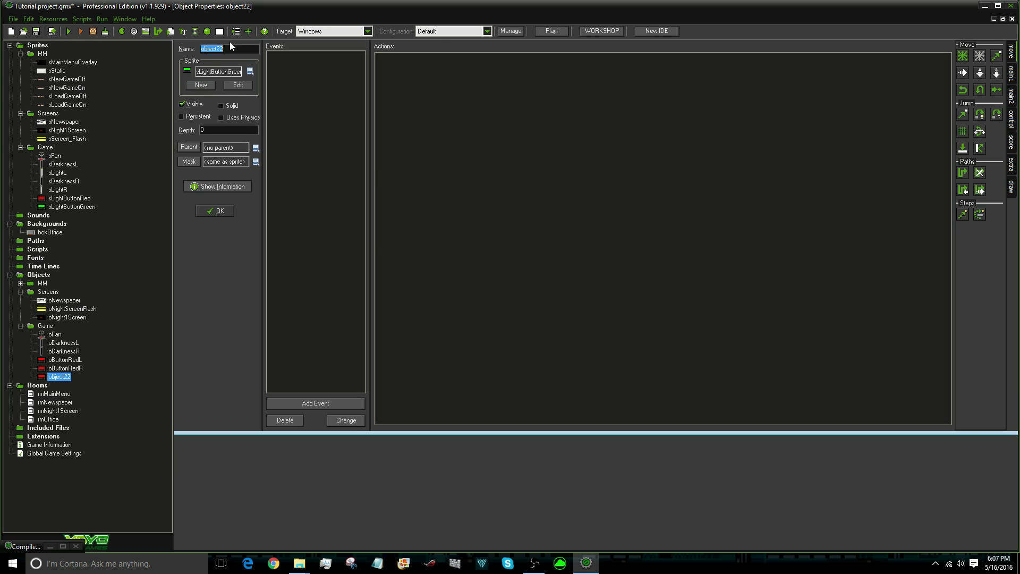
pyautogui.press('BackSpace')
pyautogui.write('oButtonGreenL')
pyautogui.click(214, 211)
# Duplicate the oButtonGreenL object and name the copy oButtonGreenR
pyautogui.rightClick(60, 377)
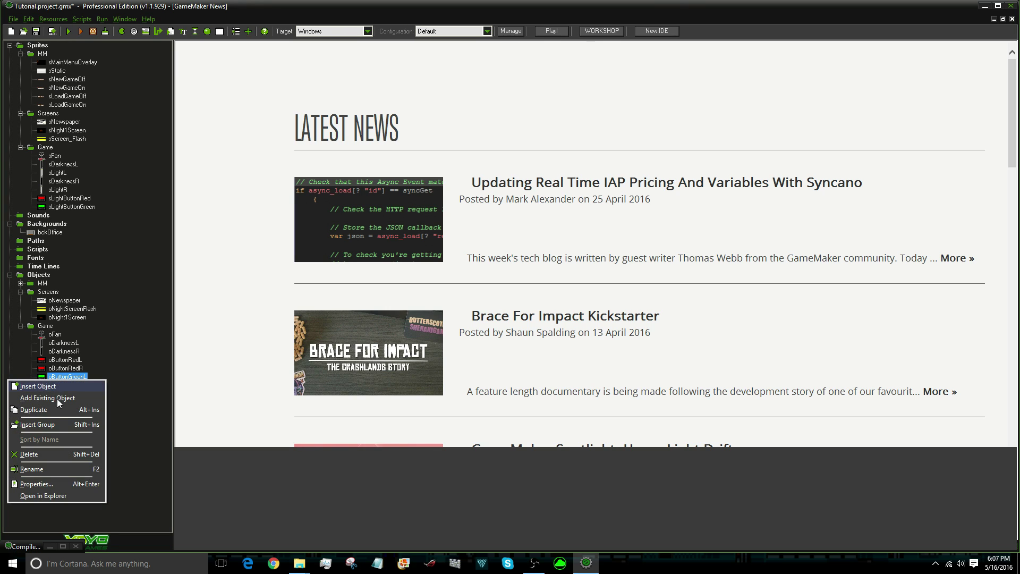
pyautogui.click(52, 411)
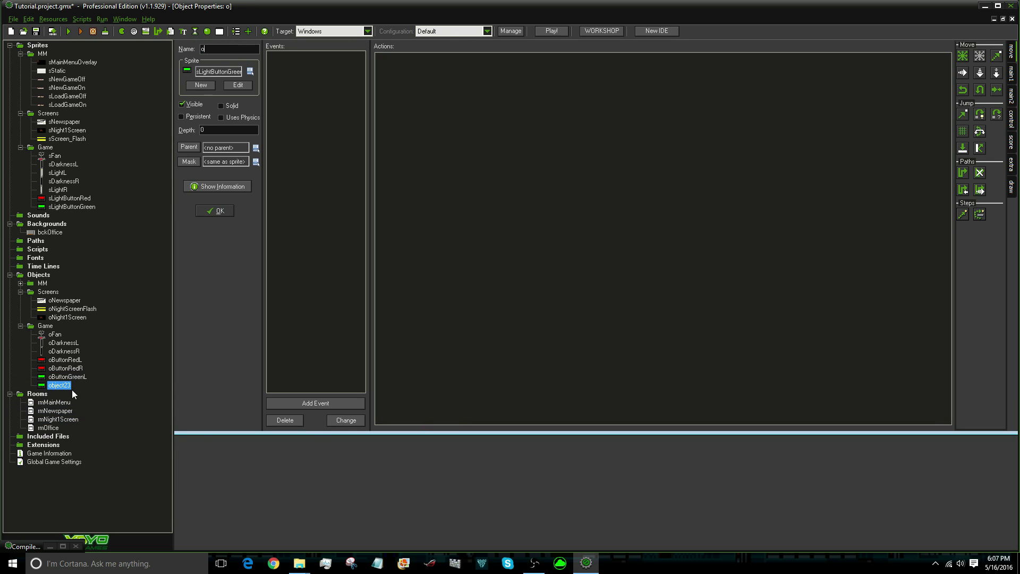
pyautogui.write('oButtonGreenR')
pyautogui.click(221, 213)
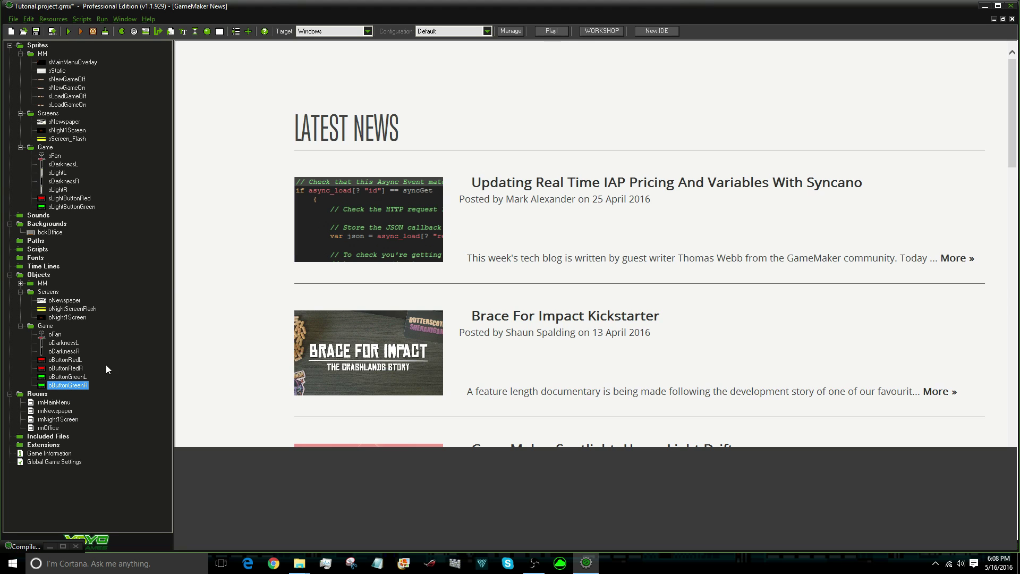
# Add a Left Pressed mouse event to the oButtonRedL object
pyautogui.doubleClick(76, 360)
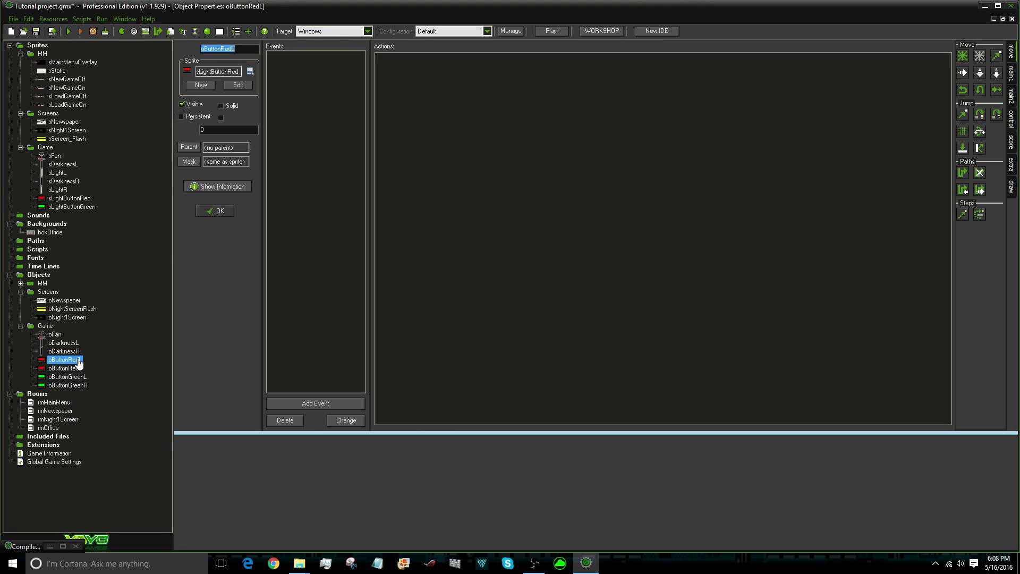
pyautogui.click(282, 297)
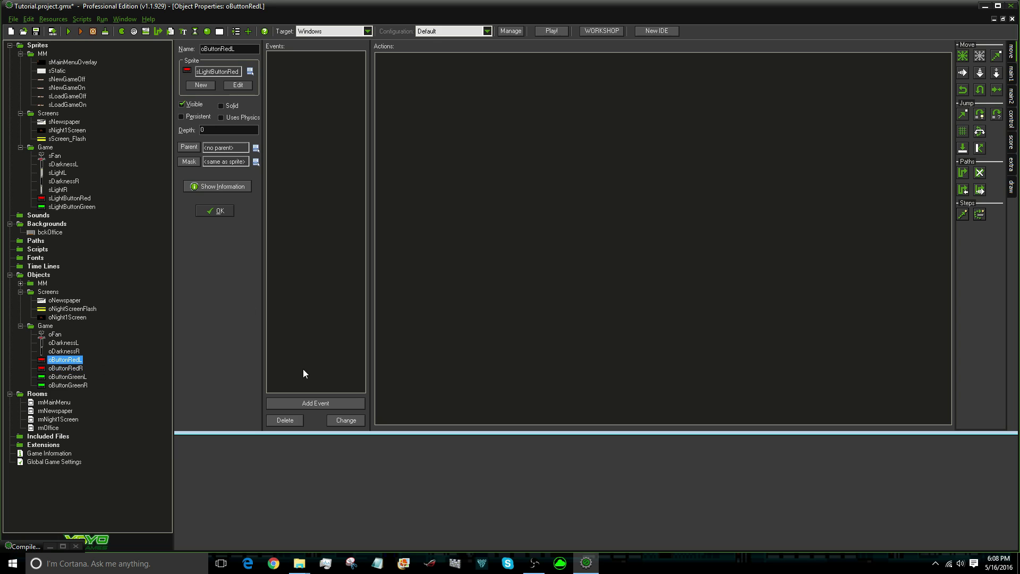
pyautogui.click(319, 402)
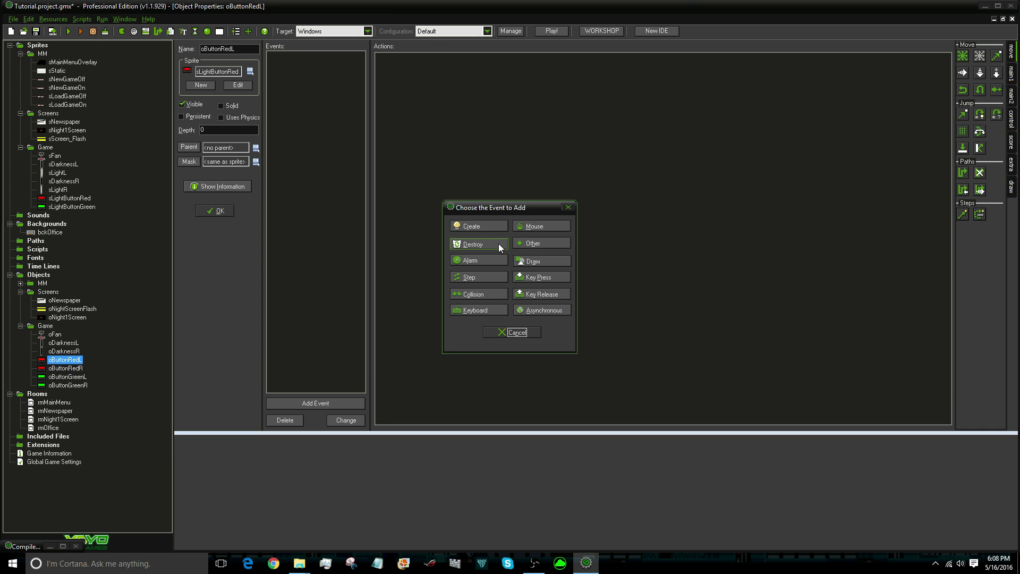
pyautogui.click(540, 230)
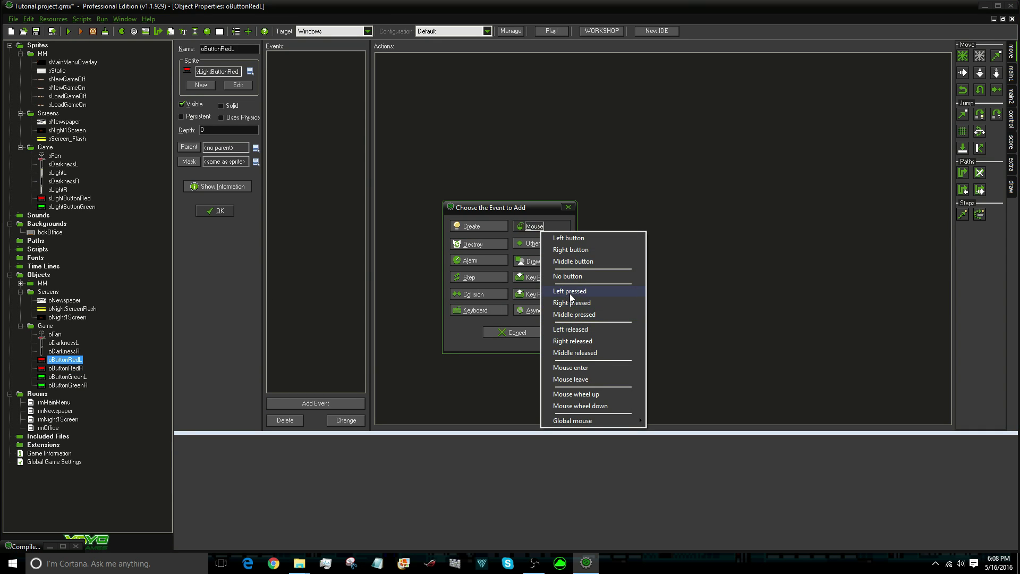
pyautogui.click(570, 293)
# Add a Change Instance action to oButtonRedL's Left Pressed event, changing into oButtonGreenL with perform events set to yes
pyautogui.click(1014, 80)
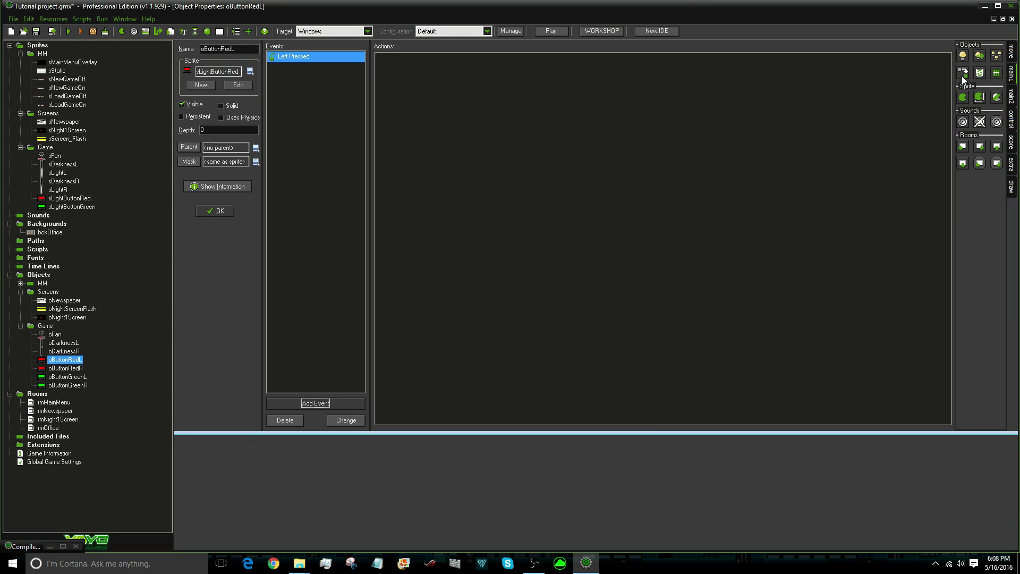
pyautogui.moveTo(963, 74); pyautogui.dragTo(792, 137)
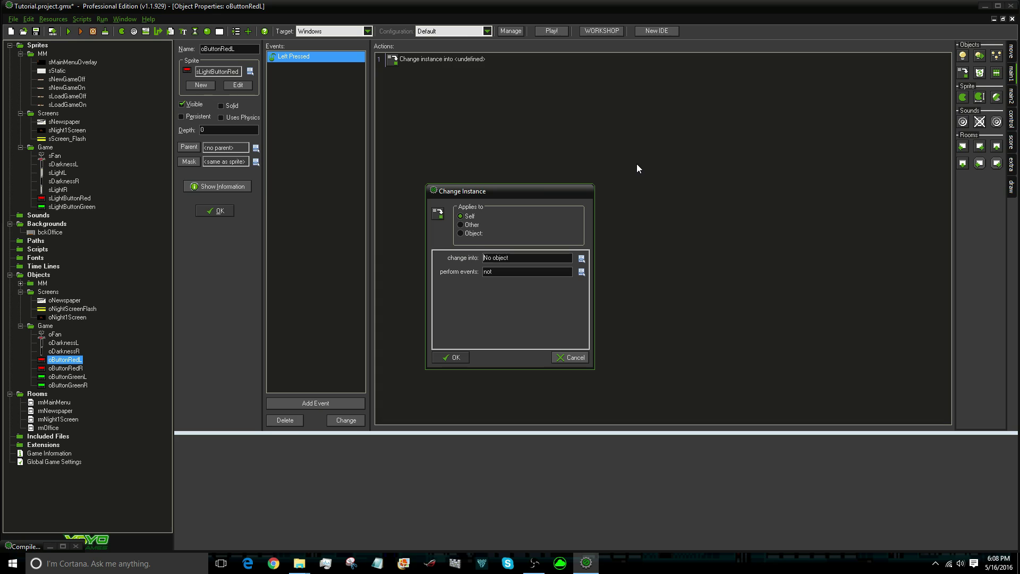
pyautogui.click(488, 272)
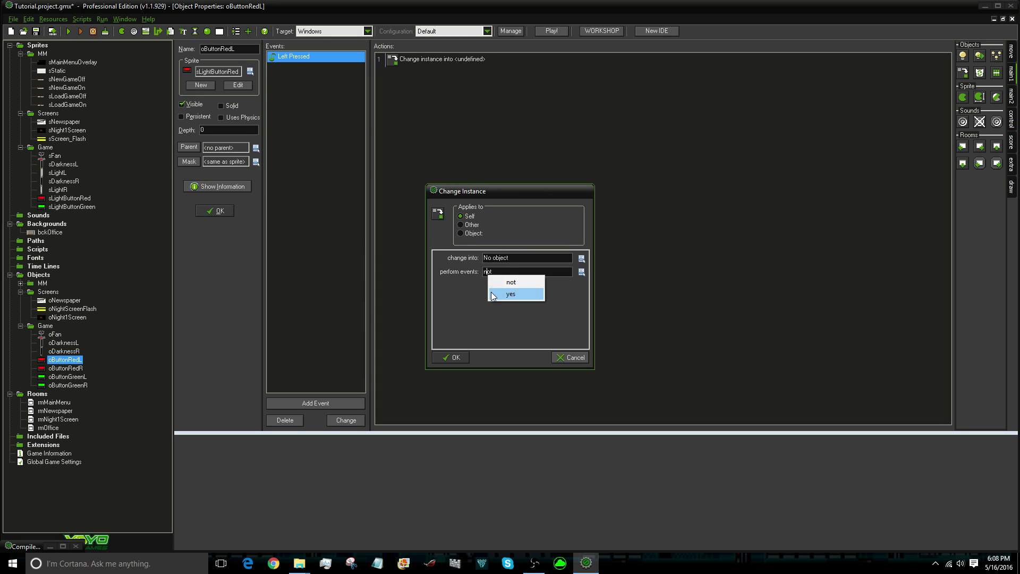
pyautogui.click(497, 291)
pyautogui.click(499, 257)
pyautogui.moveTo(526, 298)
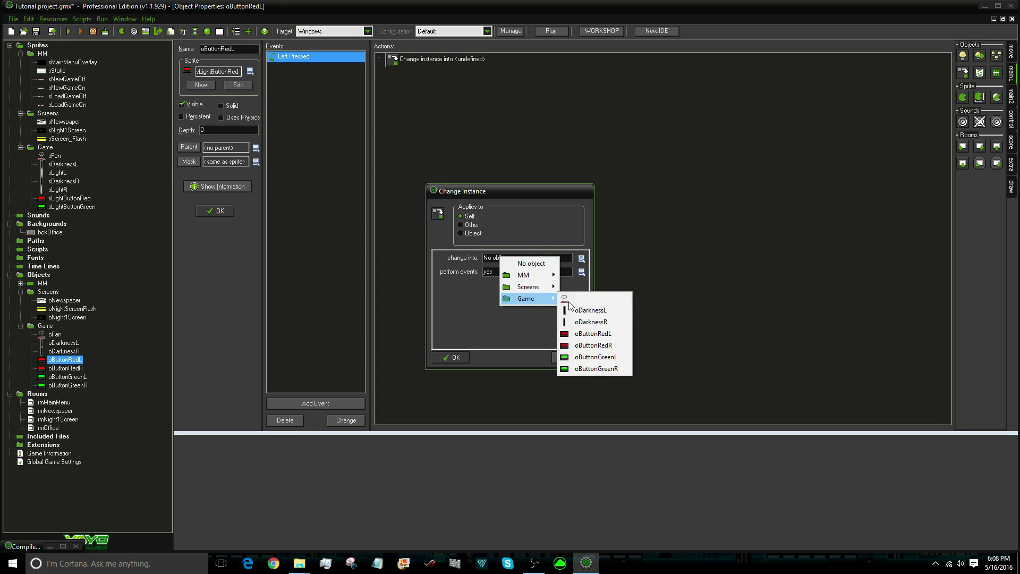
pyautogui.click(600, 359)
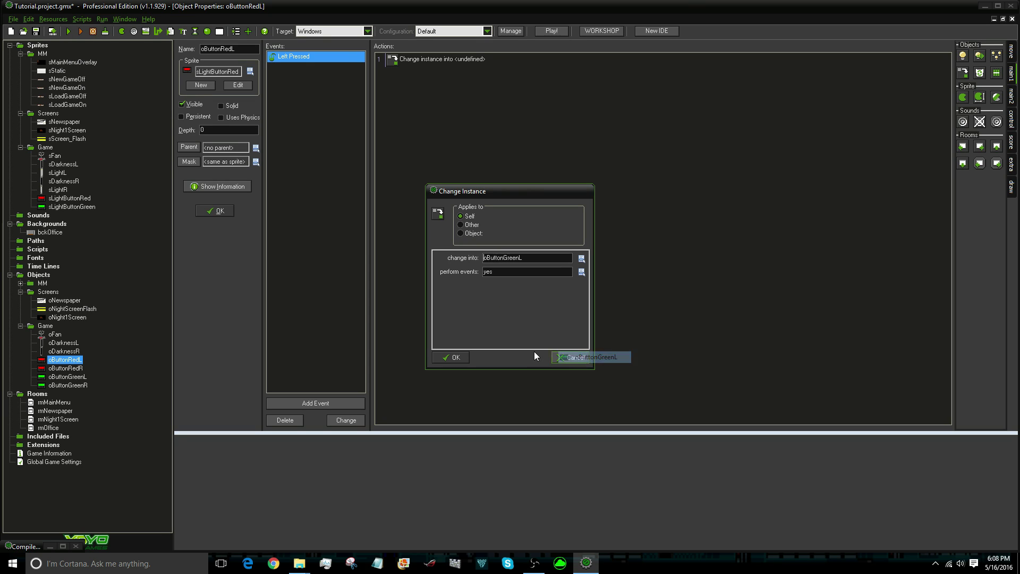
pyautogui.click(469, 359)
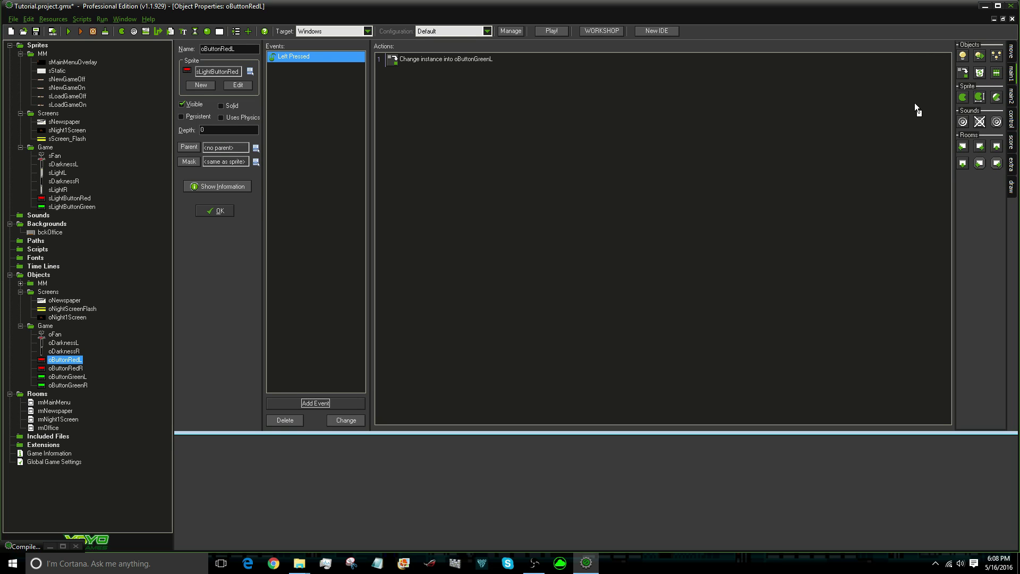
# Add a Destroy Instance action applied to oDarknessL in the same Left Pressed event and save oButtonRedL
pyautogui.moveTo(915, 109); pyautogui.dragTo(915, 109)
pyautogui.click(460, 233)
pyautogui.click(502, 234)
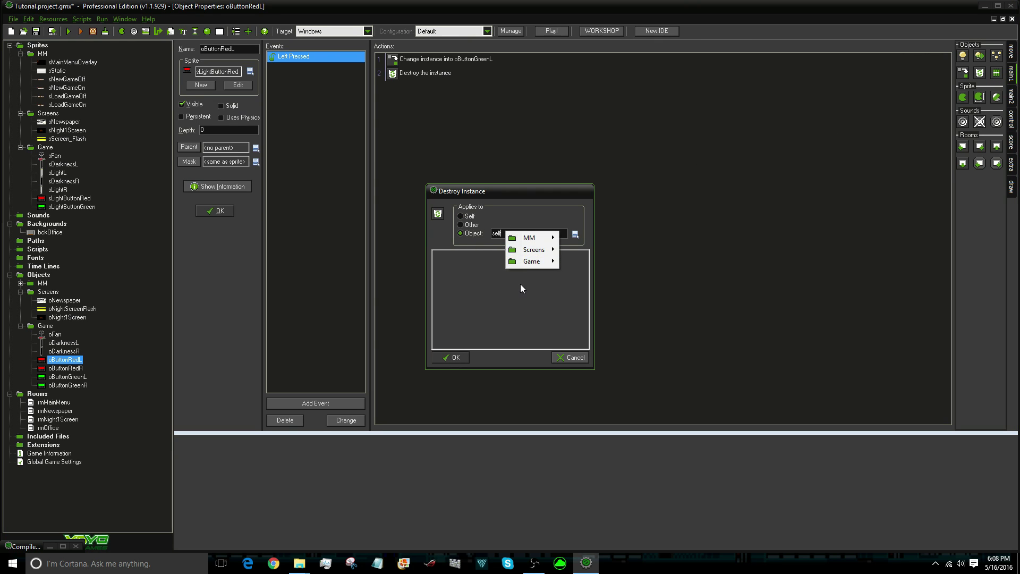
pyautogui.moveTo(527, 263)
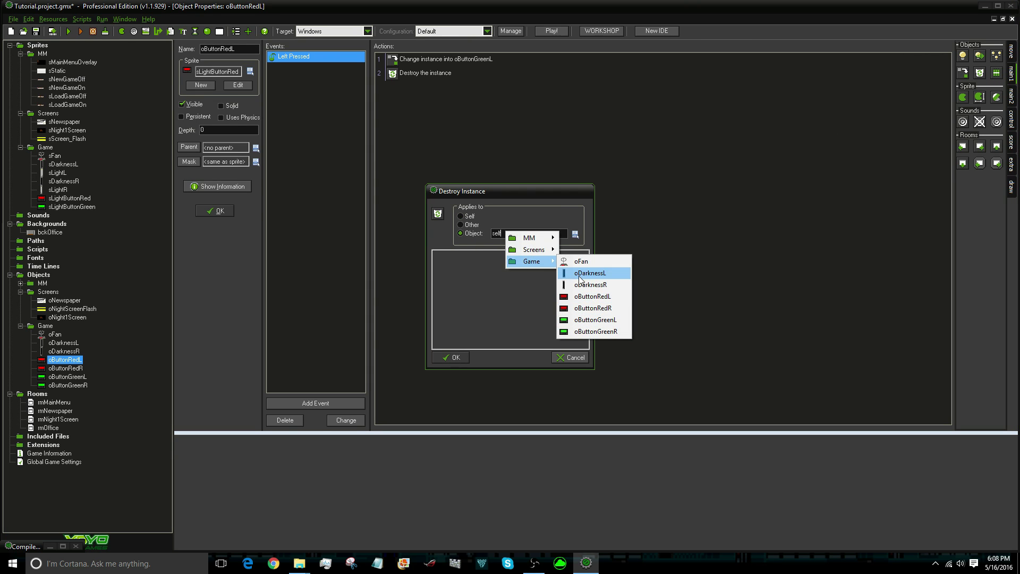
pyautogui.click(580, 274)
pyautogui.click(451, 360)
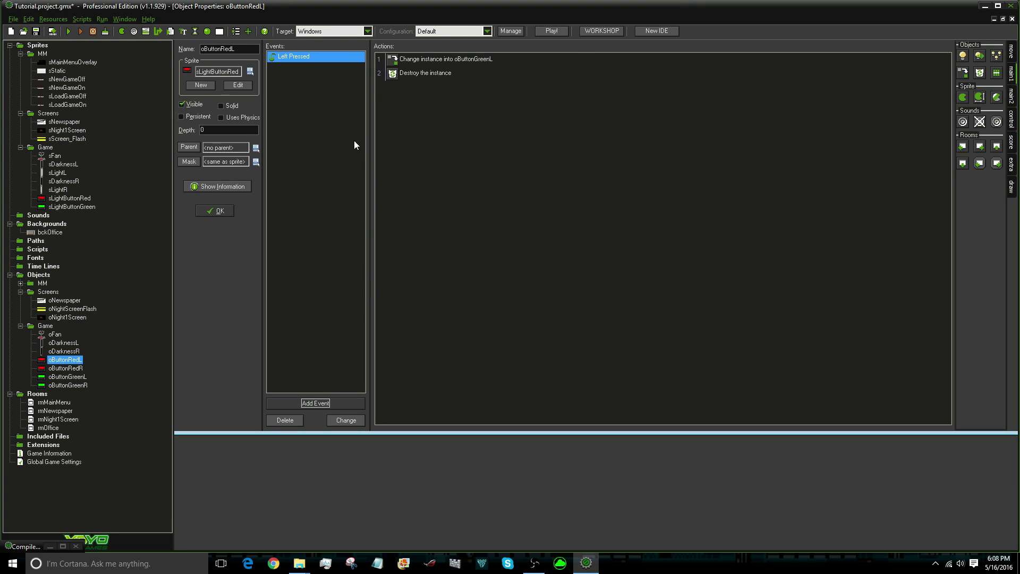
pyautogui.click(219, 211)
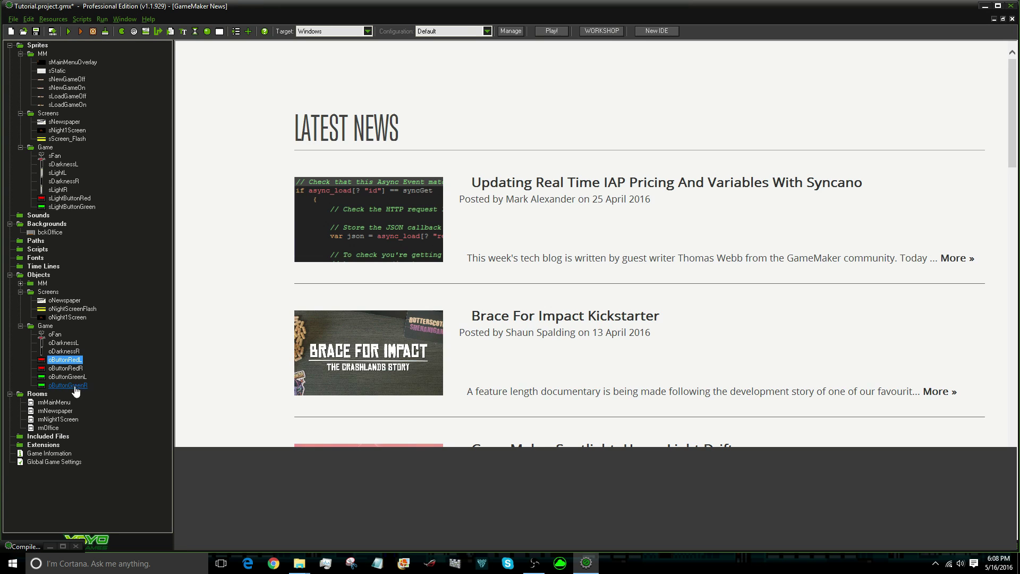
# Add a Left Pressed mouse event to the oButtonGreenL object
pyautogui.doubleClick(65, 377)
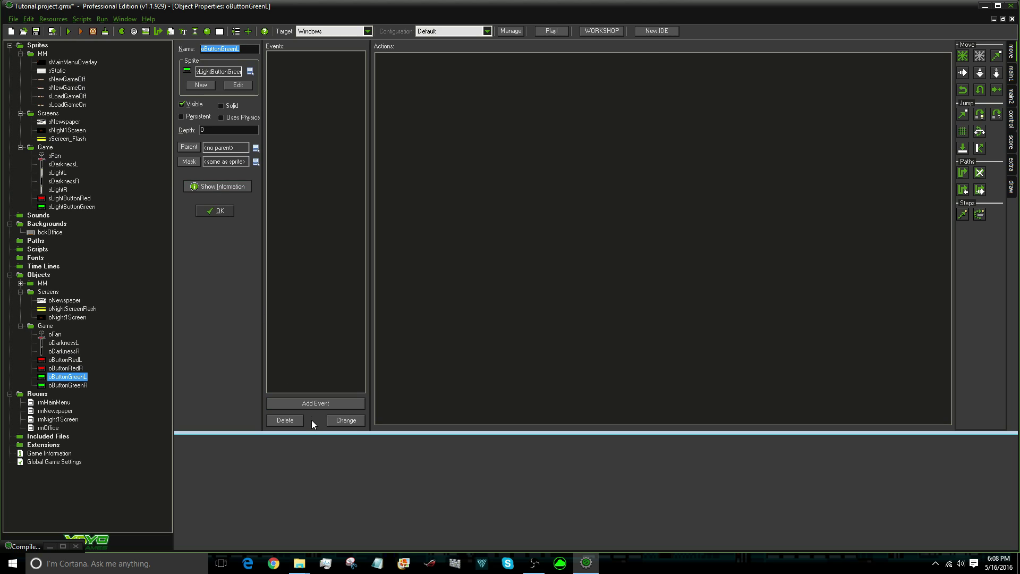
pyautogui.click(315, 402)
pyautogui.click(536, 226)
pyautogui.click(551, 268)
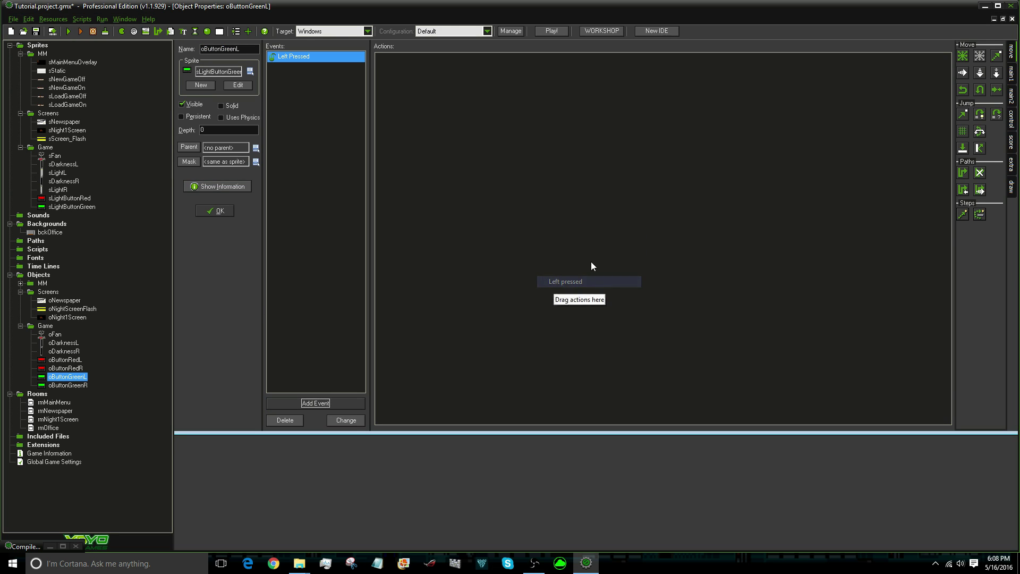
# Add a Change Instance action that turns oButtonGreenL into oButtonRedL with perform events set to yes, and save the object
pyautogui.click(1011, 77)
pyautogui.moveTo(963, 73); pyautogui.dragTo(666, 149)
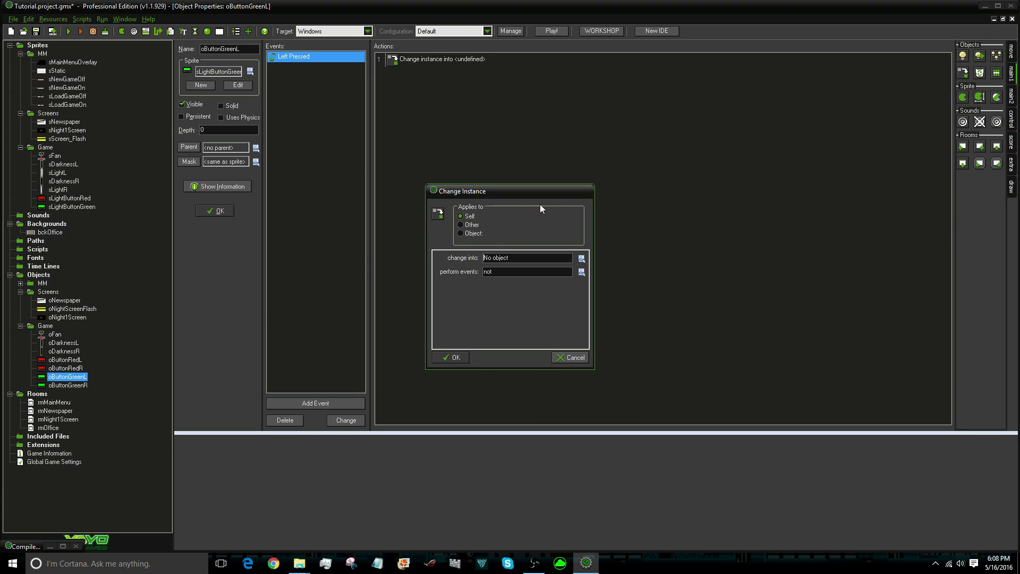
pyautogui.click(497, 258)
pyautogui.moveTo(537, 299)
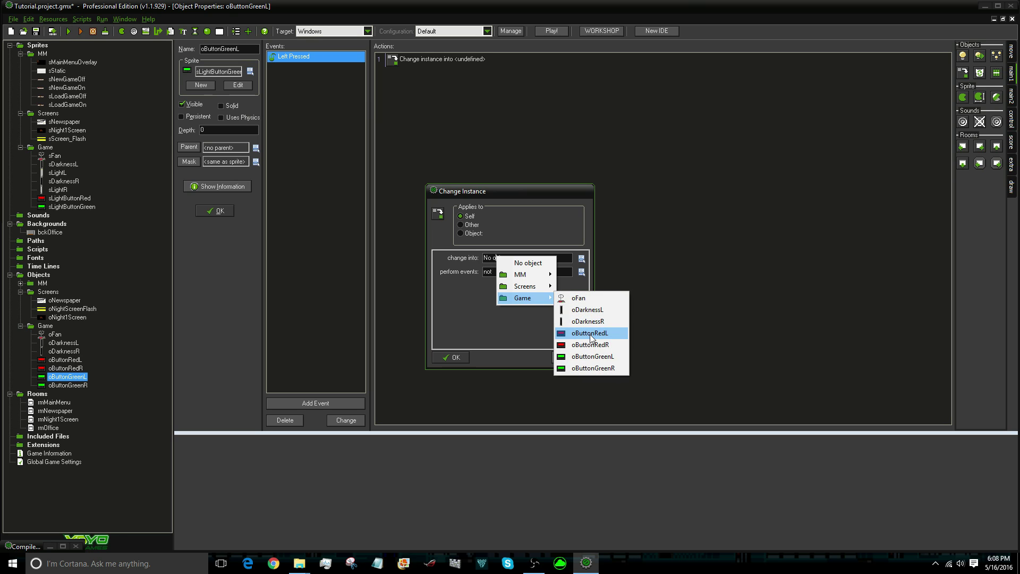
pyautogui.click(589, 333)
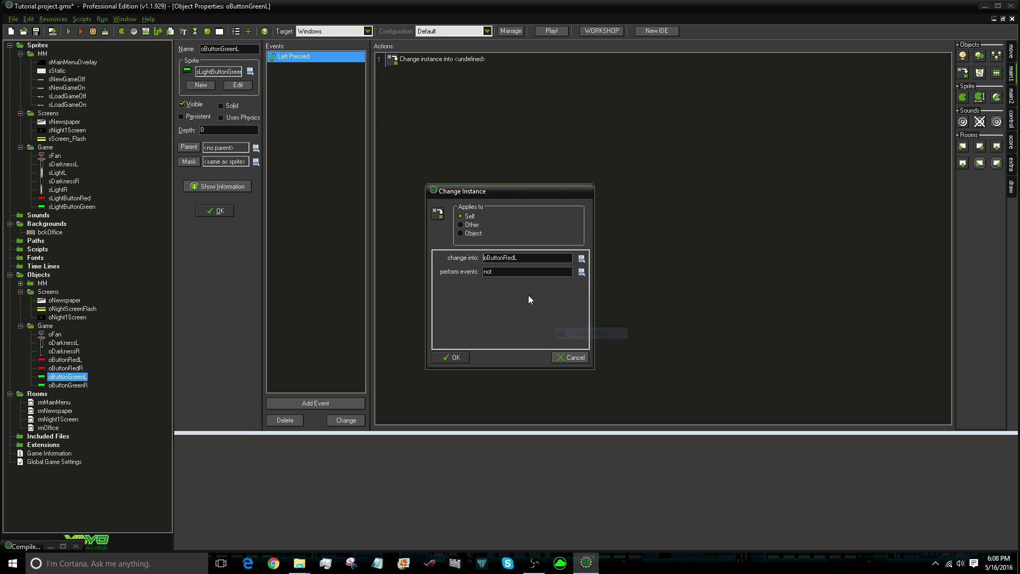
pyautogui.click(505, 271)
pyautogui.click(523, 292)
pyautogui.click(456, 357)
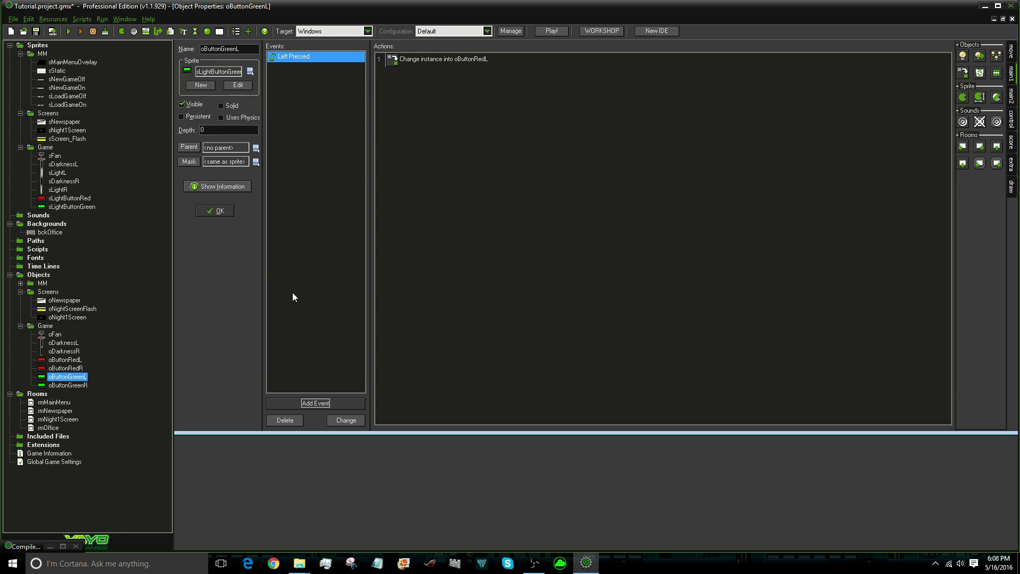
pyautogui.click(204, 212)
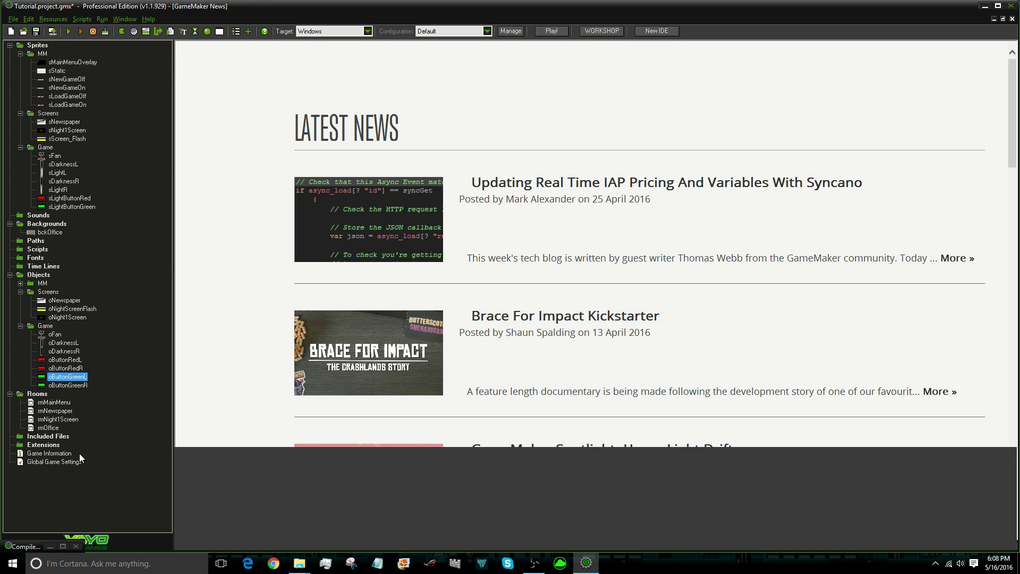
# Open the rmOffice room and examine how the oDarknessL edges line up with the wall around the left doorway
pyautogui.click(49, 428)
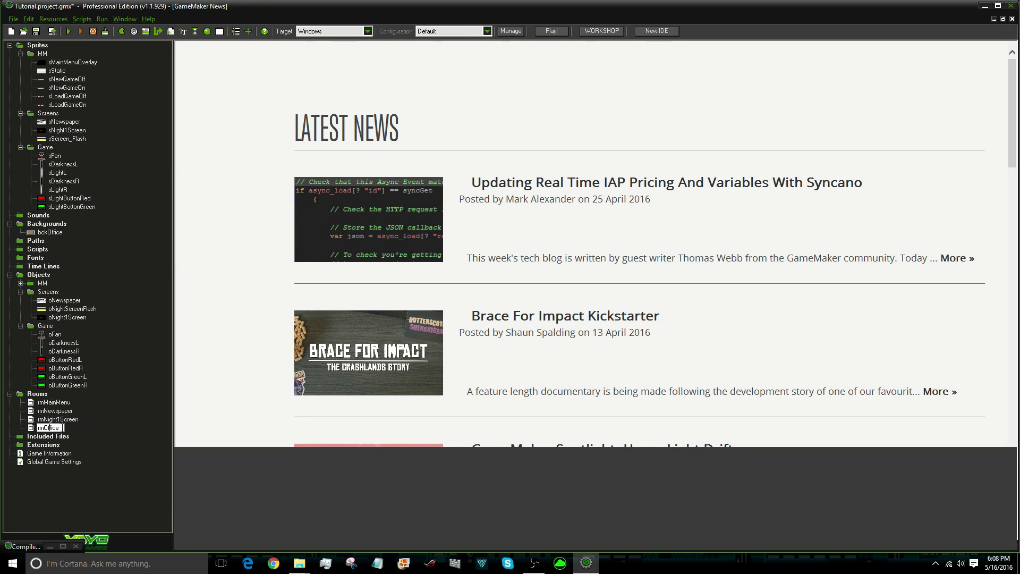
pyautogui.press('Return')
pyautogui.doubleClick(48, 428)
pyautogui.keyDown('ctrl'); pyautogui.scroll(1, 373, 252); pyautogui.keyUp('ctrl')
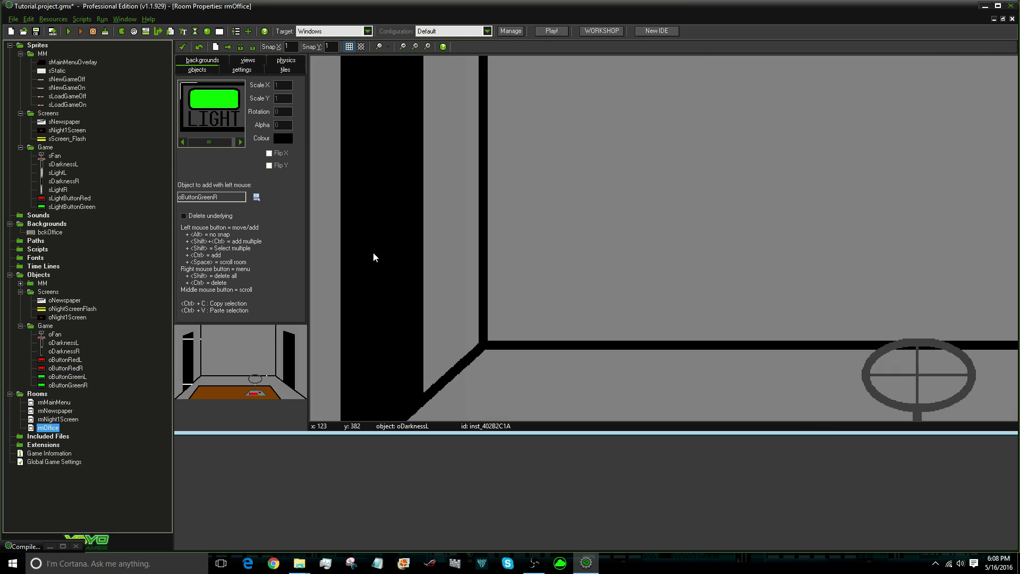
pyautogui.click(365, 224)
pyautogui.keyDown('ctrl'); pyautogui.scroll(-2, 351, 207); pyautogui.keyUp('ctrl')
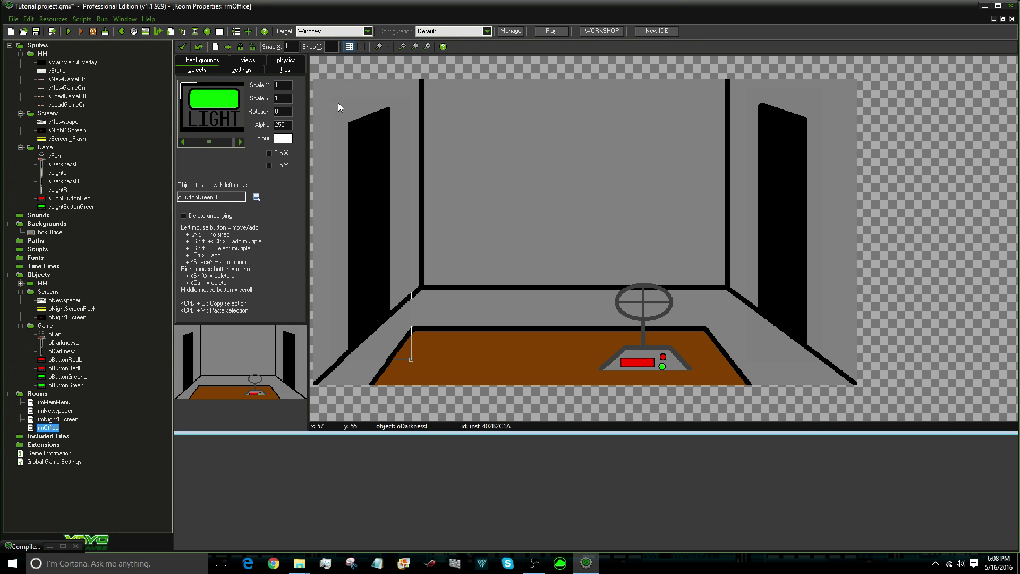
pyautogui.keyDown('ctrl'); pyautogui.scroll(4, 338, 103); pyautogui.keyUp('ctrl')
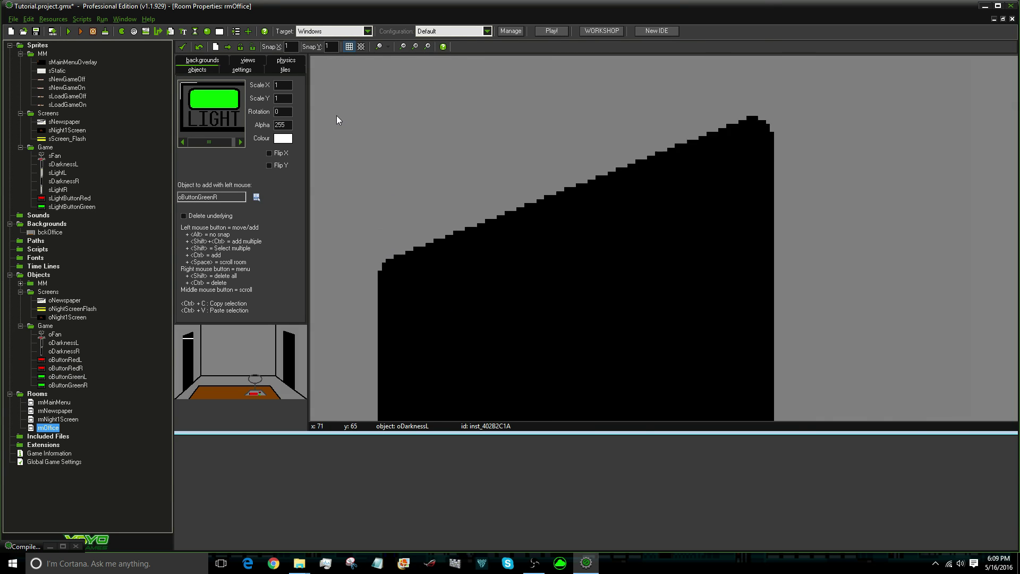
pyautogui.keyDown('ctrl'); pyautogui.scroll(1, 337, 115); pyautogui.keyUp('ctrl')
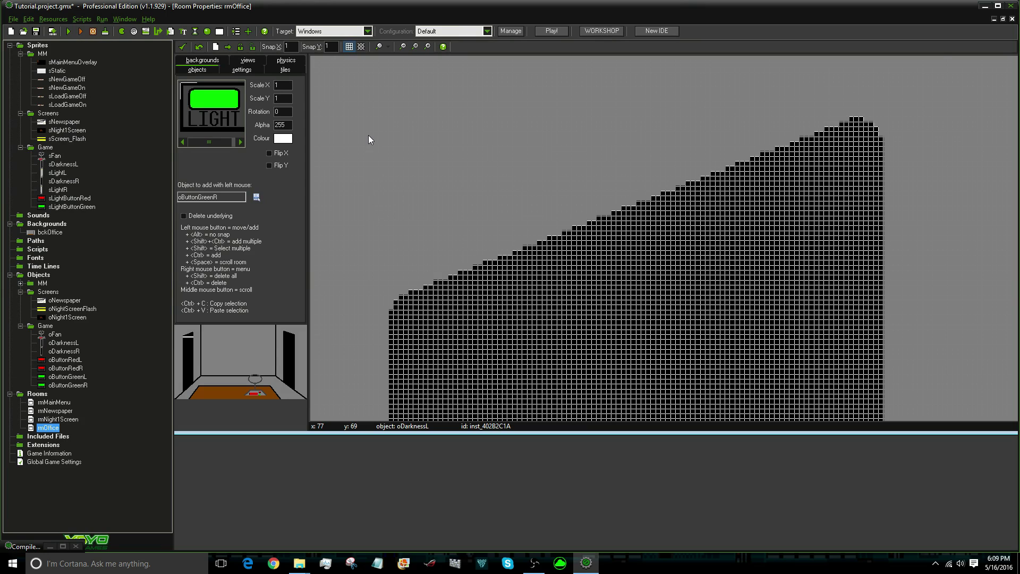
pyautogui.keyDown('ctrl'); pyautogui.scroll(-4, 368, 137); pyautogui.keyUp('ctrl')
pyautogui.keyDown('ctrl'); pyautogui.scroll(1, 330, 79); pyautogui.keyUp('ctrl')
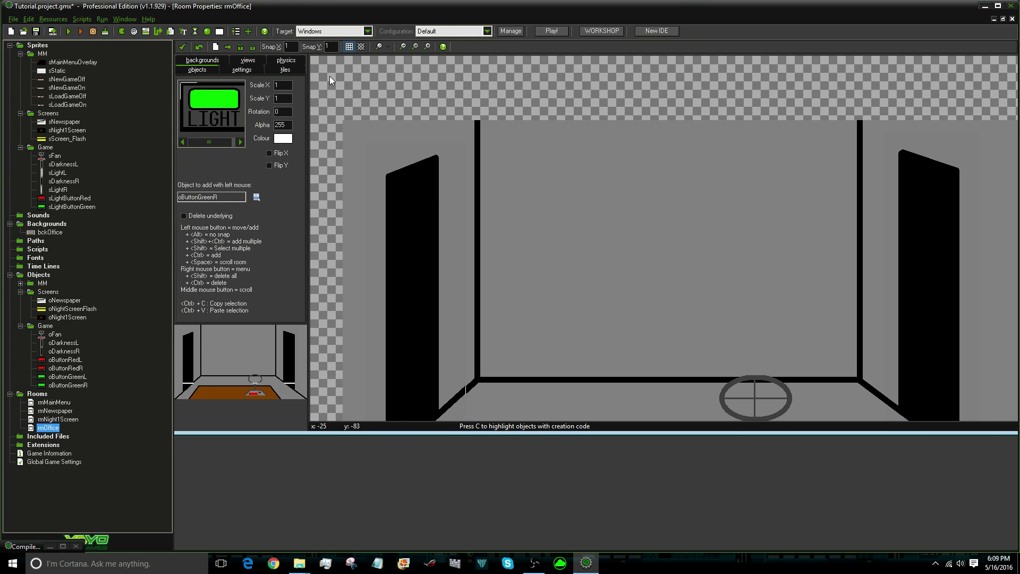
pyautogui.keyDown('ctrl'); pyautogui.scroll(1, 329, 76); pyautogui.keyUp('ctrl')
pyautogui.keyDown('ctrl'); pyautogui.scroll(1, 395, 145); pyautogui.keyUp('ctrl')
pyautogui.keyDown('ctrl'); pyautogui.scroll(1, 354, 262); pyautogui.keyUp('ctrl')
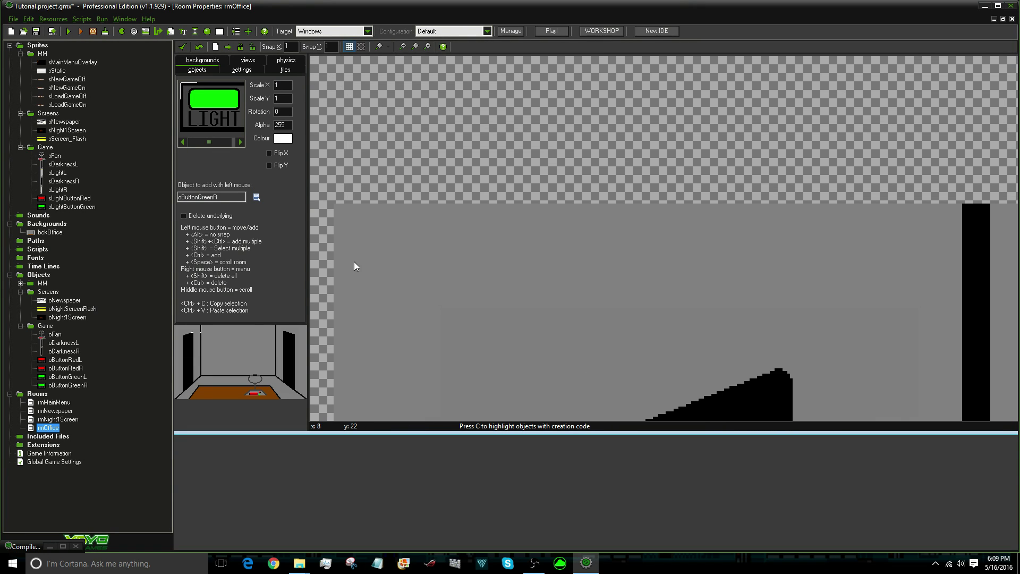
pyautogui.keyDown('ctrl'); pyautogui.scroll(2, 355, 265); pyautogui.keyUp('ctrl')
pyautogui.keyDown('ctrl'); pyautogui.scroll(-4, 374, 197); pyautogui.keyUp('ctrl')
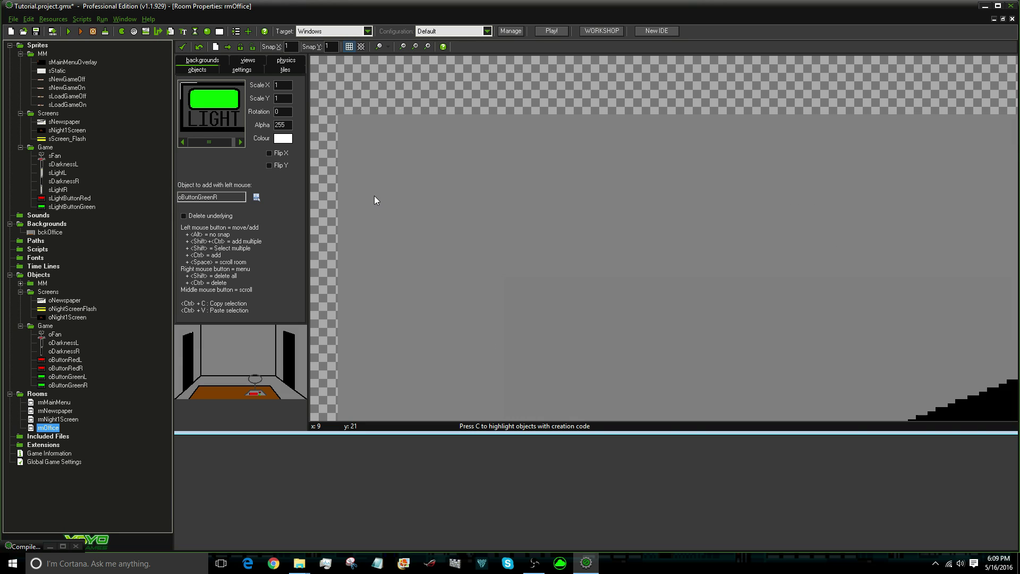
pyautogui.keyDown('ctrl'); pyautogui.scroll(4, 374, 247); pyautogui.keyUp('ctrl')
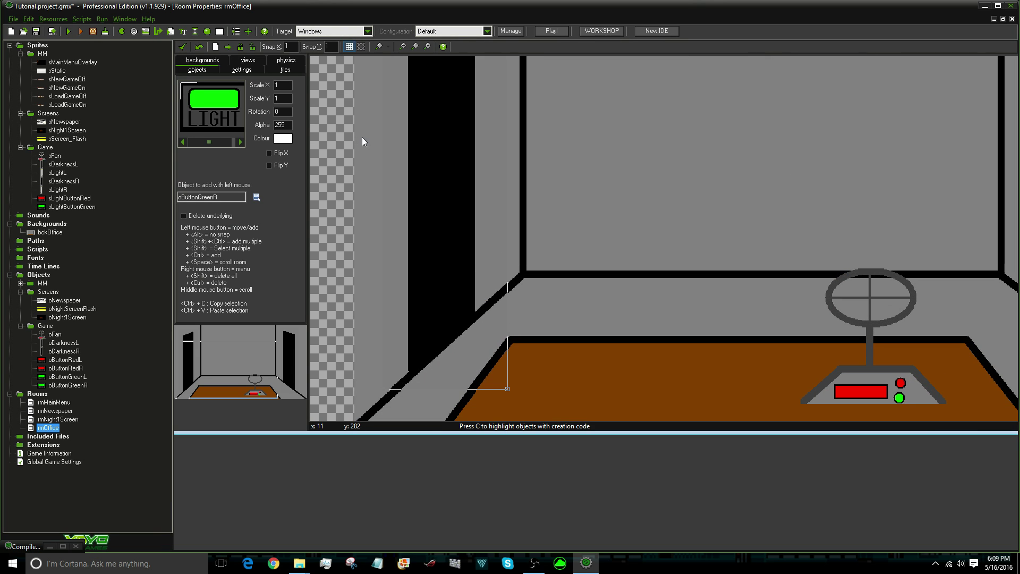
pyautogui.keyDown('ctrl'); pyautogui.scroll(-4, 362, 137); pyautogui.keyUp('ctrl')
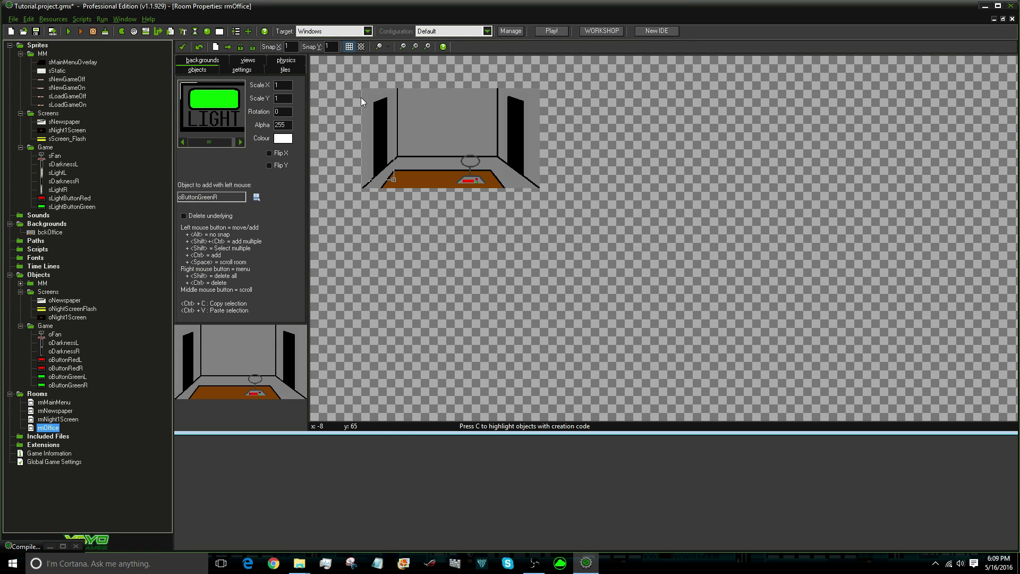
pyautogui.keyDown('ctrl'); pyautogui.scroll(3, 370, 85); pyautogui.keyUp('ctrl')
pyautogui.keyDown('ctrl'); pyautogui.scroll(3, 361, 96); pyautogui.keyUp('ctrl')
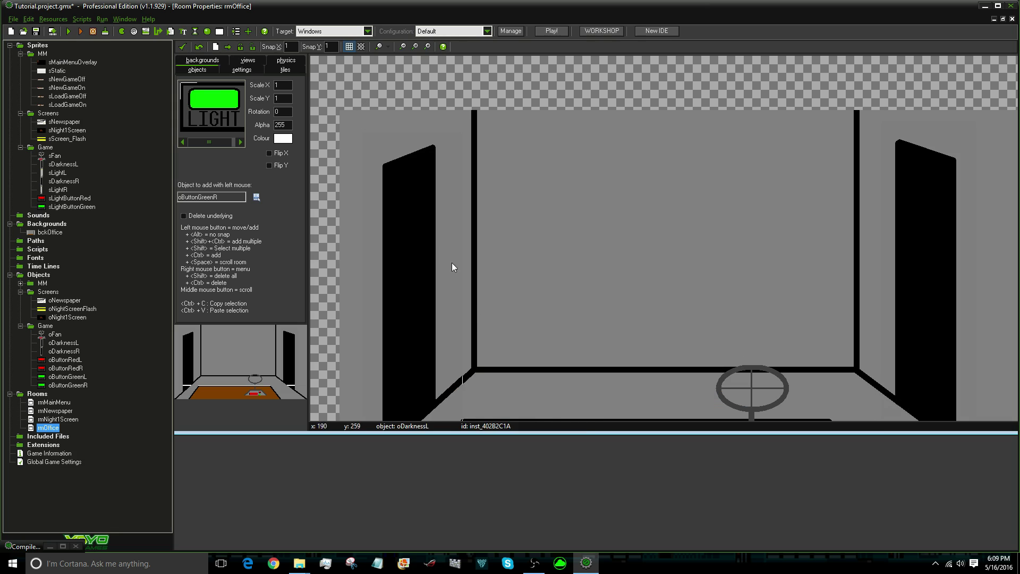
pyautogui.keyDown('ctrl'); pyautogui.scroll(1, 403, 258); pyautogui.keyUp('ctrl')
pyautogui.keyDown('ctrl'); pyautogui.scroll(2, 330, 79); pyautogui.keyUp('ctrl')
pyautogui.keyDown('ctrl'); pyautogui.scroll(1, 350, 113); pyautogui.keyUp('ctrl')
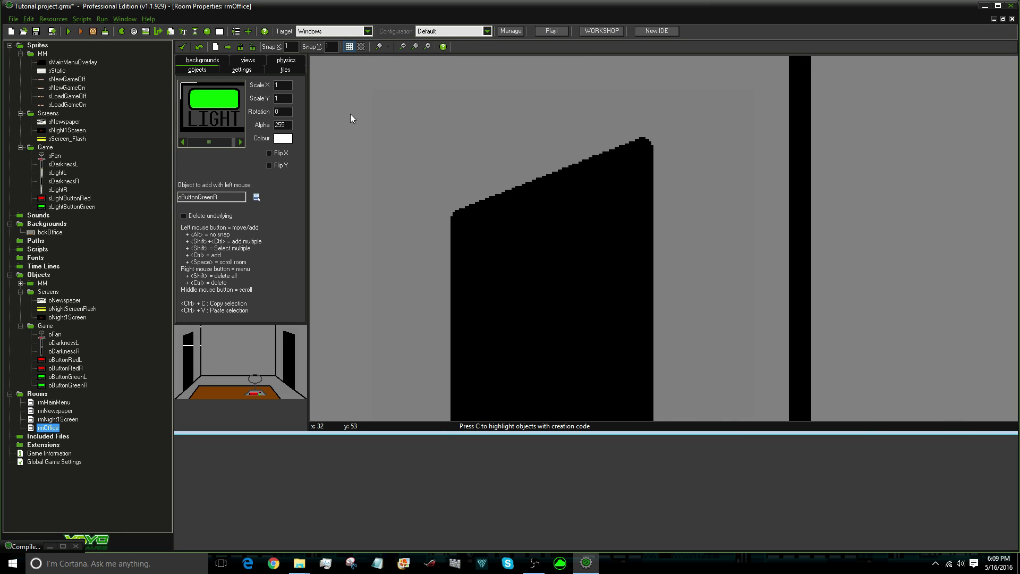
pyautogui.keyDown('ctrl'); pyautogui.scroll(2, 377, 126); pyautogui.keyUp('ctrl')
pyautogui.keyDown('ctrl'); pyautogui.scroll(1, 384, 134); pyautogui.keyUp('ctrl')
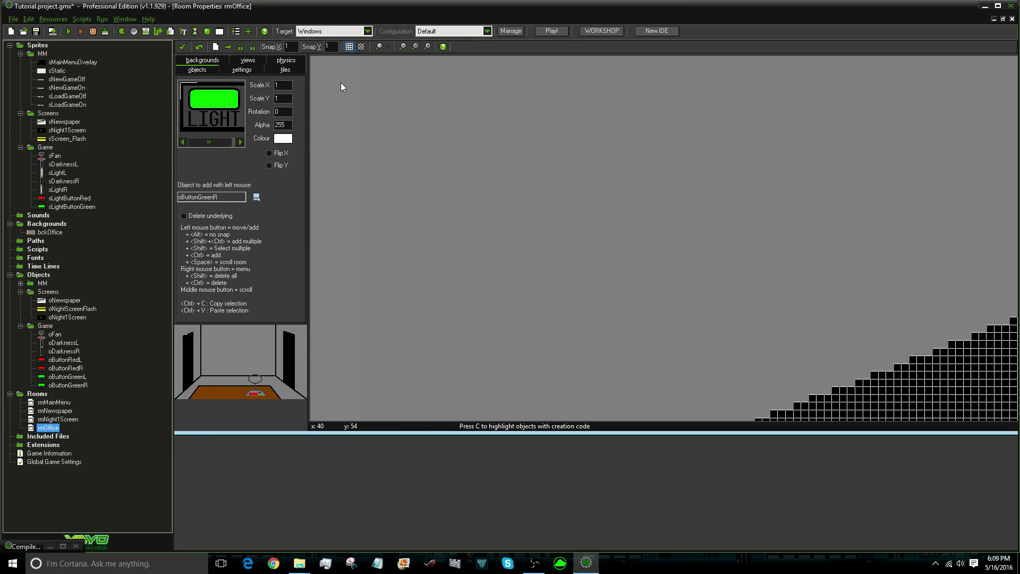
pyautogui.keyDown('ctrl'); pyautogui.scroll(-5, 328, 69); pyautogui.keyUp('ctrl')
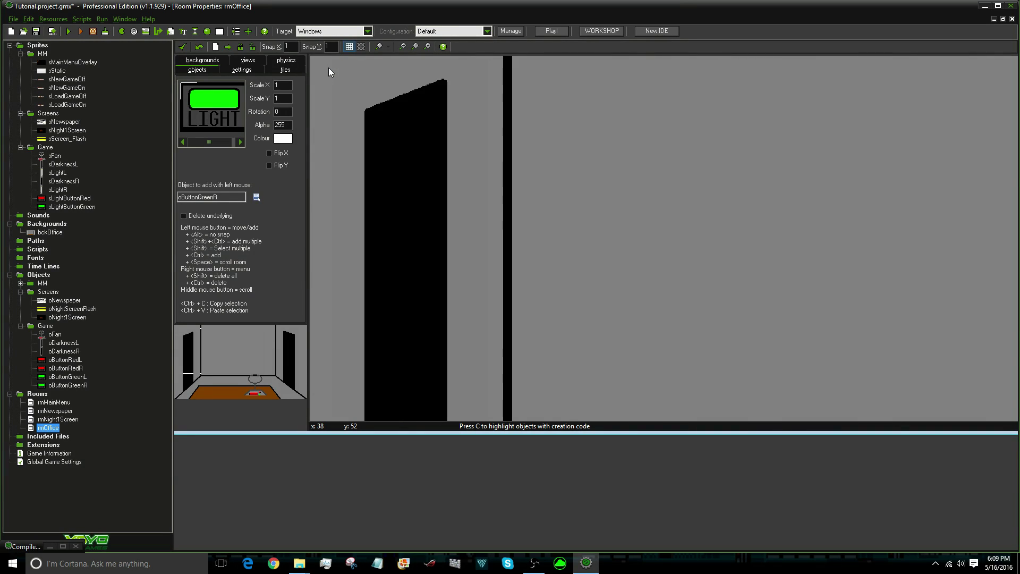
pyautogui.keyDown('ctrl'); pyautogui.scroll(-1, 328, 68); pyautogui.keyUp('ctrl')
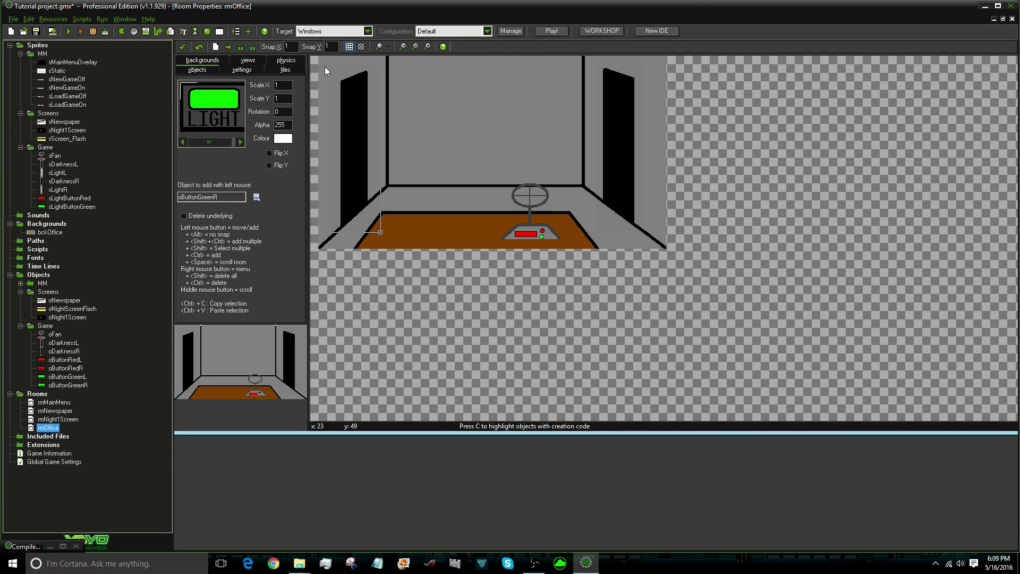
pyautogui.moveTo(313, 67); pyautogui.dragTo(387, 157, button='middle')
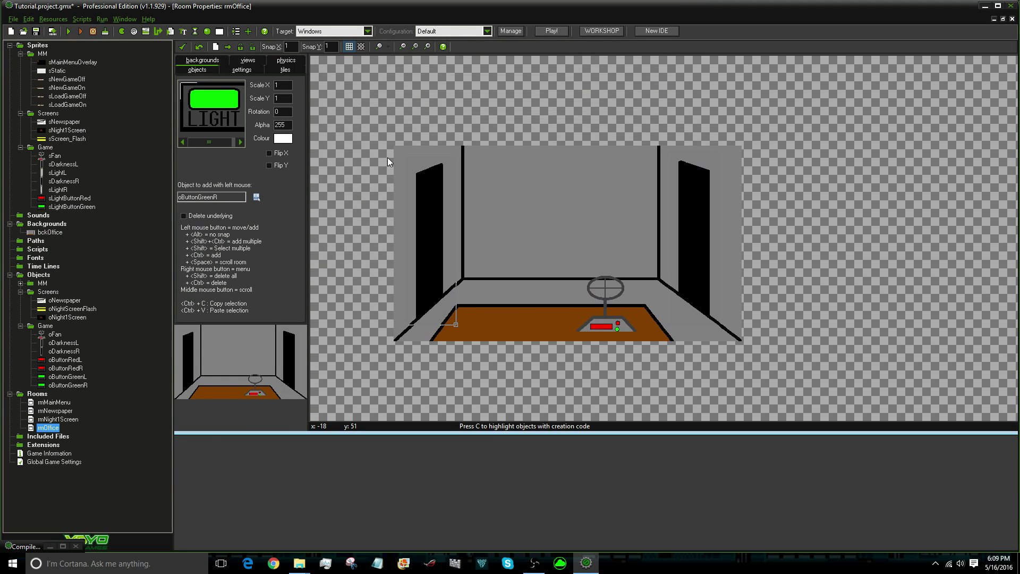
pyautogui.click(375, 105)
pyautogui.rightClick(387, 110)
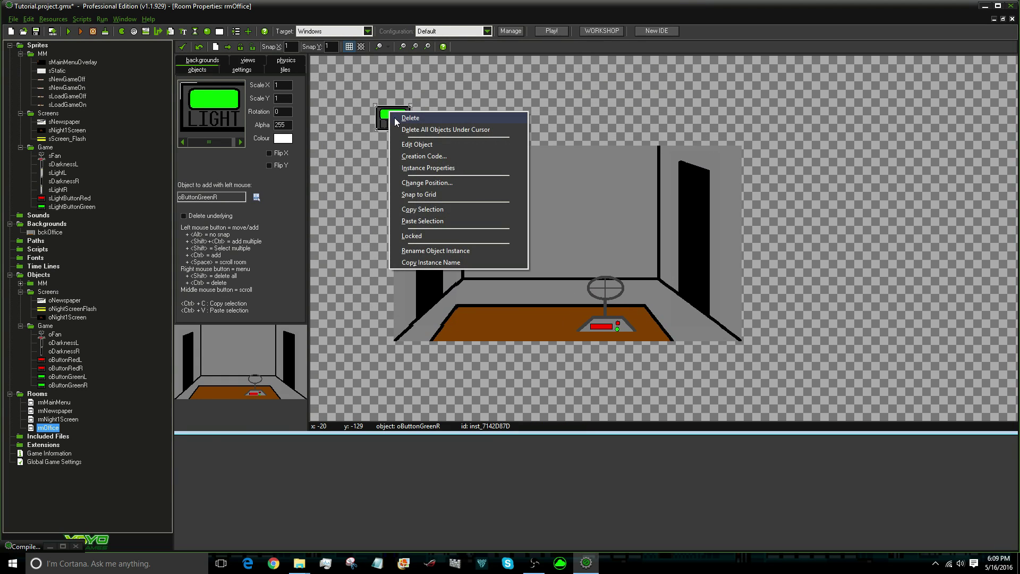
pyautogui.click(404, 116)
pyautogui.click(428, 221)
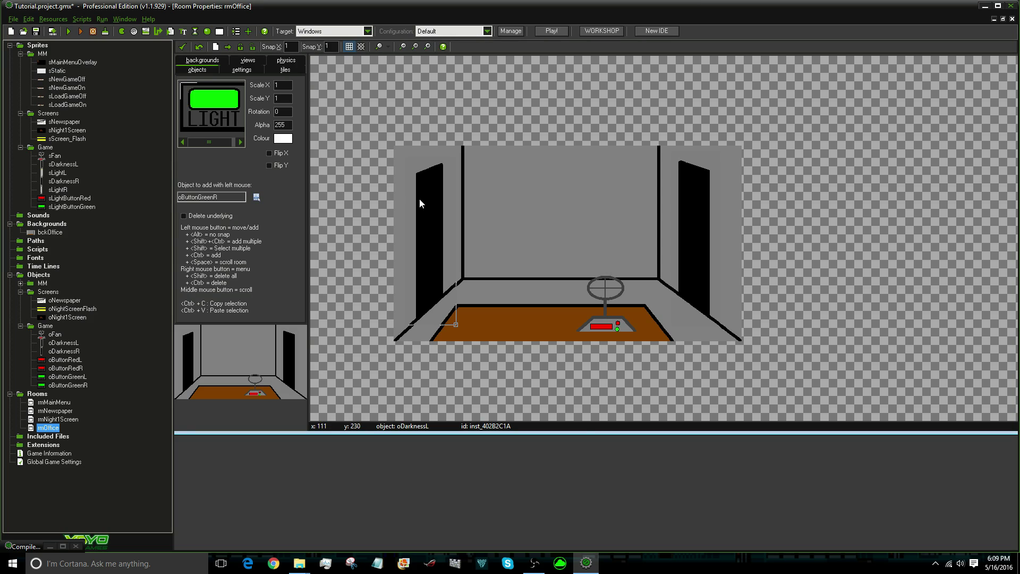
# Compare the left doorway in the room with the doorway drawn in the bckOffice background
pyautogui.keyDown('ctrl'); pyautogui.scroll(3, 404, 159); pyautogui.keyUp('ctrl')
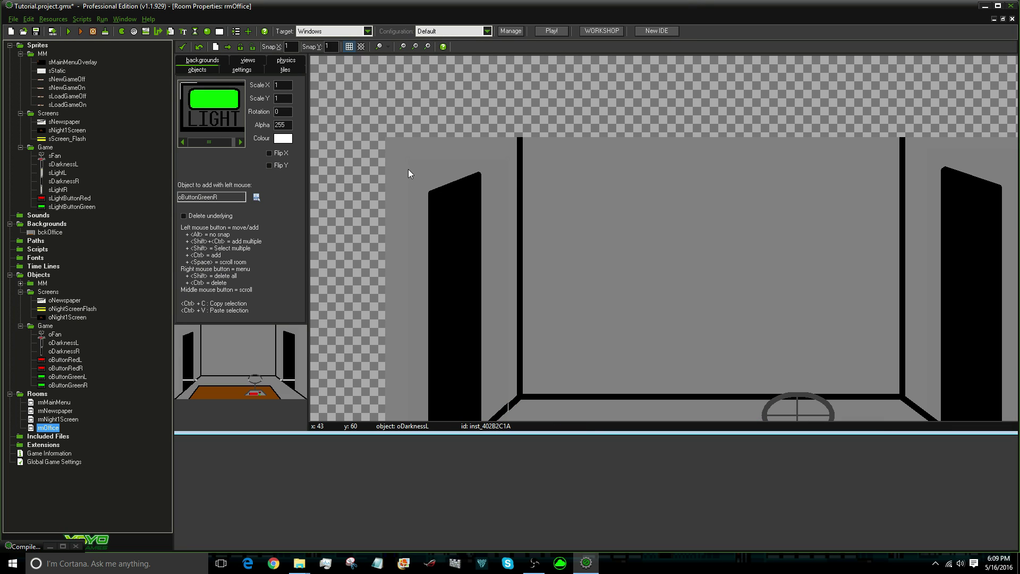
pyautogui.keyDown('ctrl'); pyautogui.scroll(1, 380, 131); pyautogui.keyUp('ctrl')
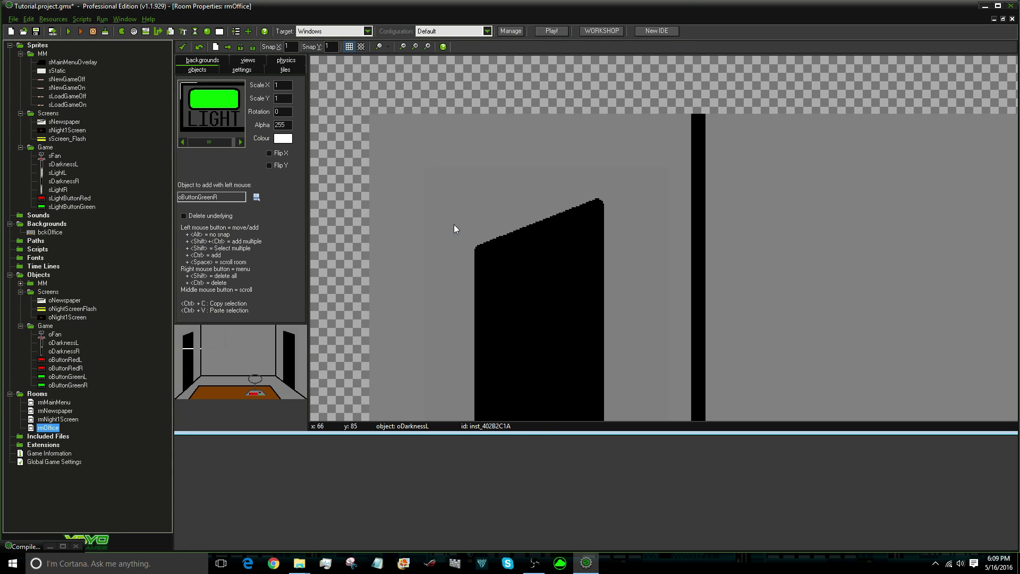
pyautogui.doubleClick(51, 232)
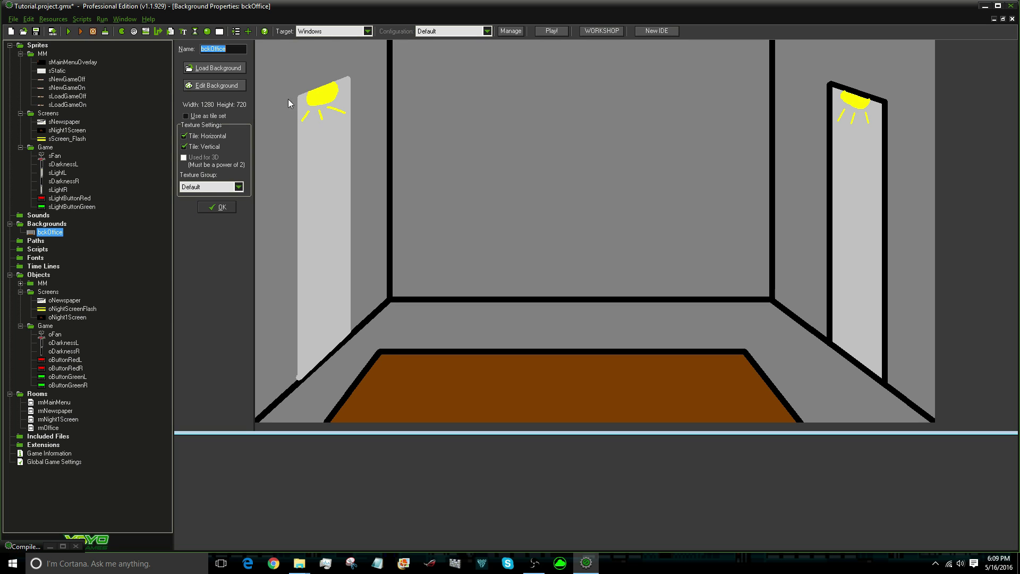
pyautogui.click(210, 208)
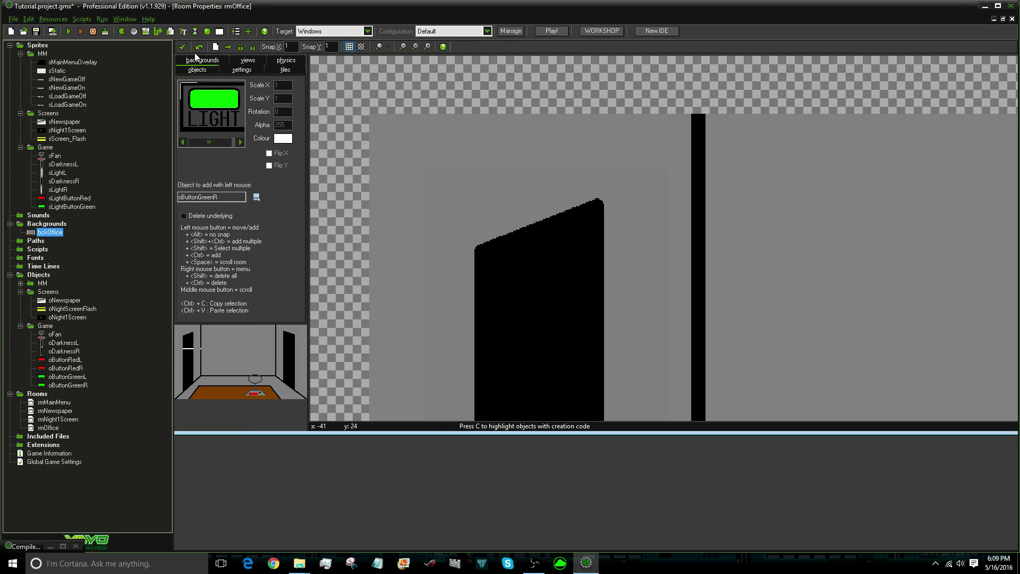
# Inspect the left doorway of bckOffice up close in the image editor, leaving the background unedited
pyautogui.doubleClick(50, 233)
pyautogui.click(215, 86)
pyautogui.scroll(2, 101, 82)
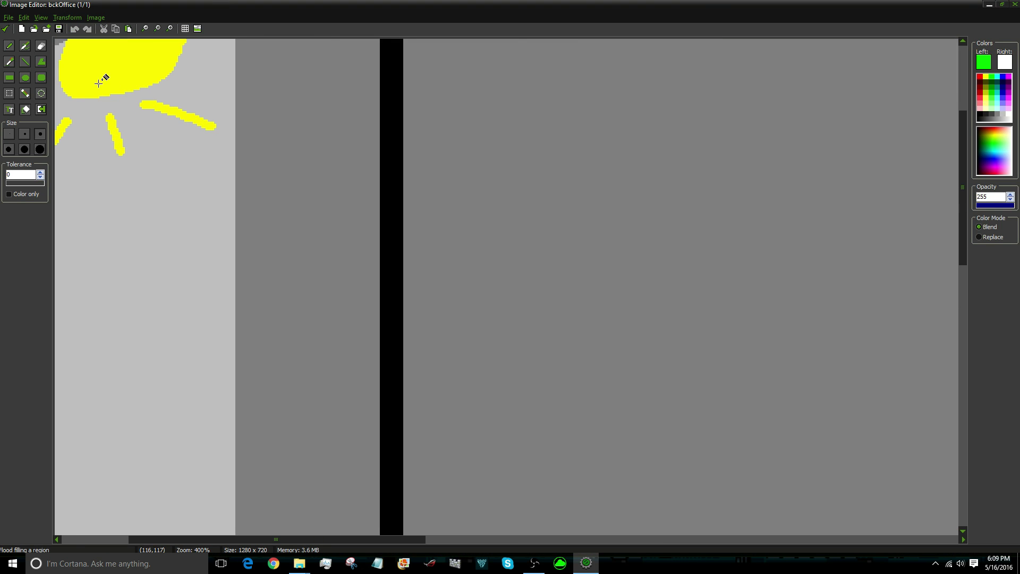
pyautogui.scroll(-1, 96, 116)
pyautogui.scroll(-2, 95, 115)
pyautogui.scroll(3, 78, 48)
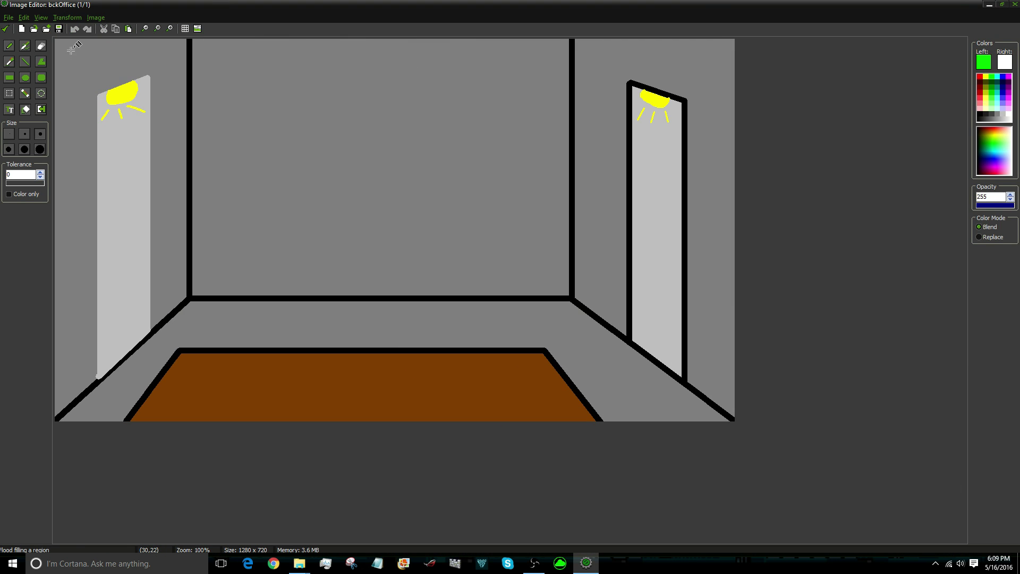
pyautogui.scroll(1, 79, 48)
pyautogui.click(5, 28)
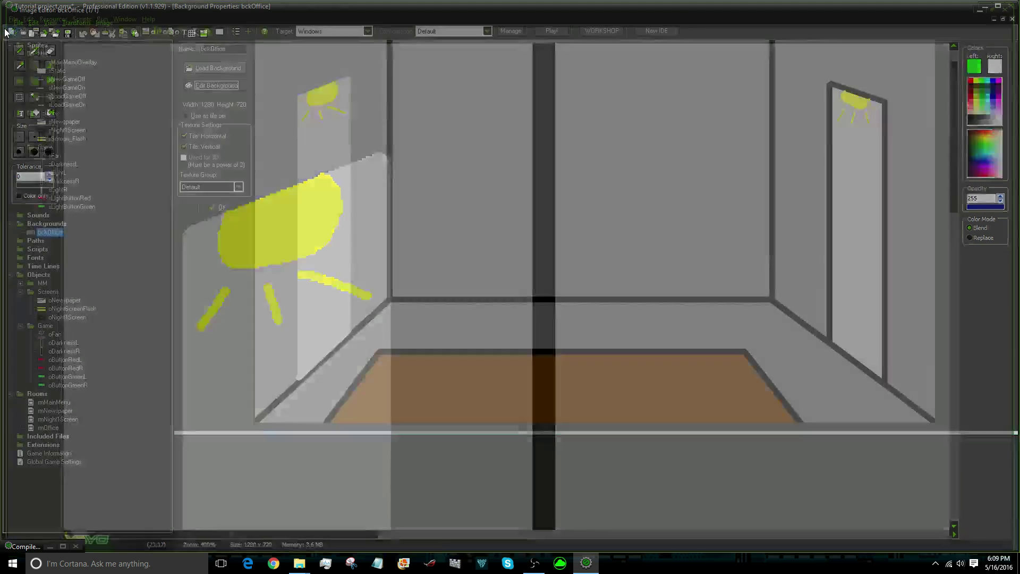
pyautogui.click(223, 208)
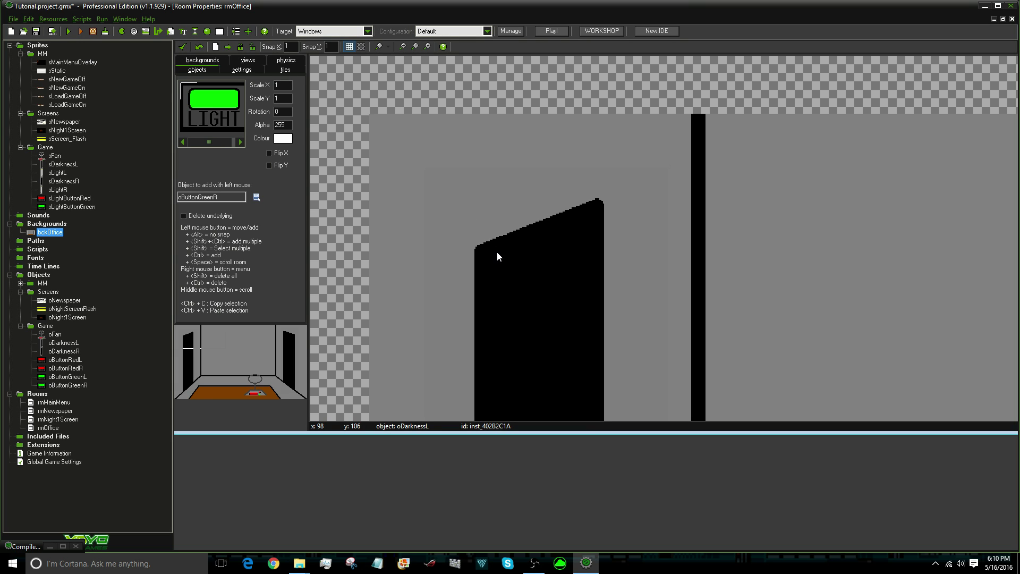
# Nudge the oDarknessL instance slightly right and up over the left doorway in rmOffice and save the room
pyautogui.scroll(-3, 496, 251)
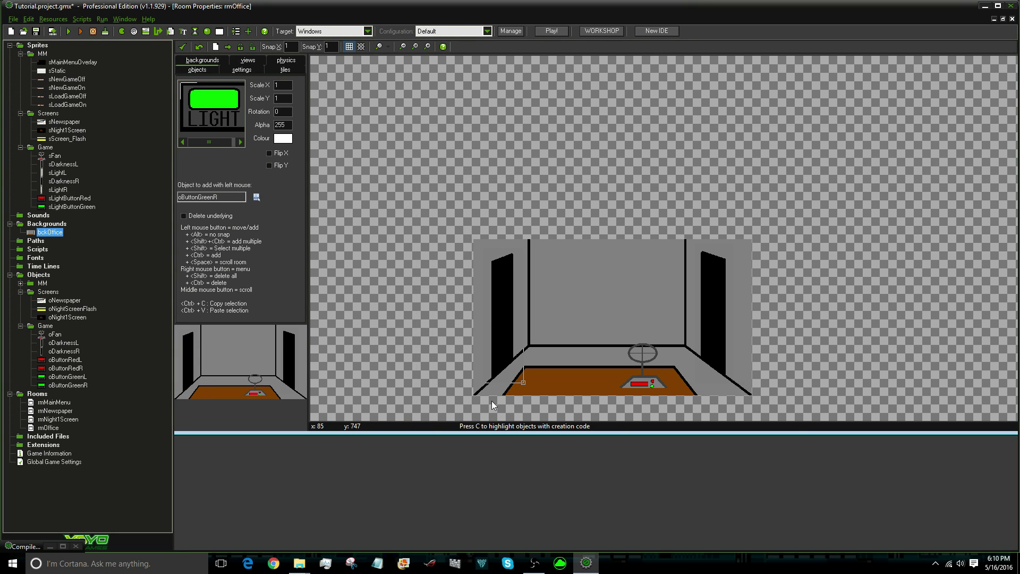
pyautogui.scroll(2, 490, 397)
pyautogui.moveTo(502, 306)
pyautogui.mouseDown()
pyautogui.moveTo(494, 317)
pyautogui.moveTo(515, 342)
pyautogui.moveTo(514, 365)
pyautogui.moveTo(525, 343)
pyautogui.moveTo(506, 302)
pyautogui.moveTo(508, 266)
pyautogui.moveTo(507, 296)
pyautogui.mouseUp()
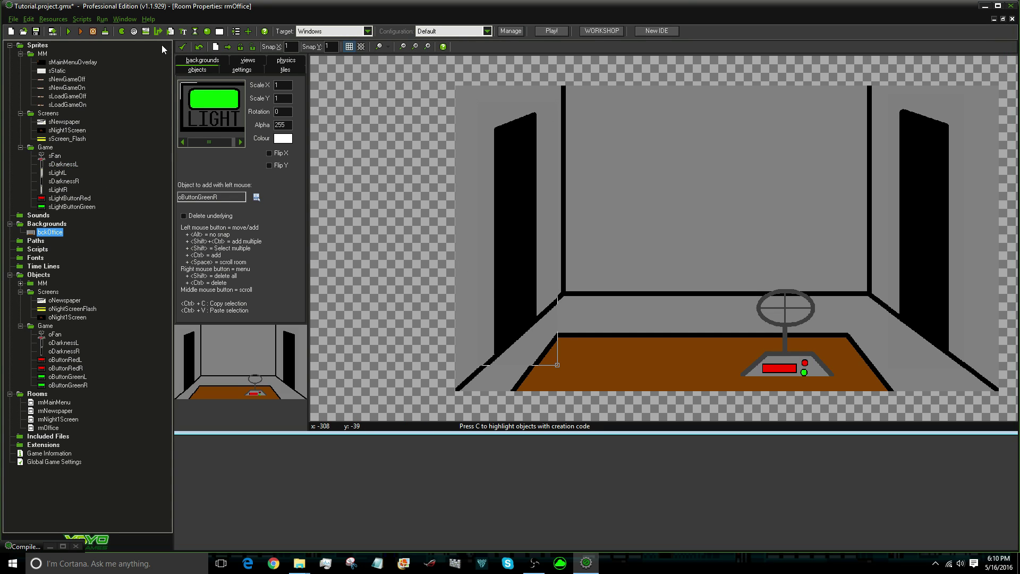
pyautogui.click(183, 47)
# Fill the grey wall area around the black doorway of sDarknessL with dark grey and keep the edited image
pyautogui.doubleClick(63, 163)
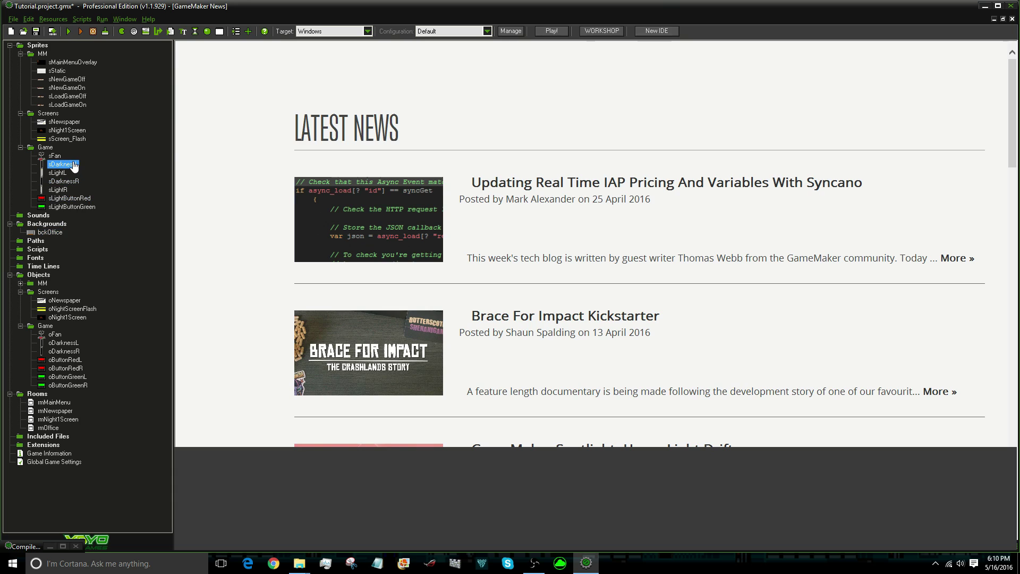
pyautogui.click(211, 84)
pyautogui.doubleClick(88, 91)
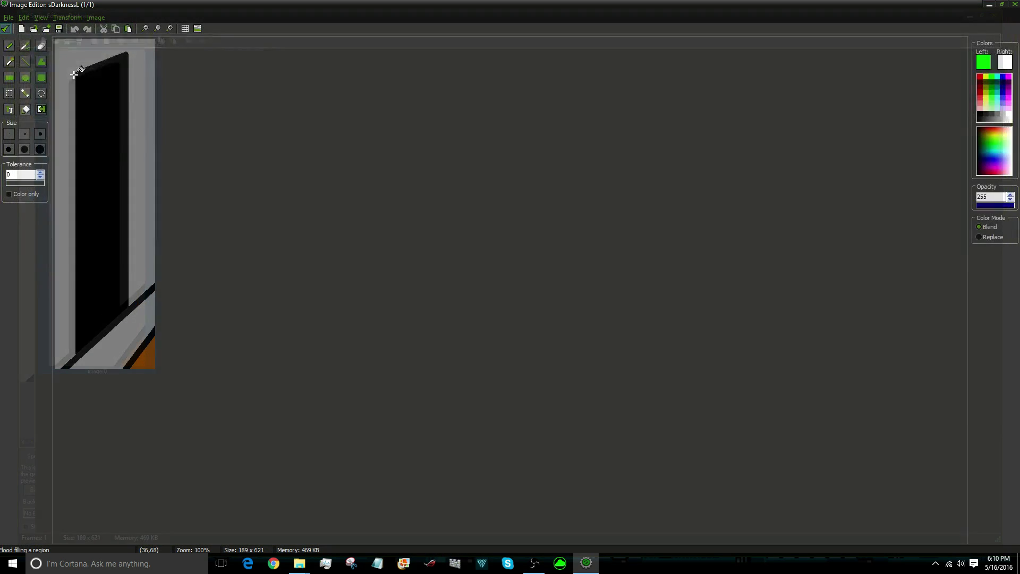
pyautogui.click(1002, 113)
pyautogui.click(989, 114)
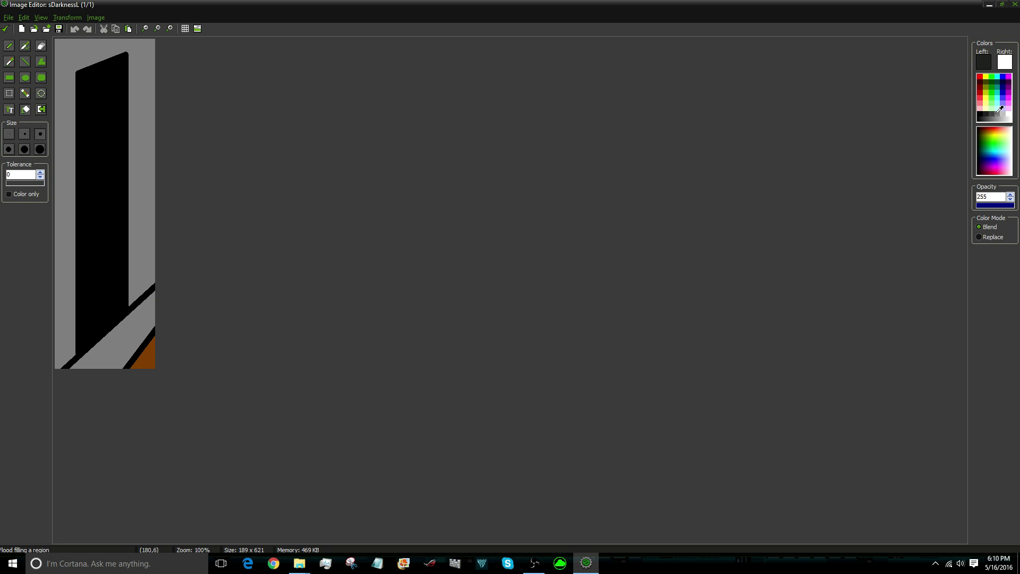
pyautogui.click(995, 113)
pyautogui.click(987, 113)
pyautogui.click(77, 60)
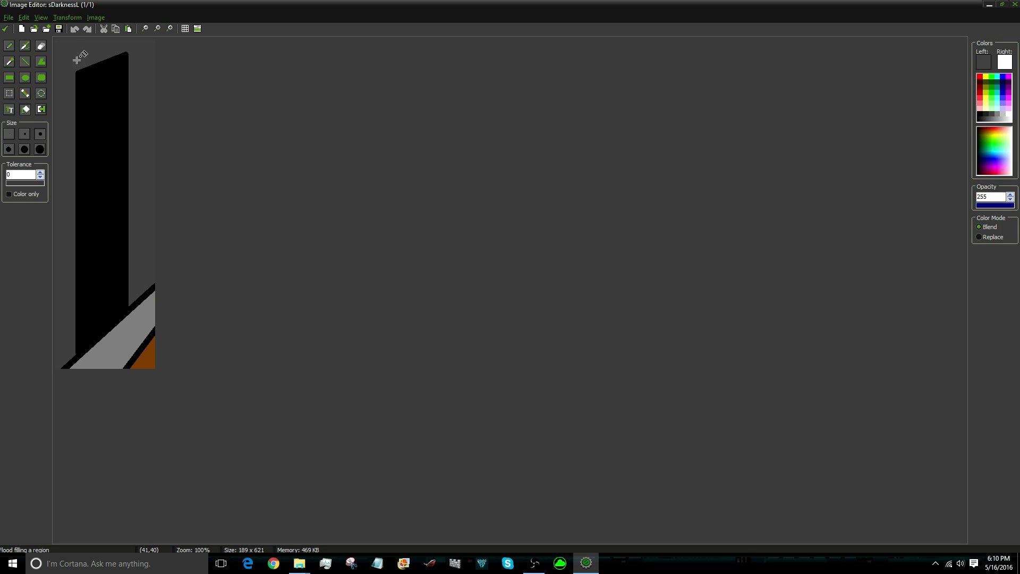
pyautogui.click(5, 29)
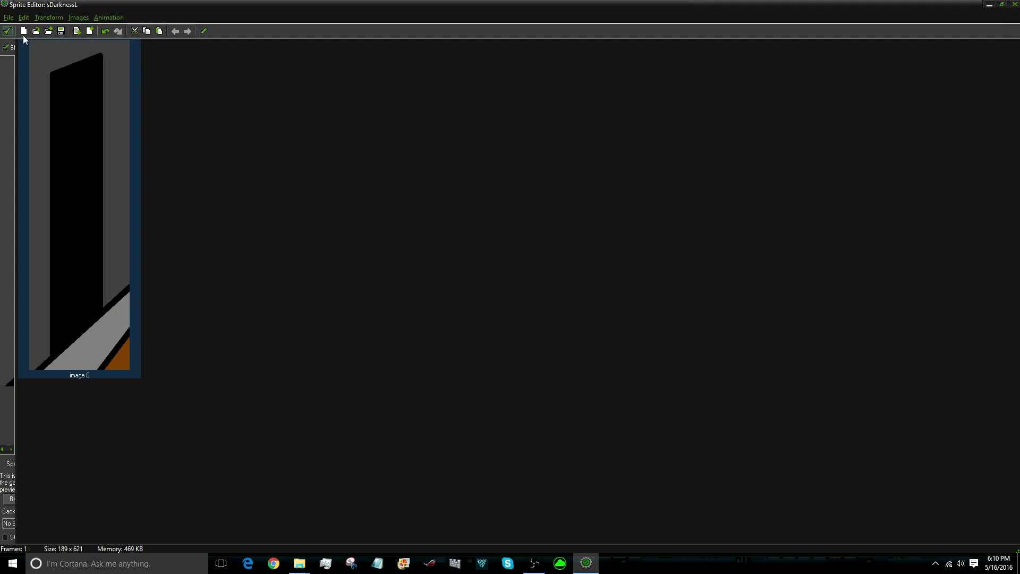
pyautogui.click(8, 30)
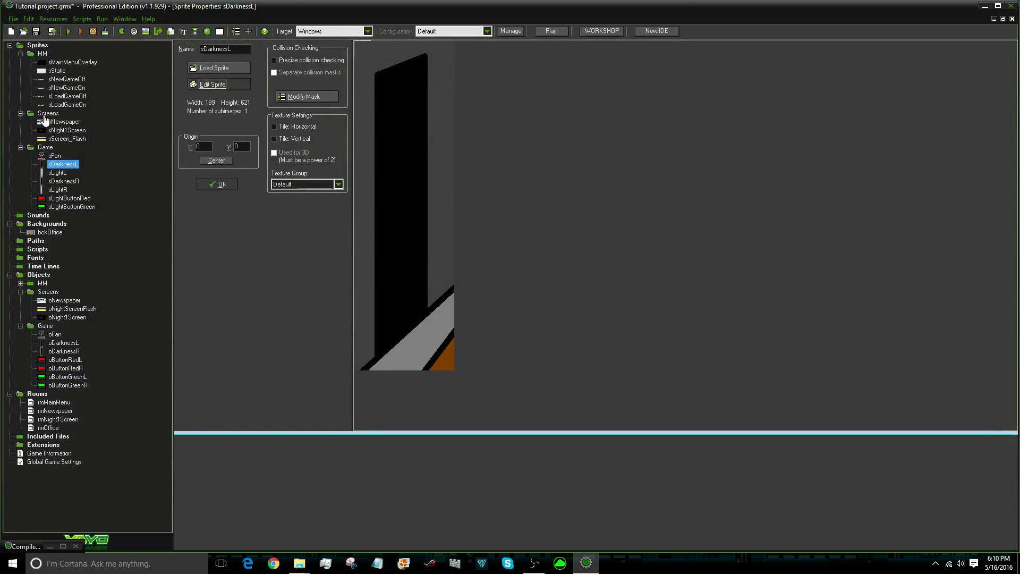
# Fill the grey wall area around the black doorway of sDarknessR with dark grey and keep the edited sprite
pyautogui.doubleClick(61, 181)
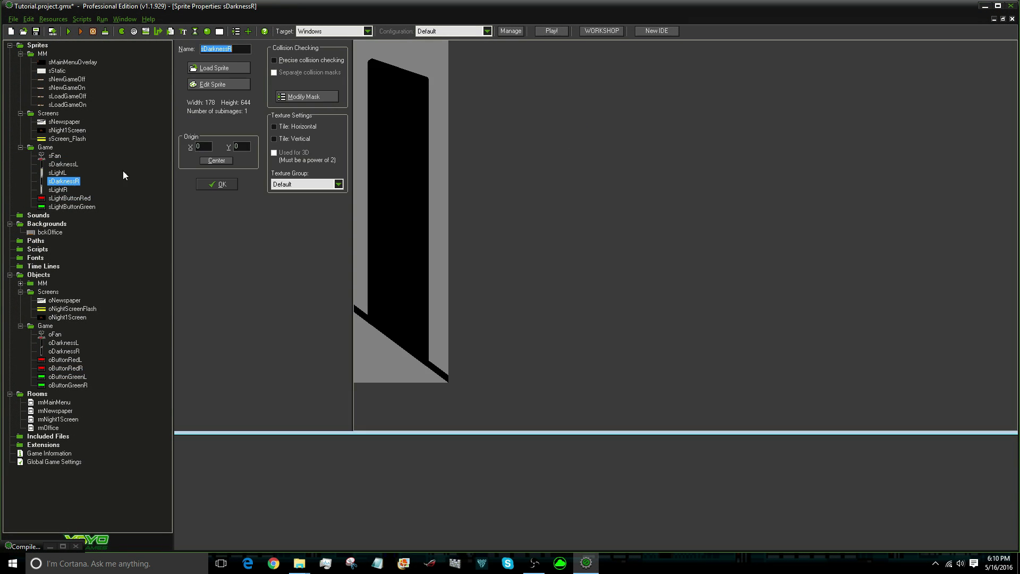
pyautogui.click(246, 84)
pyautogui.doubleClick(92, 52)
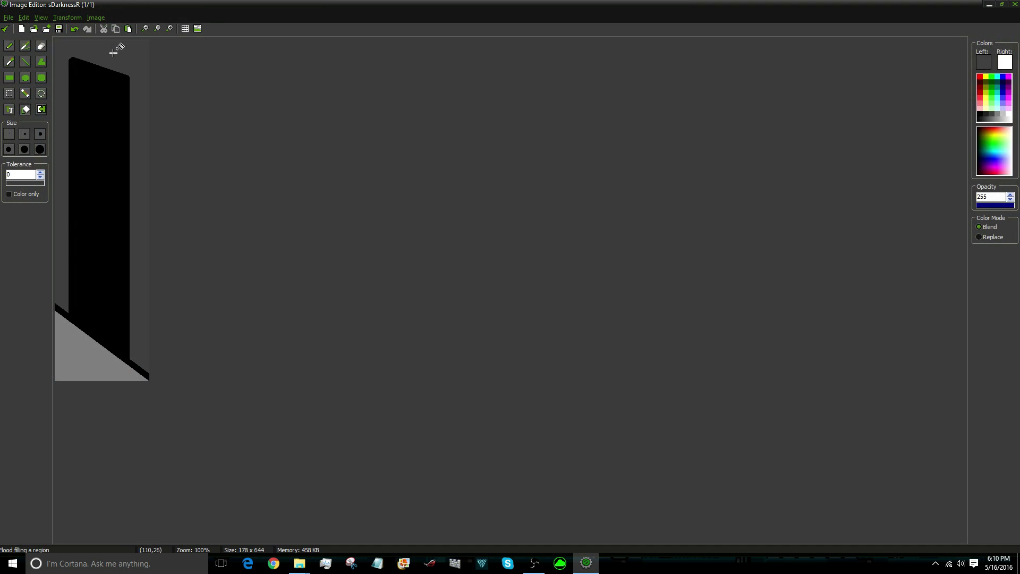
pyautogui.click(5, 29)
pyautogui.click(4, 29)
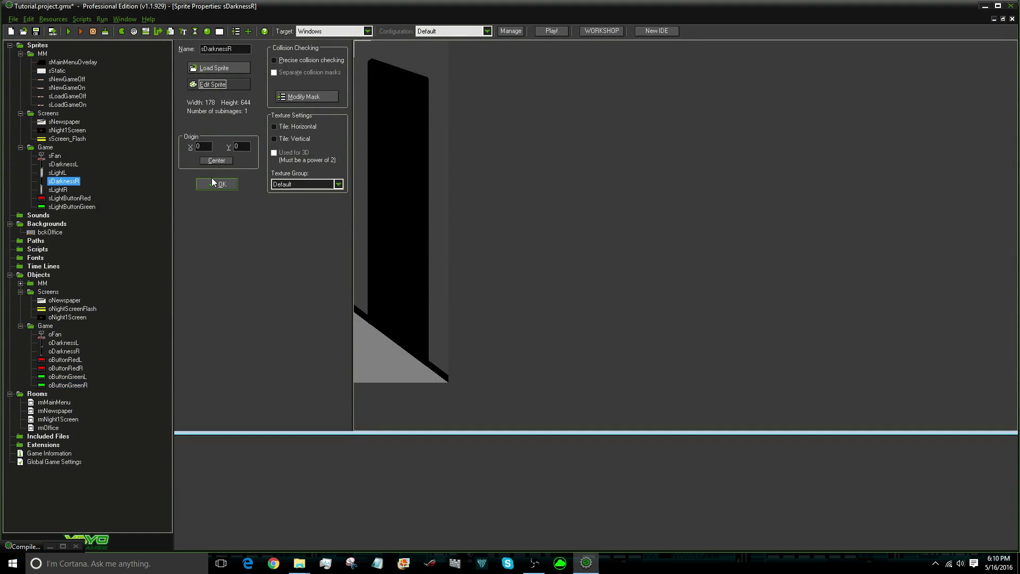
pyautogui.click(214, 181)
pyautogui.click(215, 185)
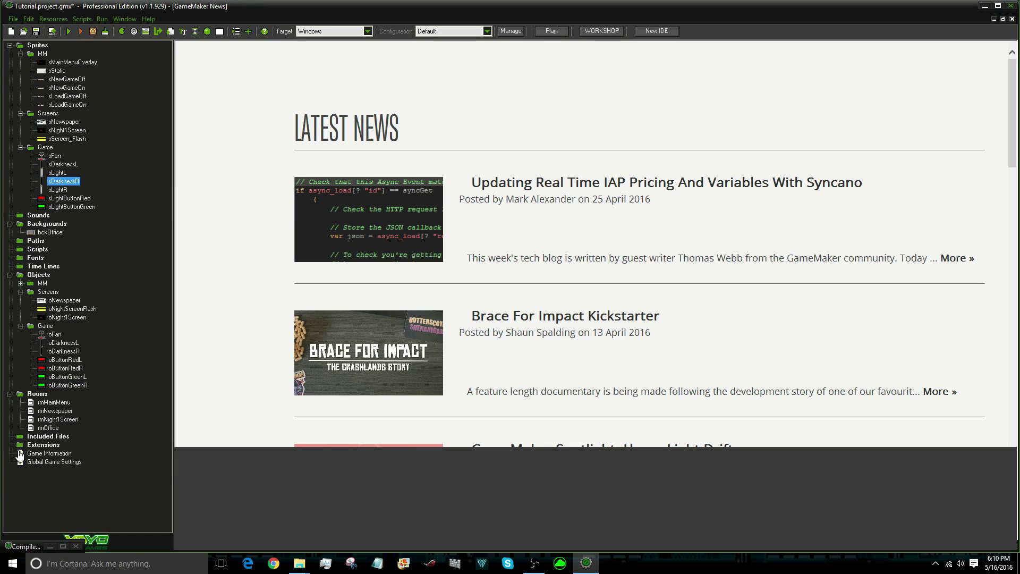
# Nudge the oDarknessL instance in rmOffice slightly left and down over the left doorway
pyautogui.click(47, 428)
pyautogui.doubleClick(47, 431)
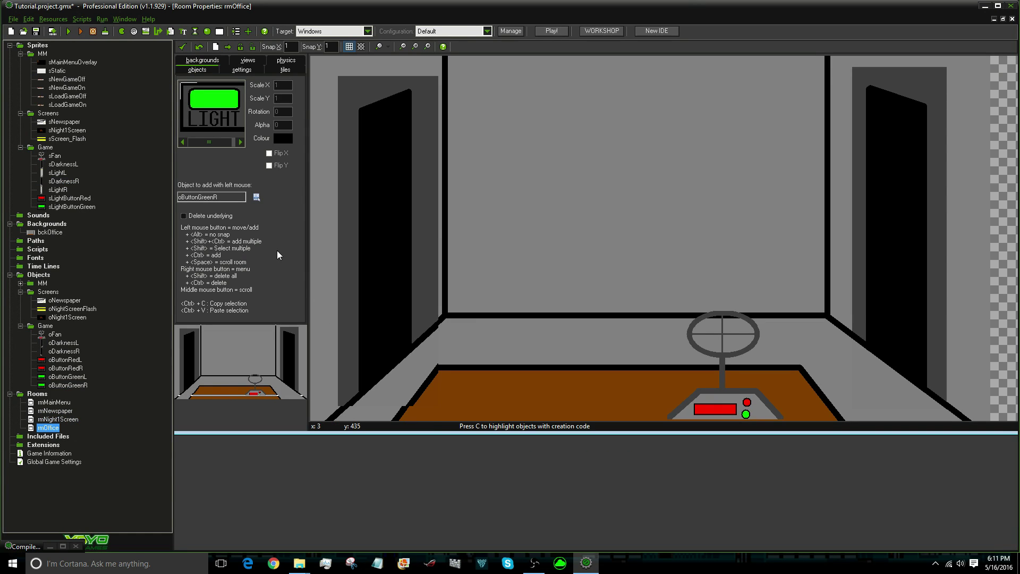
pyautogui.moveTo(361, 233); pyautogui.dragTo(359, 234)
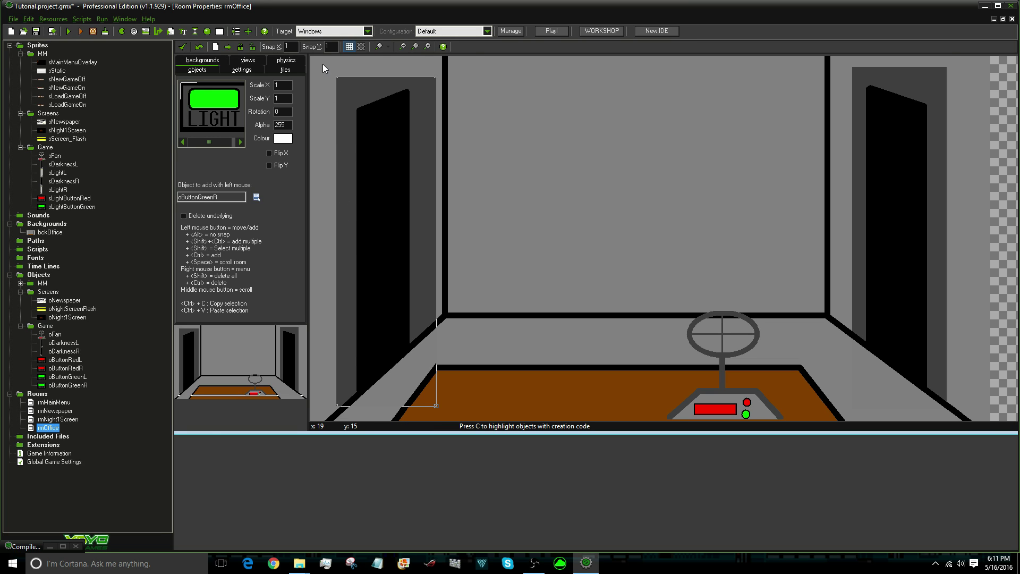
# Read the room coordinates of the upper-left corners of the oDarknessL and oDarknessR instances up close
pyautogui.keyDown('ctrl'); pyautogui.scroll(4, 336, 60); pyautogui.keyUp('ctrl')
pyautogui.keyDown('ctrl'); pyautogui.scroll(2, 412, 191); pyautogui.keyUp('ctrl')
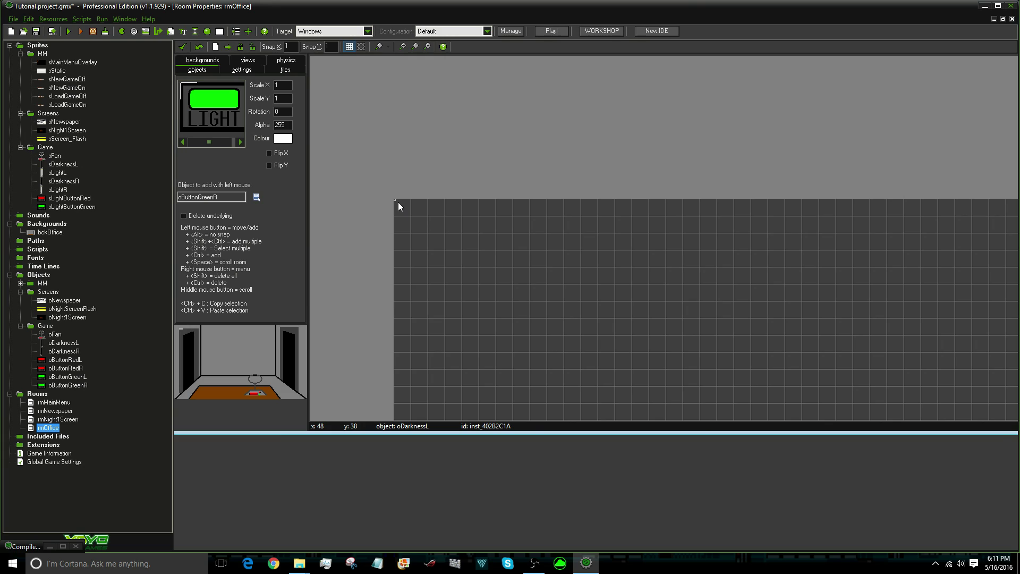
pyautogui.keyDown('ctrl'); pyautogui.scroll(-6, 400, 202); pyautogui.keyUp('ctrl')
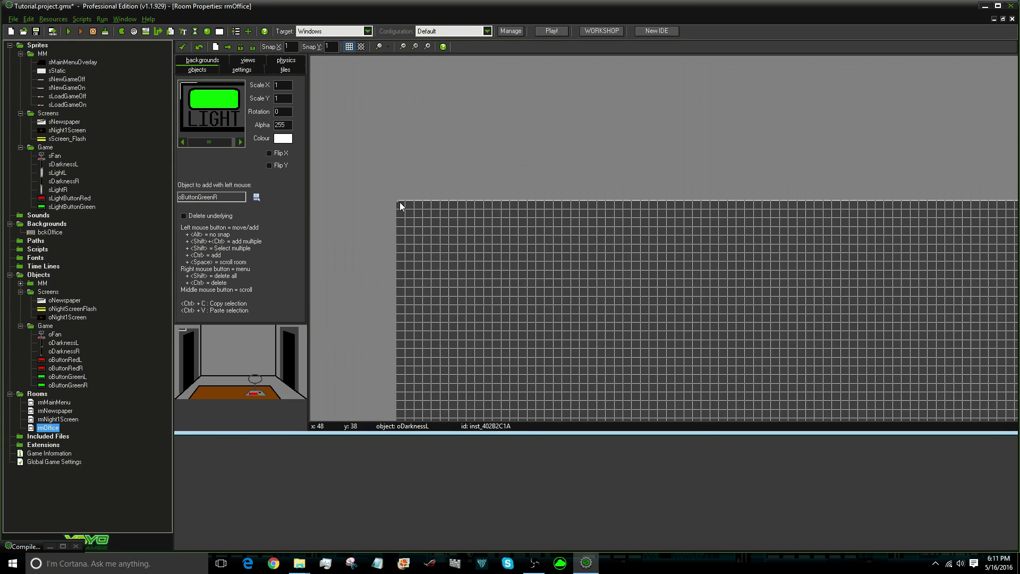
pyautogui.keyDown('ctrl'); pyautogui.scroll(6, 683, 251); pyautogui.keyUp('ctrl')
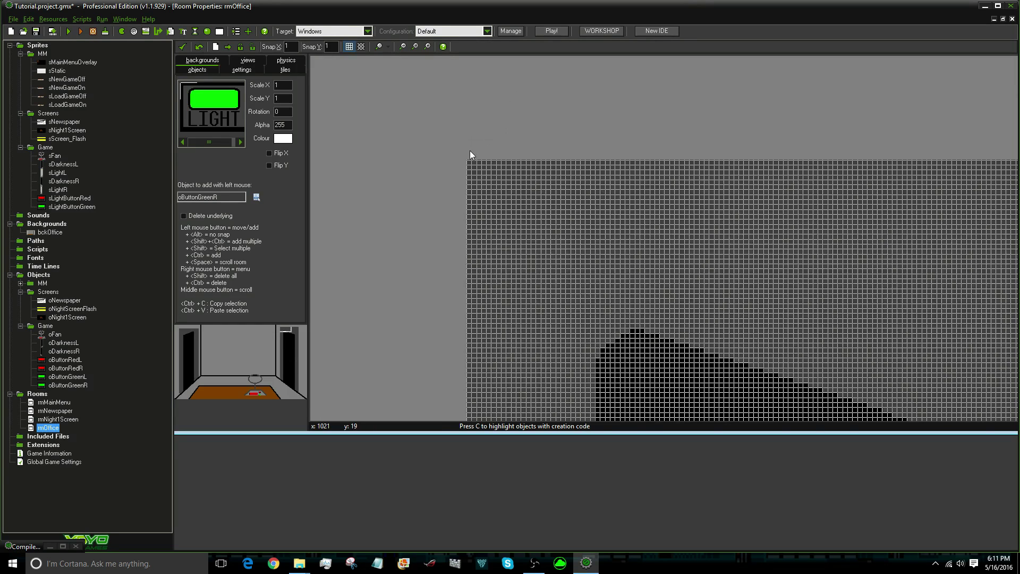
pyautogui.keyDown('ctrl'); pyautogui.scroll(2, 469, 153); pyautogui.keyUp('ctrl')
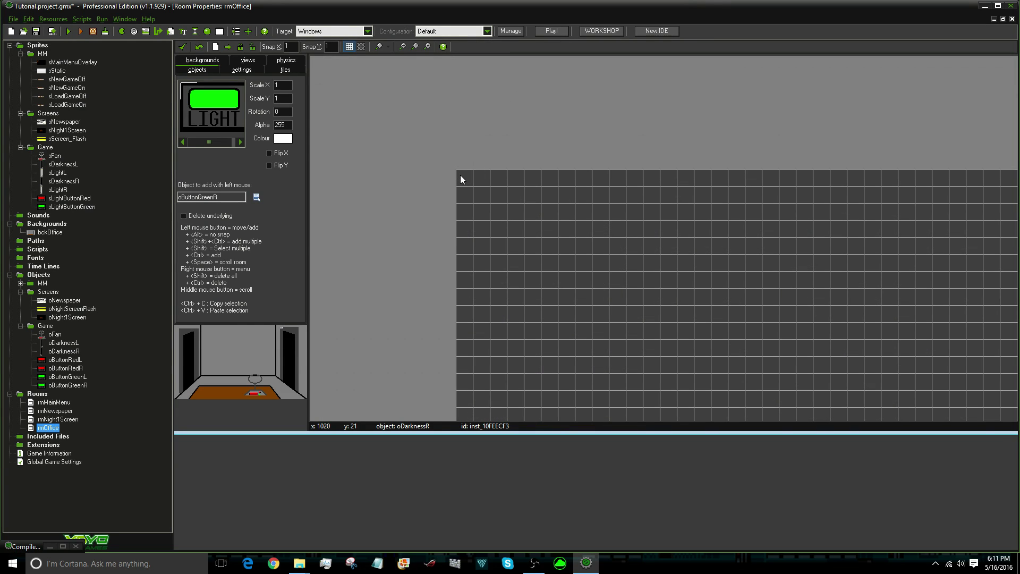
pyautogui.keyDown('ctrl'); pyautogui.scroll(-5, 460, 175); pyautogui.keyUp('ctrl')
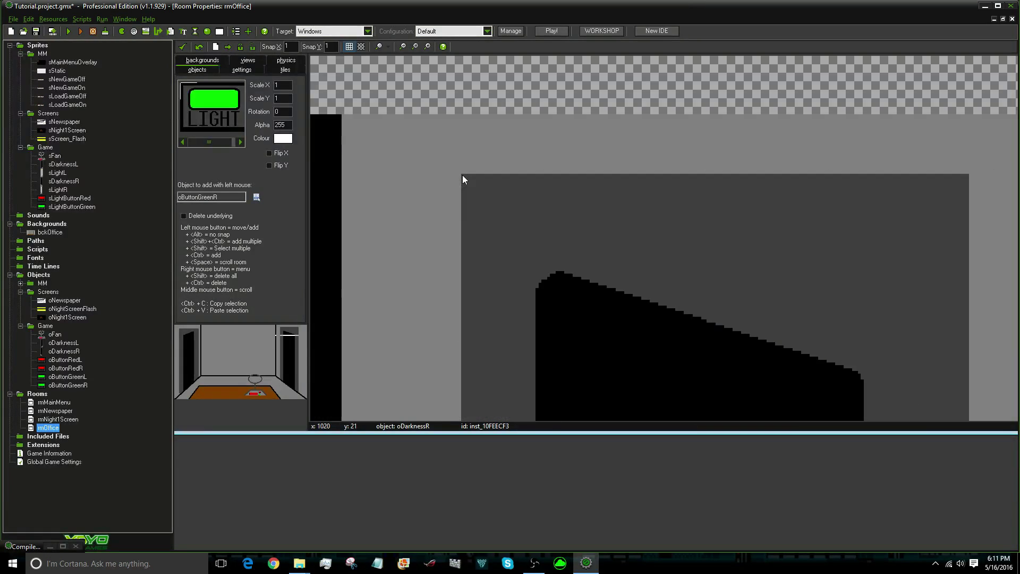
pyautogui.click(377, 568)
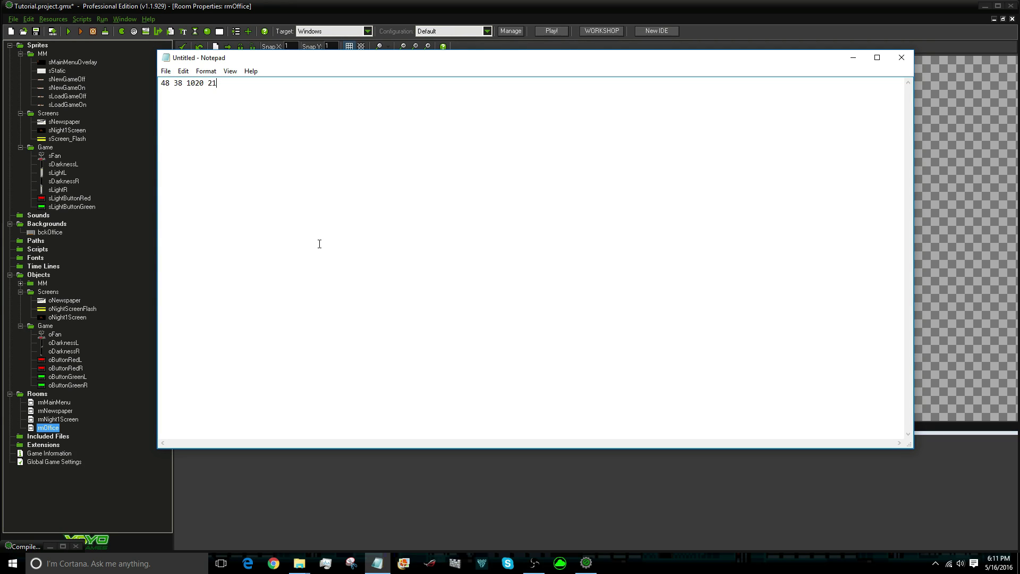
pyautogui.click(852, 57)
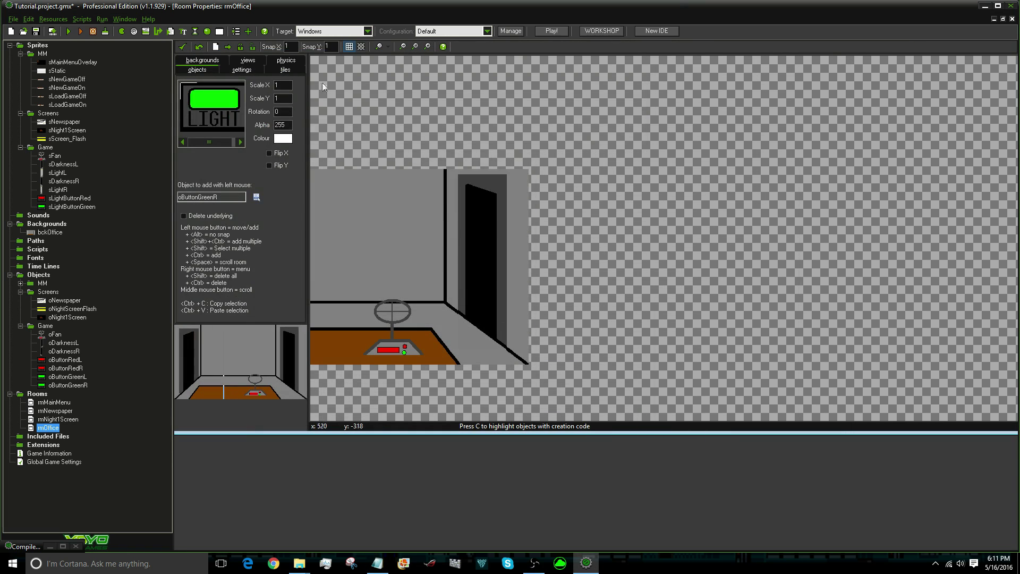
pyautogui.scroll(-2, 329, 196)
pyautogui.scroll(1, 330, 196)
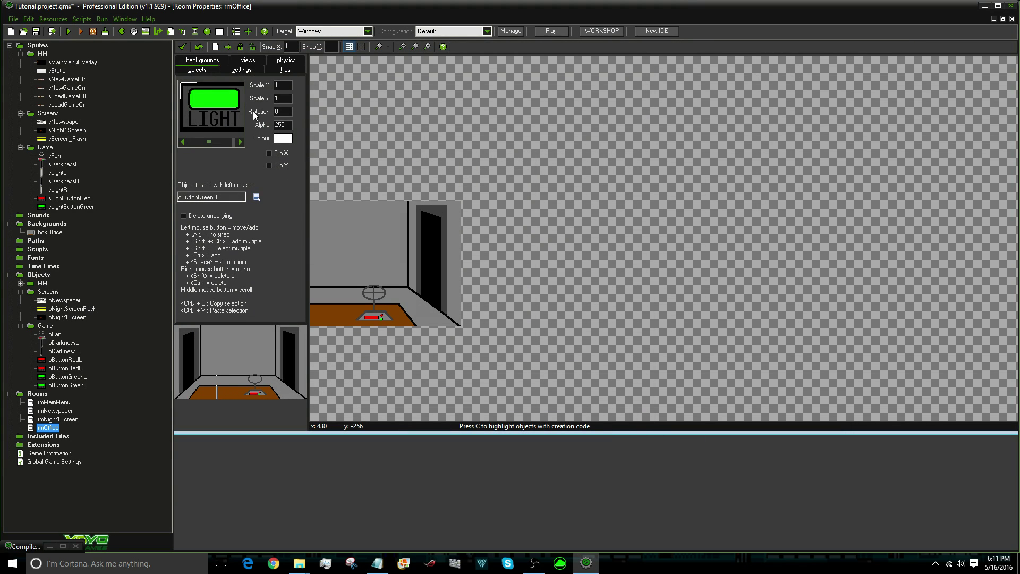
pyautogui.click(183, 47)
# Restore the dark wall area around the doorway of sDarknessL to light grey and keep the edited image
pyautogui.doubleClick(62, 164)
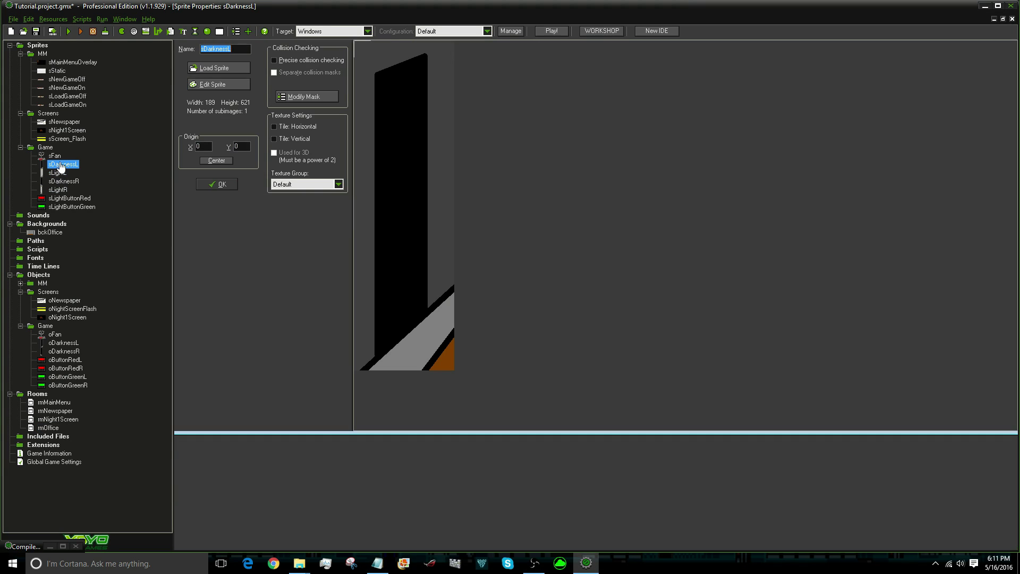
pyautogui.click(201, 84)
pyautogui.doubleClick(41, 72)
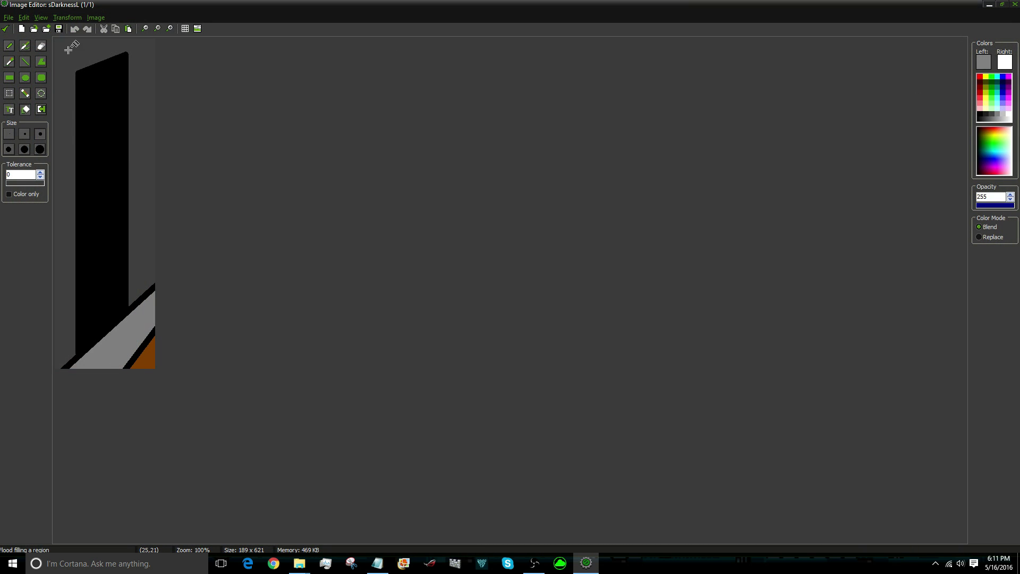
pyautogui.click(74, 29)
pyautogui.click(6, 29)
pyautogui.click(7, 31)
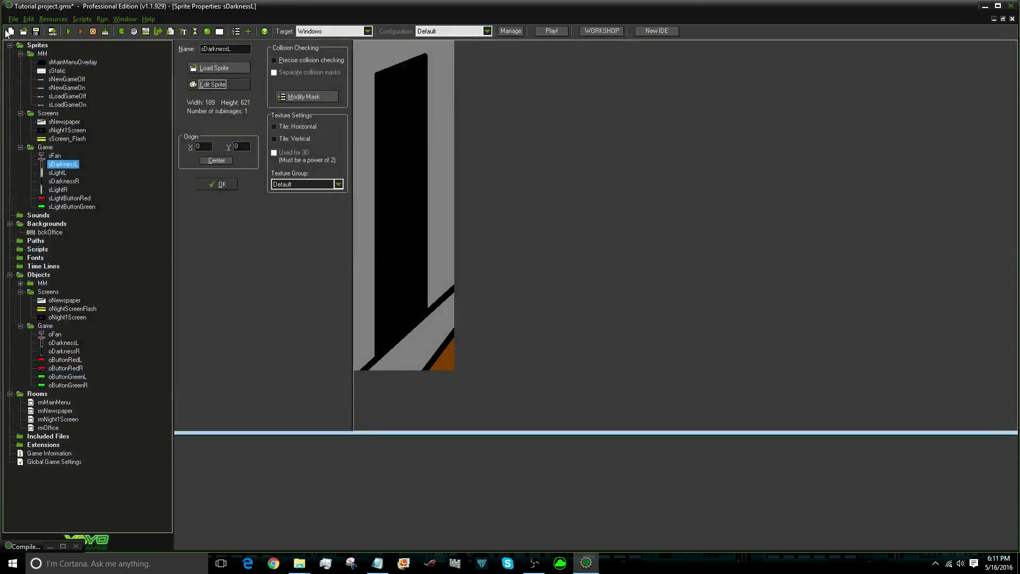
# Fill the dark wall area around the doorway of sDarknessR with light grey and keep the edited sprite
pyautogui.doubleClick(63, 182)
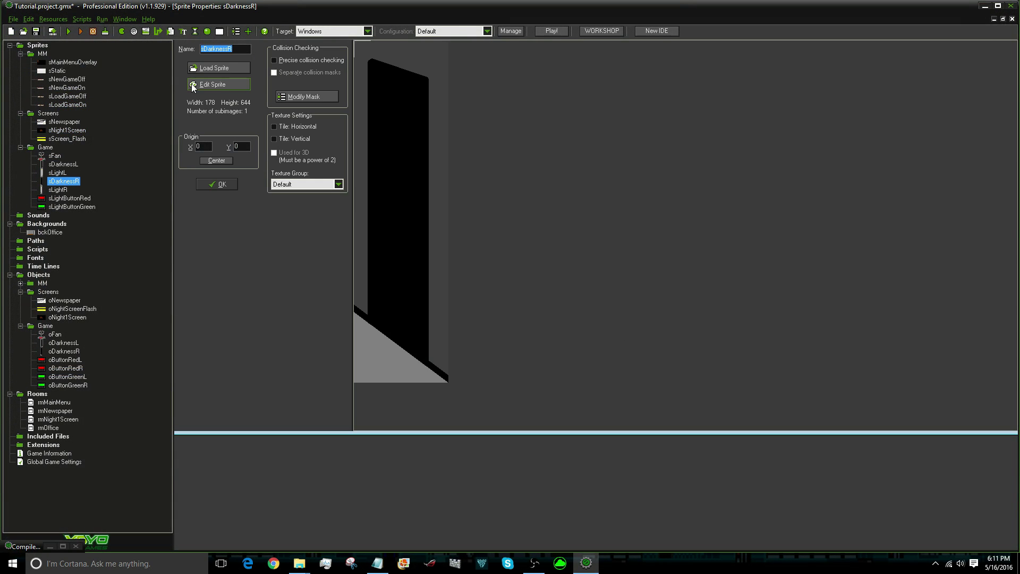
pyautogui.click(212, 84)
pyautogui.doubleClick(92, 75)
pyautogui.click(124, 46)
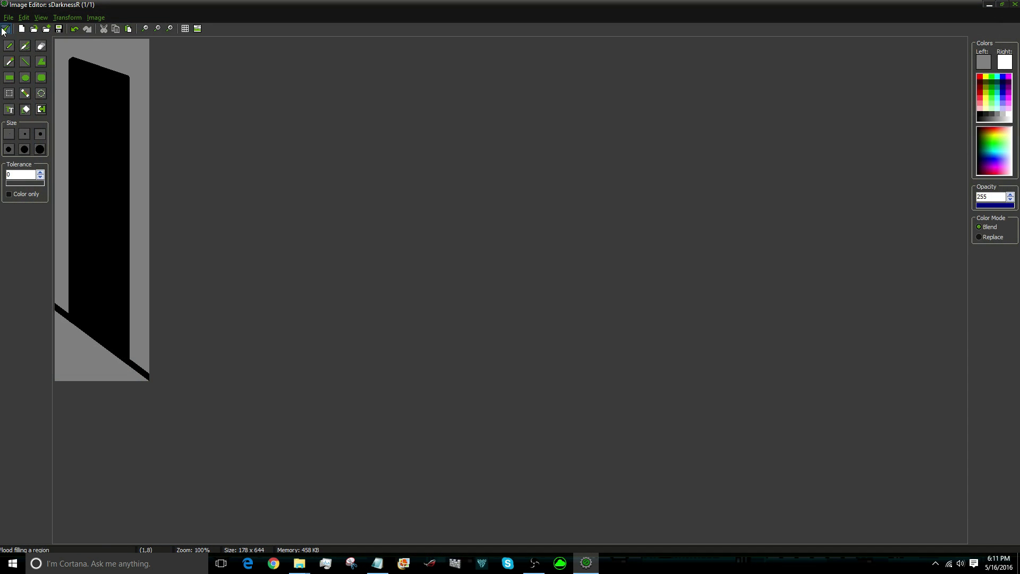
pyautogui.click(6, 28)
pyautogui.click(6, 31)
pyautogui.click(220, 185)
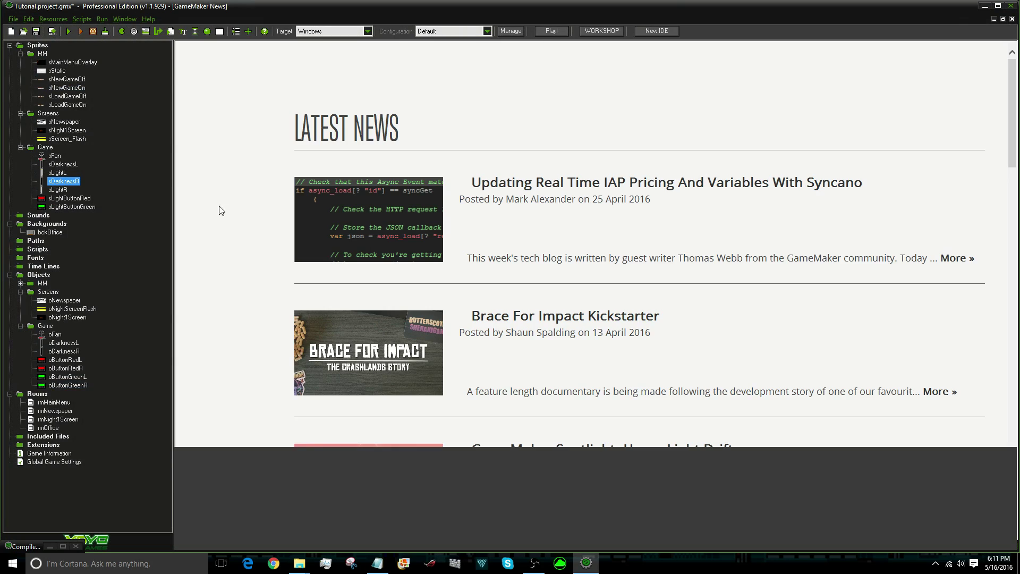
# Check oButtonRedL's actions and add a Create Instance action for oDarknessL to oButtonGreenL's Left Pressed event
pyautogui.doubleClick(65, 360)
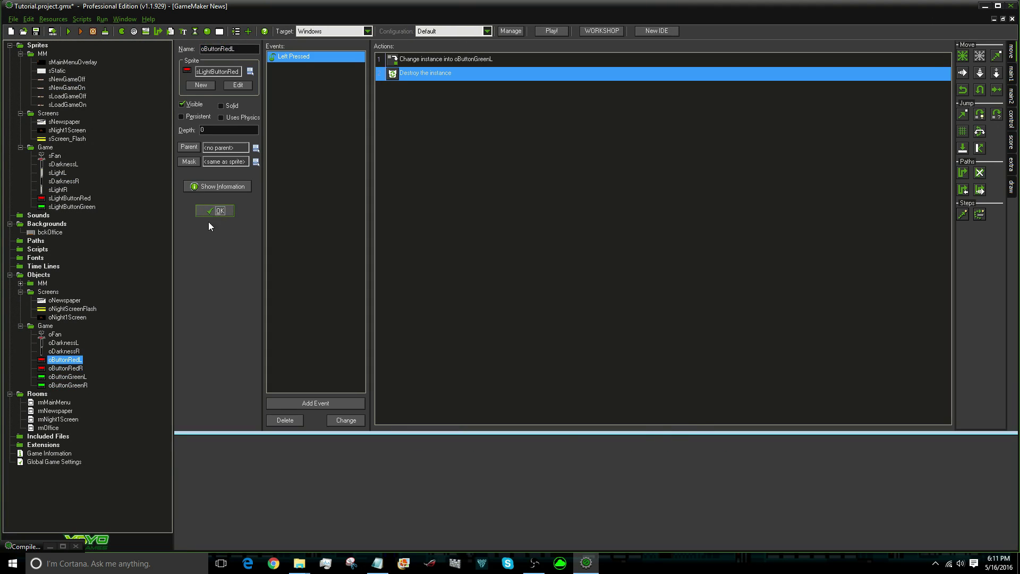
pyautogui.click(213, 211)
pyautogui.doubleClick(65, 377)
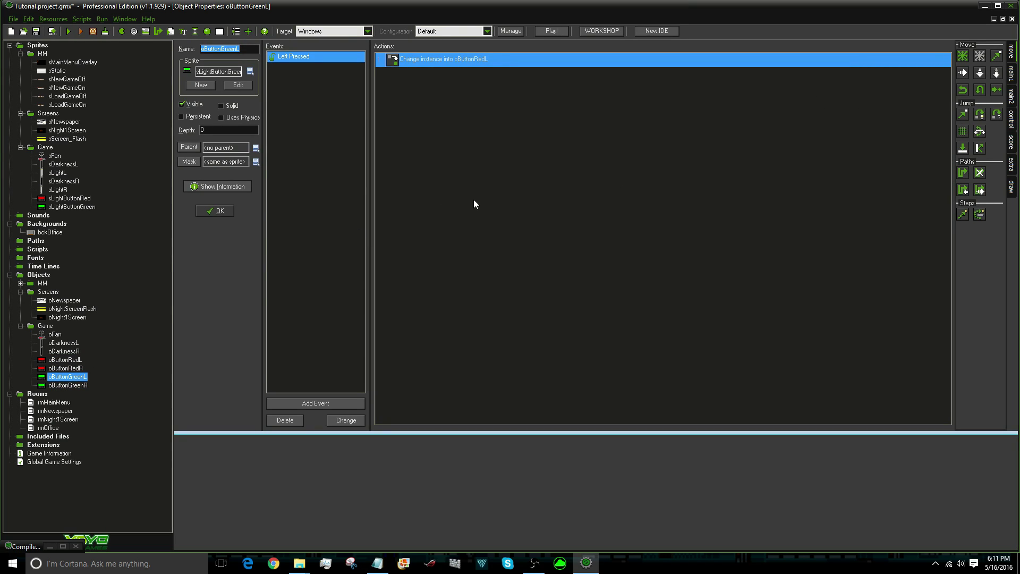
pyautogui.click(1012, 78)
pyautogui.moveTo(960, 58); pyautogui.dragTo(708, 237)
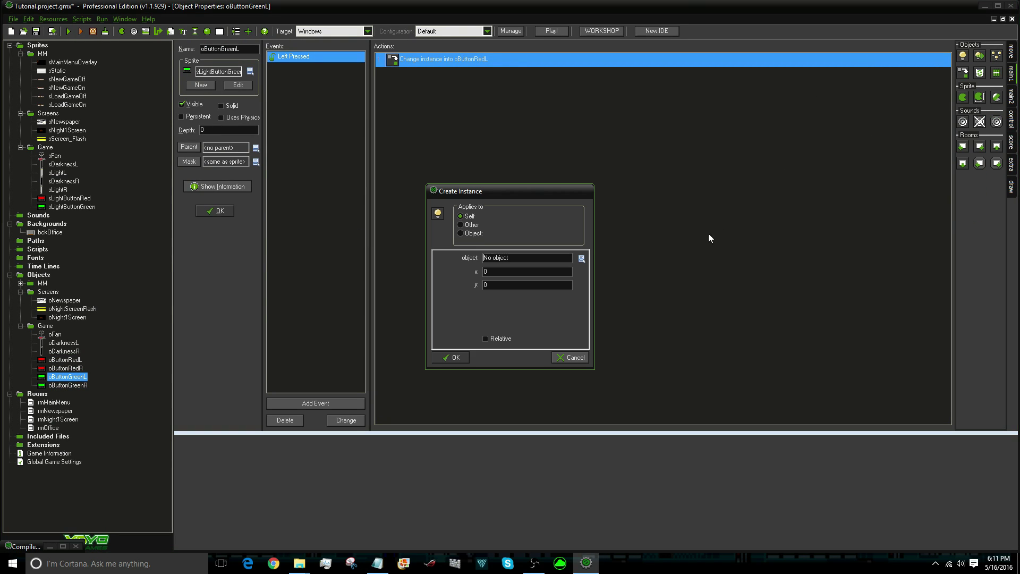
pyautogui.click(501, 257)
pyautogui.moveTo(529, 296)
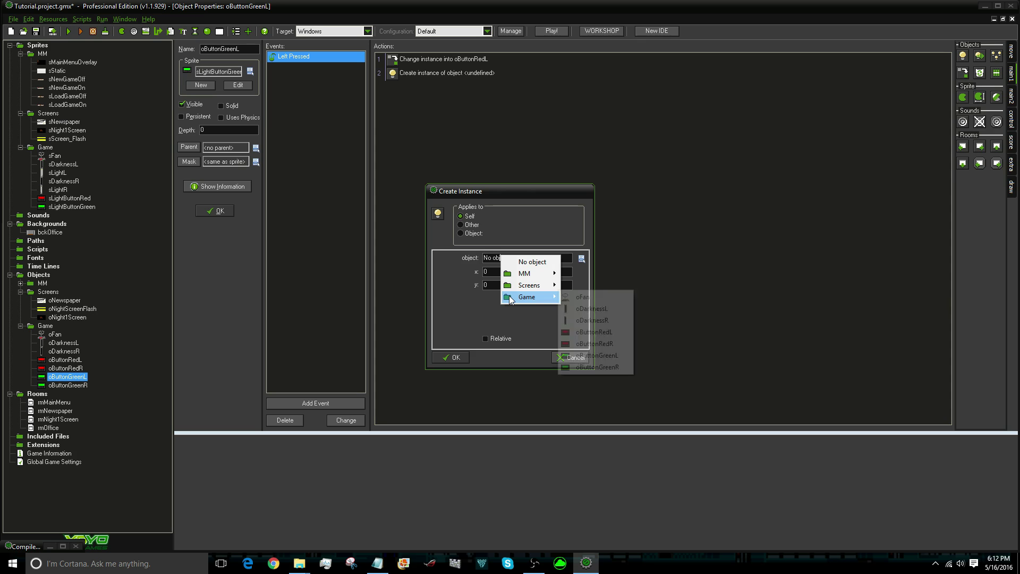
pyautogui.click(587, 310)
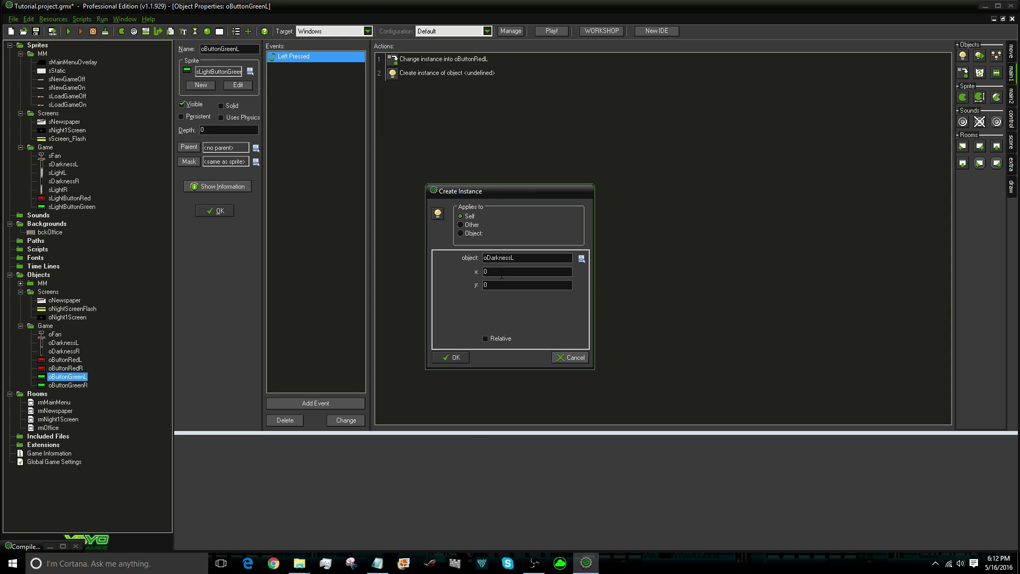
# Set the created oDarknessL instance's position to the noted coordinates x 48, y 38 and confirm the oButtonGreenL object
pyautogui.click(380, 562)
pyautogui.click(378, 563)
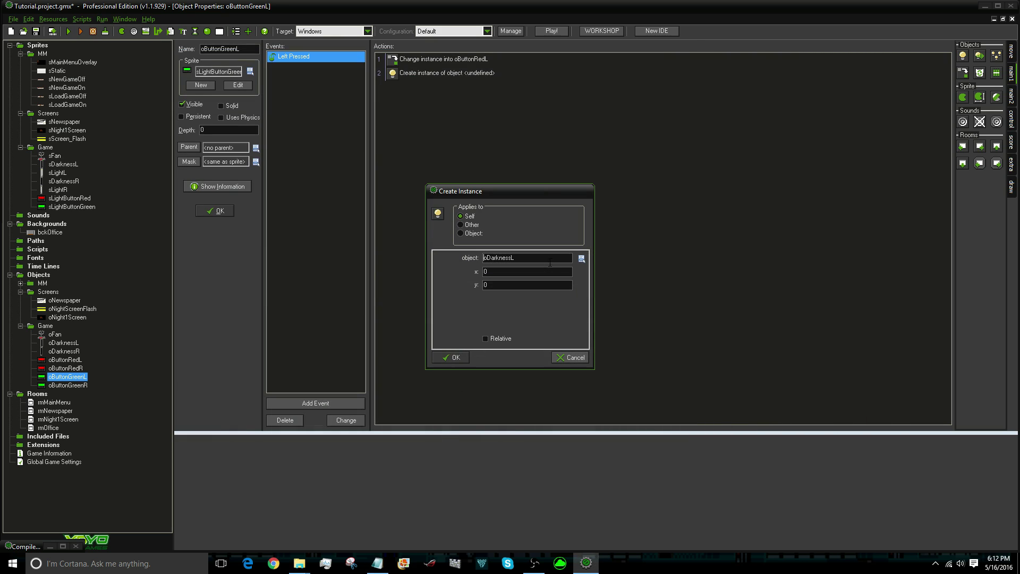
pyautogui.write('48')
pyautogui.press('Return')
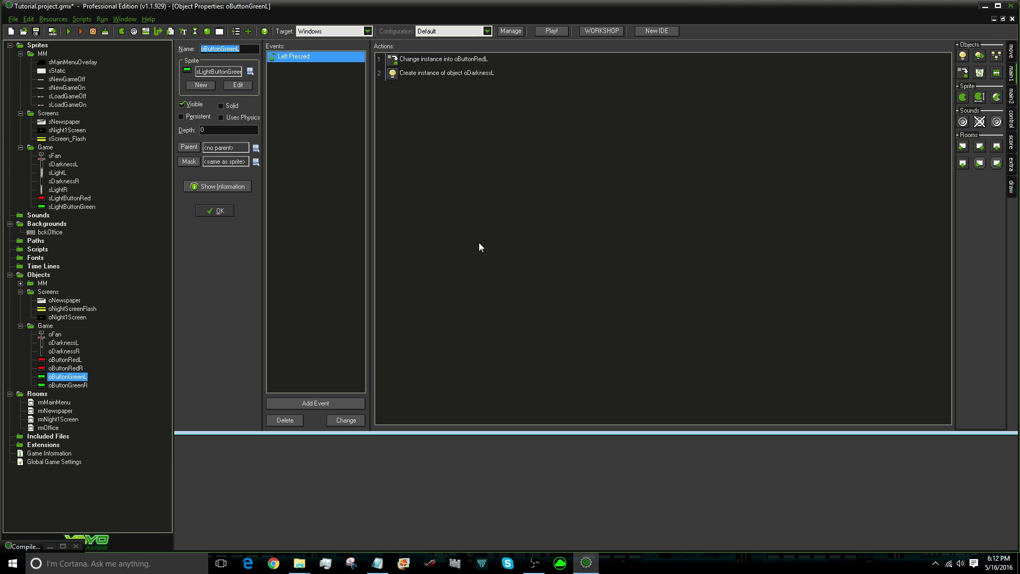
pyautogui.click(219, 211)
pyautogui.doubleClick(80, 386)
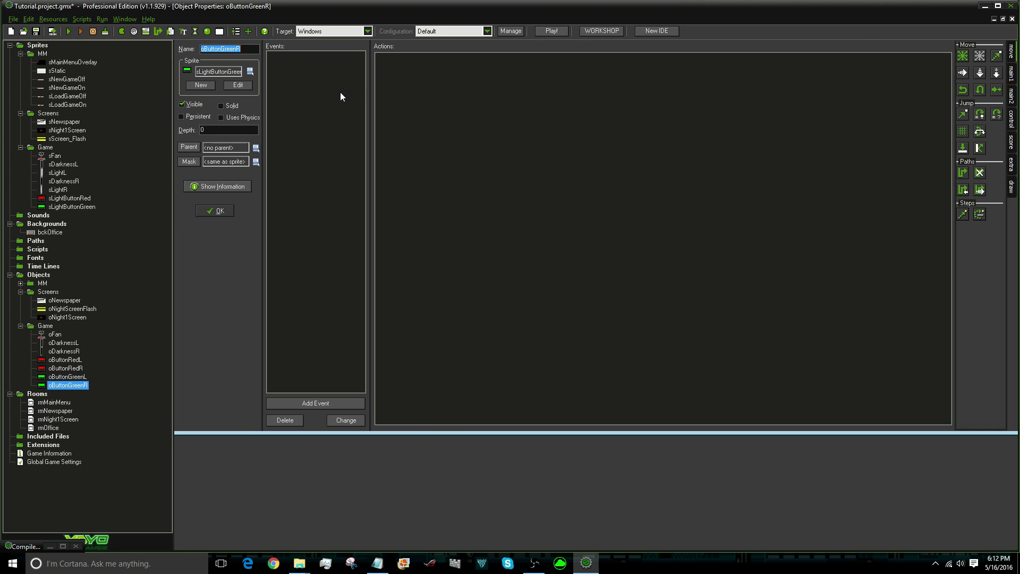
pyautogui.click(314, 405)
pyautogui.click(540, 226)
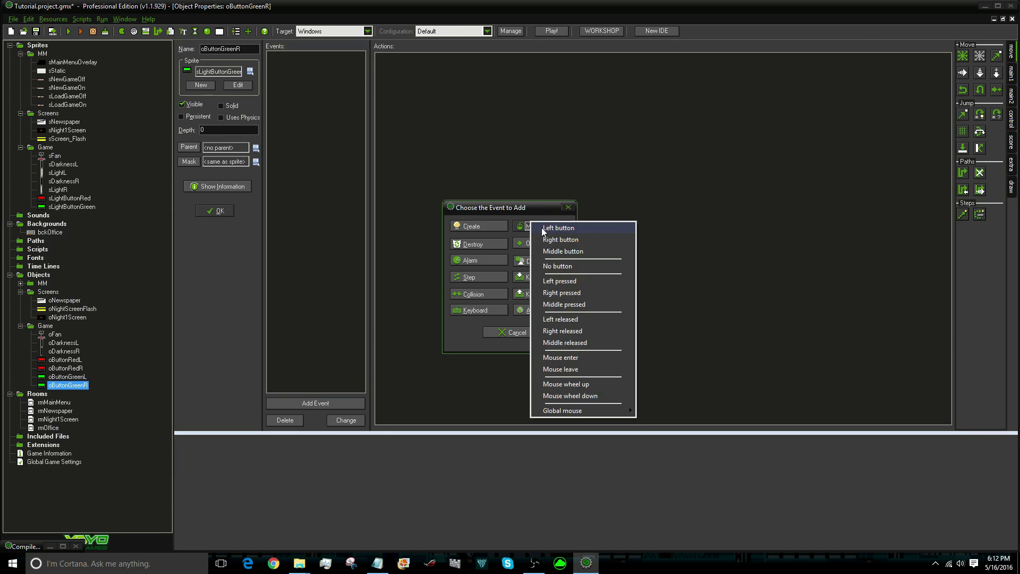
pyautogui.click(486, 332)
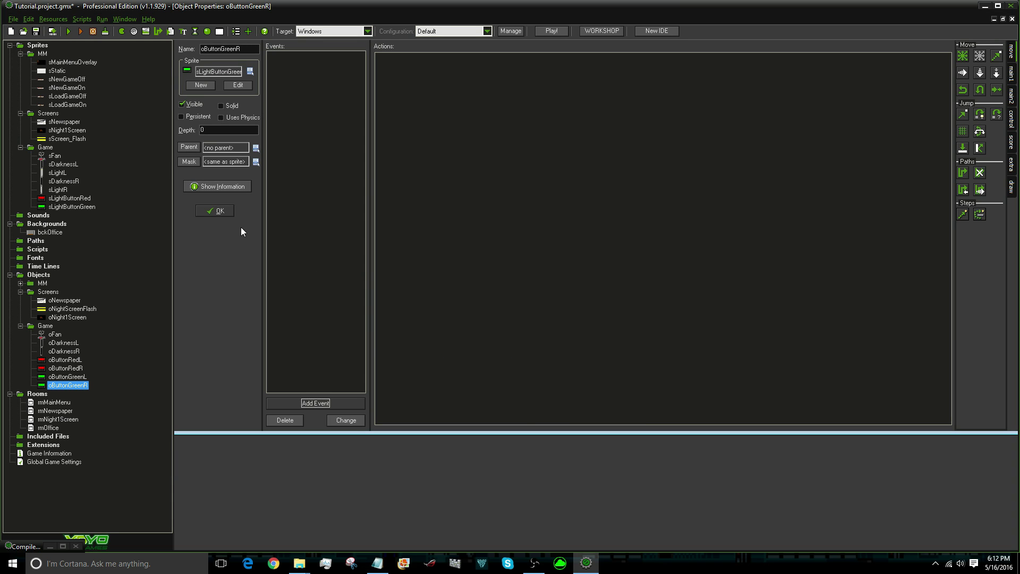
pyautogui.click(216, 215)
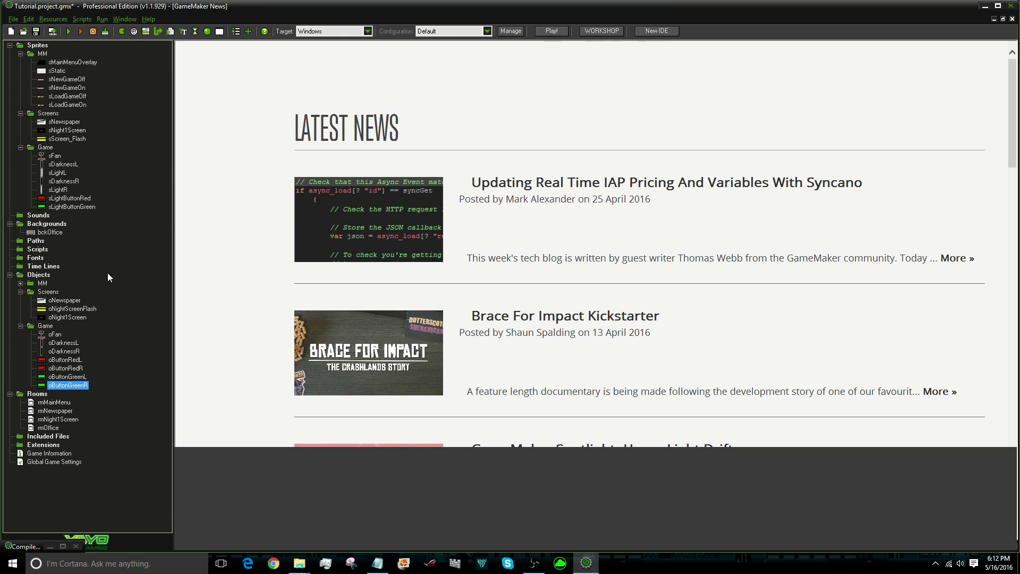
# Add a Left Pressed mouse event to the oButtonRedR object
pyautogui.doubleClick(63, 369)
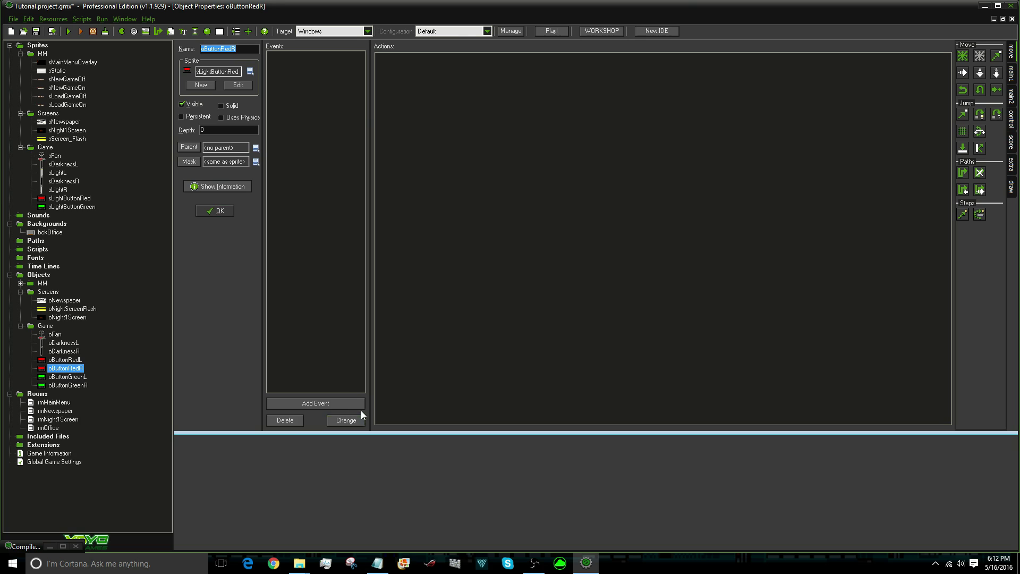
pyautogui.click(315, 403)
pyautogui.click(538, 226)
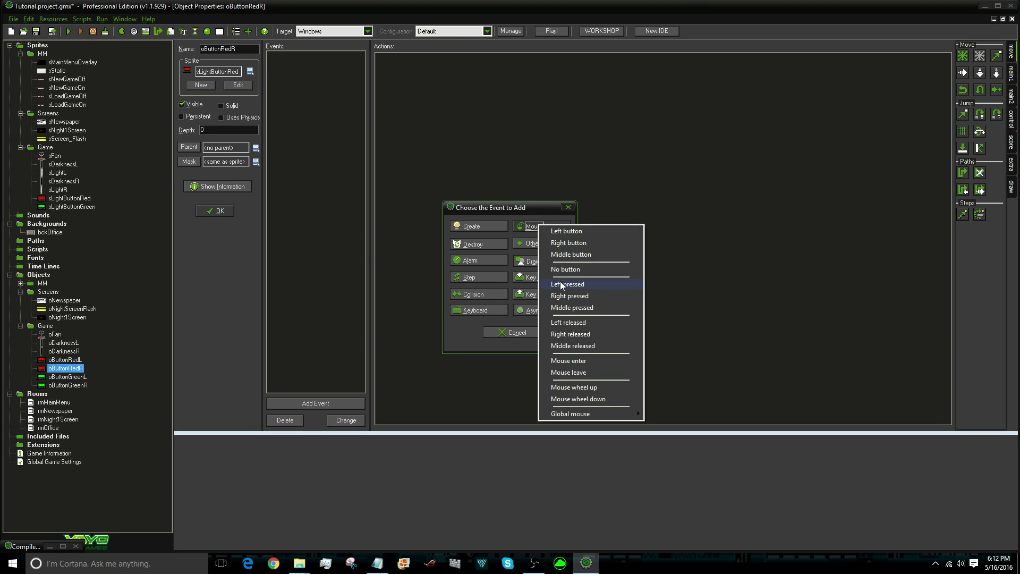
pyautogui.click(561, 286)
# Add a Change Instance action to oButtonRedR's Left Pressed event that changes into oButtonGreenR with perform events set to yes
pyautogui.click(1010, 78)
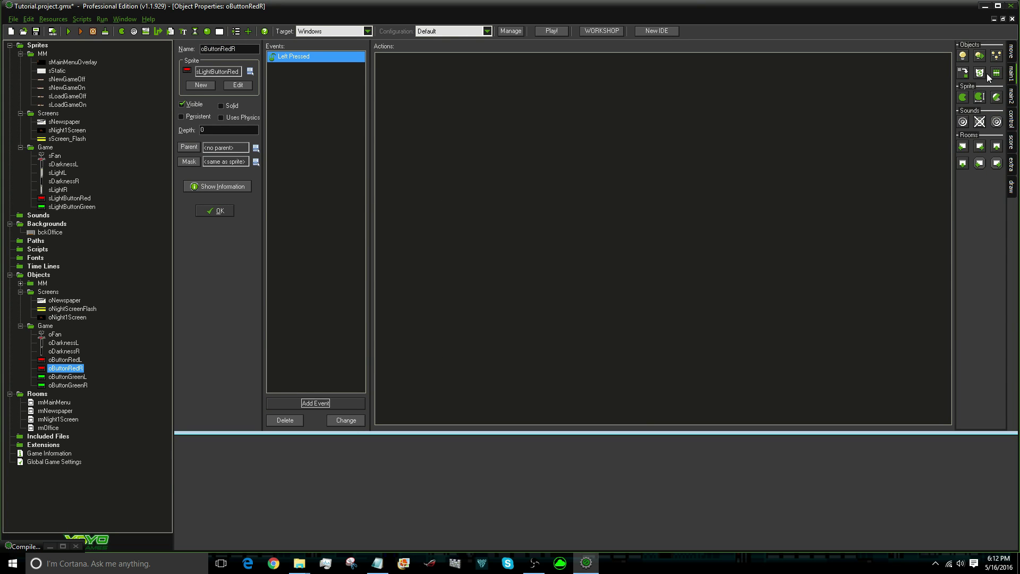
pyautogui.moveTo(962, 72); pyautogui.dragTo(531, 133)
pyautogui.click(509, 258)
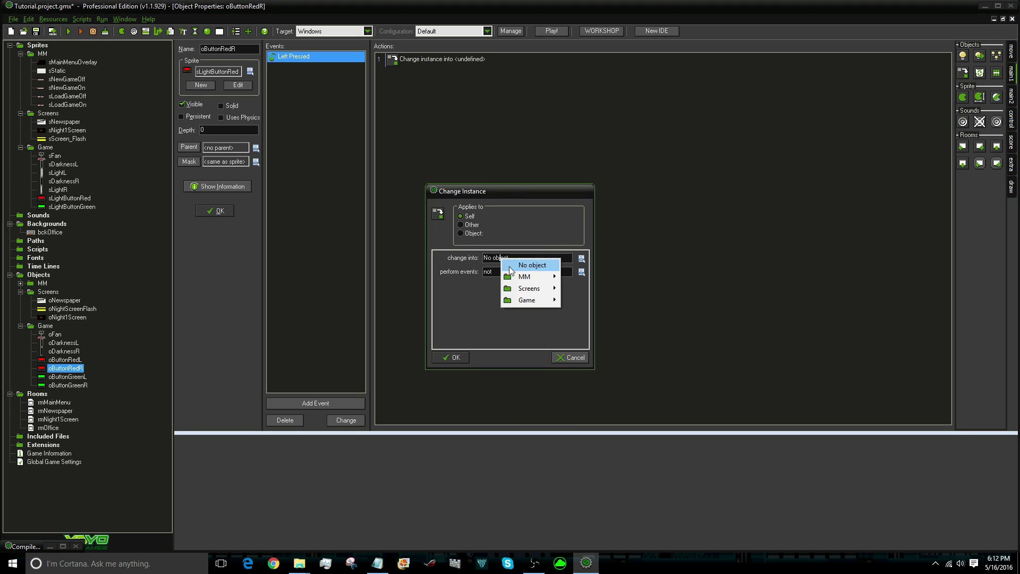
pyautogui.moveTo(529, 305)
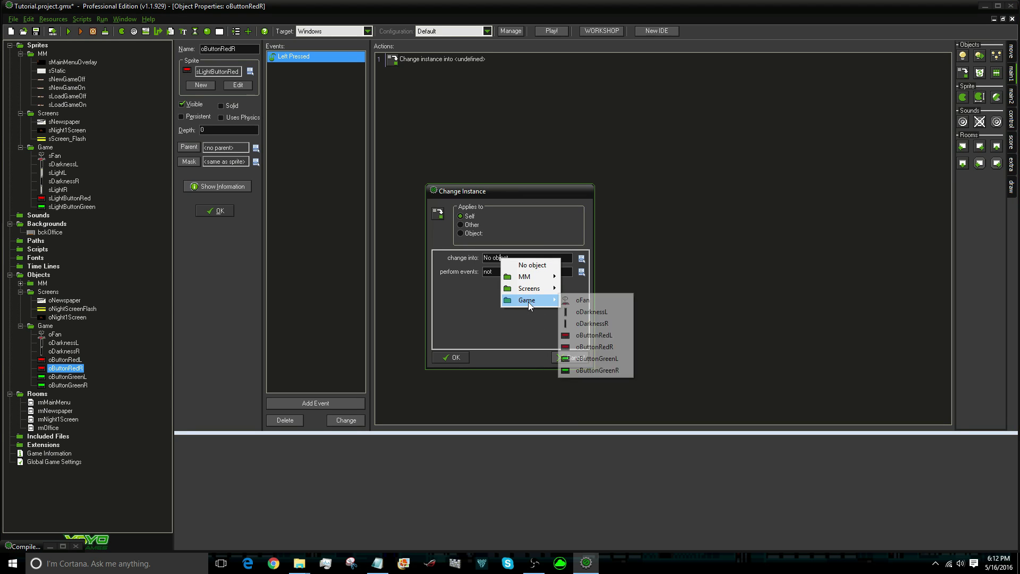
pyautogui.click(595, 371)
pyautogui.click(526, 271)
pyautogui.click(526, 295)
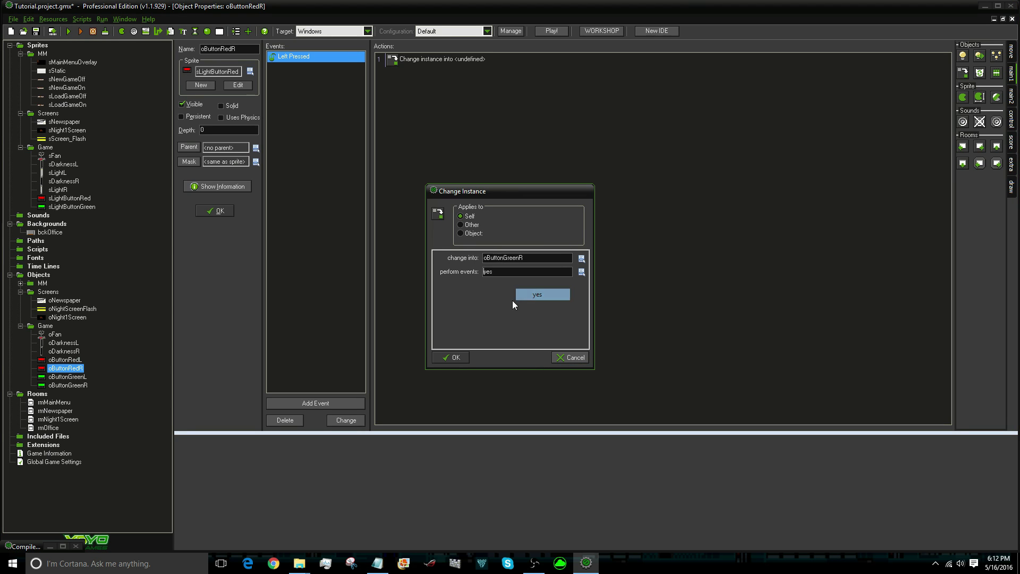
pyautogui.click(452, 357)
# Add a Destroy Instance action applied to oDarknessR in the same event and confirm the oButtonRedR object
pyautogui.moveTo(980, 72); pyautogui.dragTo(587, 232)
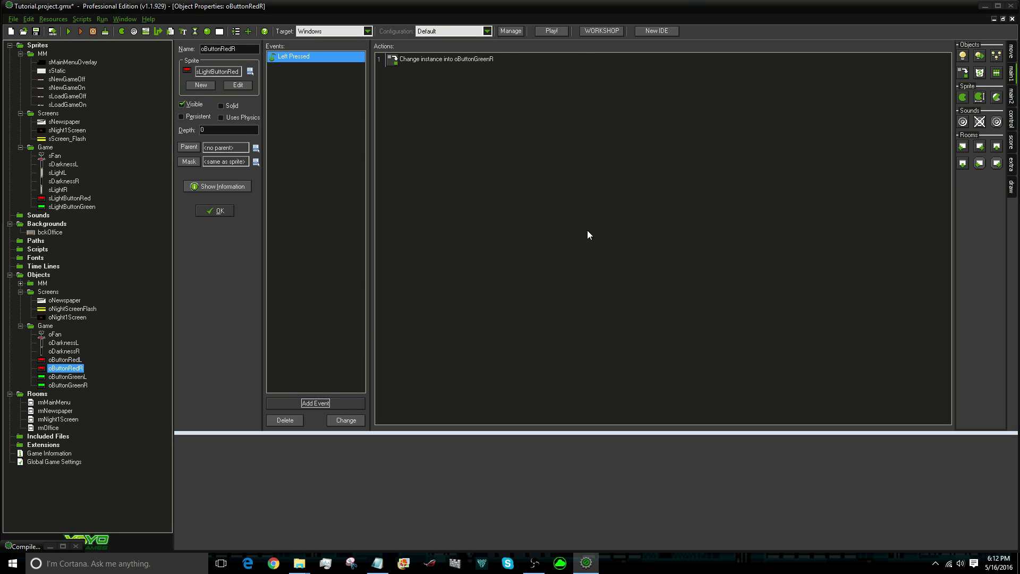
pyautogui.click(478, 233)
pyautogui.click(508, 235)
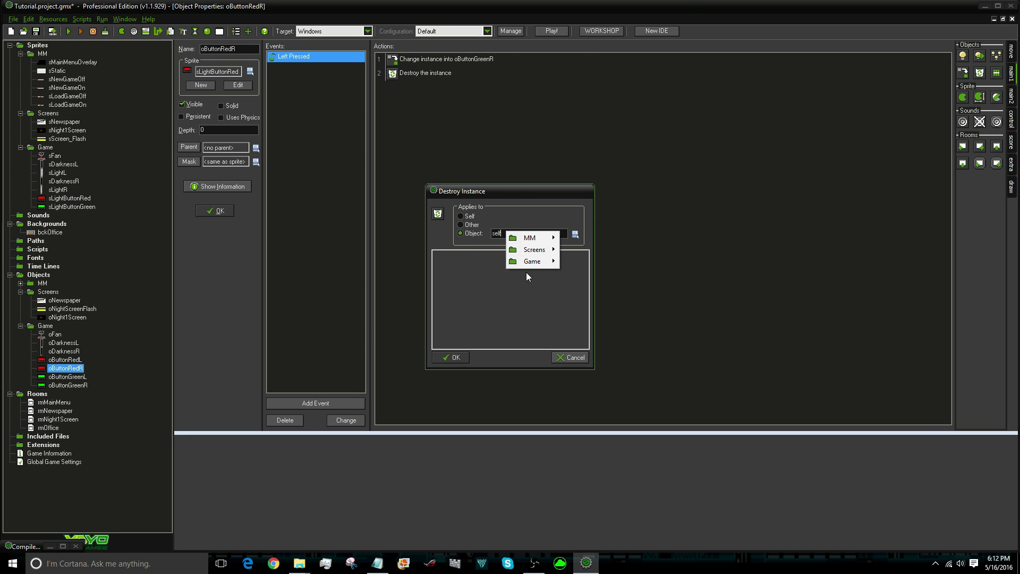
pyautogui.moveTo(531, 260)
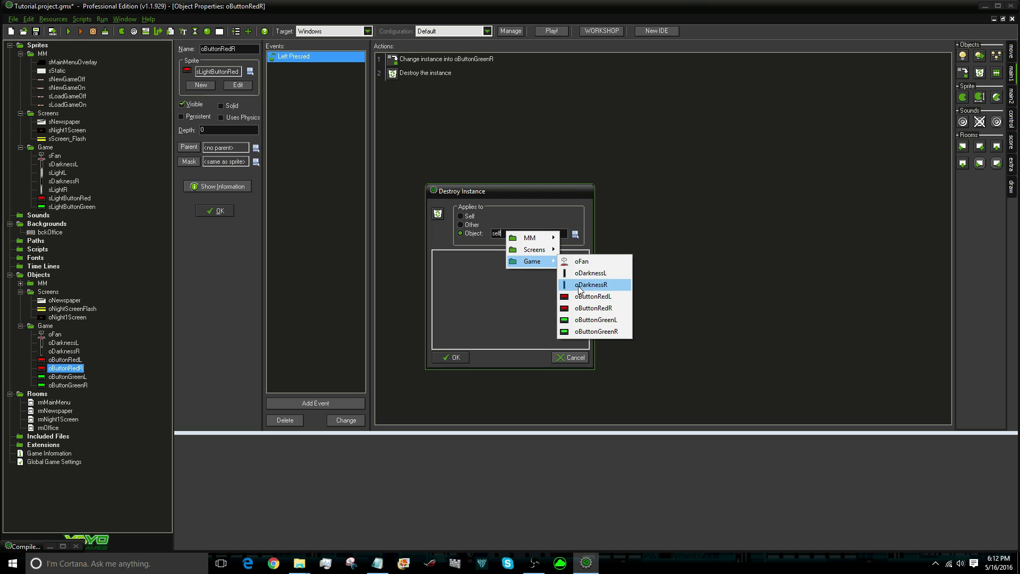
pyautogui.click(580, 287)
pyautogui.click(457, 357)
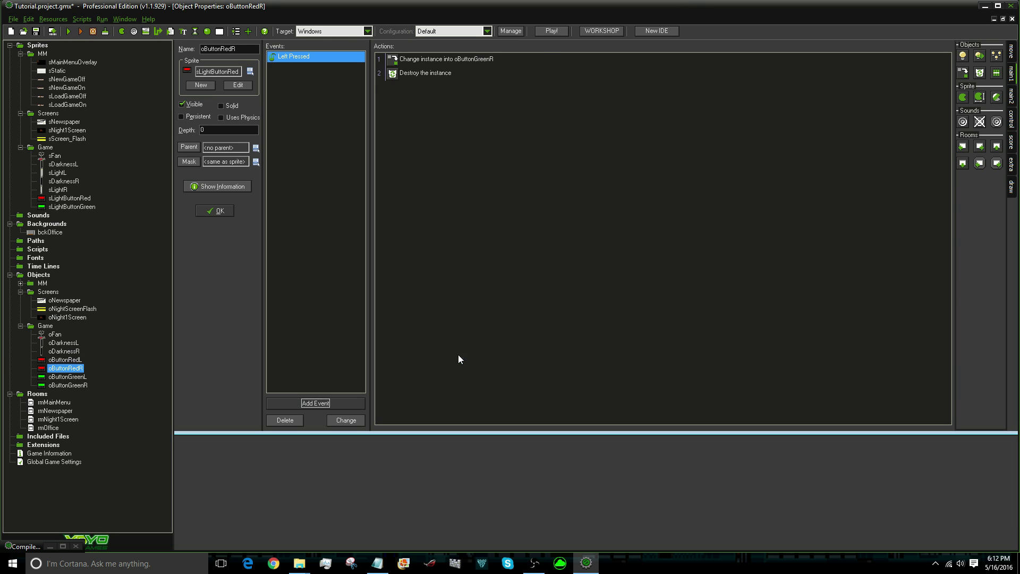
pyautogui.click(205, 212)
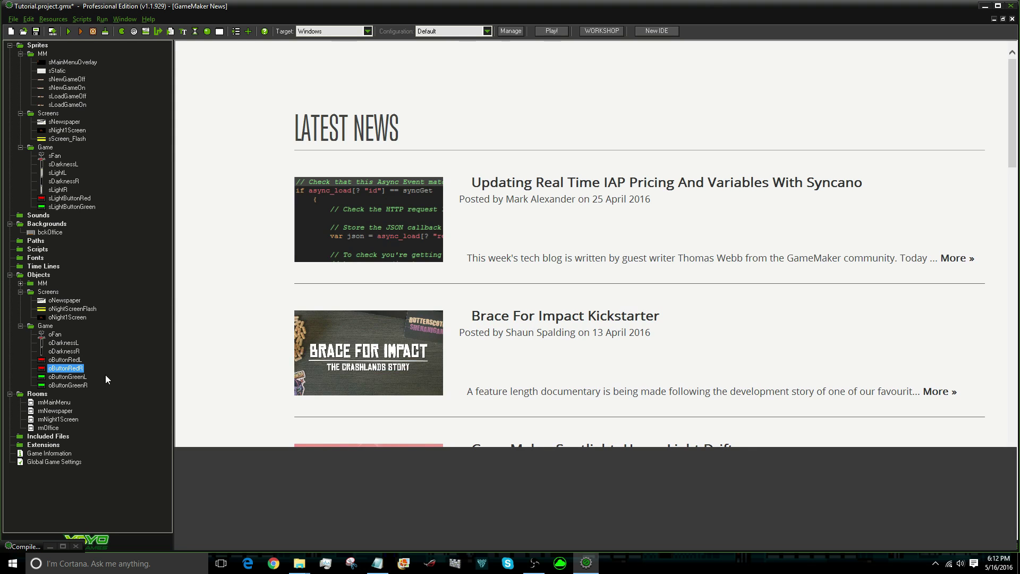
# Add a Left Pressed mouse event to the oButtonGreenR object
pyautogui.doubleClick(74, 386)
pyautogui.click(314, 402)
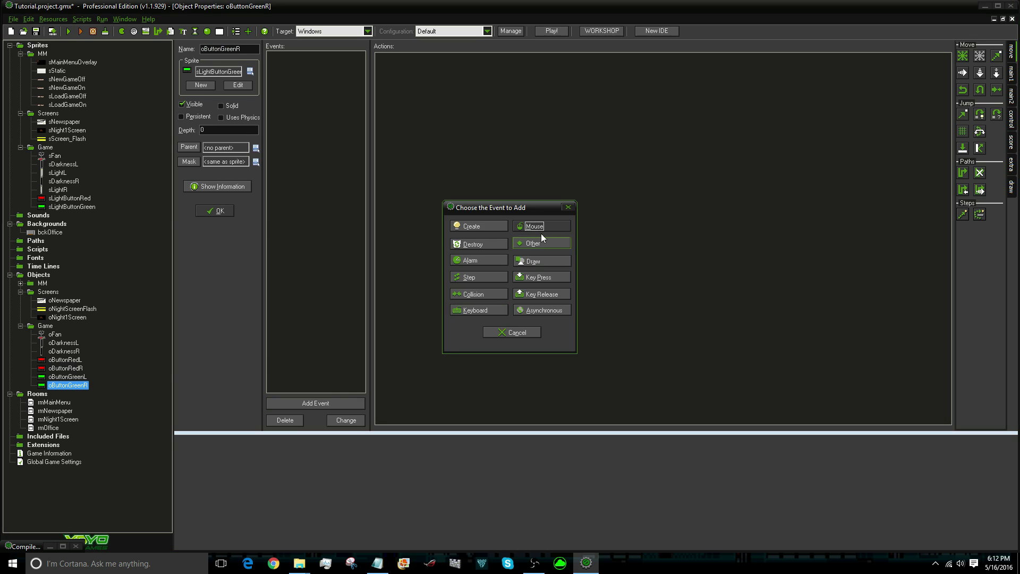
pyautogui.click(537, 227)
pyautogui.click(552, 288)
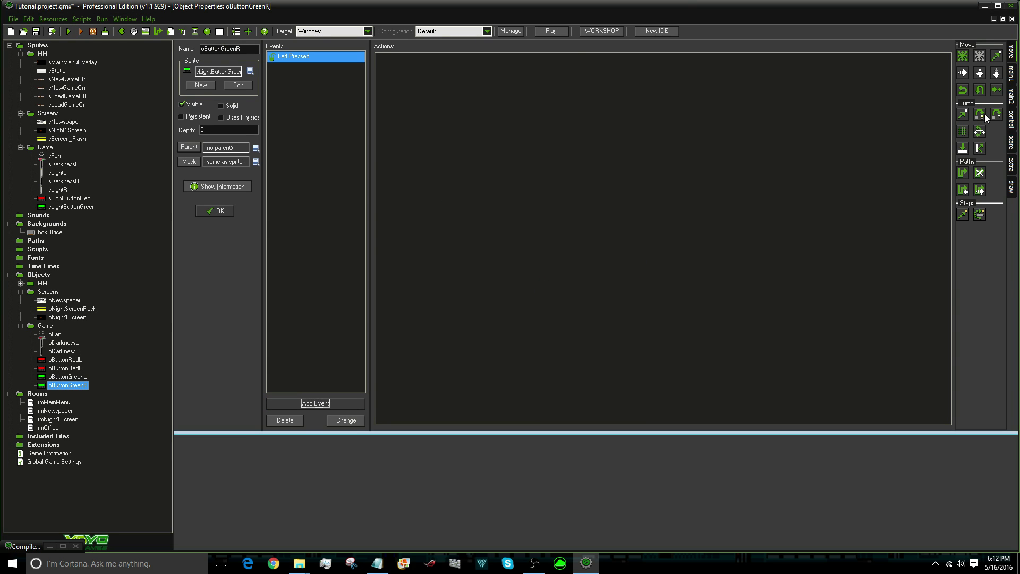
# Add a Change Instance action to oButtonGreenR's Left Pressed event and bring up the Game objects it can change into
pyautogui.click(1015, 83)
pyautogui.moveTo(964, 72); pyautogui.dragTo(721, 208)
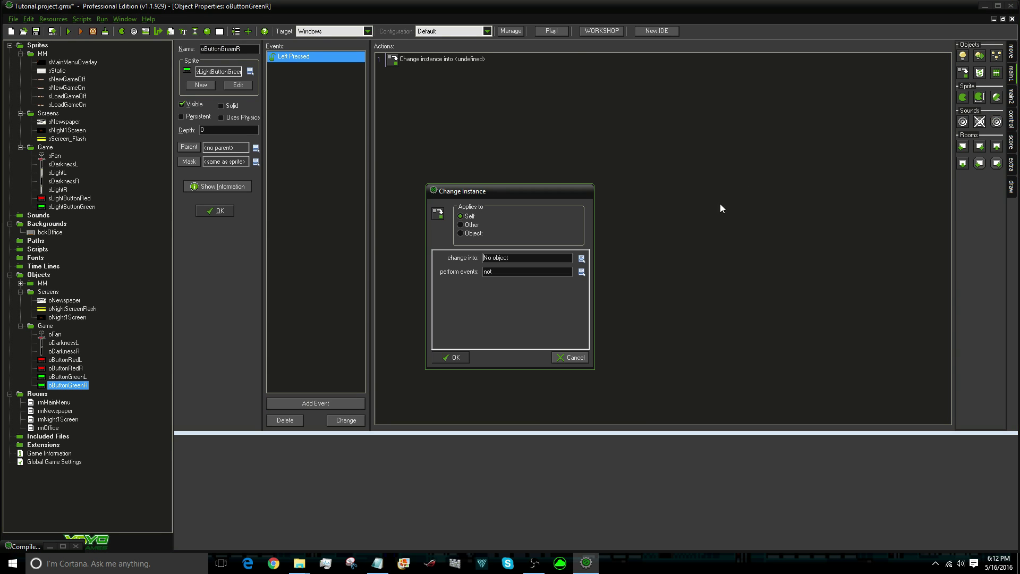
pyautogui.click(500, 261)
pyautogui.moveTo(531, 299)
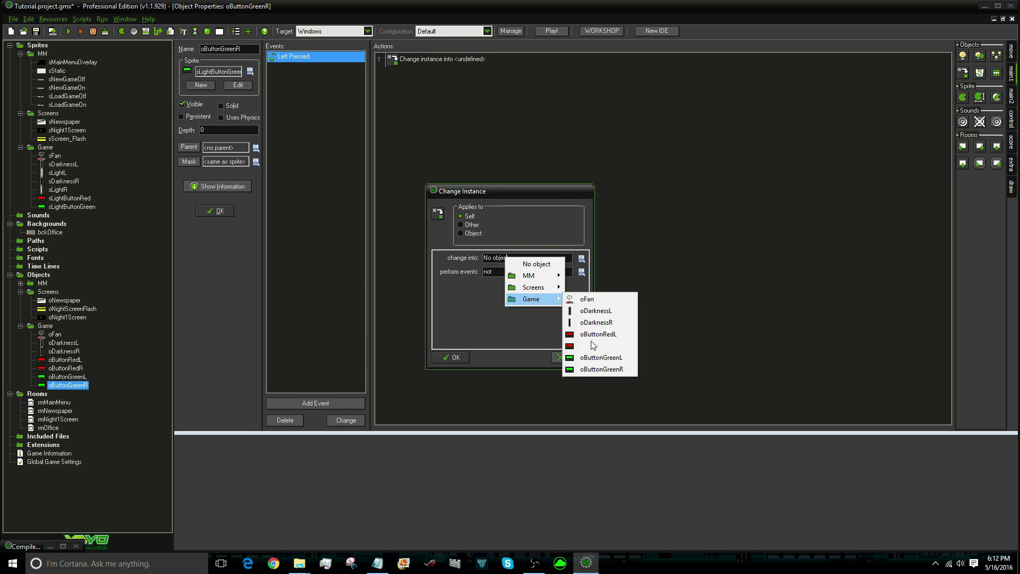